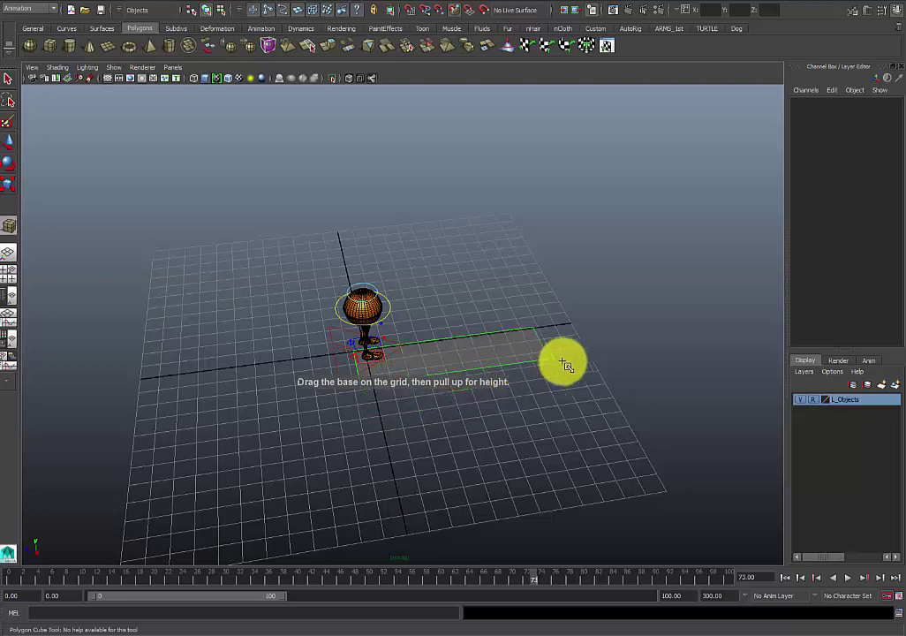
- Move the new cube along Z to about -0.32 so it lies beneath the character as a platform
mouse_move(453, 342)
left_mouse_down("alt")
mouse_move(454, 300)
mouse_move(444, 372)
mouse_move(474, 371)
mouse_move(442, 348)
left_mouse_up("alt")
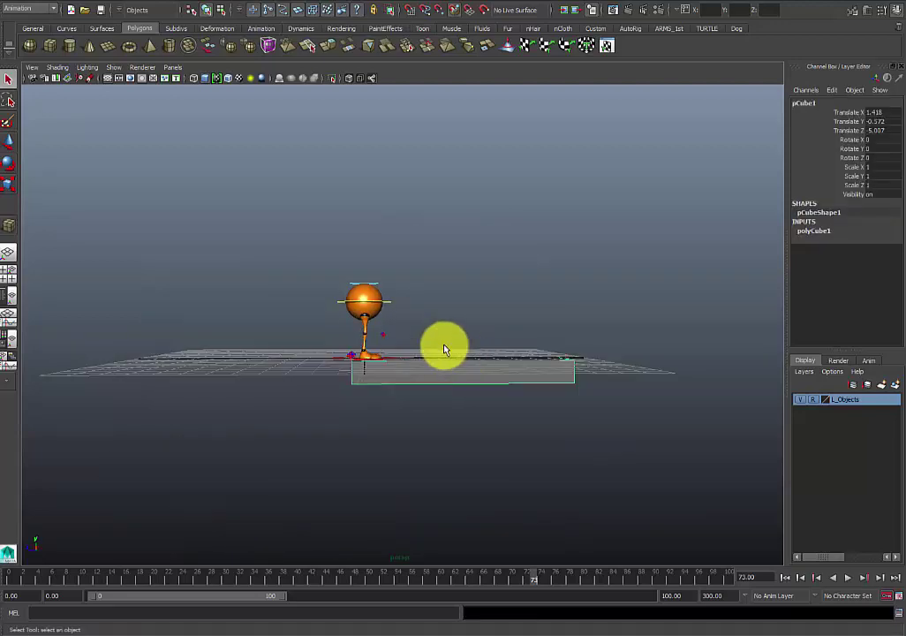
key("space")
key("w")
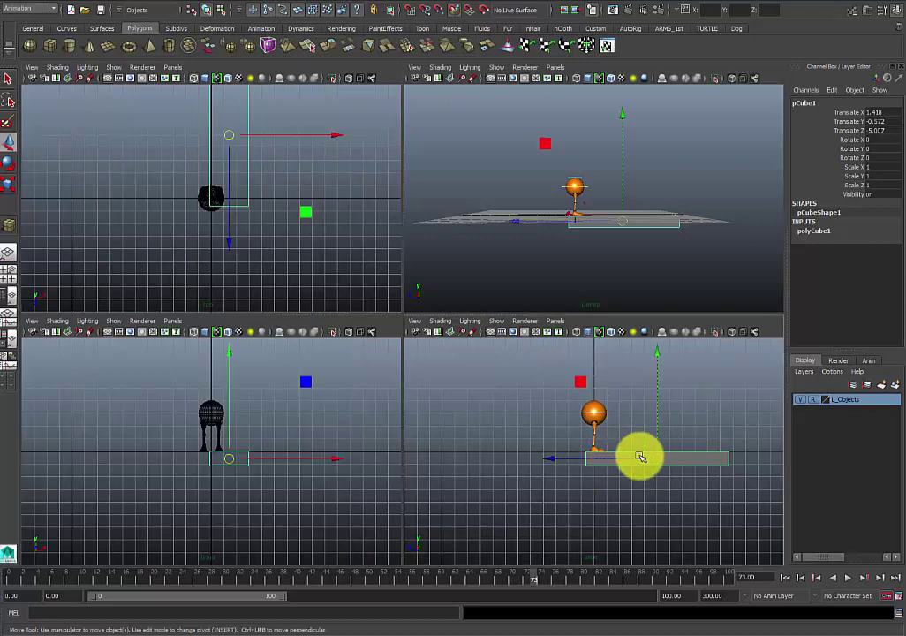
left_click_drag(566, 456, 492, 461)
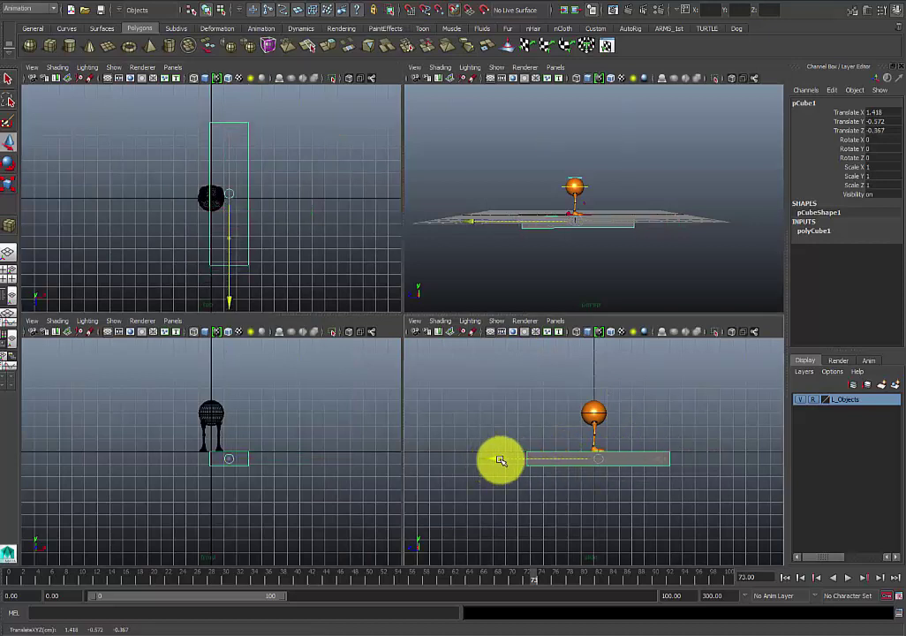
- Add the platform cube to the L_Objects display layer and save the layer's settings
double_click(848, 404)
right_click(848, 404)
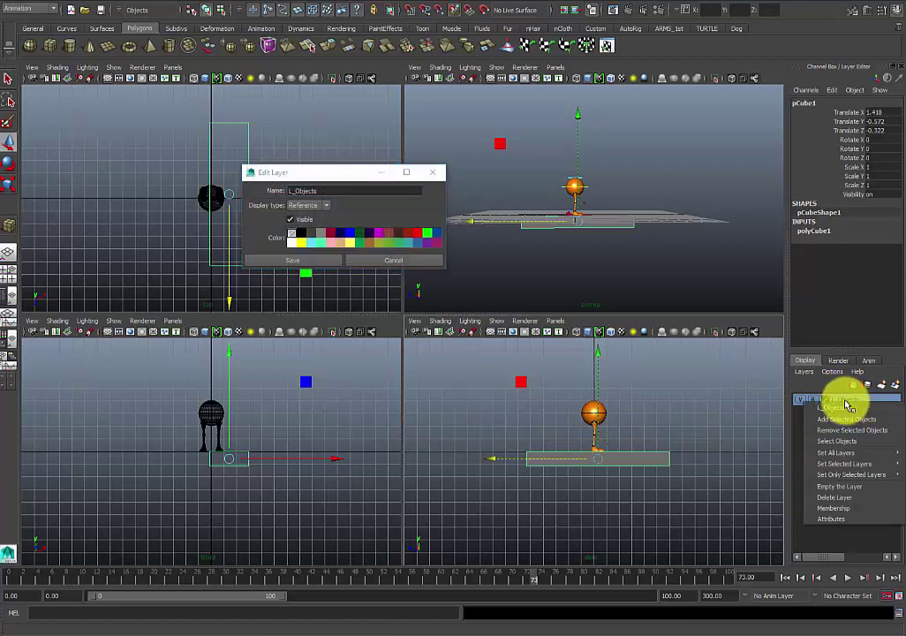
left_click(841, 427)
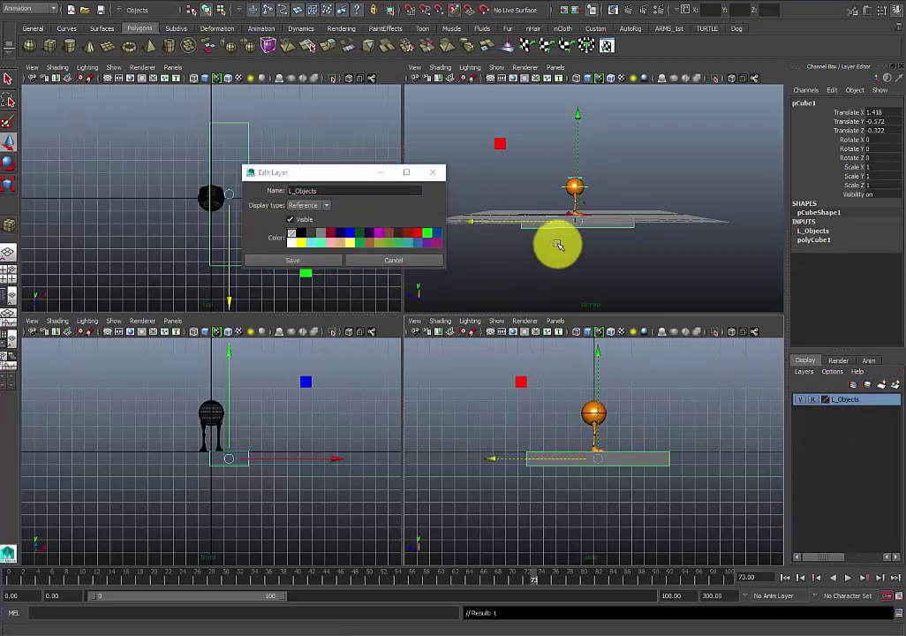
left_click(674, 246)
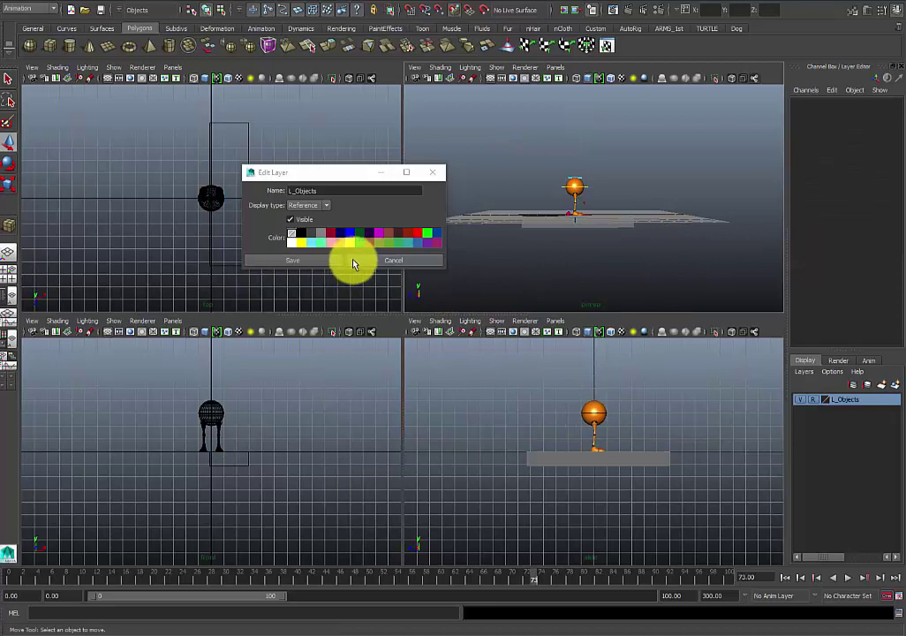
left_click(303, 264)
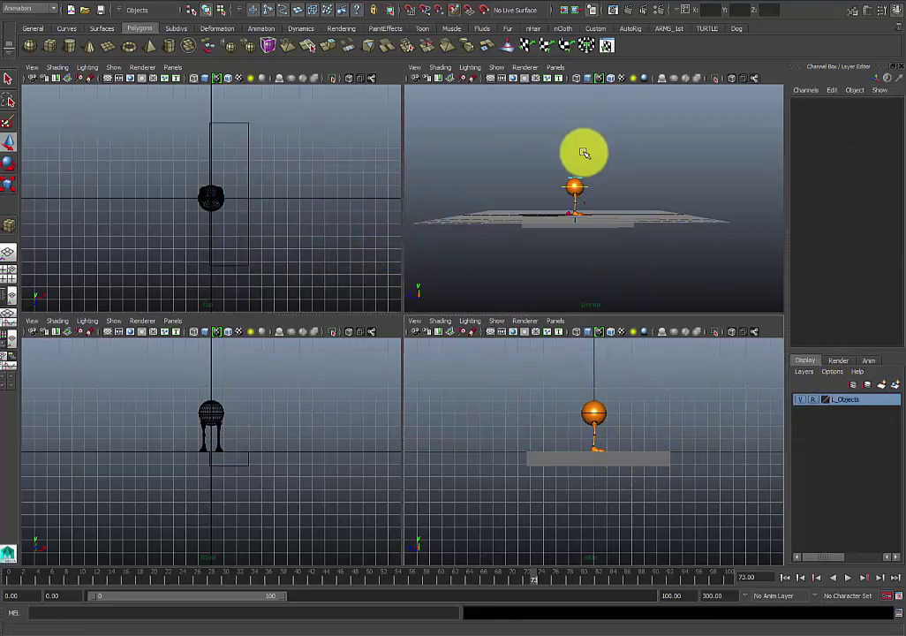
- Examine how the character stands on the platform in the perspective and side views
key("space")
left_click_drag(566, 235, 472, 423, "alt")
scroll(380, 274, "up", 7)
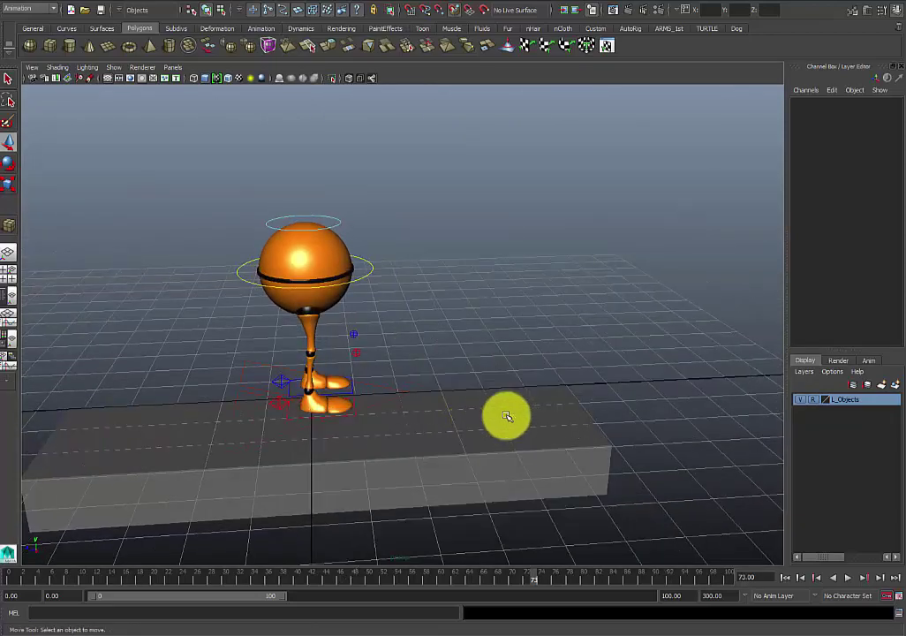
key("space")
right_click_drag(605, 431, 591, 459, "alt")
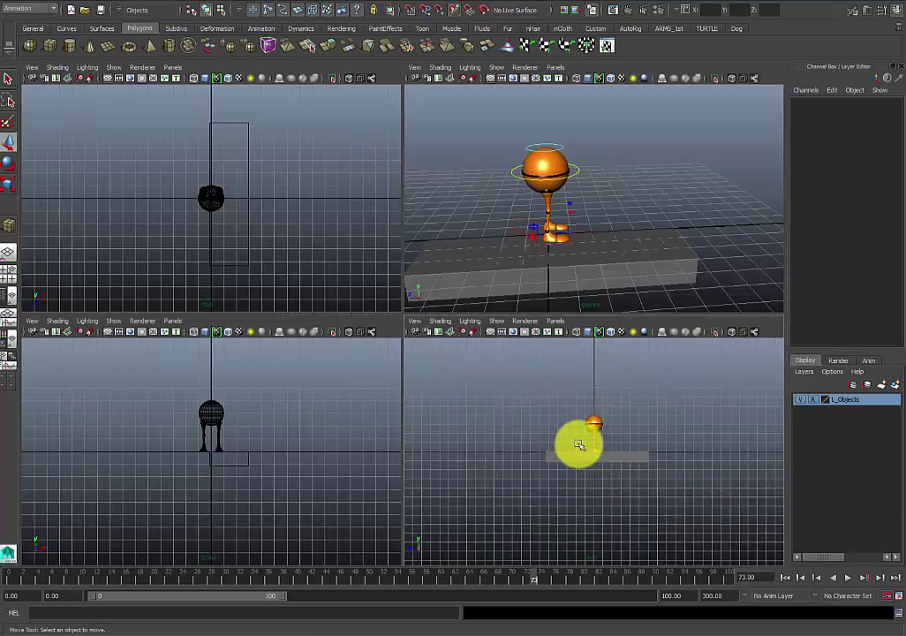
scroll(576, 445, "up", 3)
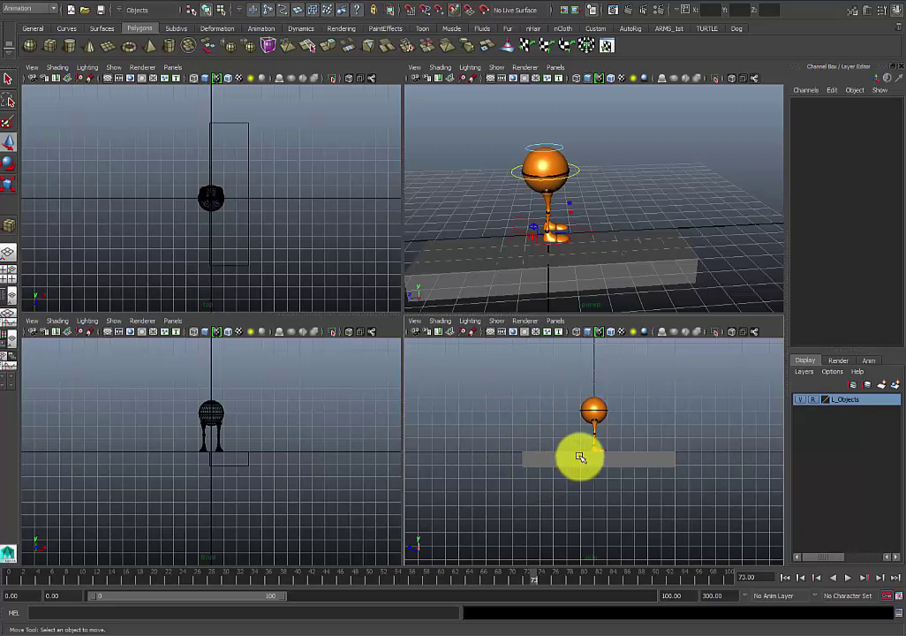
scroll(581, 455, "up", 1)
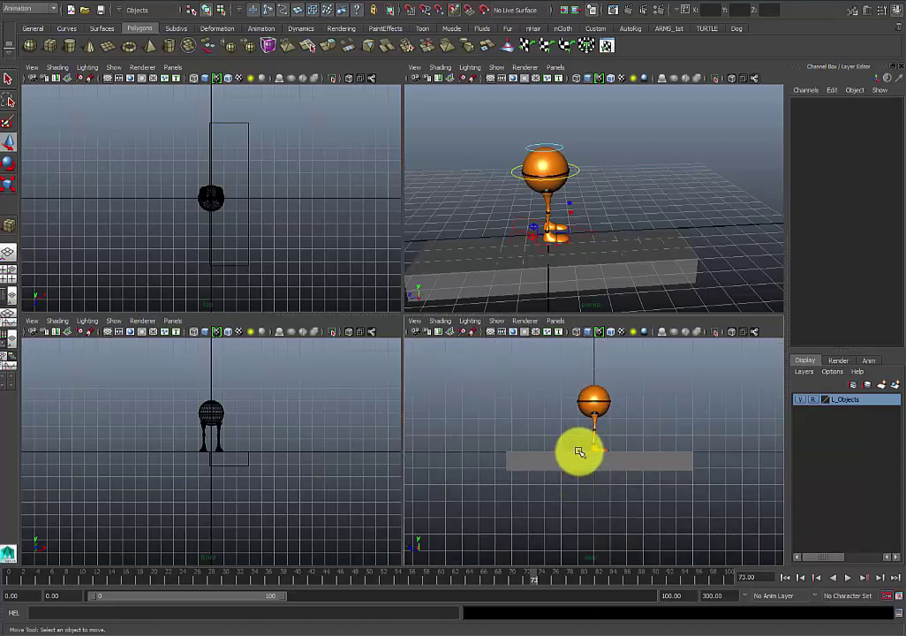
scroll(587, 434, "up", 3)
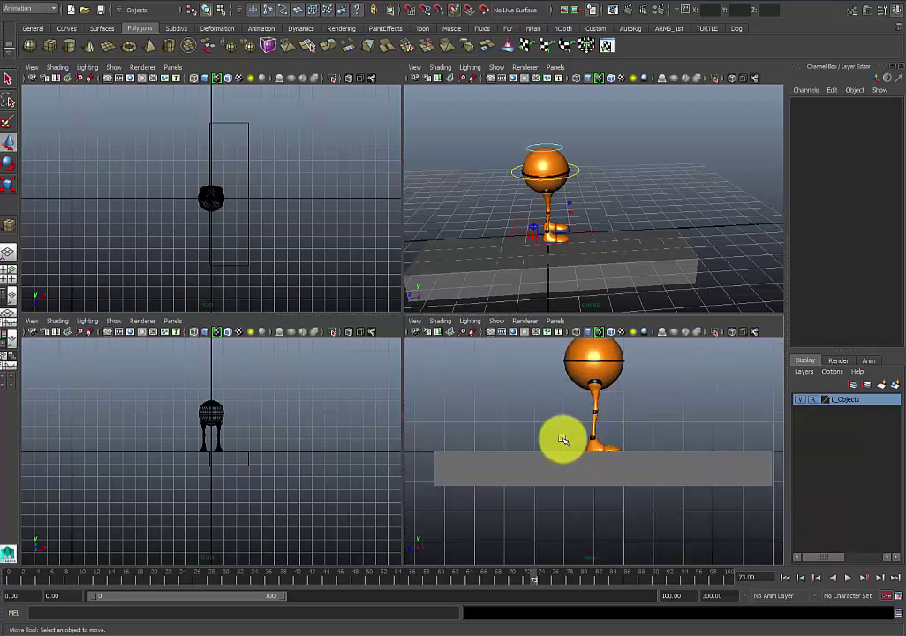
key("space")
scroll(492, 449, "down", 3)
middle_click_drag(445, 317, 423, 376, "alt")
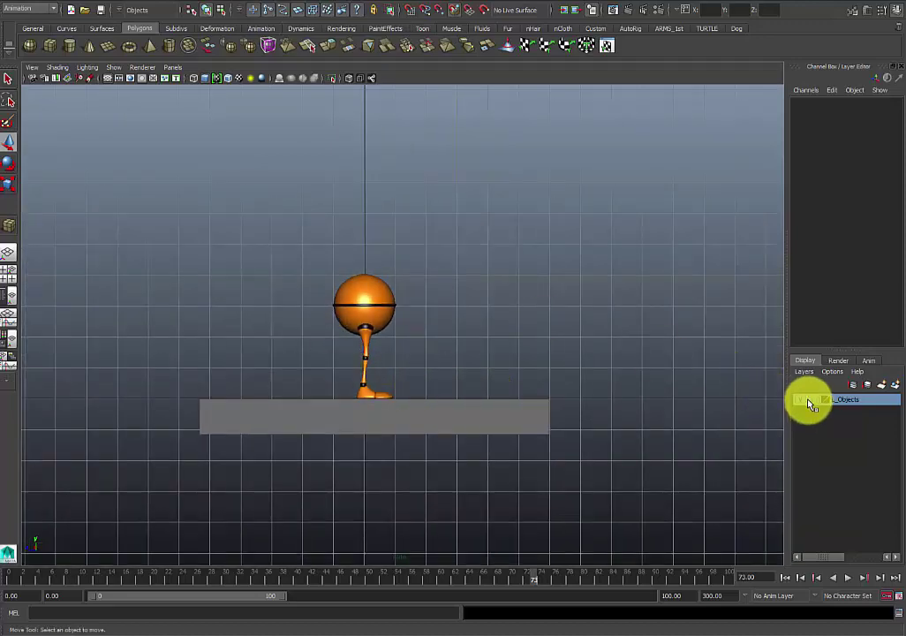
- Turn off Reference display for the L_Objects layer and scale the platform wider along X
left_click(503, 425)
key("space")
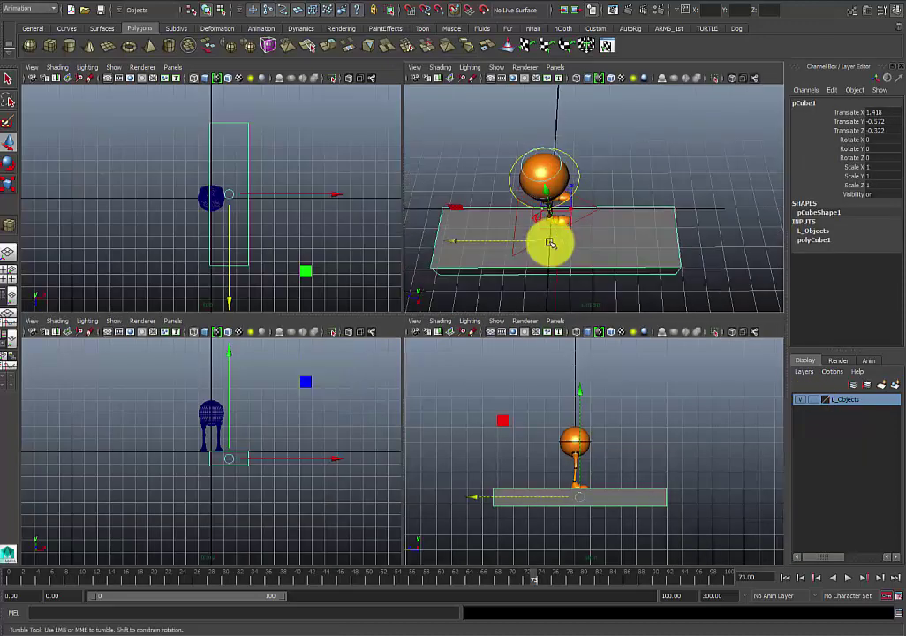
key("e")
key("r")
left_click_drag(587, 259, 575, 207, "alt")
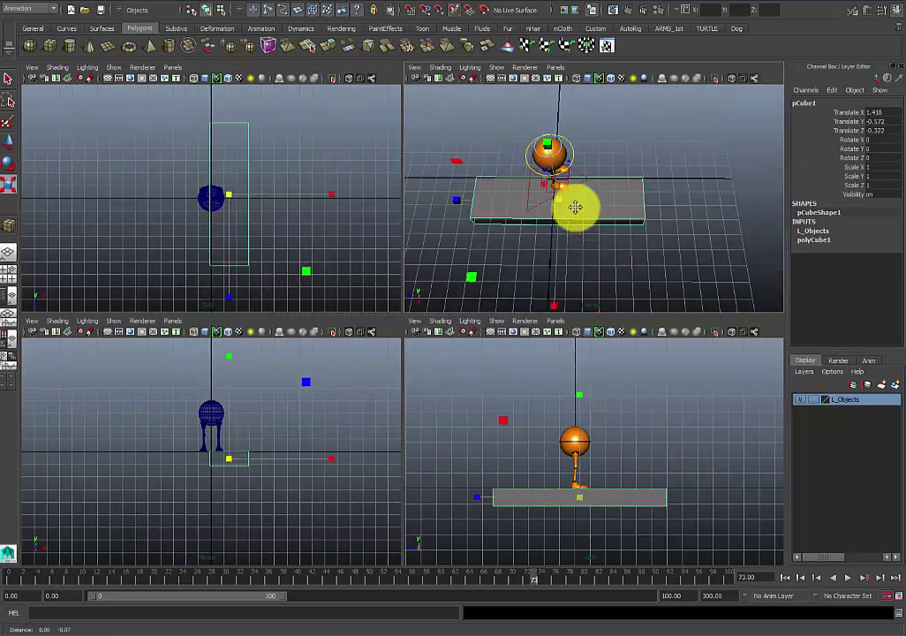
middle_click_drag(574, 206, 572, 186, "alt")
left_click_drag(552, 283, 545, 393)
- Move the widened platform along X to about -0.315 so both of the character's feet rest on it
key("w")
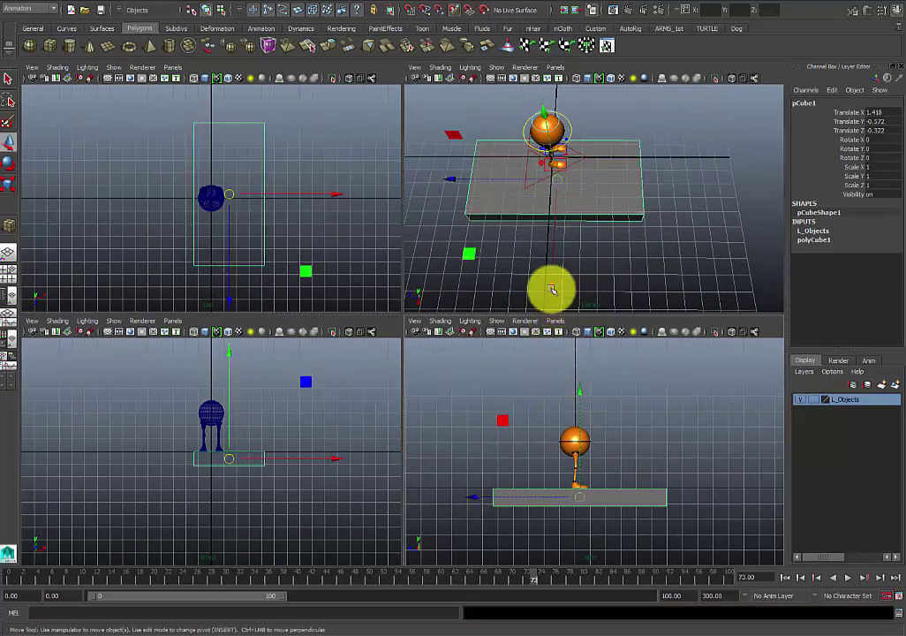
middle_click_drag(553, 285, 551, 256)
key("space")
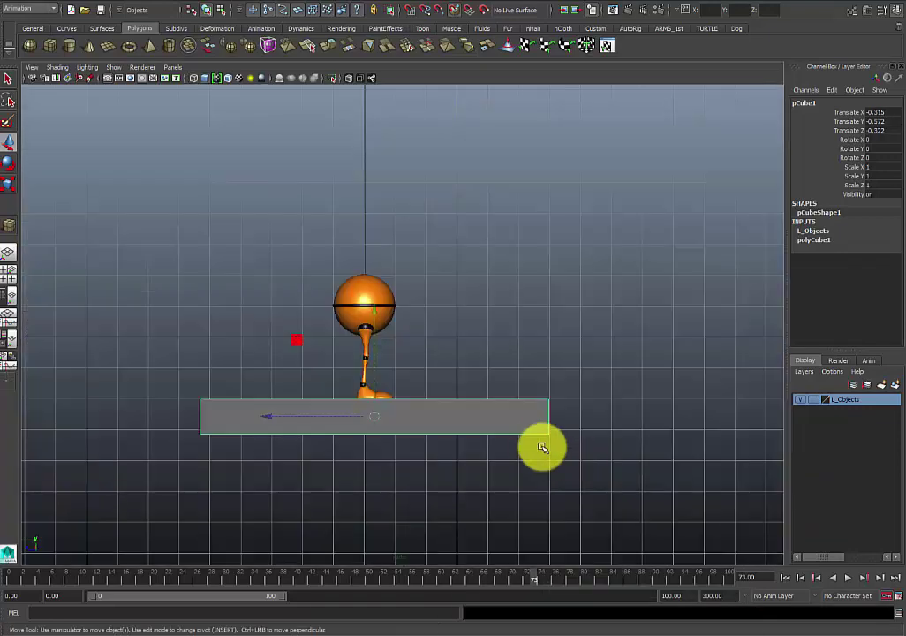
scroll(542, 448, "up", 2)
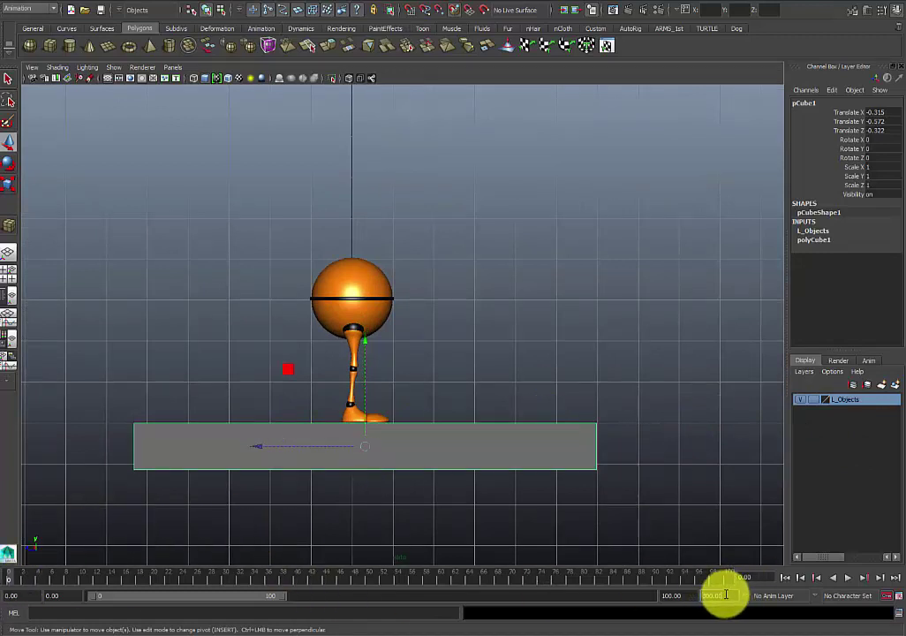
- Set the animation and playback end time to frame 40
double_click(680, 595)
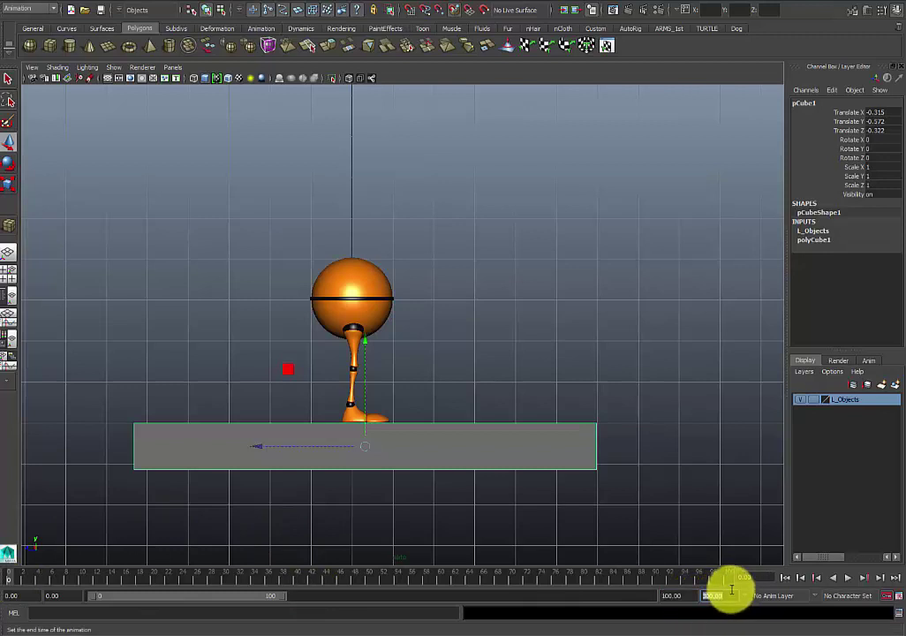
type("40")
key("Tab")
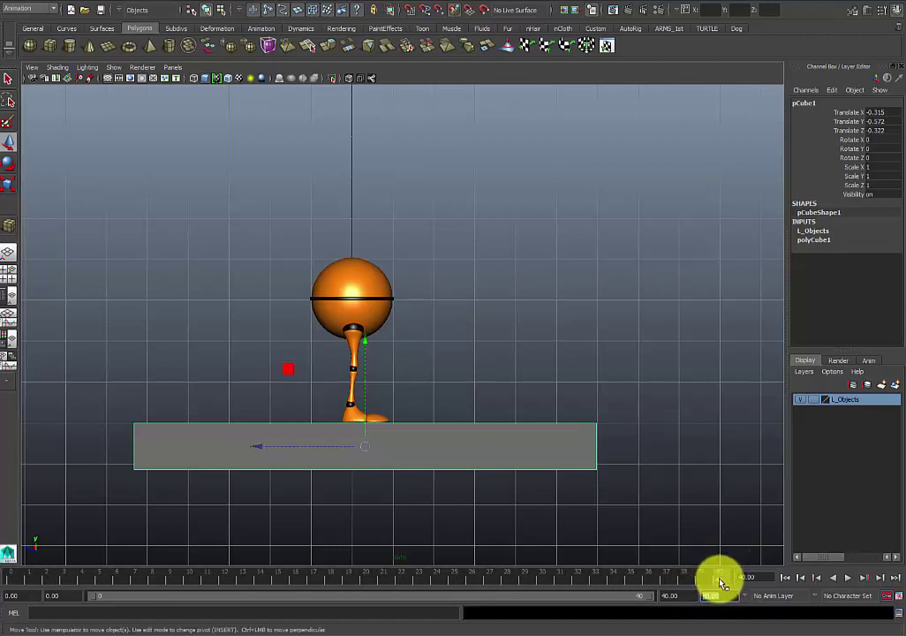
key("alt+v")
scroll(418, 459, "up", 3)
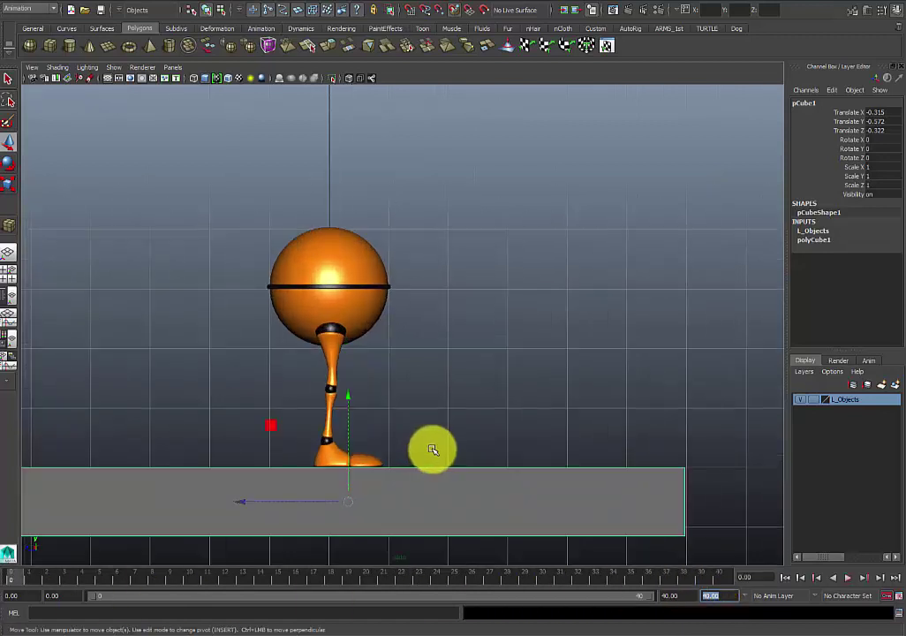
- Set the L_Objects layer back to Reference display and deselect the platform
left_click(811, 400)
left_click(812, 400)
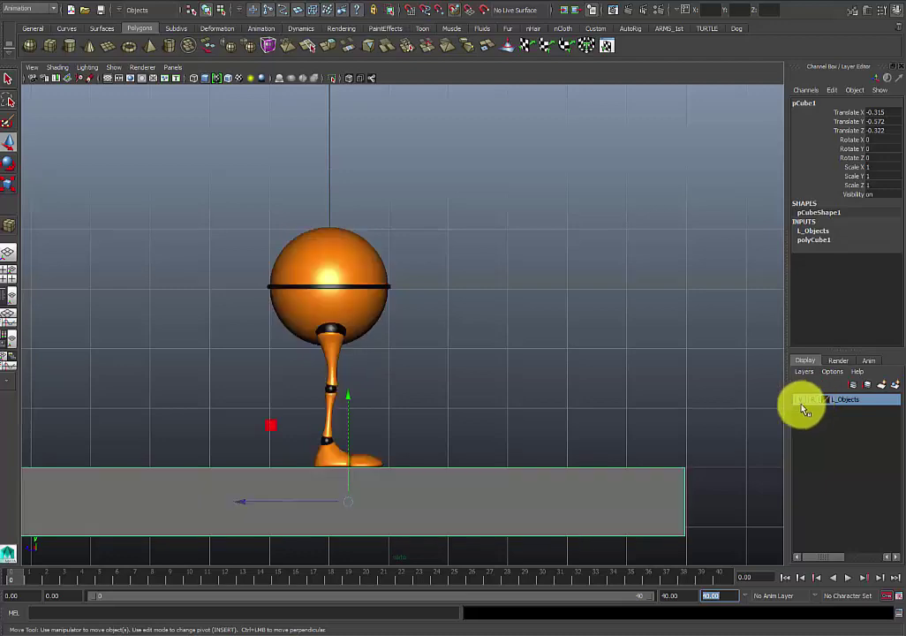
left_click(427, 362)
- Hide the grid in the perspective view, with the view maximized and facing the character's side
key("space")
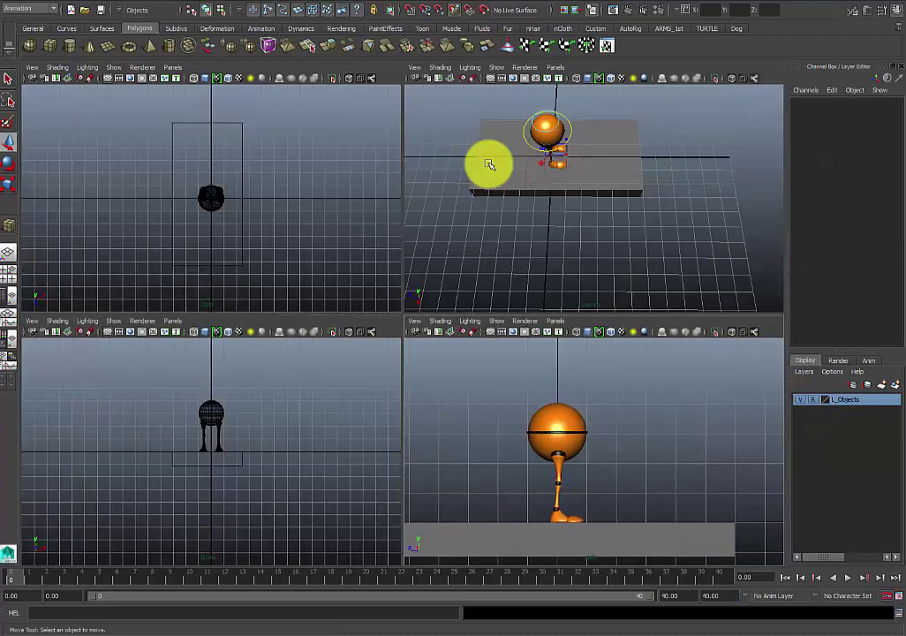
key("space")
left_click_drag(306, 277, 310, 258, "alt")
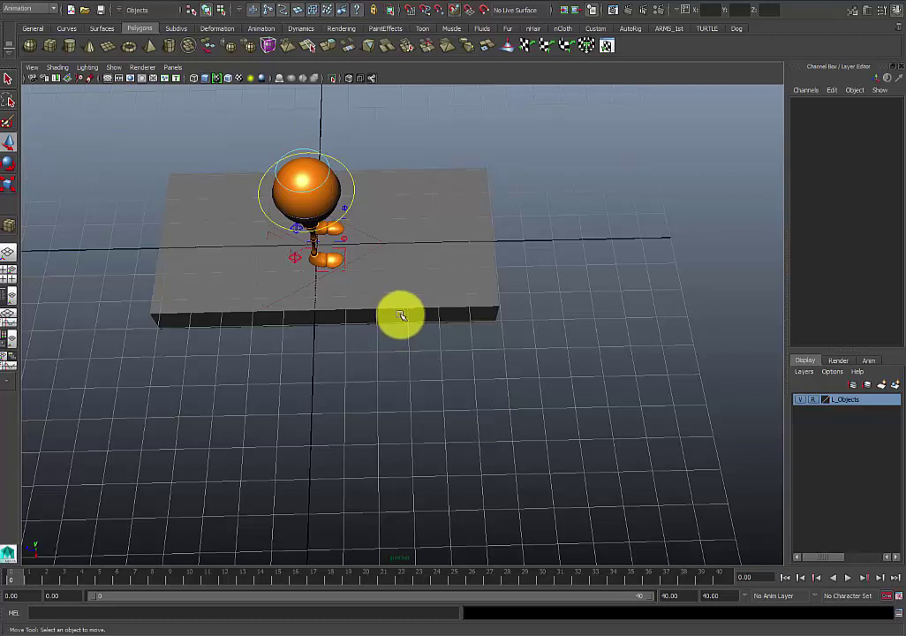
left_click_drag(375, 400, 428, 356, "alt")
left_click(115, 71)
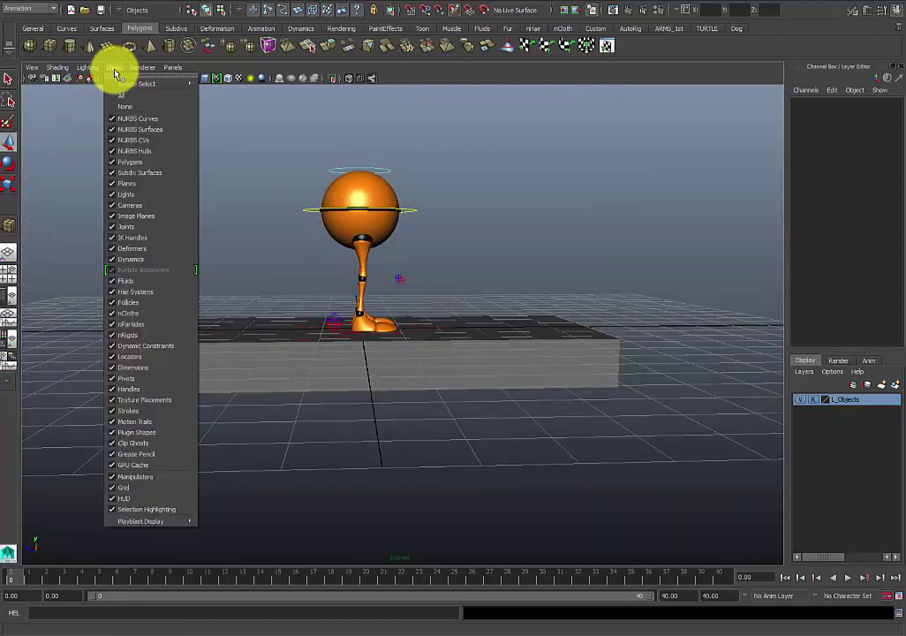
left_click(123, 487)
scroll(453, 318, "up", 2)
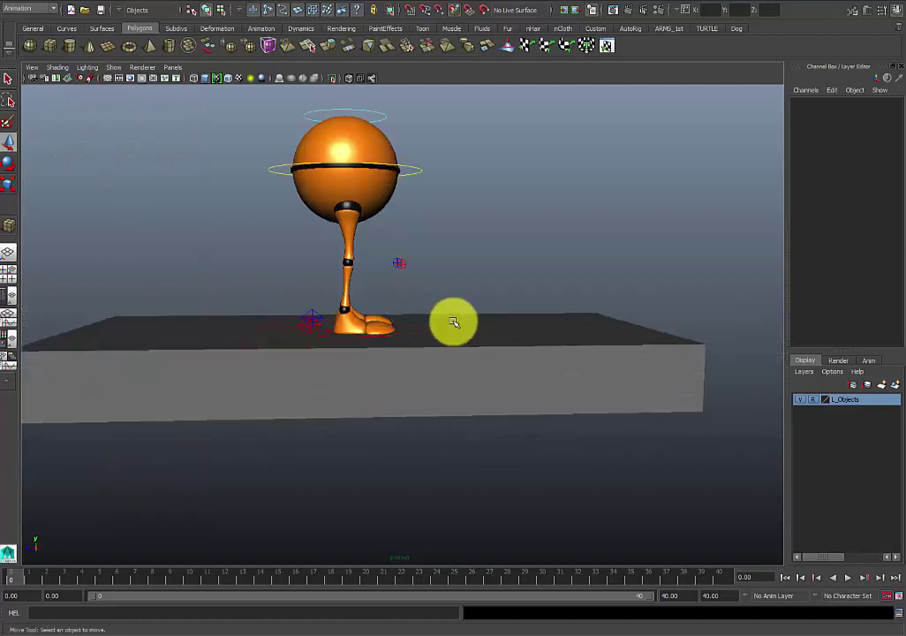
- Select all of the character's controls, key them at frames 0 and 40, and return to frame 0
scroll(284, 297, "up", 2)
scroll(298, 273, "down", 2)
scroll(241, 159, "down", 1)
left_click_drag(241, 159, 319, 518)
key("s")
key("alt+v")
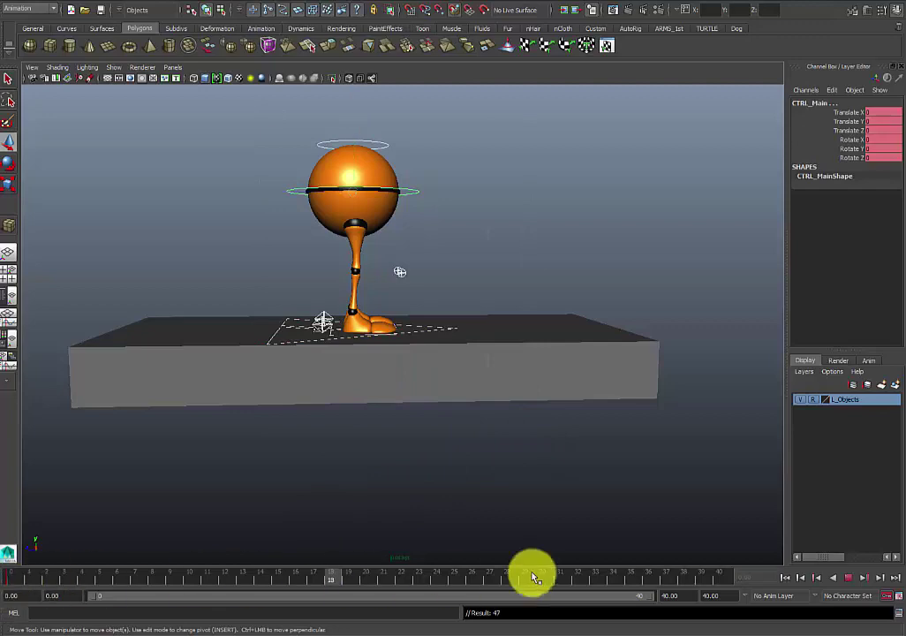
key("s")
left_click_drag(716, 580, 7, 618)
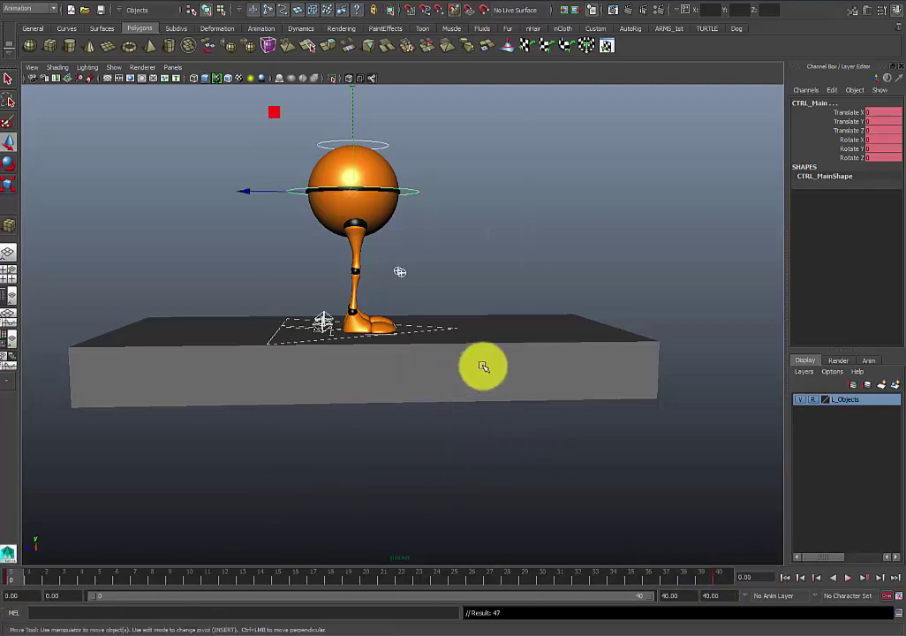
- Select the right heel IK control and move the foot backward to about -0.87 in Translate Z
scroll(473, 371, "up", 3)
left_click_drag(414, 336, 419, 304, "alt")
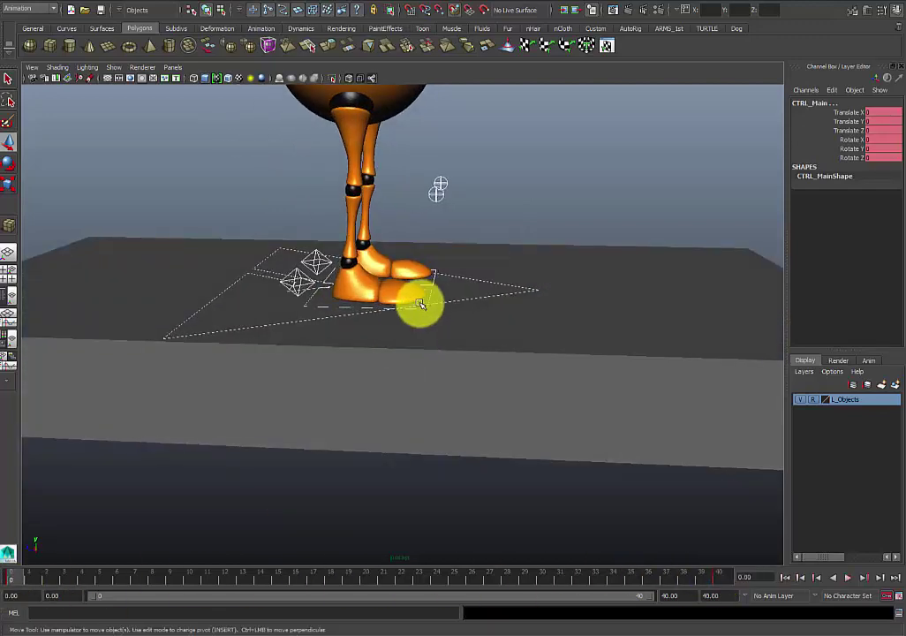
left_click(338, 311)
left_click_drag(337, 311, 364, 293, "alt")
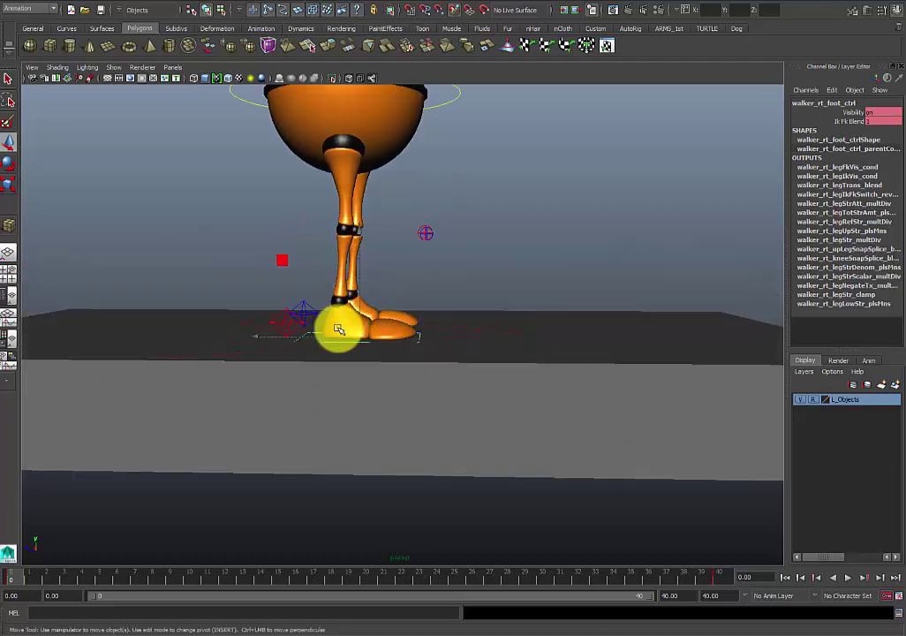
left_click_drag(340, 327, 329, 343, "alt")
left_click(300, 304)
left_click_drag(301, 304, 272, 331, "alt")
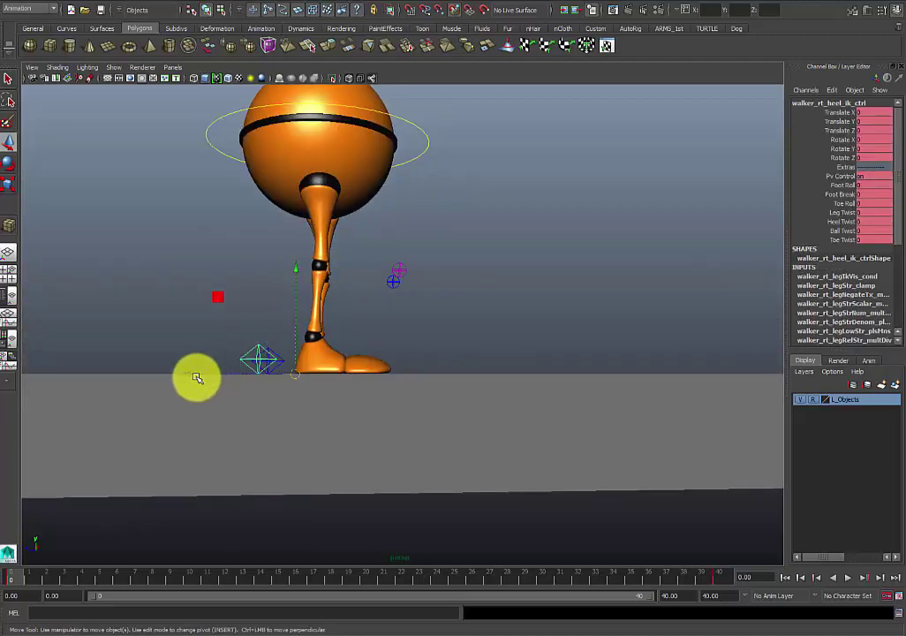
left_click_drag(196, 378, 115, 380)
- Rotate the right heel control to about 47 in X and move it to about 0.57 in Y and -1.09 in Z
left_click_drag(255, 318, 239, 281, "alt")
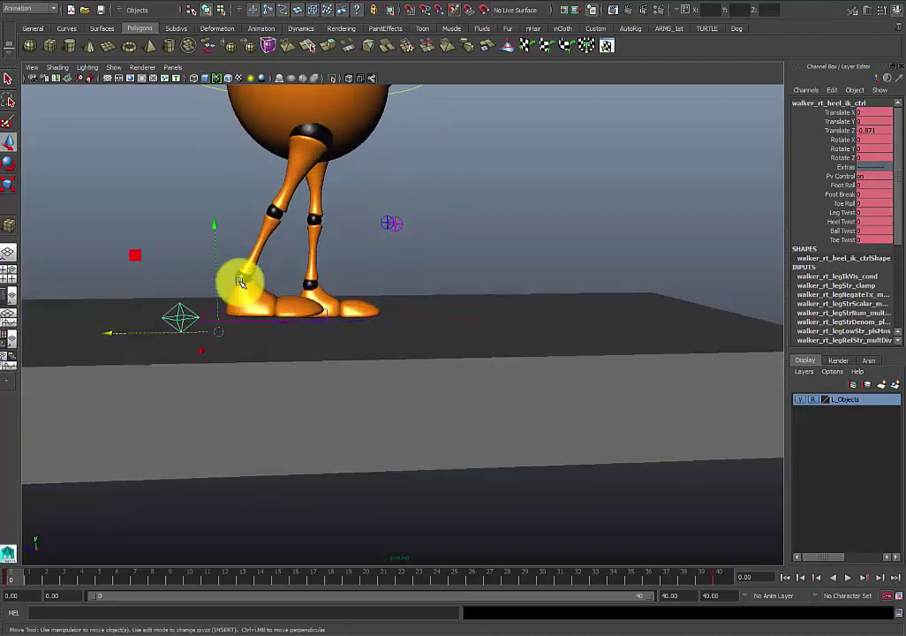
key("e")
left_click_drag(256, 237, 234, 312)
key("w")
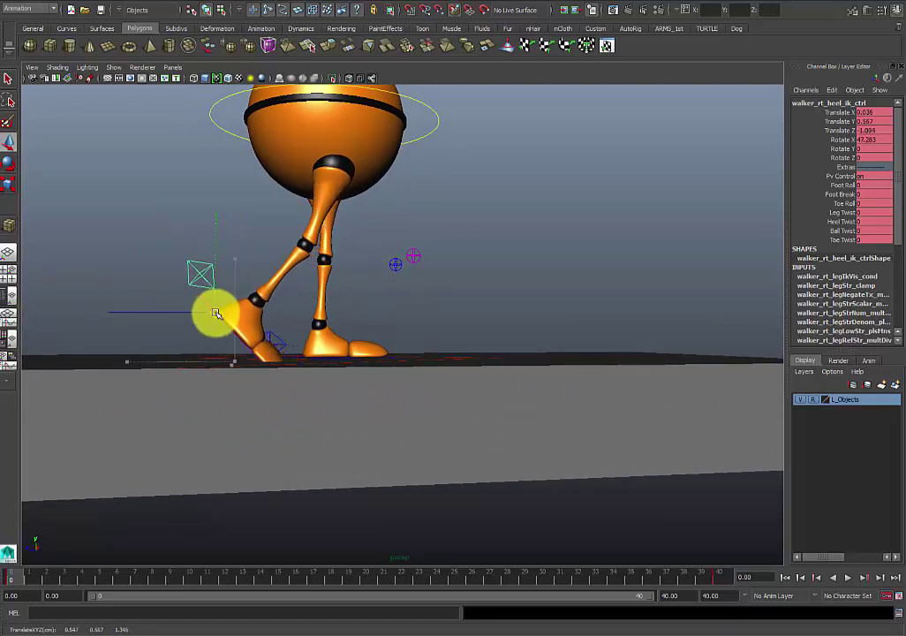
- Rotate the left heel IK control to -21.64 in X and move the foot forward to about 0.99 in Z and 0.085 in Y
left_click_drag(327, 313, 399, 360, "alt")
left_click(292, 311)
key("e")
left_click_drag(395, 253, 340, 275)
key("w")
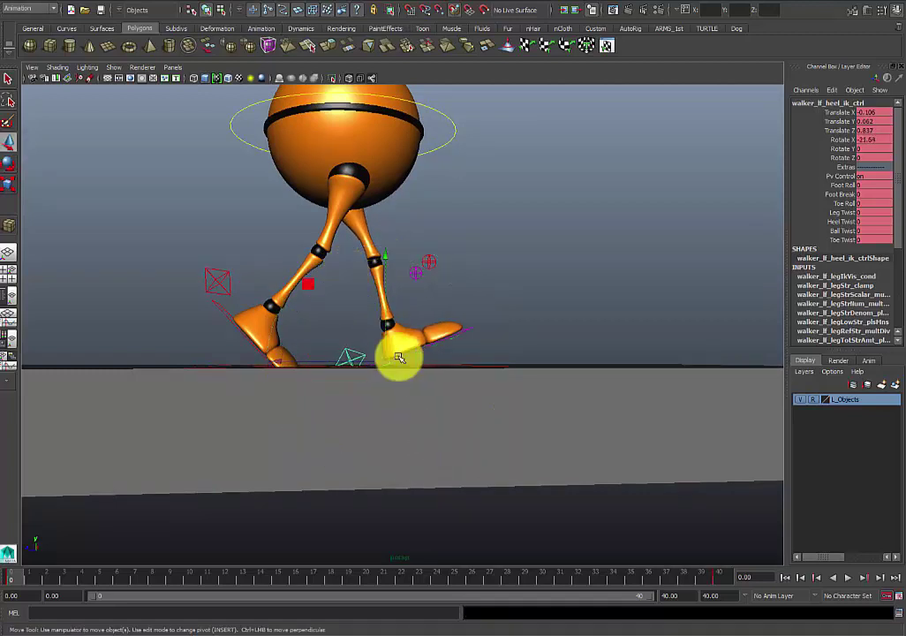
left_click_drag(386, 360, 398, 361)
left_click_drag(396, 299, 397, 310, "alt")
right_click_drag(446, 210, 423, 210, "alt")
middle_click_drag(423, 210, 413, 234, "alt")
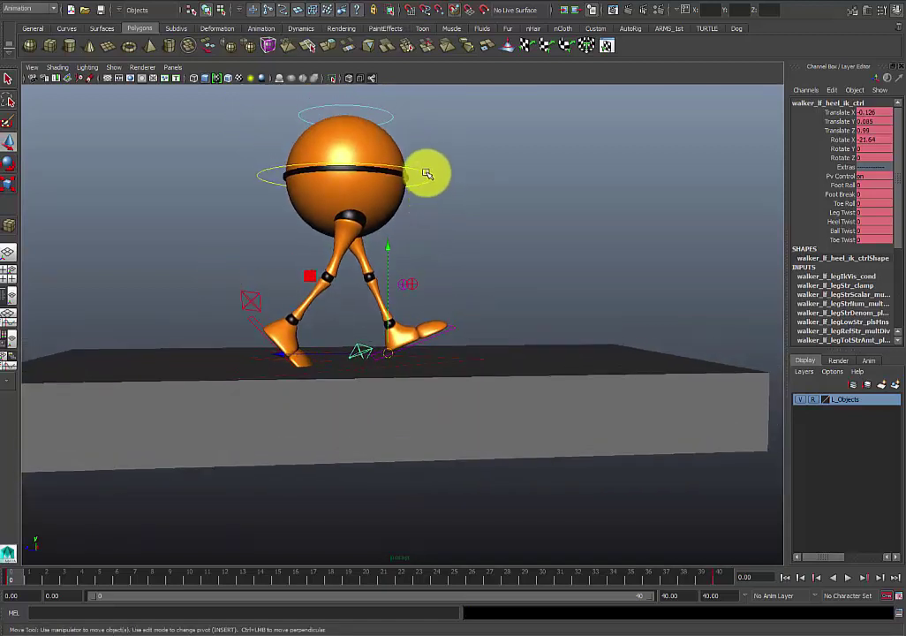
- Rotate the main body control to about -26 in Y
left_click(429, 175)
key("e")
left_click_drag(420, 164, 378, 170)
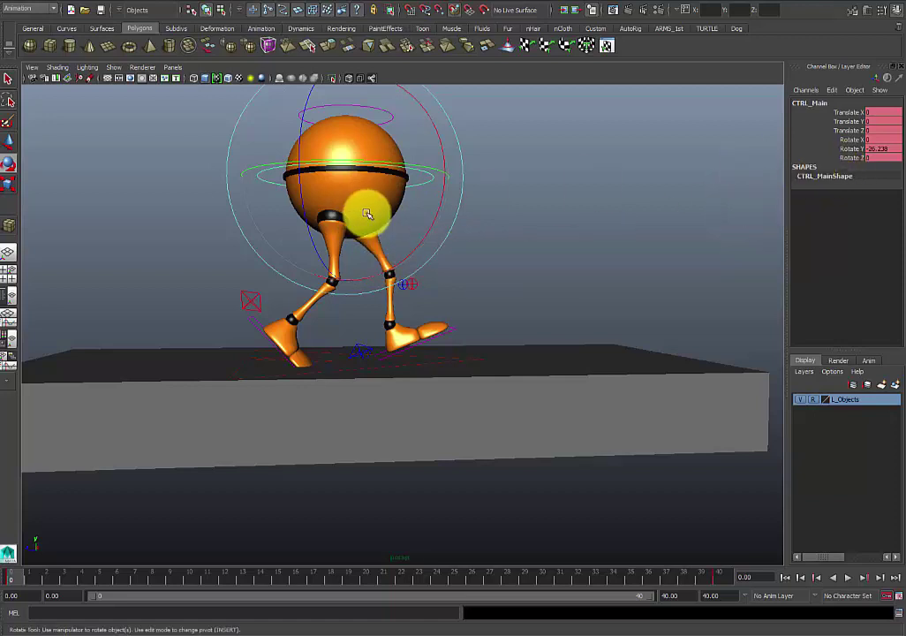
- Lower the main body control to -0.1 in Translate Y and move the left heel IK control to about -0.014 in Y and 1.148 in Z
key("w")
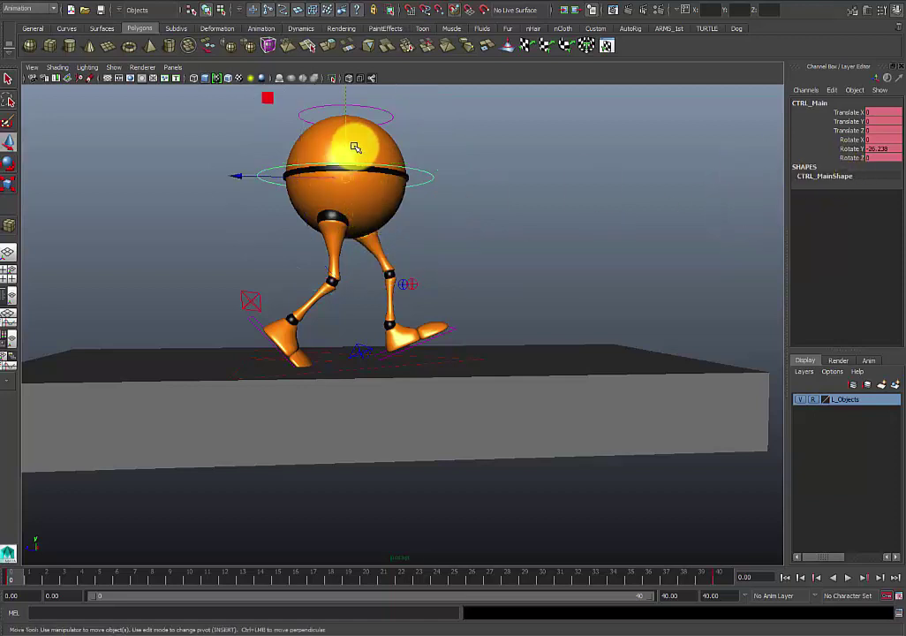
left_click_drag(410, 216, 396, 204, "alt")
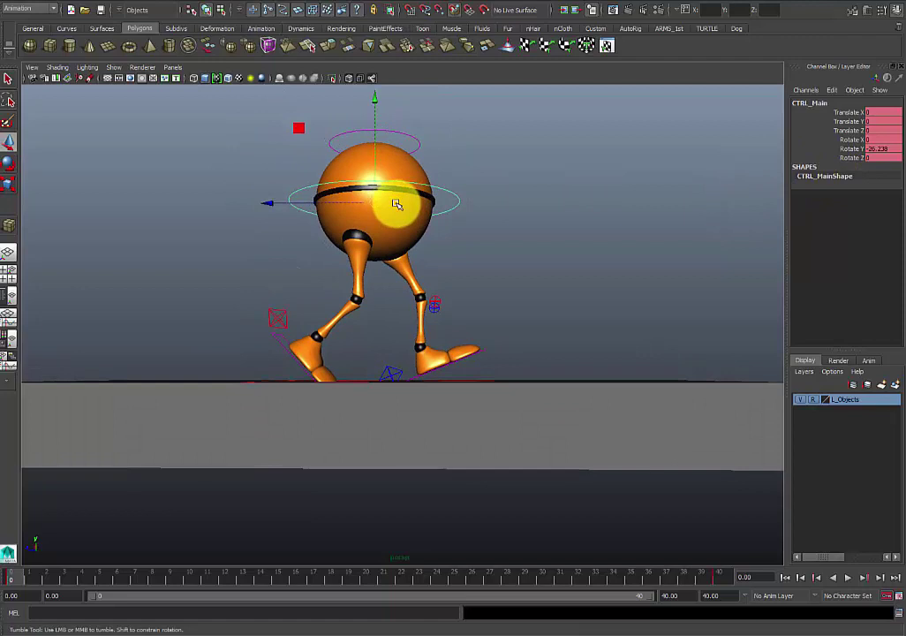
left_click(397, 373)
left_click_drag(420, 380, 425, 387)
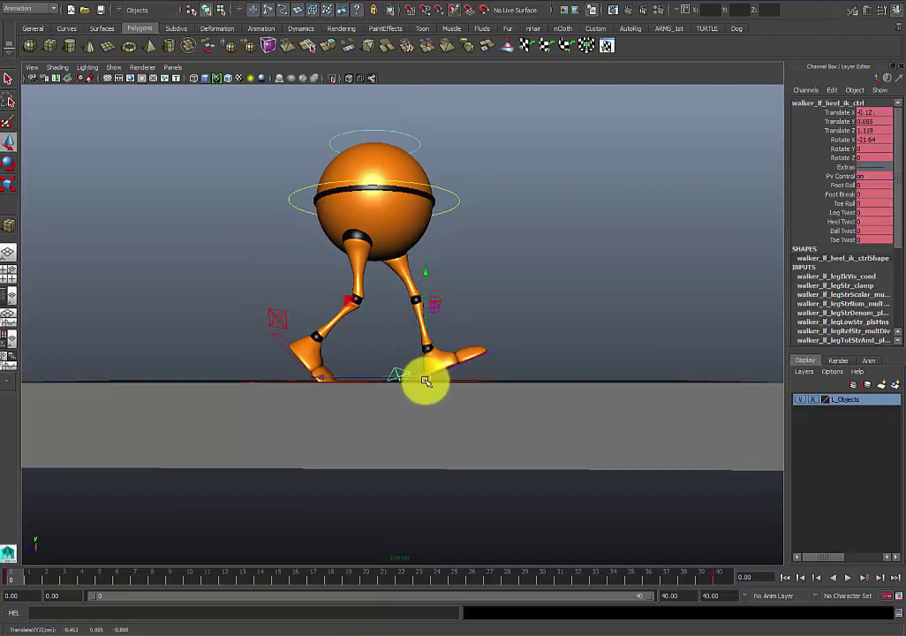
left_click(448, 193)
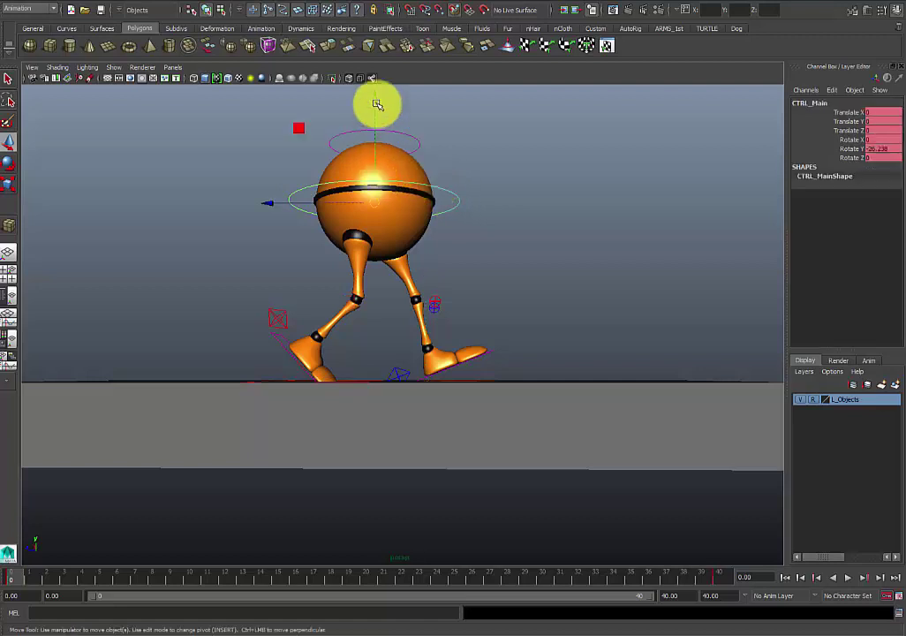
left_click_drag(376, 95, 376, 100)
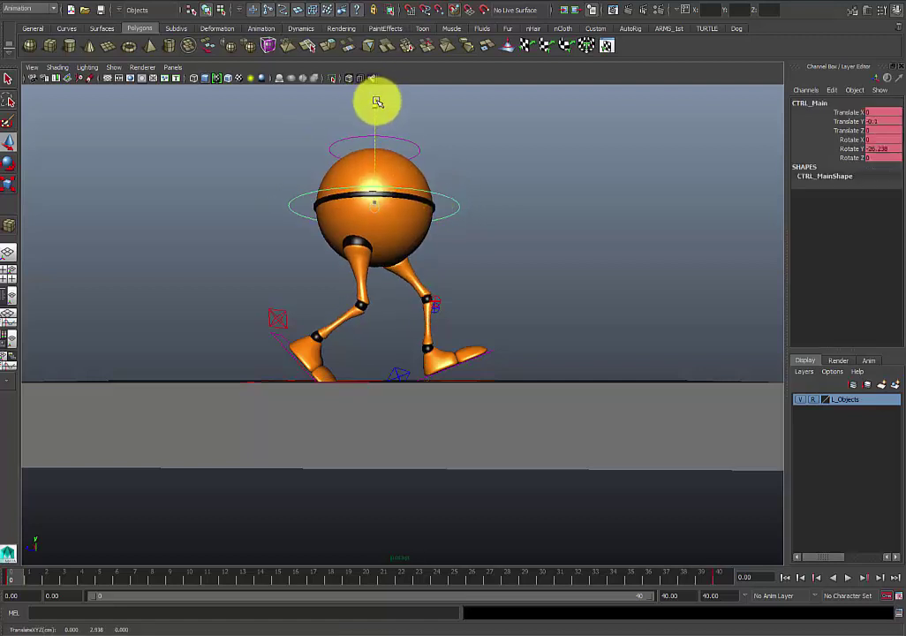
left_click(405, 372)
left_click_drag(423, 376, 428, 383)
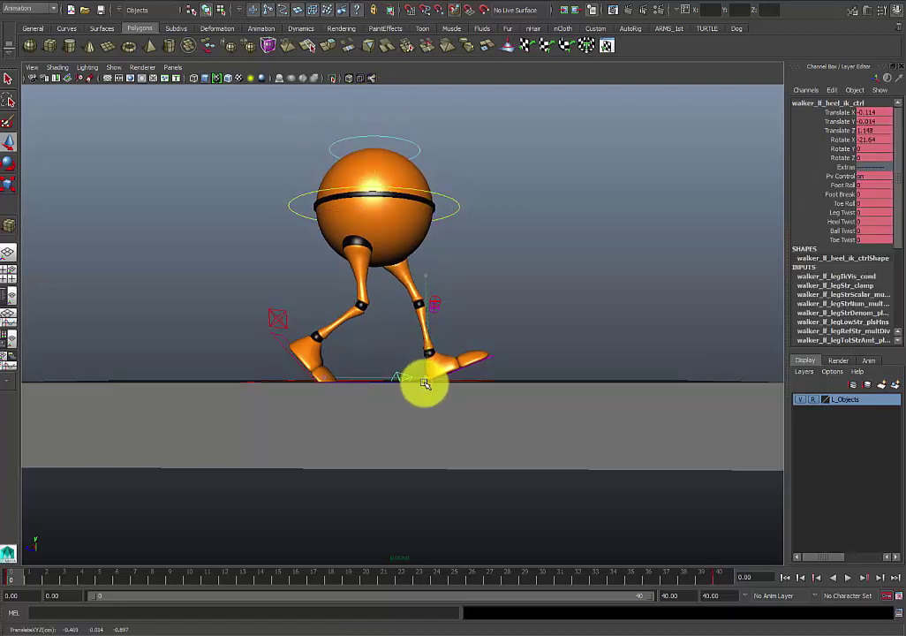
- Move the right heel IK control further back to about 0.521 in Translate Y and -1.311 in Translate Z
left_click(291, 344)
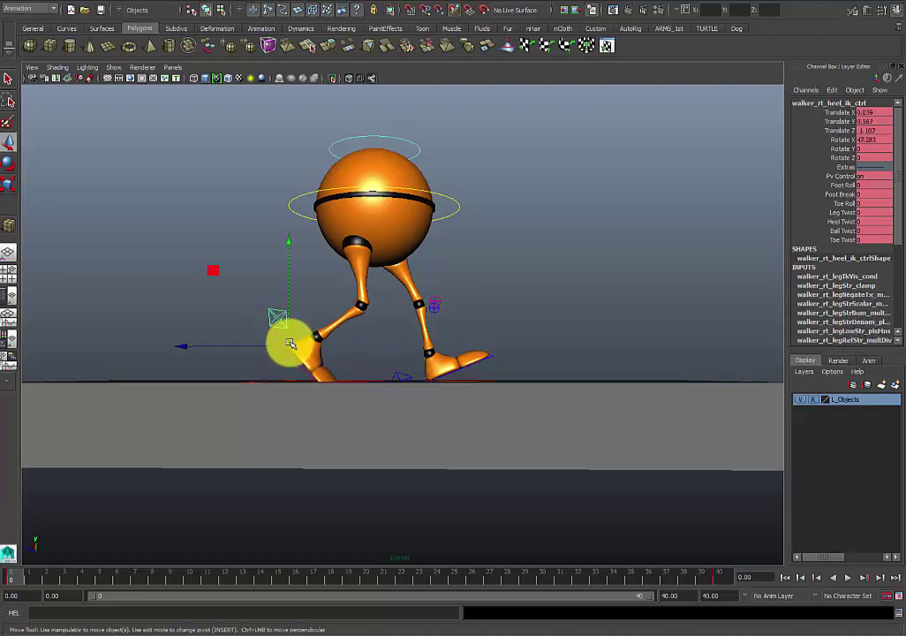
left_click_drag(289, 348, 269, 348)
middle_click_drag(364, 329, 298, 284, "alt")
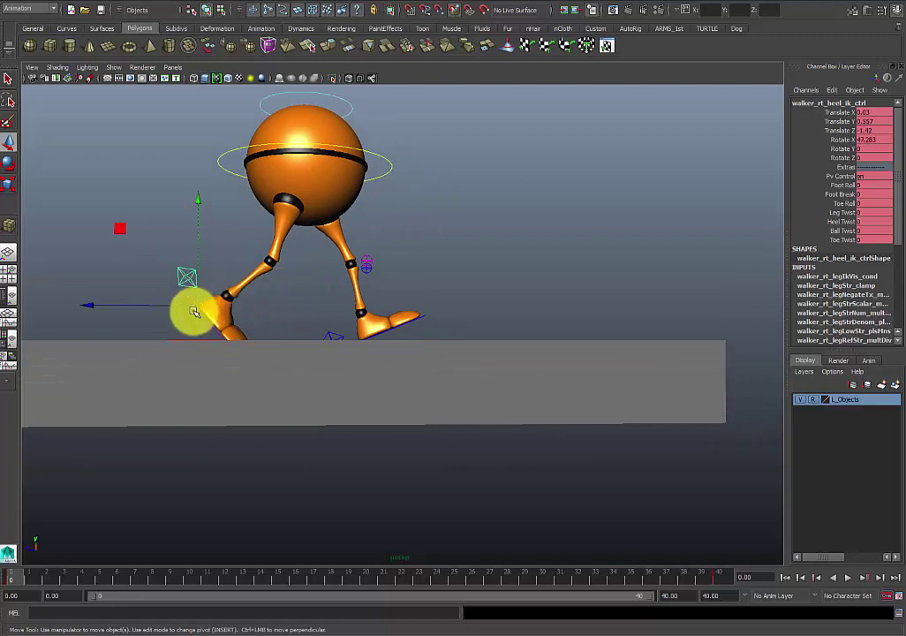
left_click_drag(204, 311, 209, 310)
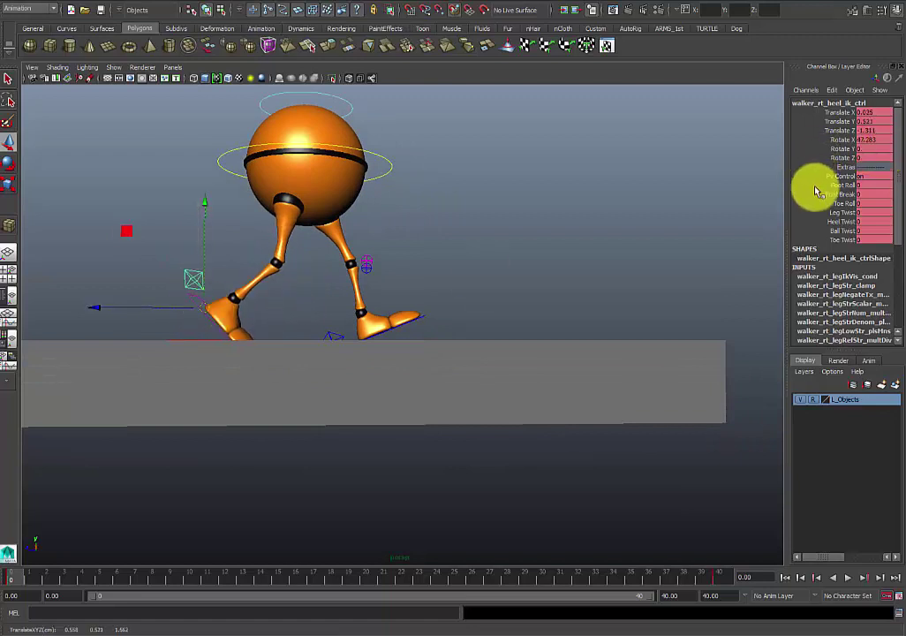
- Set the right heel control's Toe Roll to -32.4 so the toes bend against the platform
left_click(843, 241)
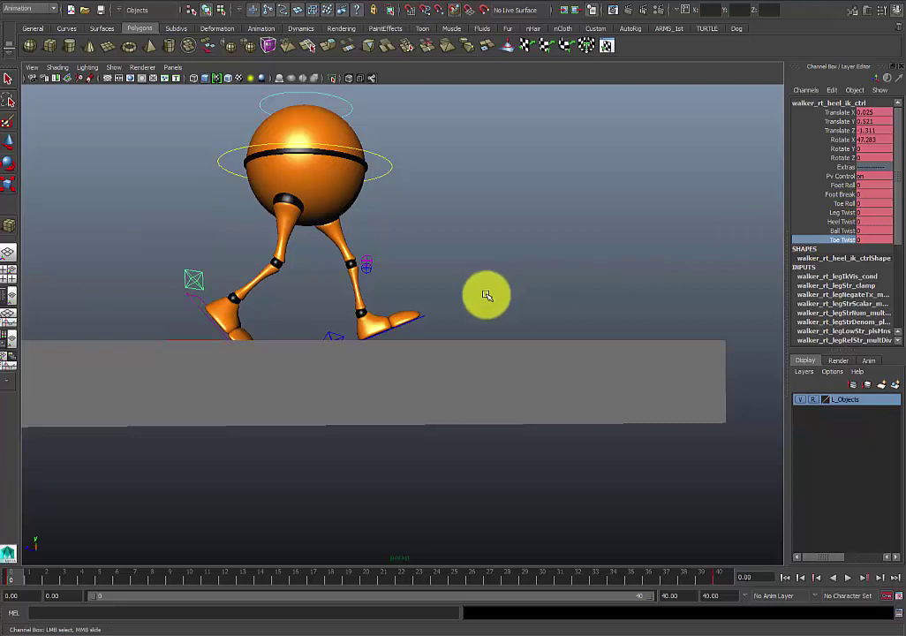
left_click(845, 203)
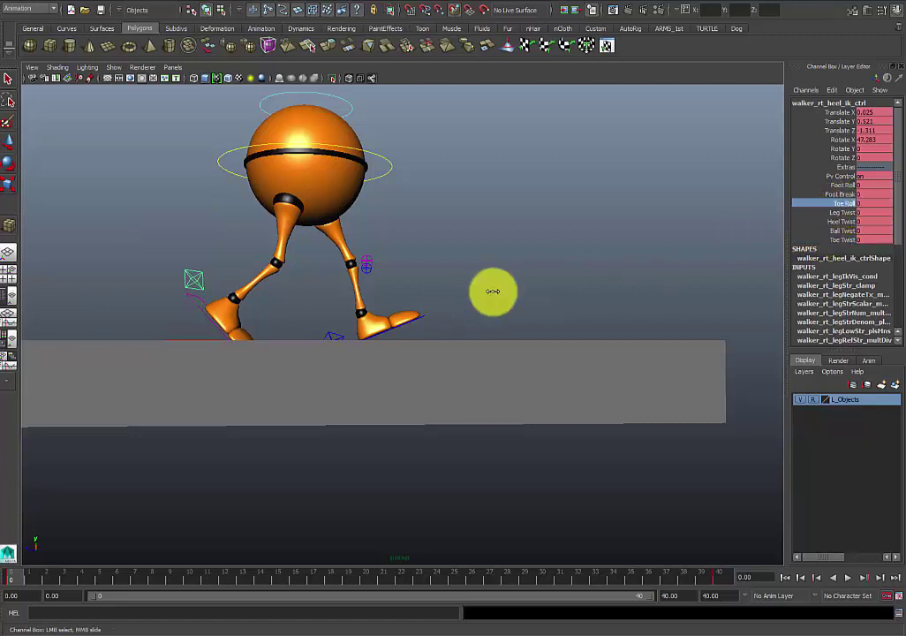
middle_click_drag(494, 289, 305, 287)
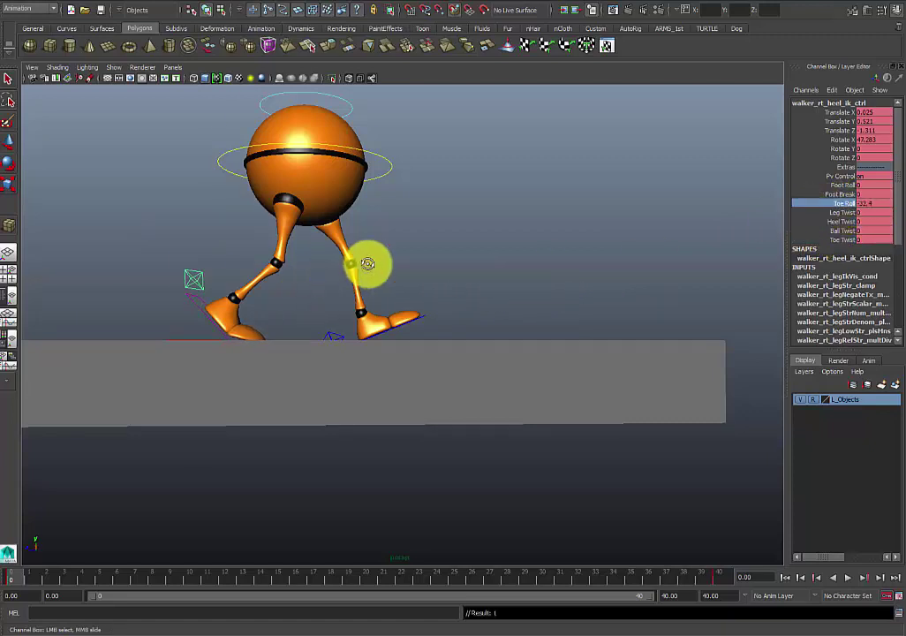
left_click_drag(368, 264, 363, 261, "alt")
- Check the pose from the side, then select all of the character's controls and key them at frames 0 and 40
key("space")
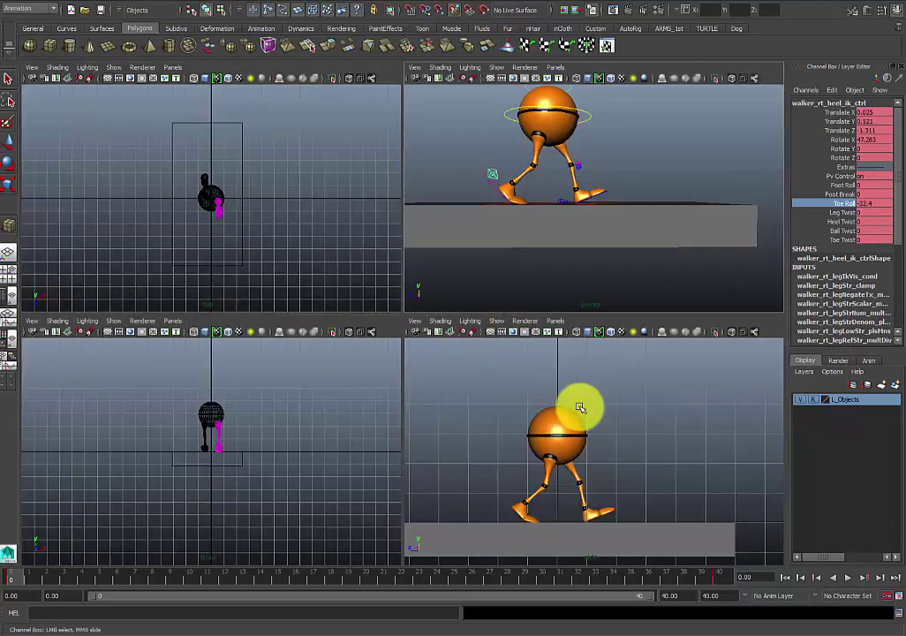
key("space")
scroll(468, 375, "up", 2)
scroll(457, 378, "down", 5)
scroll(457, 378, "up", 4)
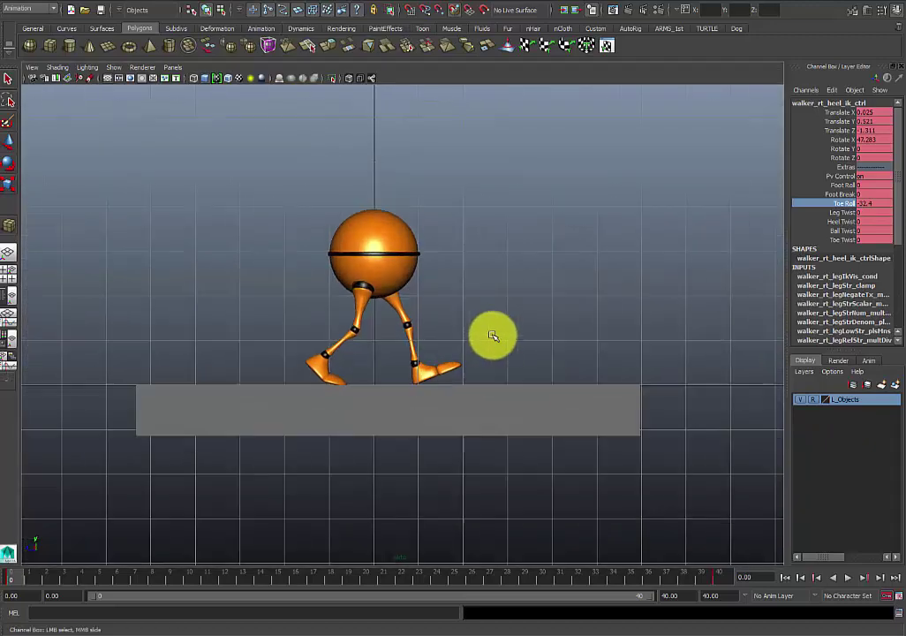
key("space")
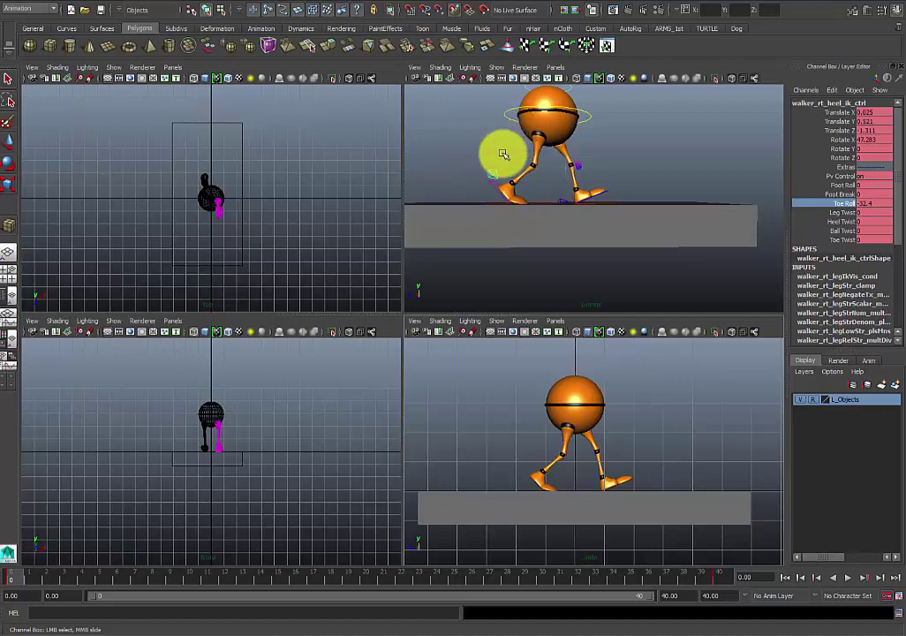
scroll(512, 146, "down", 5)
middle_click_drag(520, 138, 500, 160, "alt")
left_click_drag(500, 160, 697, 309)
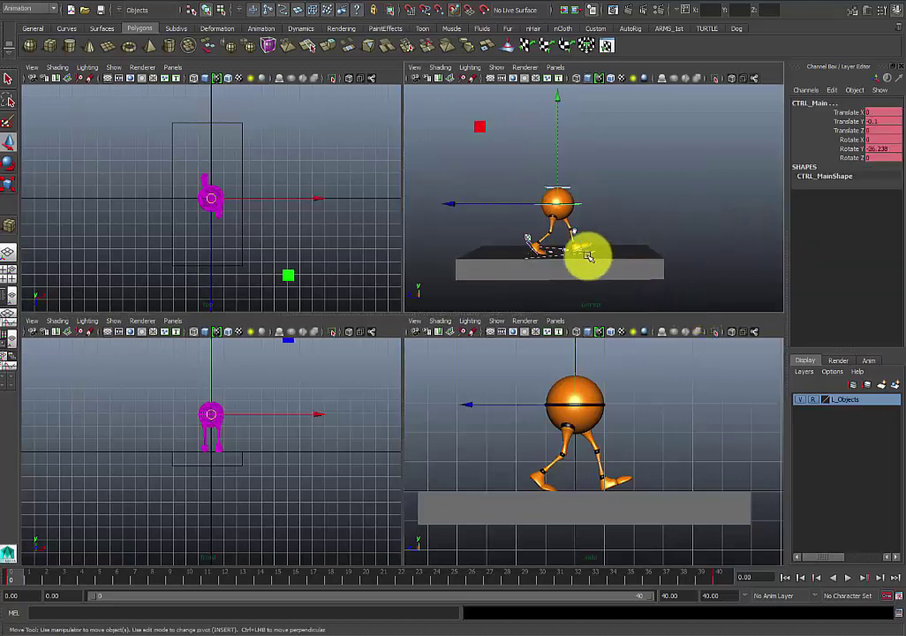
key("s")
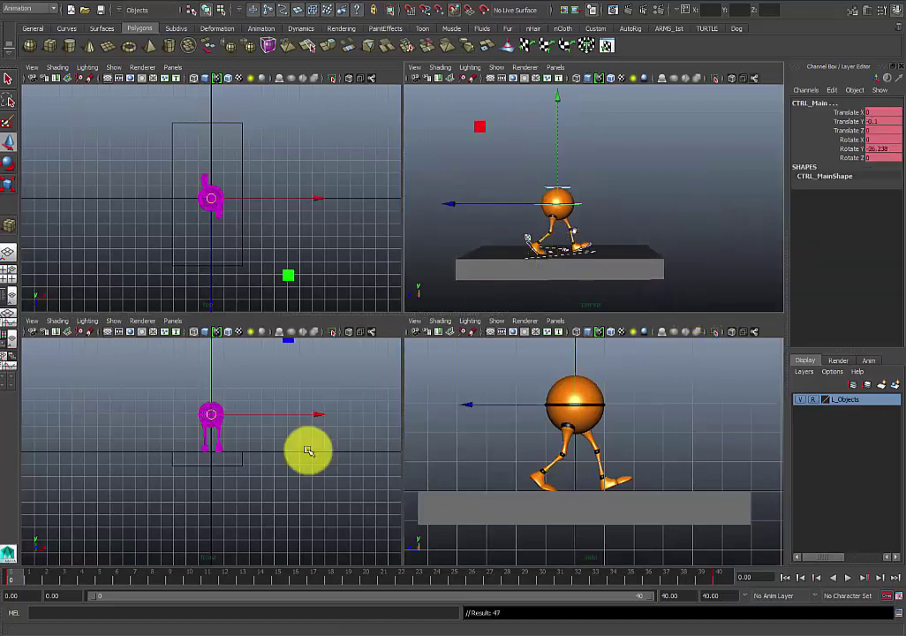
left_click(719, 578)
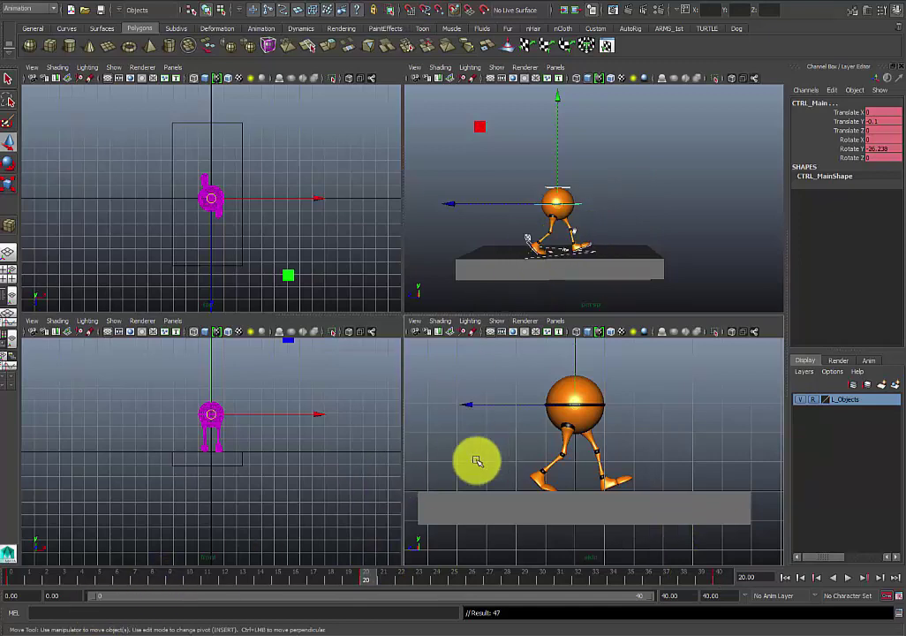
- At frame 20, set the main body control's Rotate Y to 26
left_click(562, 212)
key("space")
scroll(468, 304, "up", 4)
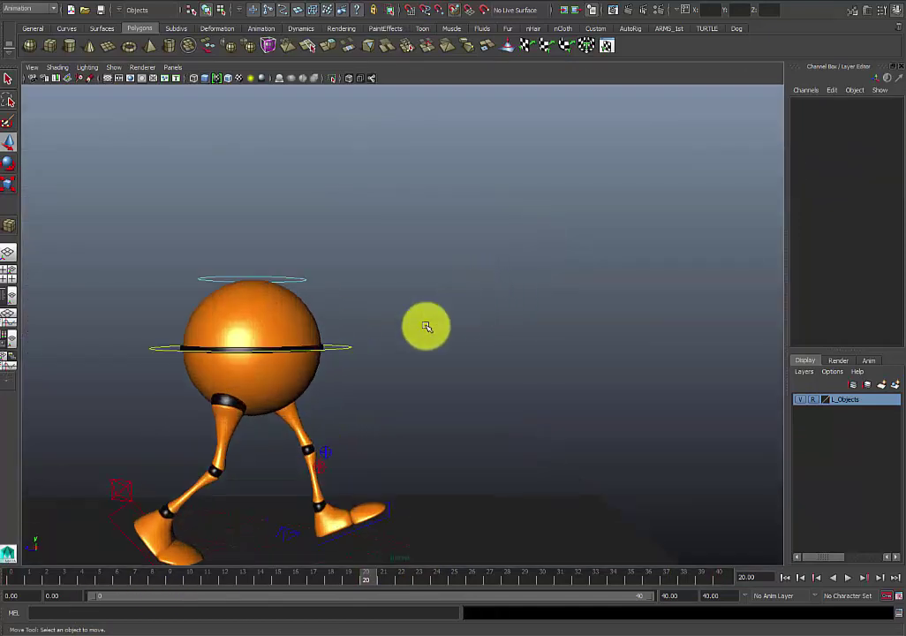
left_click(342, 347)
scroll(343, 345, "down", 1)
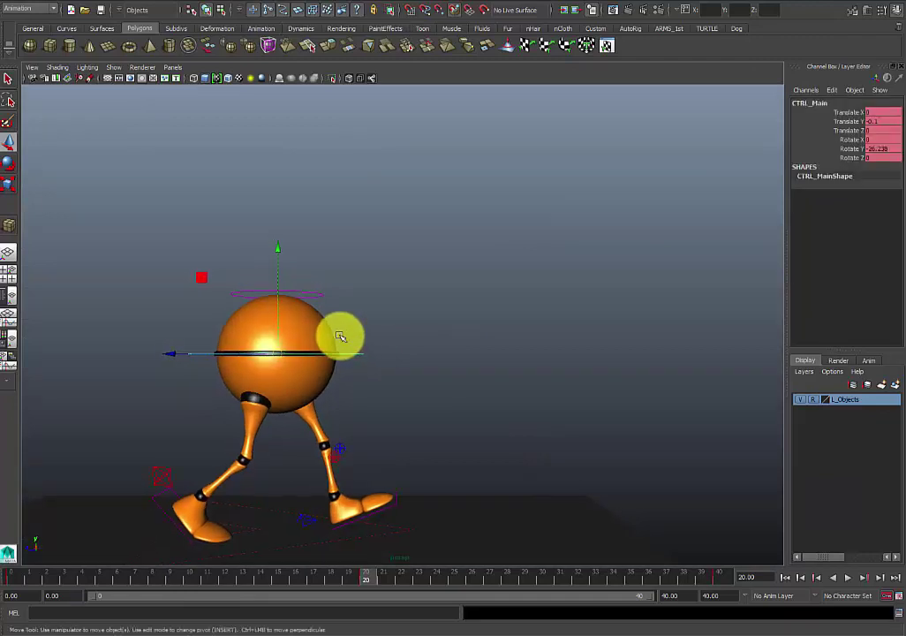
key("e")
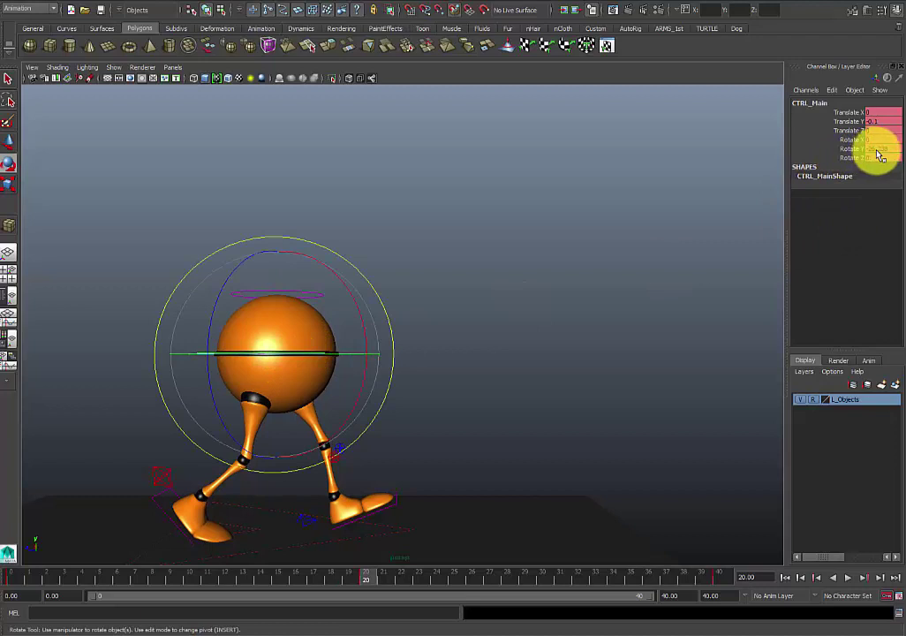
left_click_drag(871, 149, 833, 159)
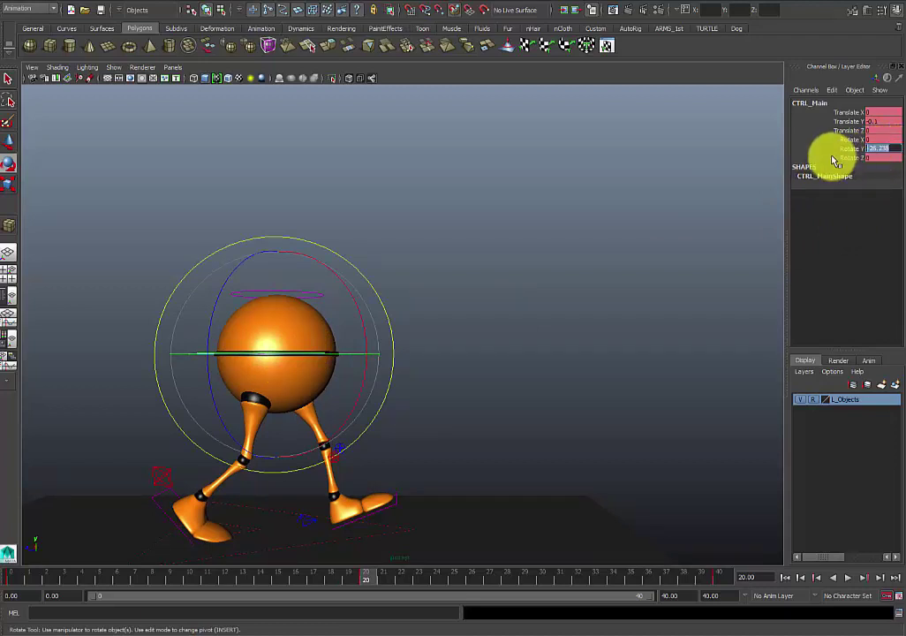
type("26")
key("Return")
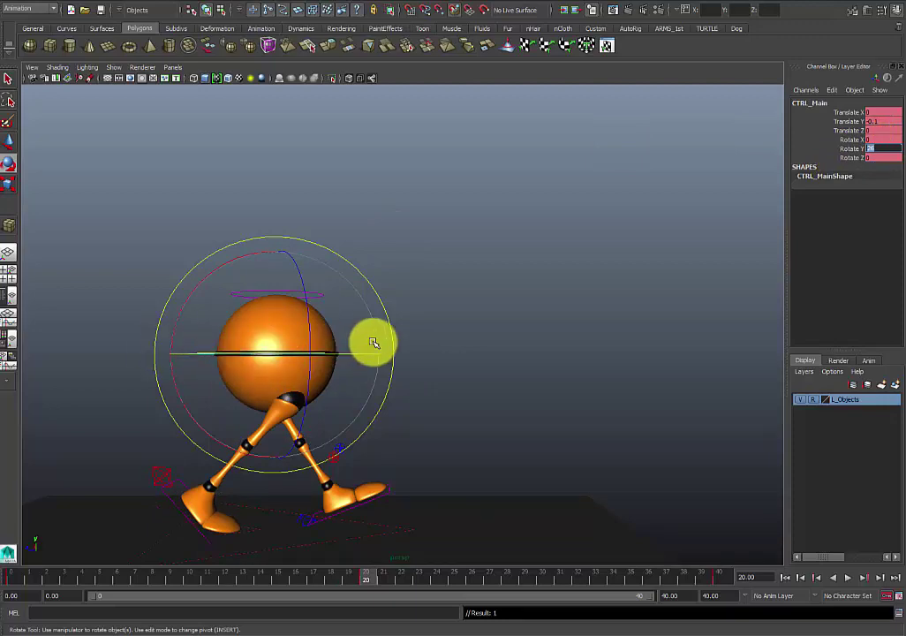
- Move the right heel IK control forward to about 1.3 in Translate Z at frame 20
left_click_drag(405, 358, 275, 366, "alt")
left_click_drag(506, 386, 632, 393, "alt")
middle_click_drag(453, 393, 476, 376, "alt")
left_click_drag(476, 375, 440, 396, "alt")
middle_click_drag(440, 396, 449, 374, "alt")
left_click_drag(448, 375, 427, 386, "alt")
middle_click_drag(426, 389, 425, 407, "alt")
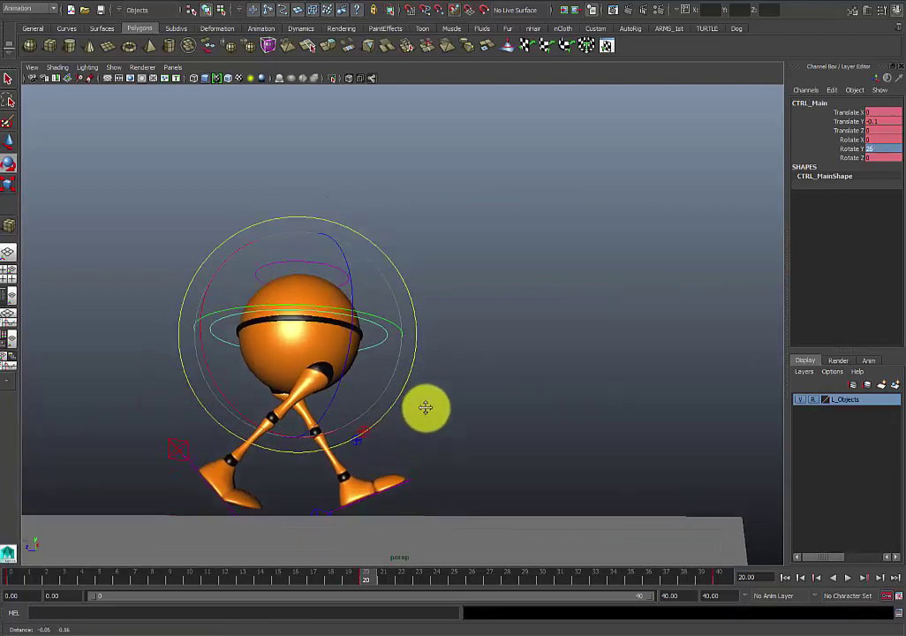
left_click(172, 450)
key("w")
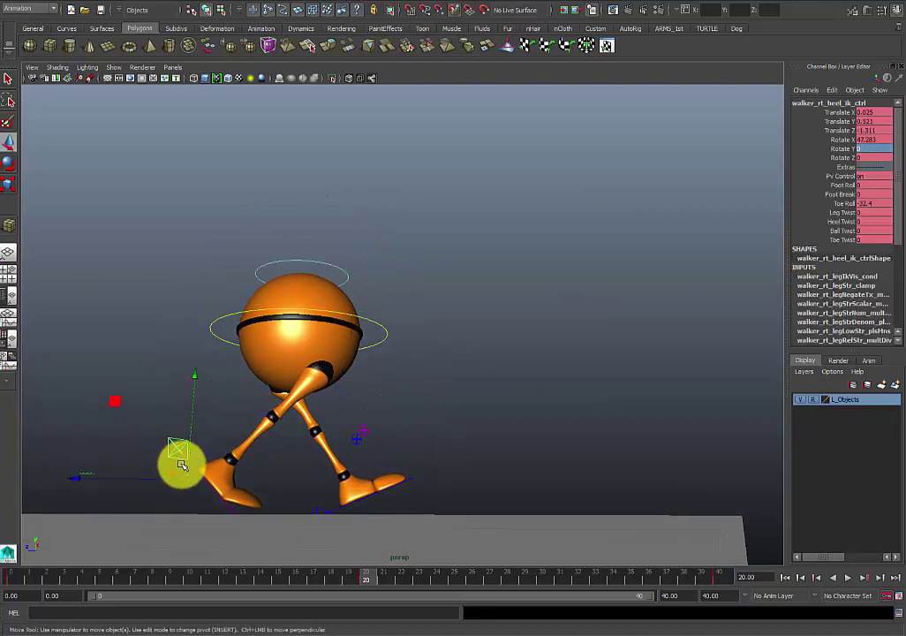
left_click_drag(135, 479, 307, 488)
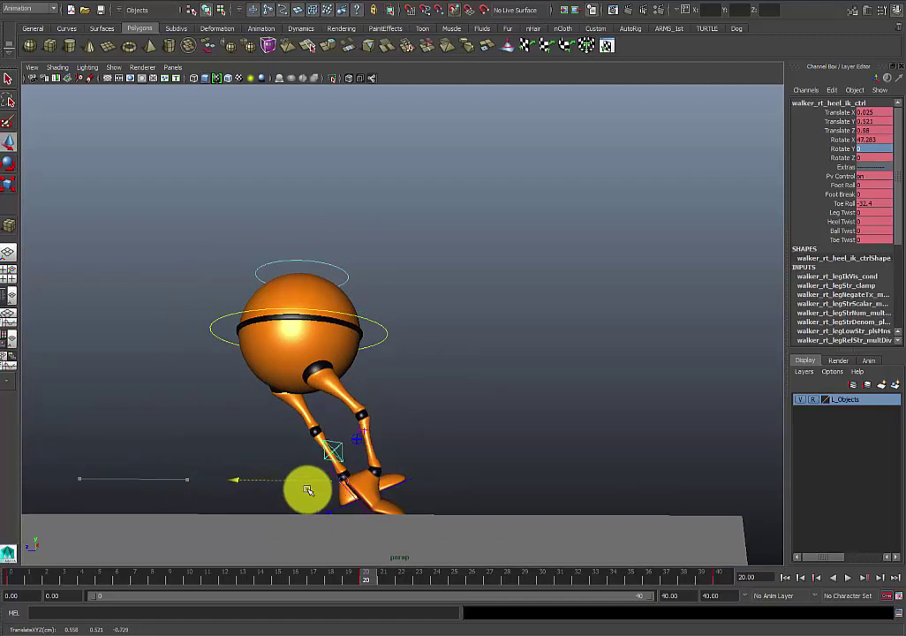
left_click(413, 369)
- Rotate the right heel IK control to about -21.4 in X and set its Toe Roll to 0
left_click(345, 449)
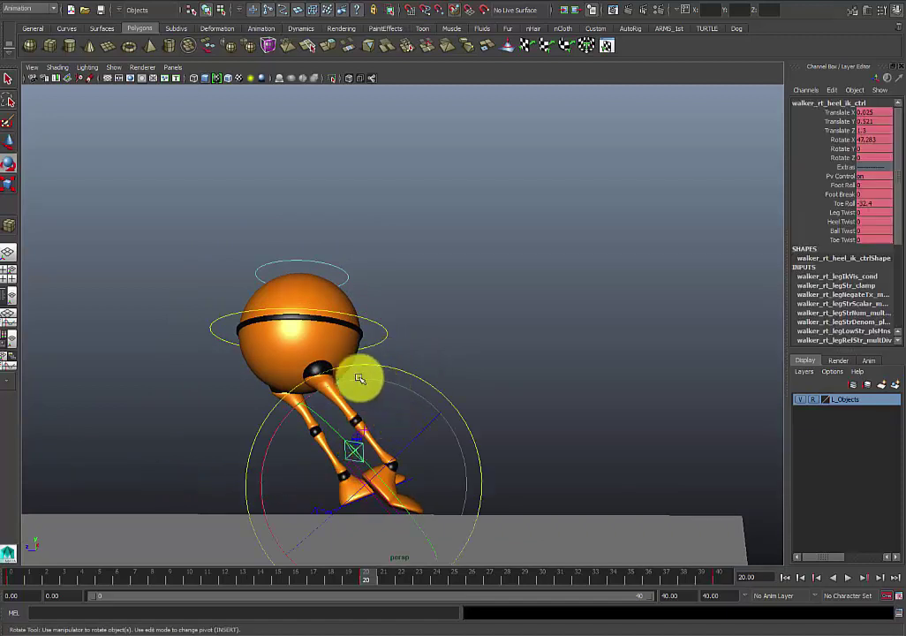
left_click_drag(281, 422, 237, 562)
key("w")
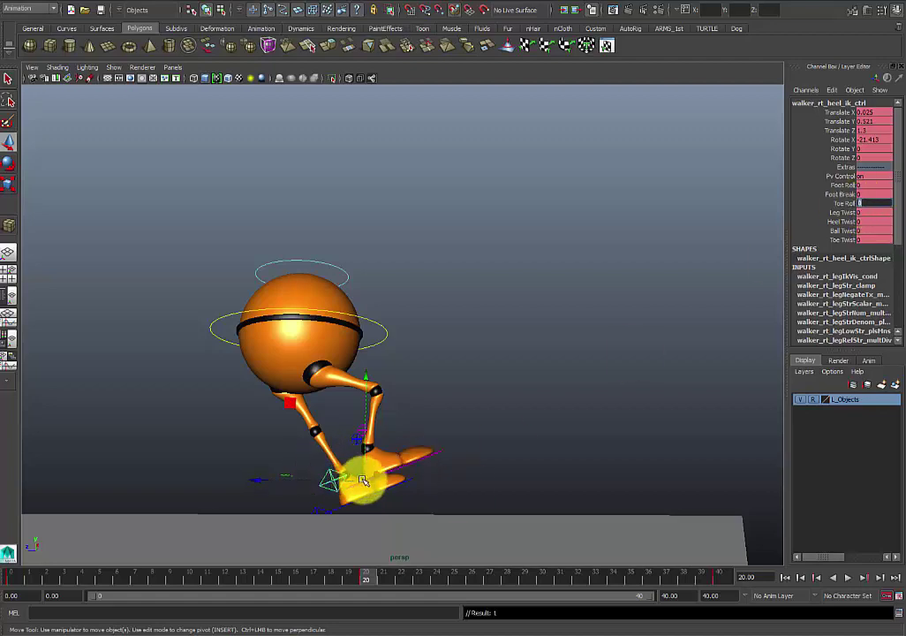
- Plant the right heel on the platform at about 0.162 in Translate X, 0.029 in Y and 1.134 in Z
left_click_drag(362, 481, 344, 502)
key("space")
key("space")
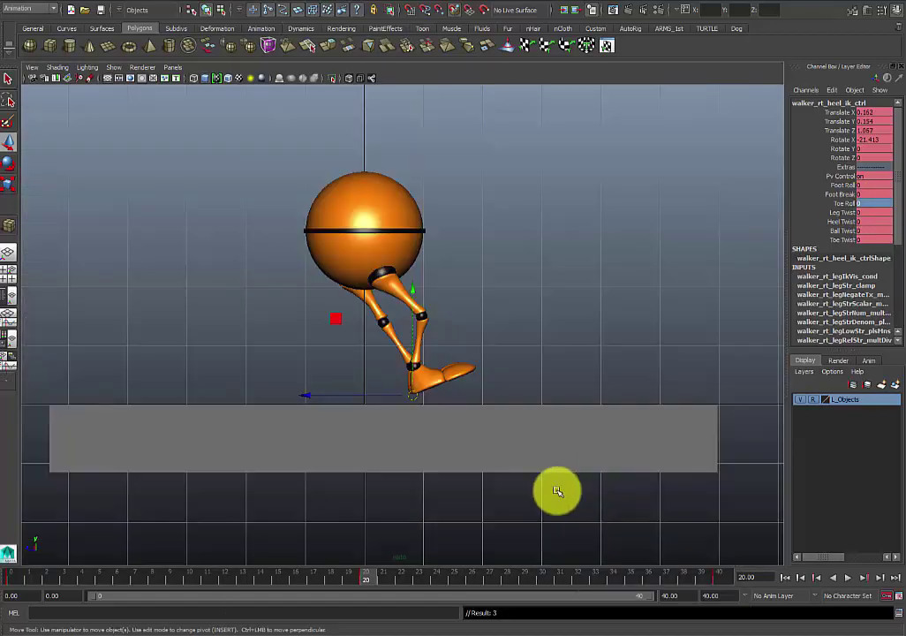
left_click_drag(413, 395, 419, 403)
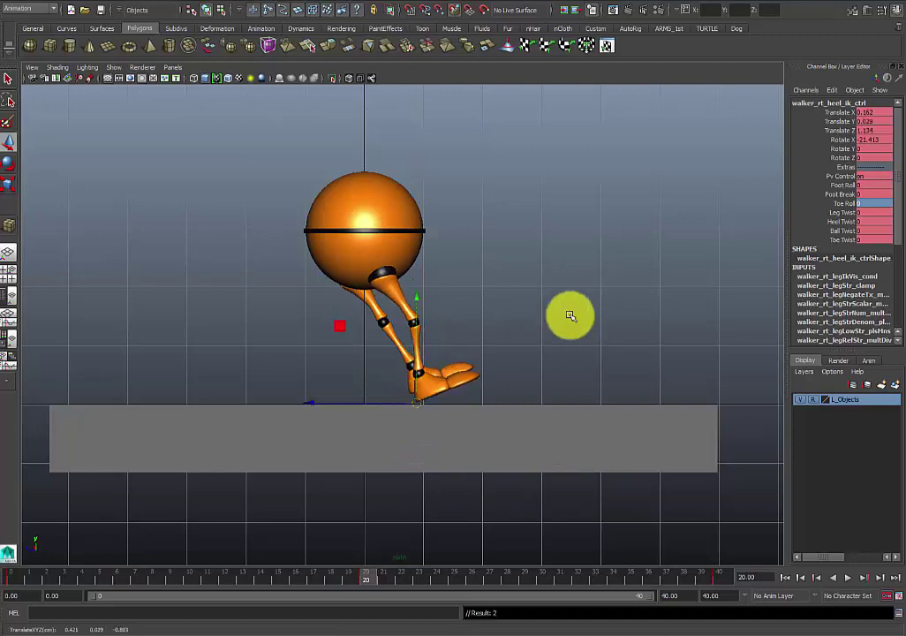
key("space")
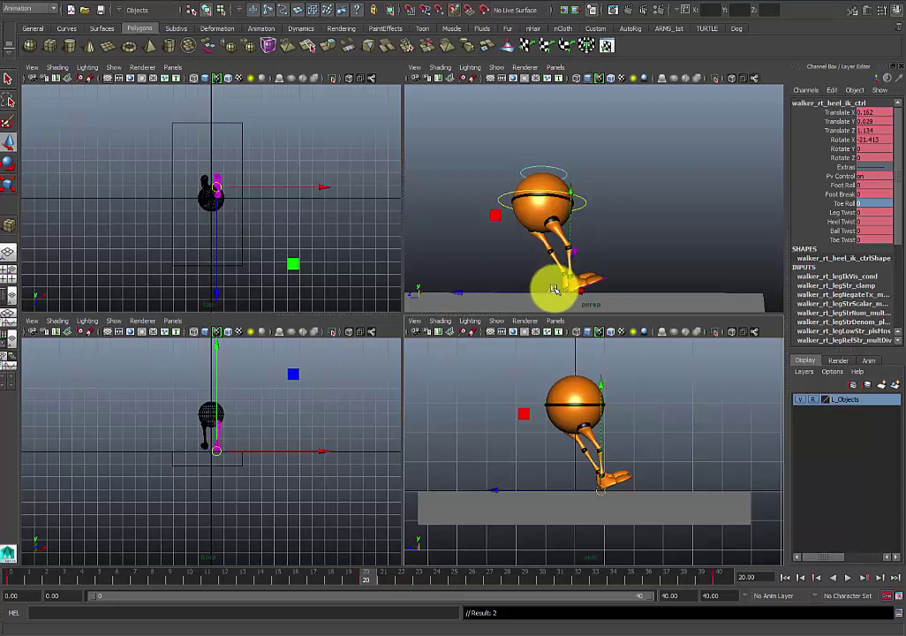
left_click(550, 285)
left_click(576, 292)
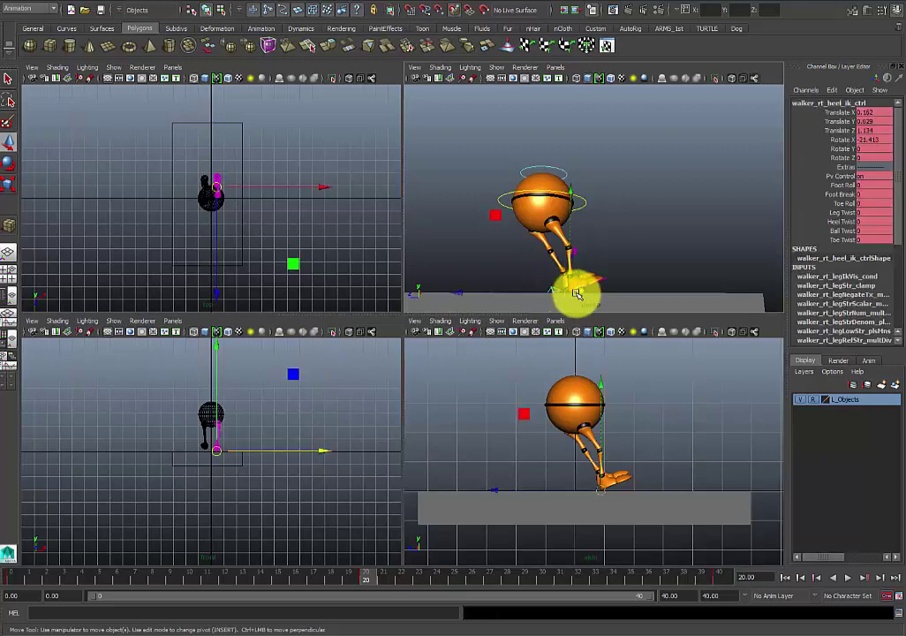
left_click_drag(570, 295, 555, 295)
key("ctrl+z")
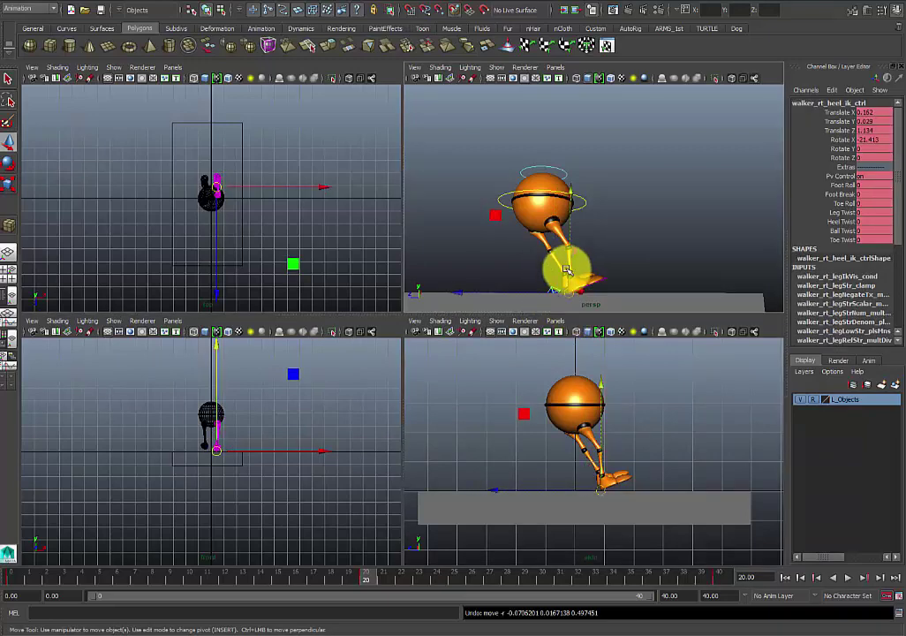
scroll(566, 269, "up", 4)
scroll(567, 269, "down", 6)
key("space")
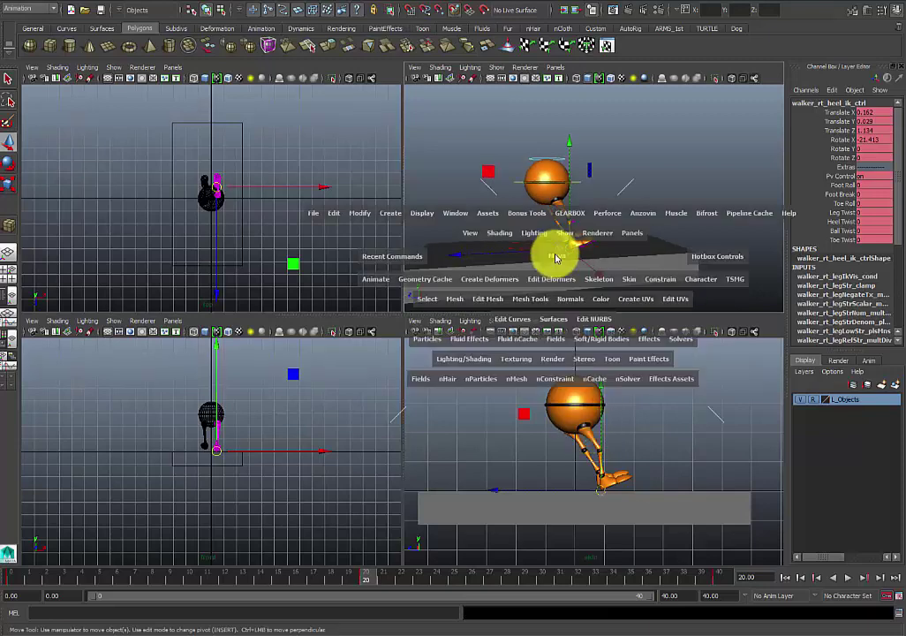
- At frame 20, move the left heel IK control behind the body to about -1.19 in Translate Z and rotate it about 60 in X
left_click_drag(550, 251, 385, 350, "alt")
left_click(258, 404)
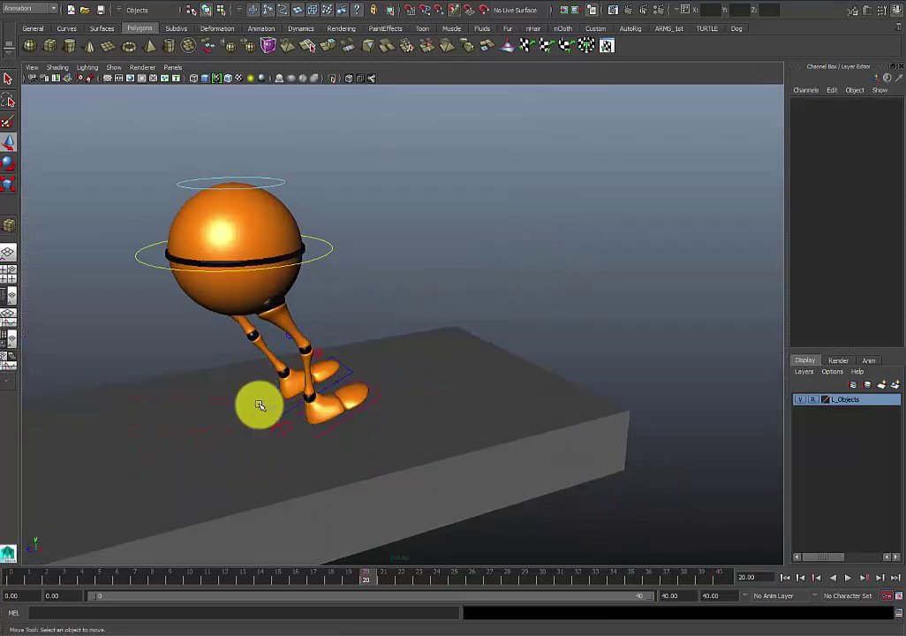
left_click(277, 418)
left_click_drag(277, 418, 281, 390, "alt")
key("space")
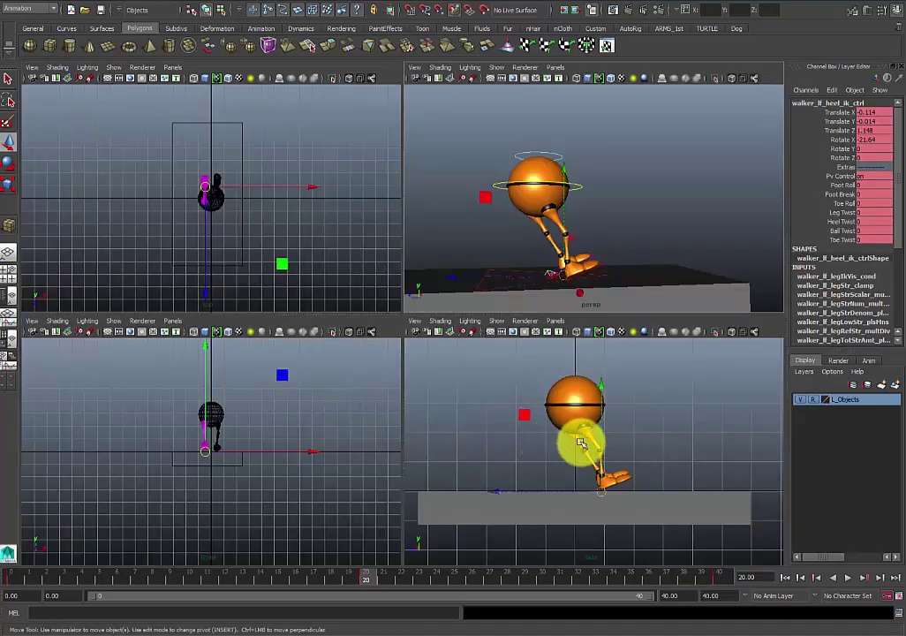
key("space")
scroll(441, 422, "up", 2)
left_click_drag(421, 429, 258, 392)
key("e")
left_click_drag(274, 312, 354, 414)
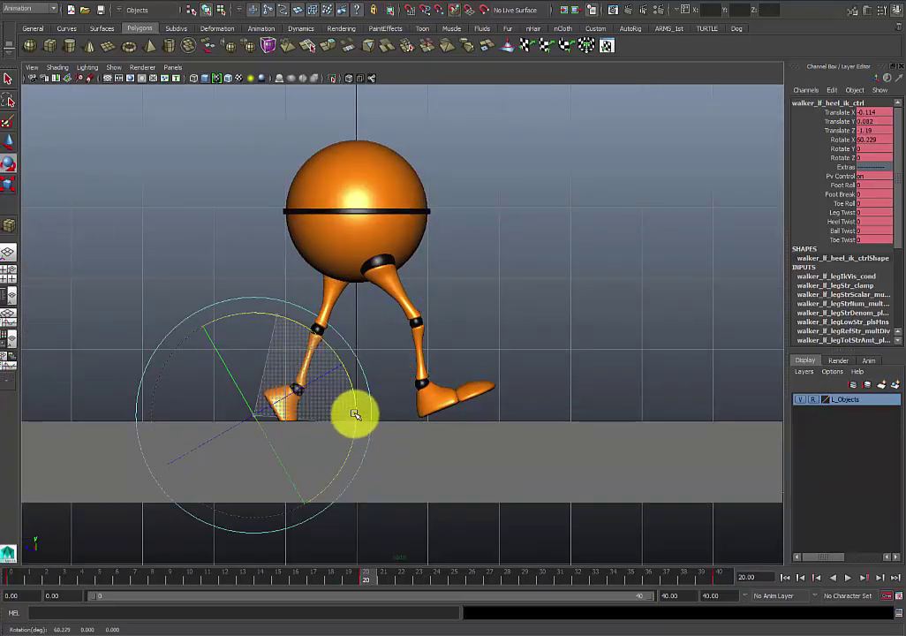
- Adjust the left heel to about 0.657 in Translate Y, -1.645 in Translate Z and 44.95 in Rotate X, with Toe Roll at -16.7
key("w")
left_click_drag(249, 414, 228, 368)
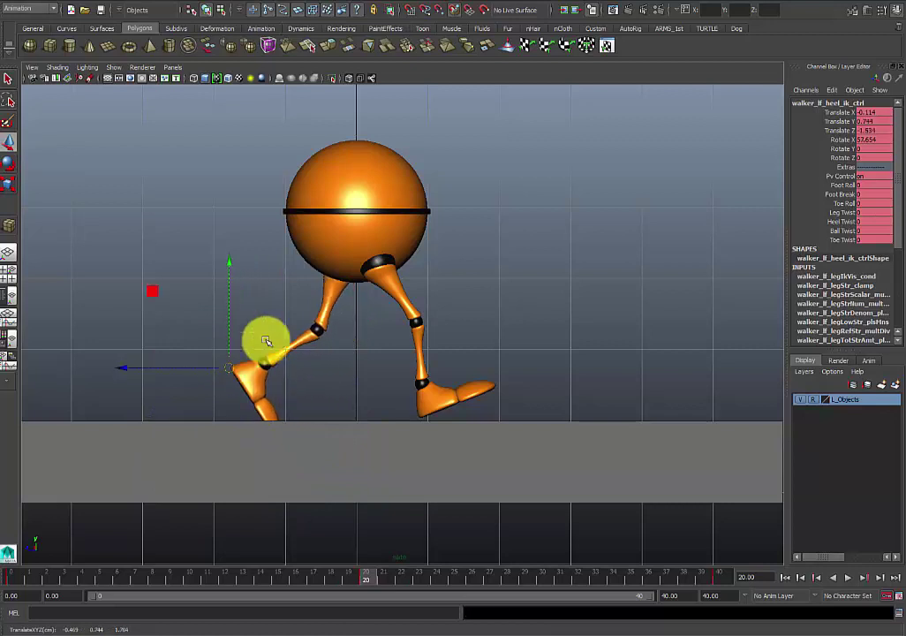
key("e")
left_click_drag(285, 283, 262, 313)
key("w")
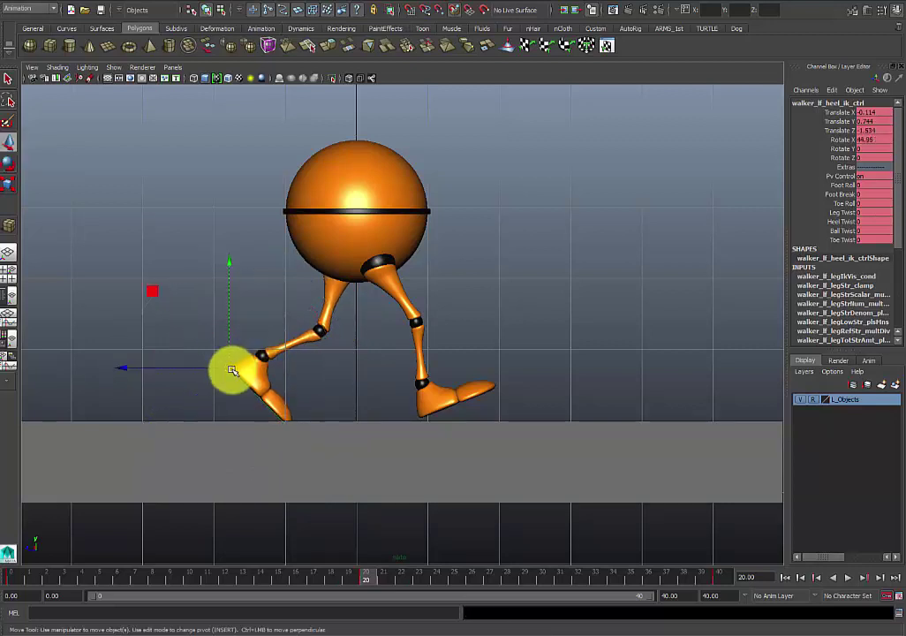
left_click_drag(232, 370, 224, 375)
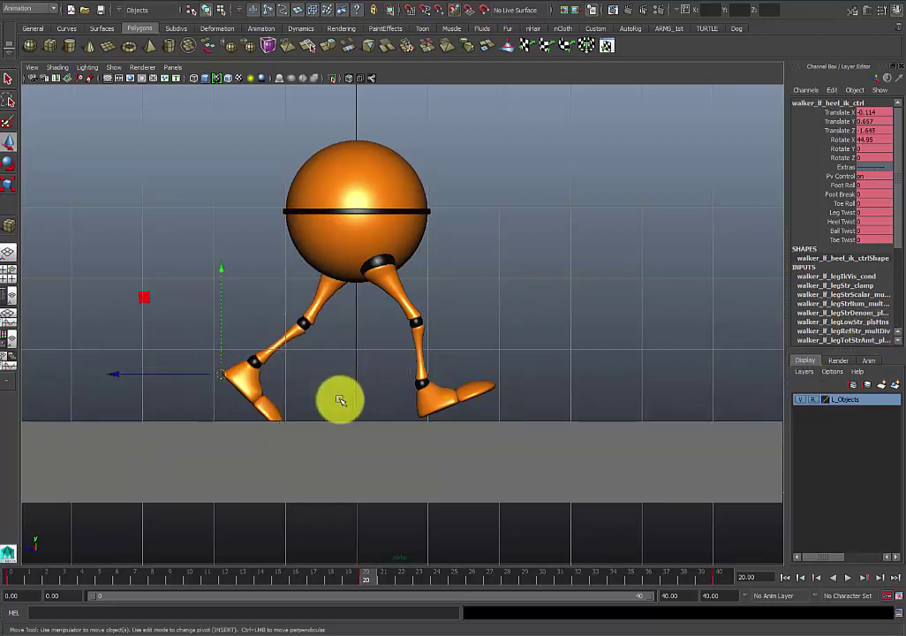
left_click(843, 203)
middle_click_drag(489, 356, 338, 345)
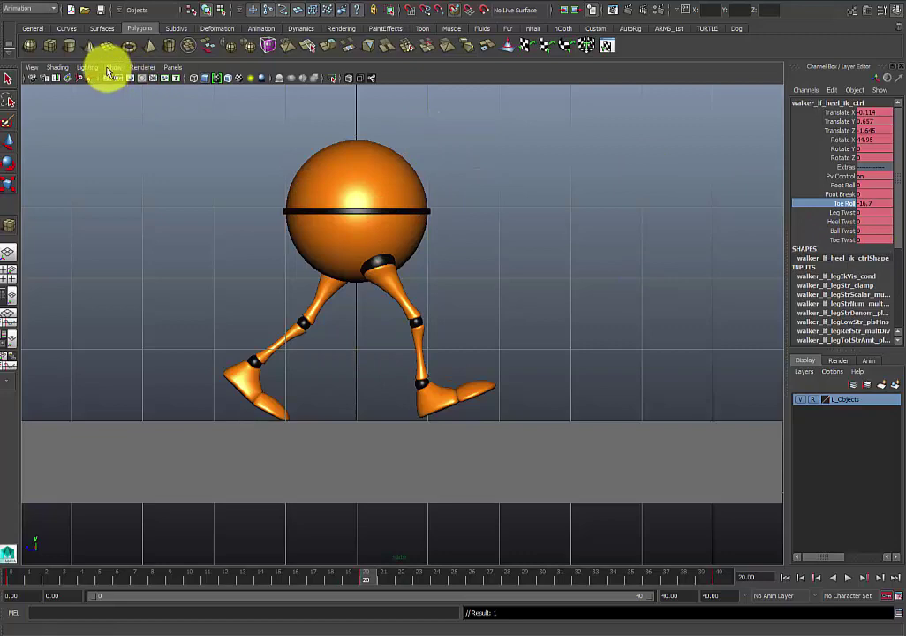
- Nudge the left heel control slightly forward and move the right heel control to about 1.271 in Translate Z at frame 20
key("space")
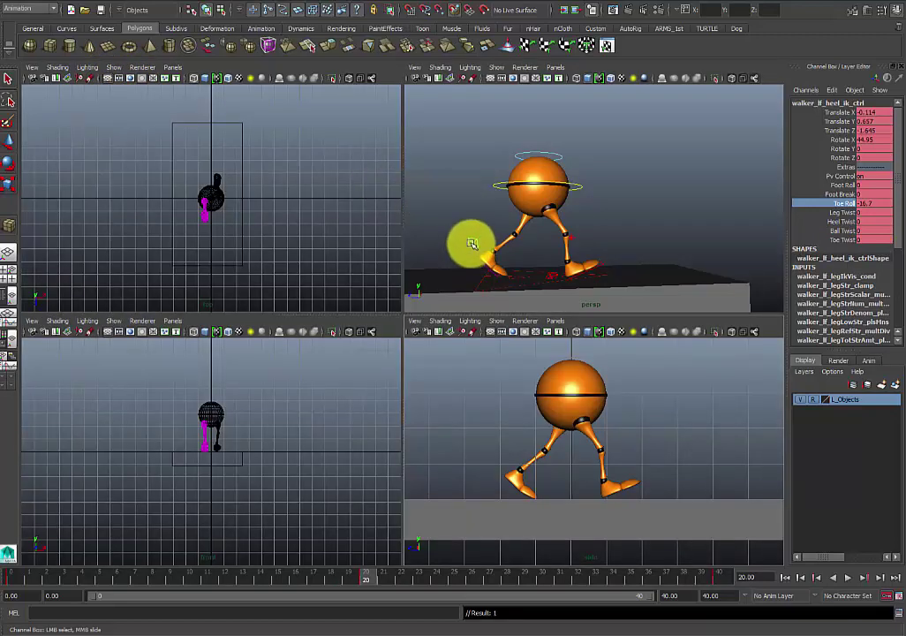
key("w")
left_click_drag(428, 257, 430, 257)
left_click(552, 273)
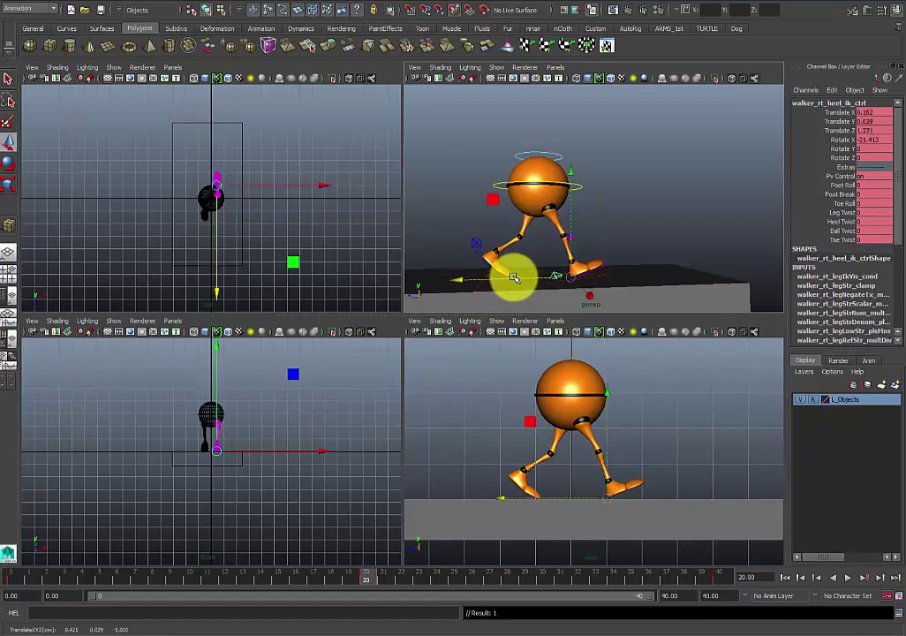
- Compare the contact poses at frames 0, 20 and 40 for matching stride and foot placement
double_click(15, 581)
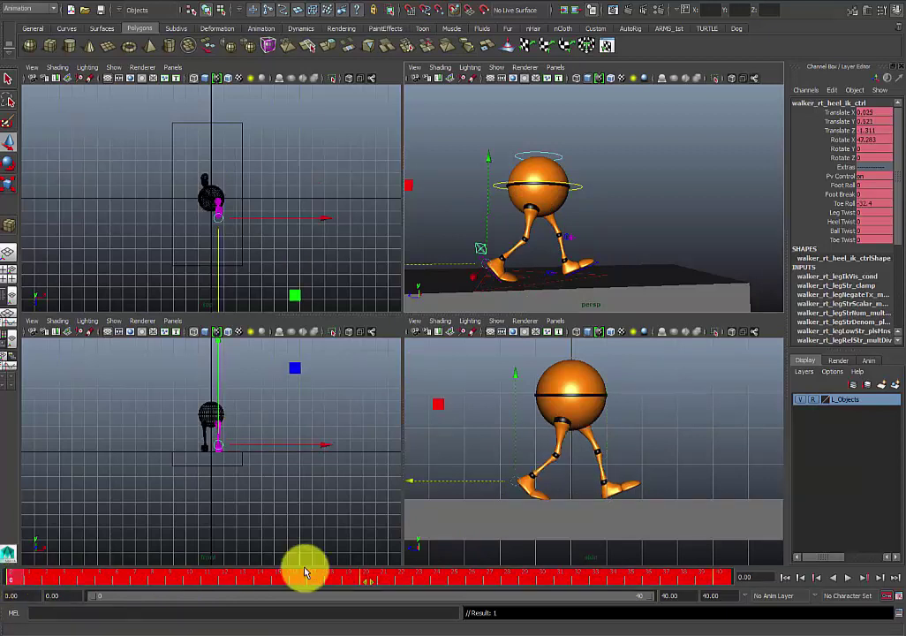
left_click_drag(374, 579, 419, 577)
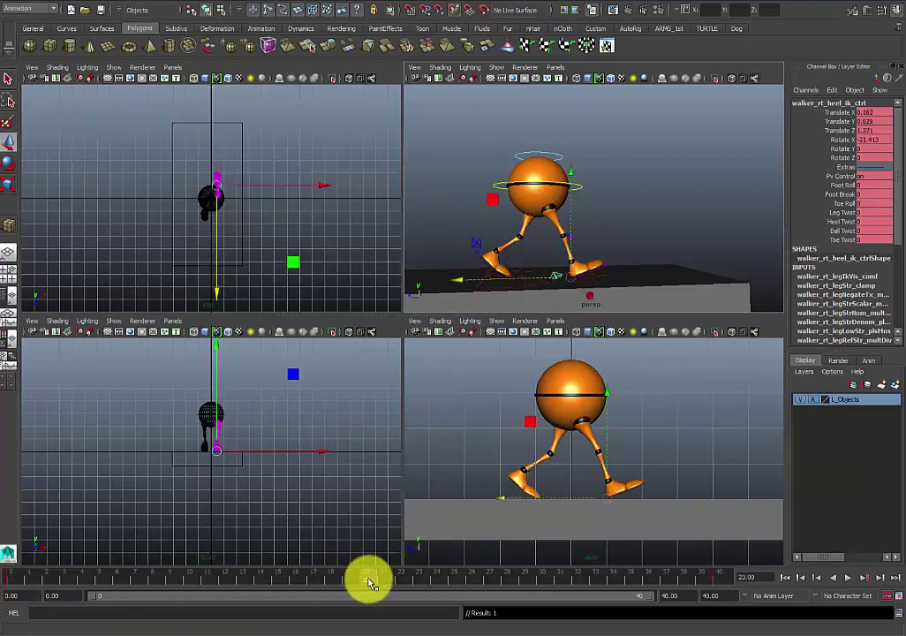
left_click(724, 579)
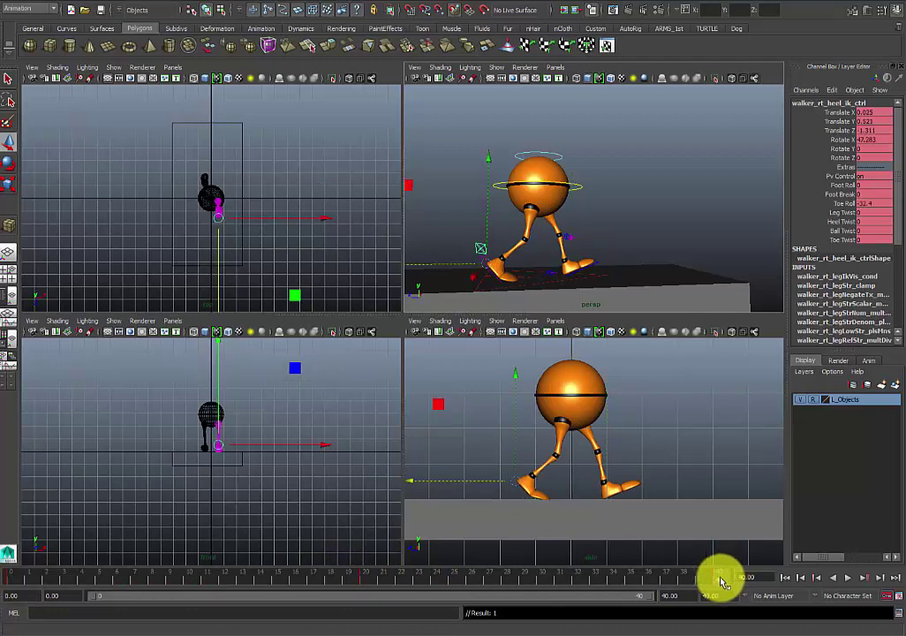
left_click(364, 580)
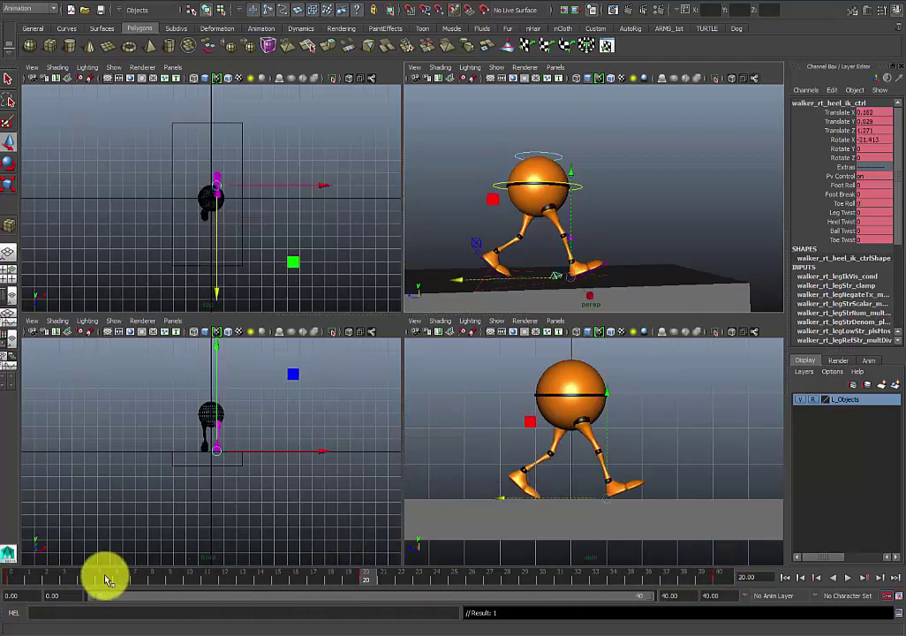
left_click_drag(104, 578, 63, 581)
key("space")
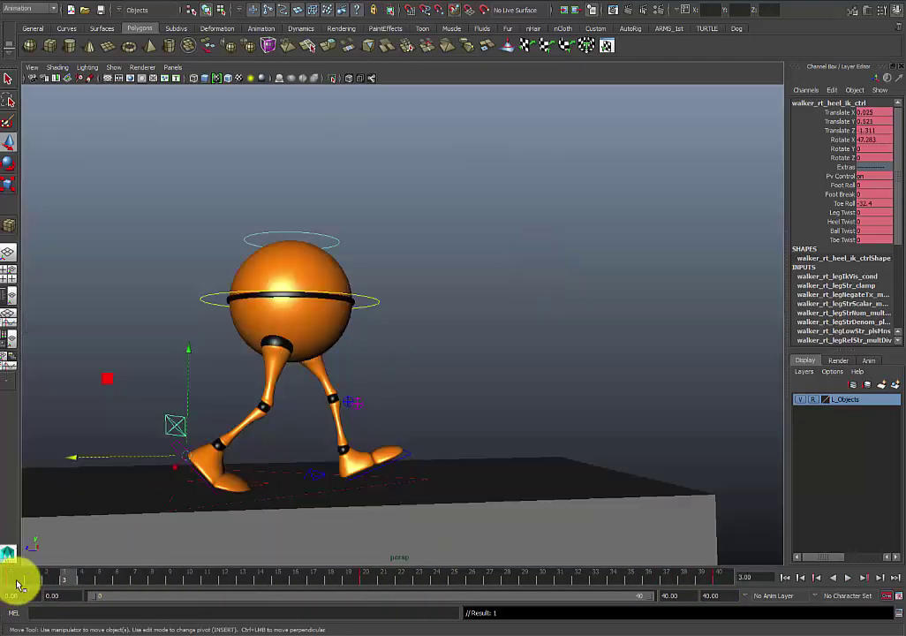
double_click(364, 581)
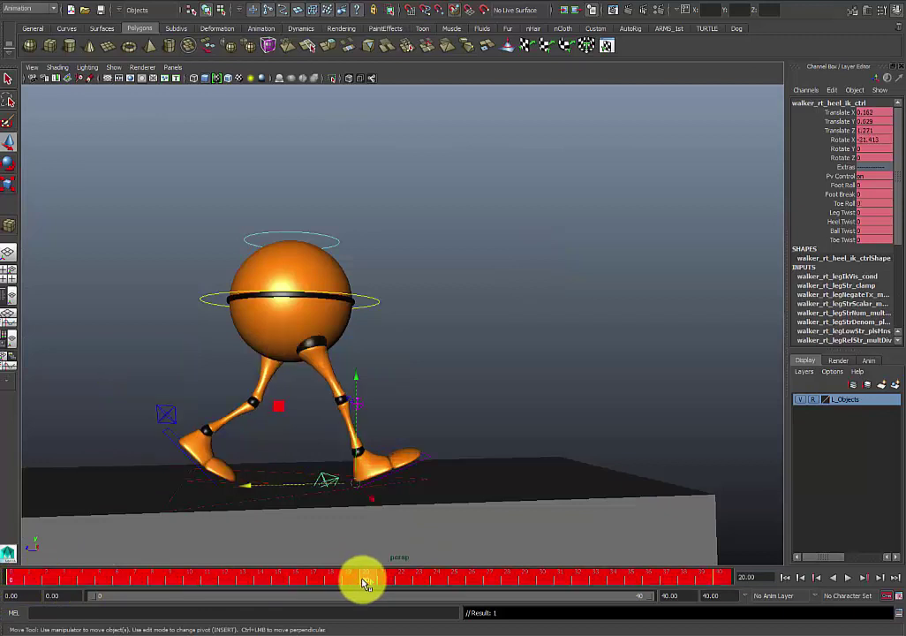
- At frame 10, set the left heel IK control's Translate X, Y and Z and Rotate X to 0
left_click(219, 584)
double_click(189, 583)
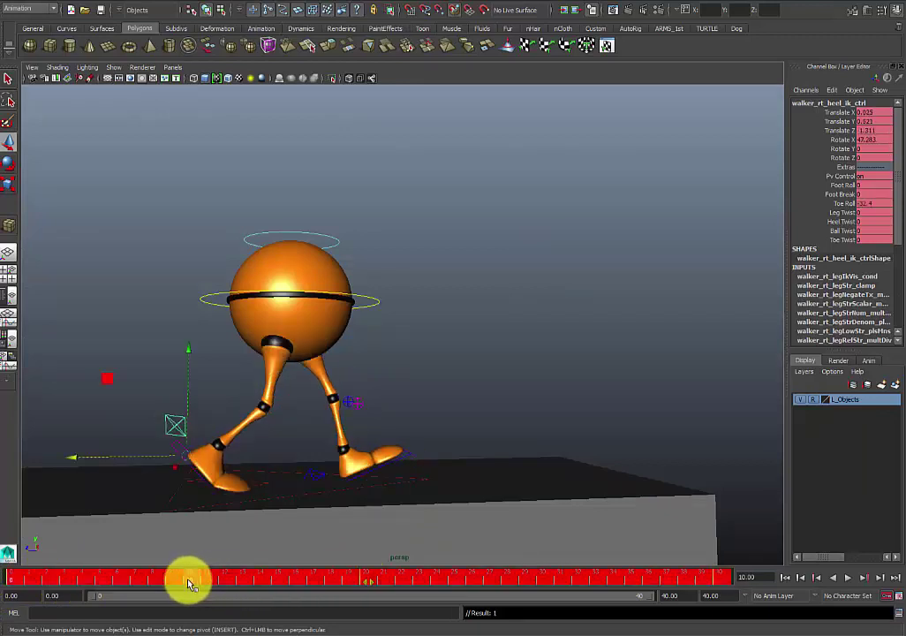
left_click(192, 583)
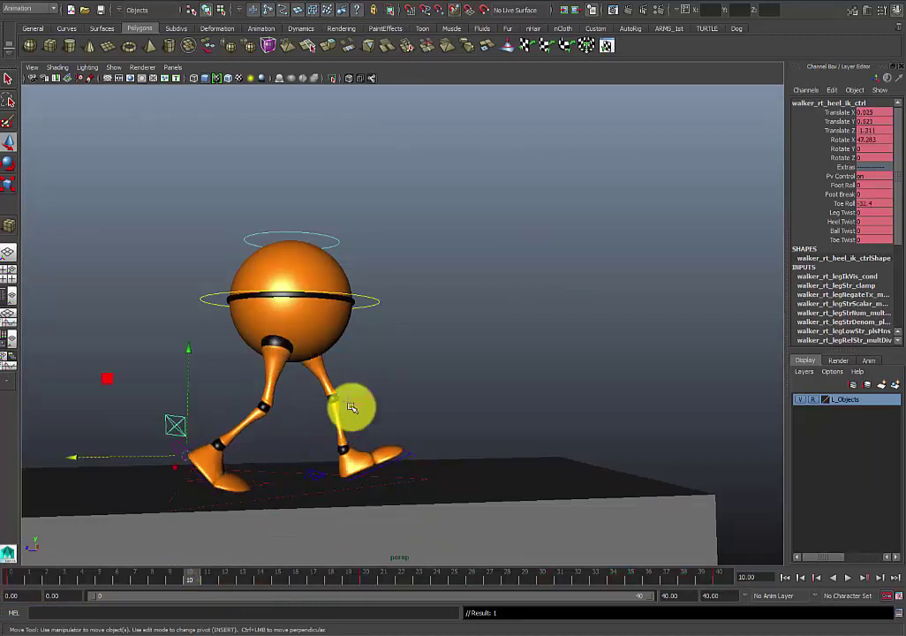
left_click_drag(371, 382, 424, 326, "alt")
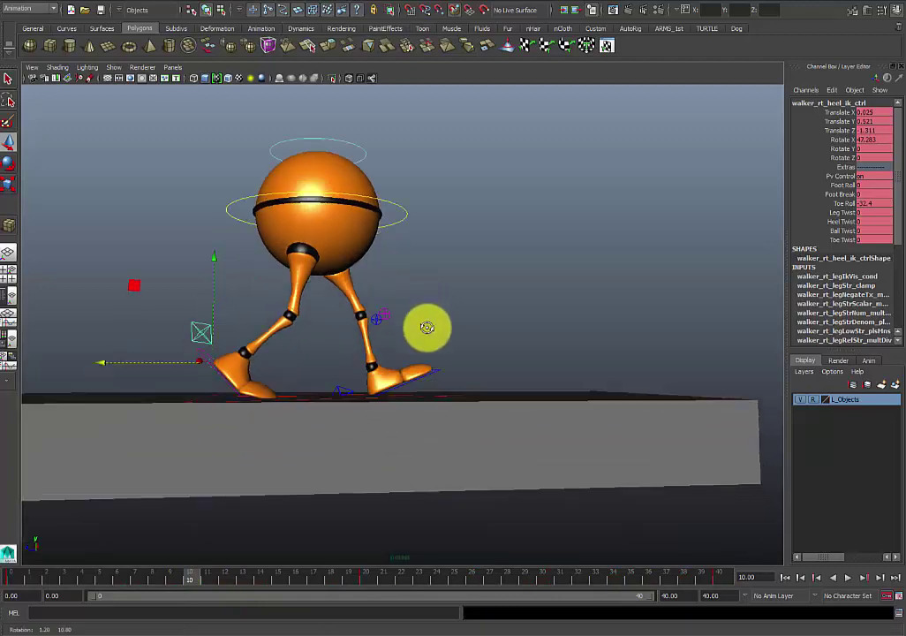
left_click(340, 386)
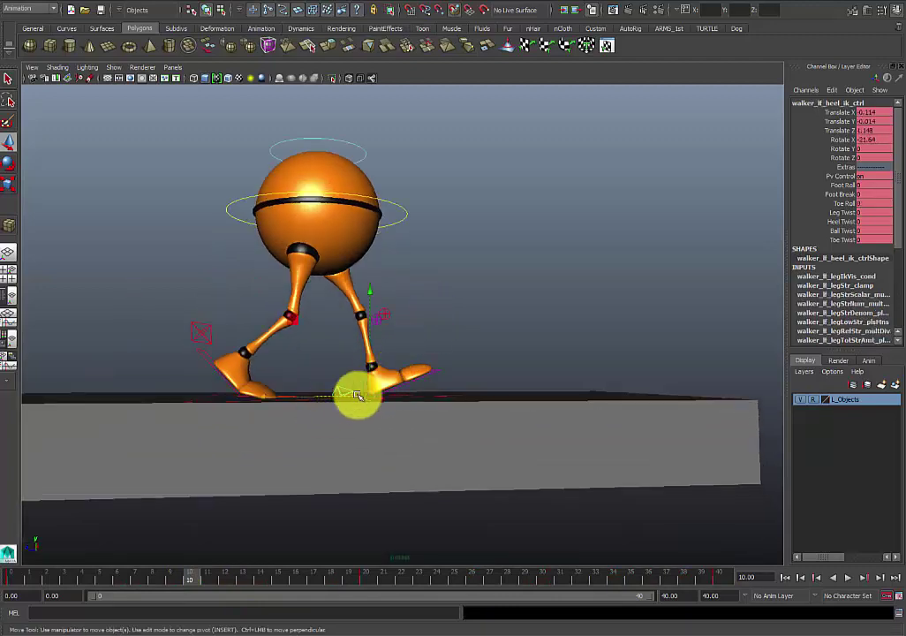
left_click_drag(320, 397, 279, 398)
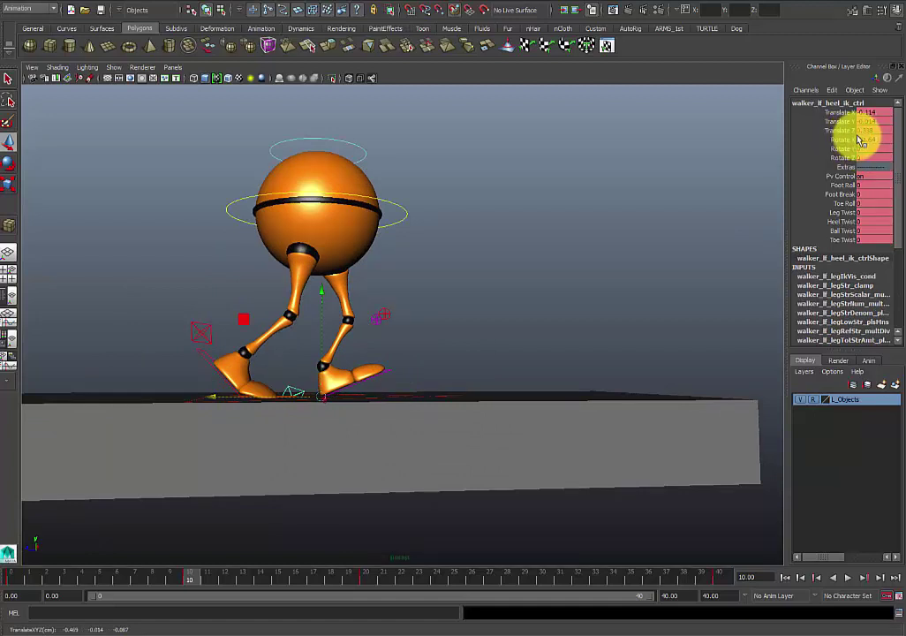
type("0")
key("Return")
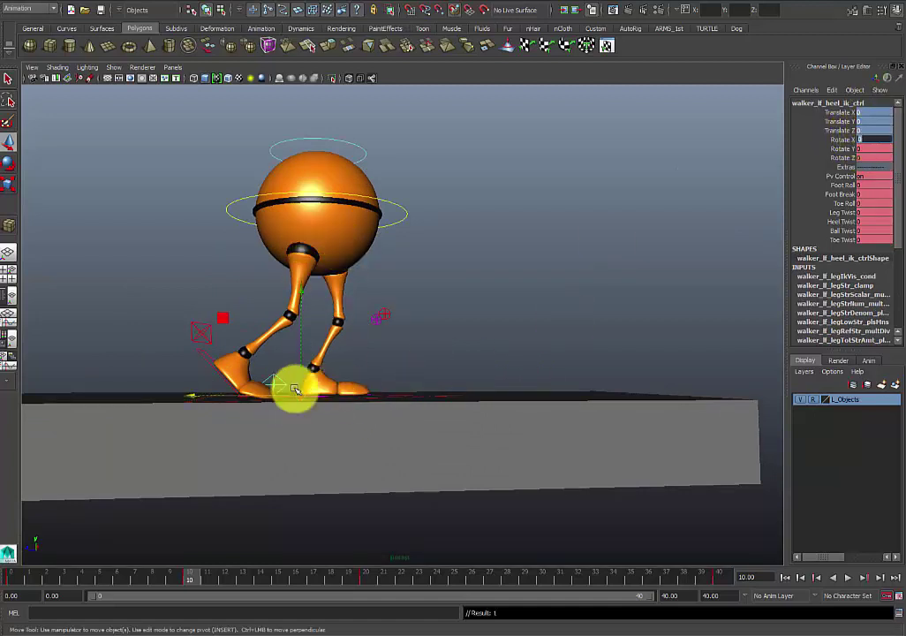
- Lift the right heel IK control to about -0.125, 0.964, -0.308 in translation and rotate it to 67.95 in X for the passing pose
left_click_drag(336, 356, 325, 366, "alt")
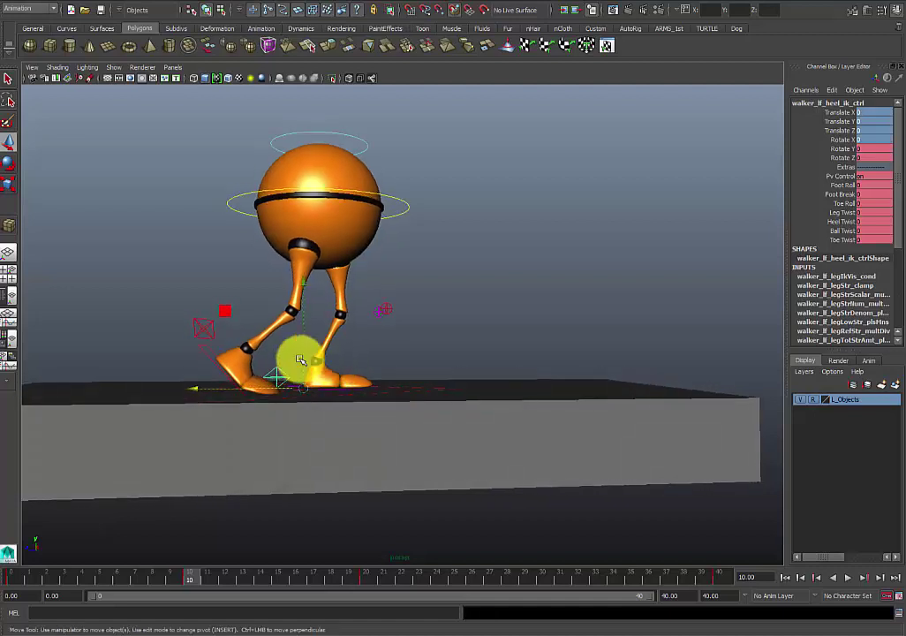
left_click(213, 342)
left_click_drag(213, 360, 266, 335)
left_click_drag(285, 323, 311, 329, "alt")
key("e")
left_click_drag(298, 236, 274, 327)
key("w")
left_click_drag(320, 356, 323, 325, "alt")
- Shift the right heel control forward to about -0.267 in Translate Z and set its Toe Roll to 0
key("space")
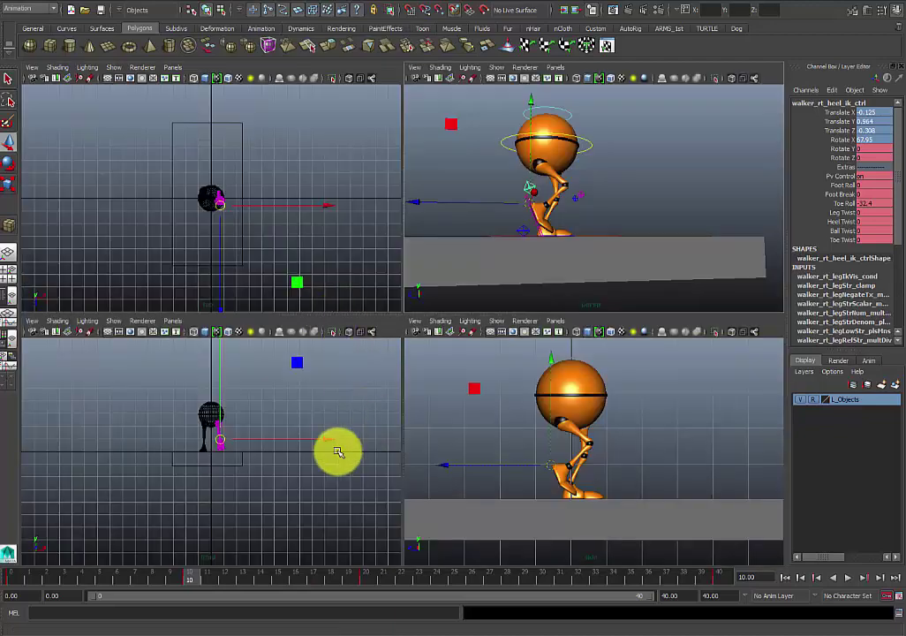
key("space")
scroll(459, 424, "up", 2)
scroll(415, 404, "up", 2)
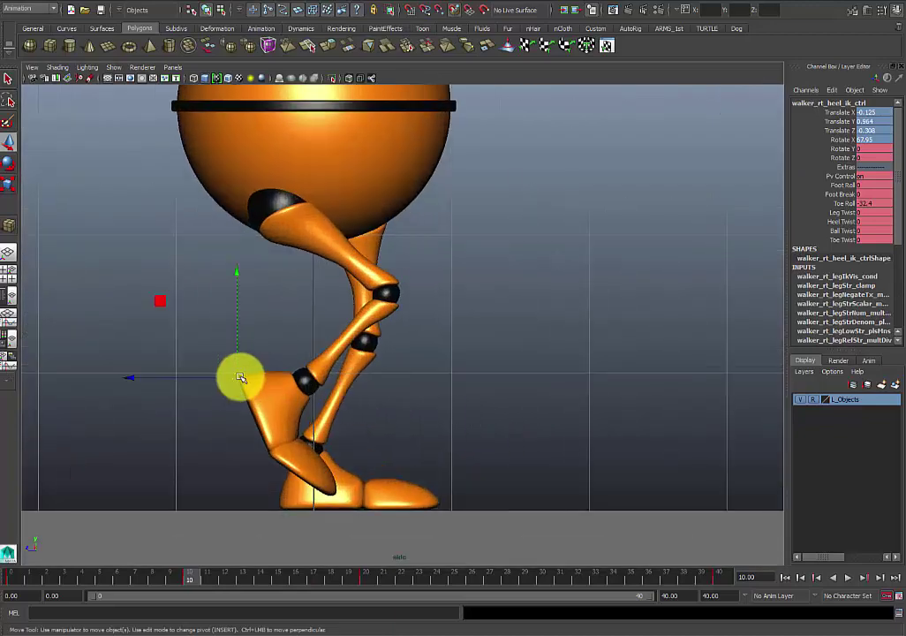
left_click_drag(239, 377, 248, 376)
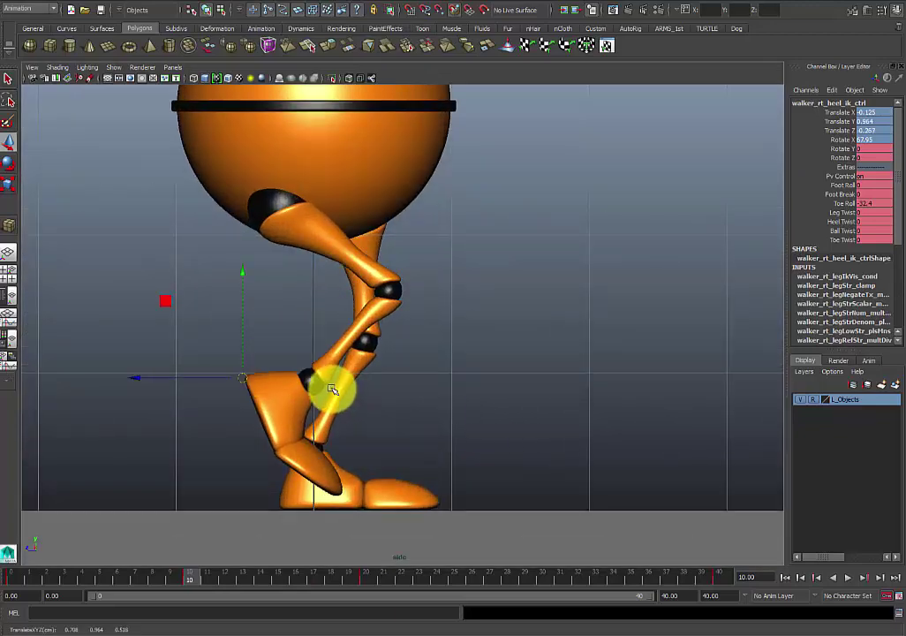
left_click(862, 205)
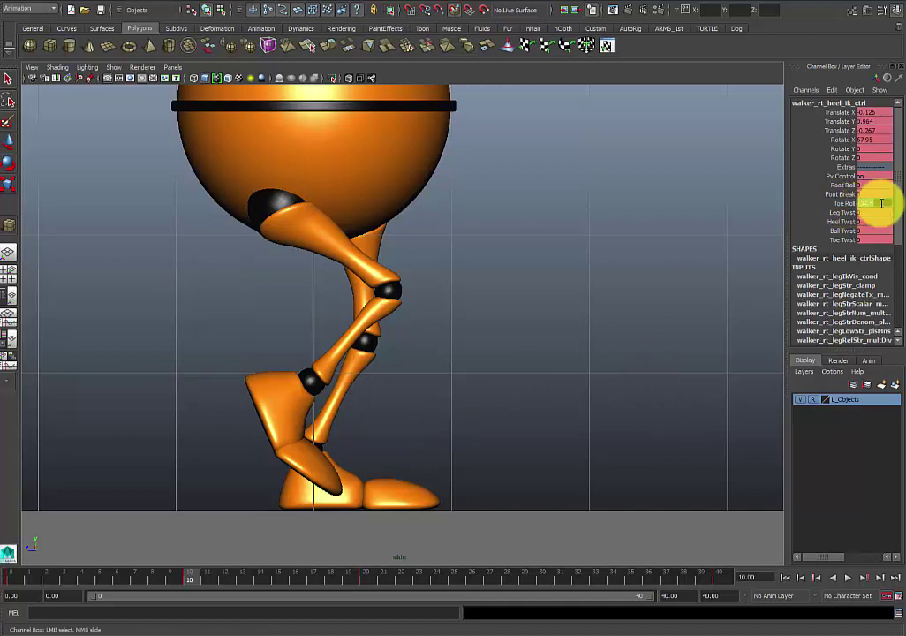
type("0")
key("Return")
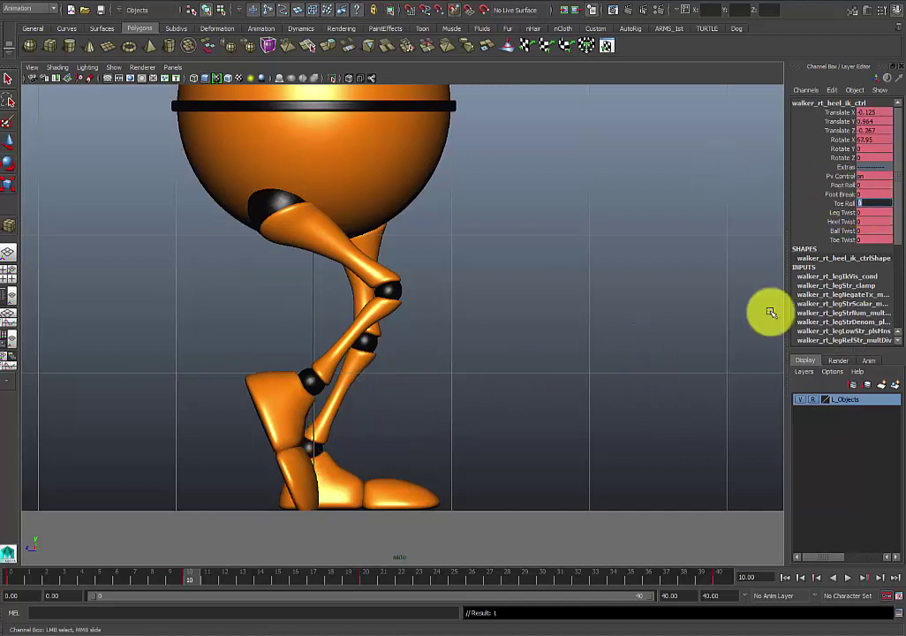
- Show NURBS curves in the side view and raise the right heel control to about 1.088 in Y and -0.292 in Z
left_click(115, 67)
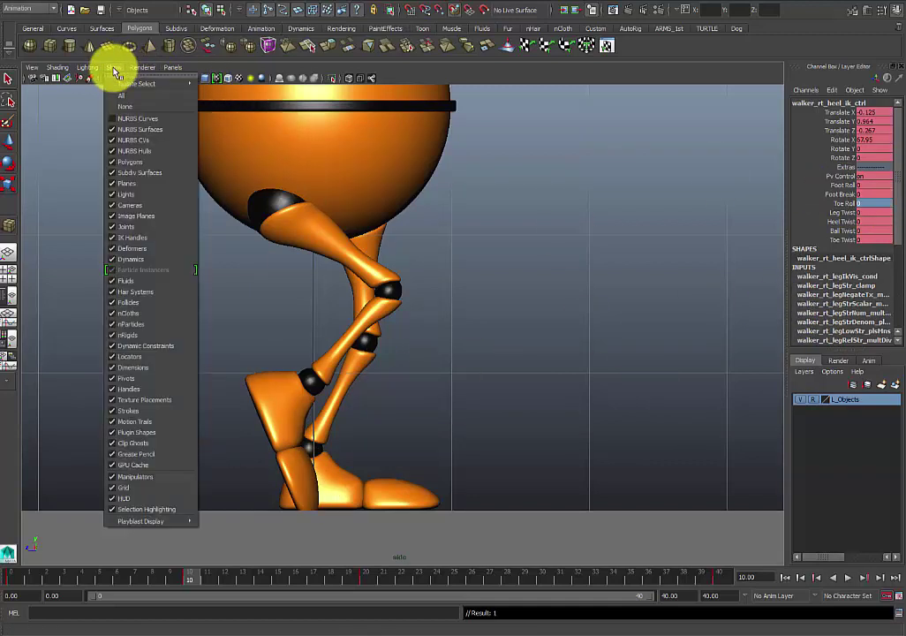
left_click(116, 110)
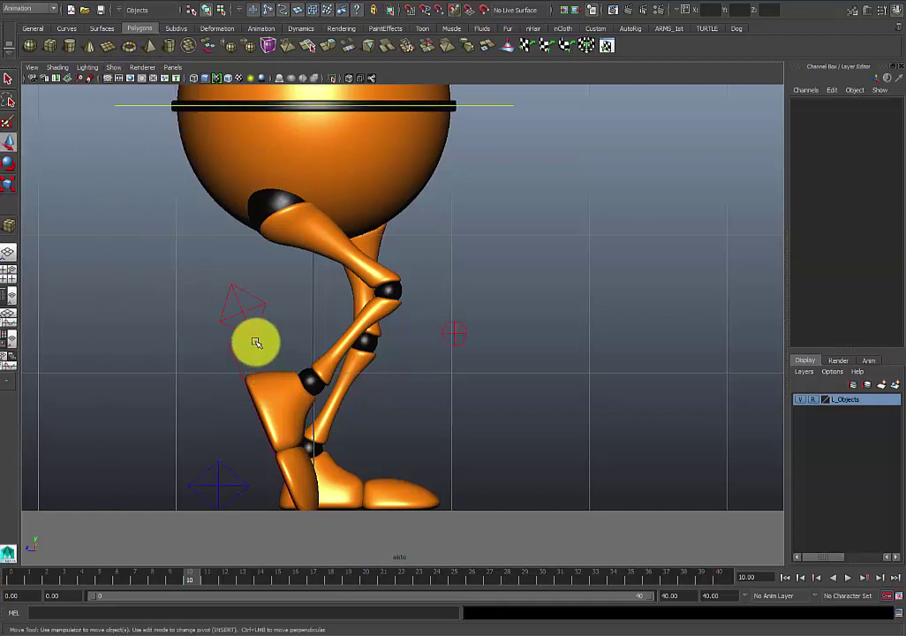
left_click_drag(256, 343, 307, 319)
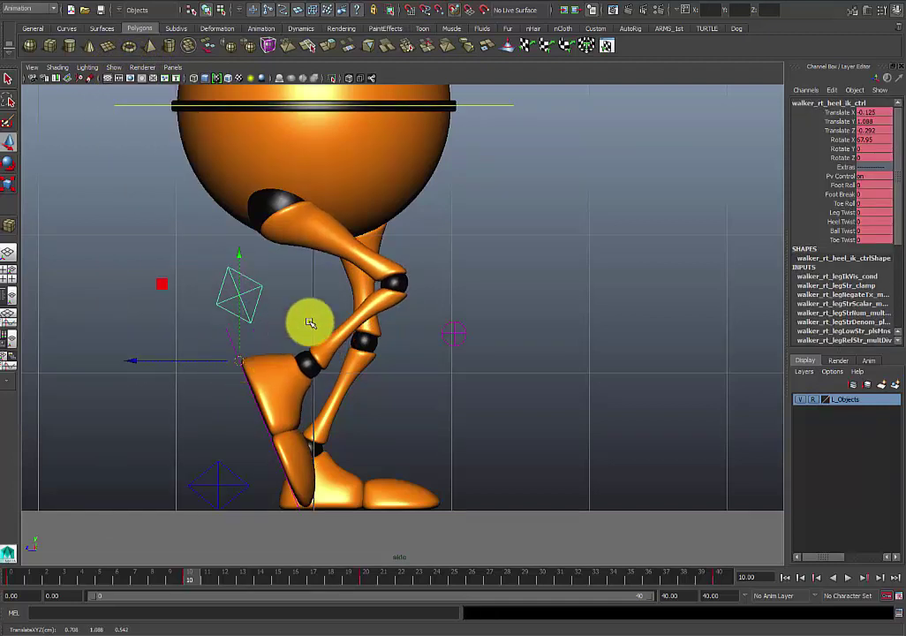
- Raise the main body control at frame 10 to about -0.048 in Translate Y for the passing pose
scroll(400, 260, "down", 5)
left_click(425, 259)
left_click(374, 197)
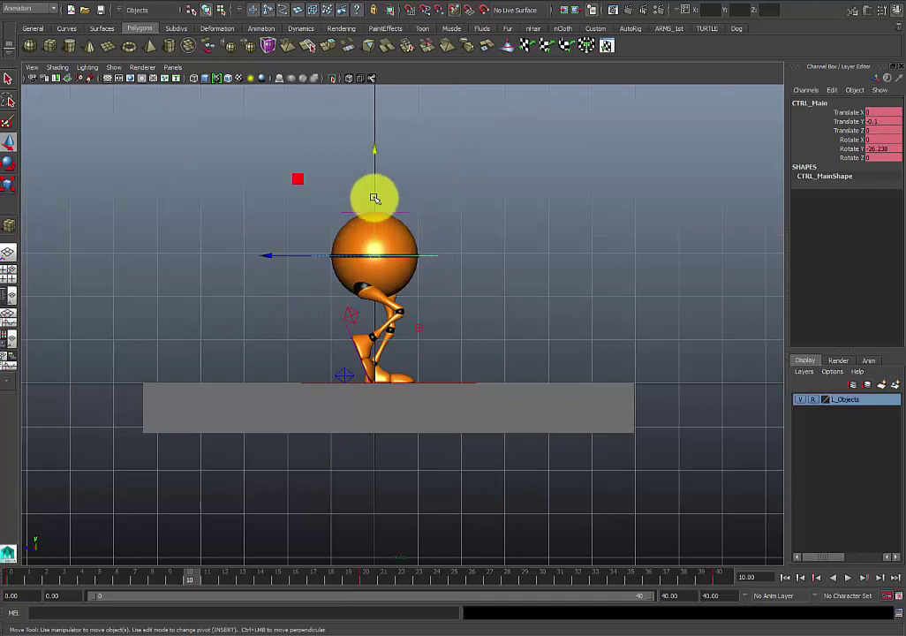
left_click_drag(374, 191, 376, 190)
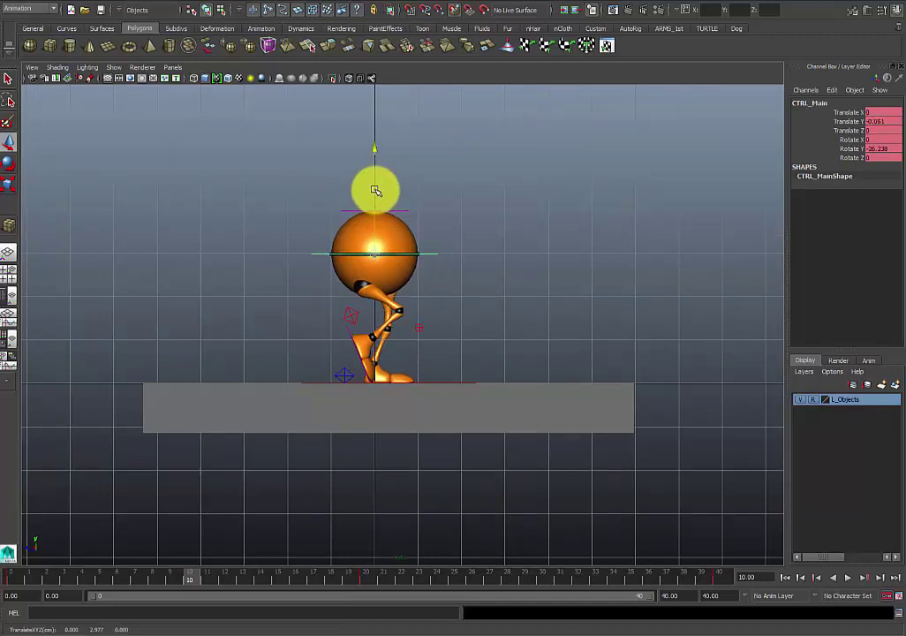
- Straighten the main body control at frame 10 by setting its Rotate Y to 0
key("e")
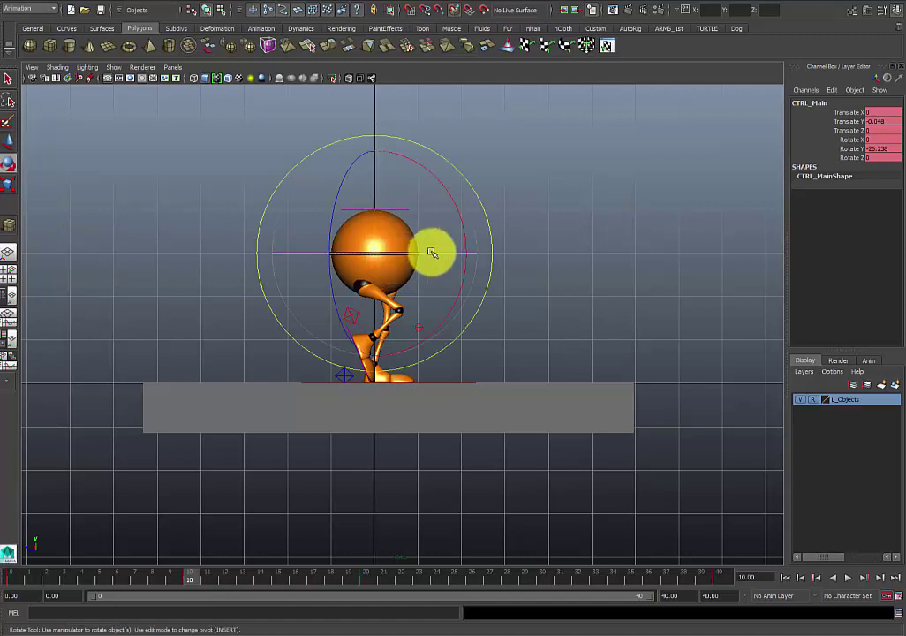
left_click_drag(410, 255, 449, 250)
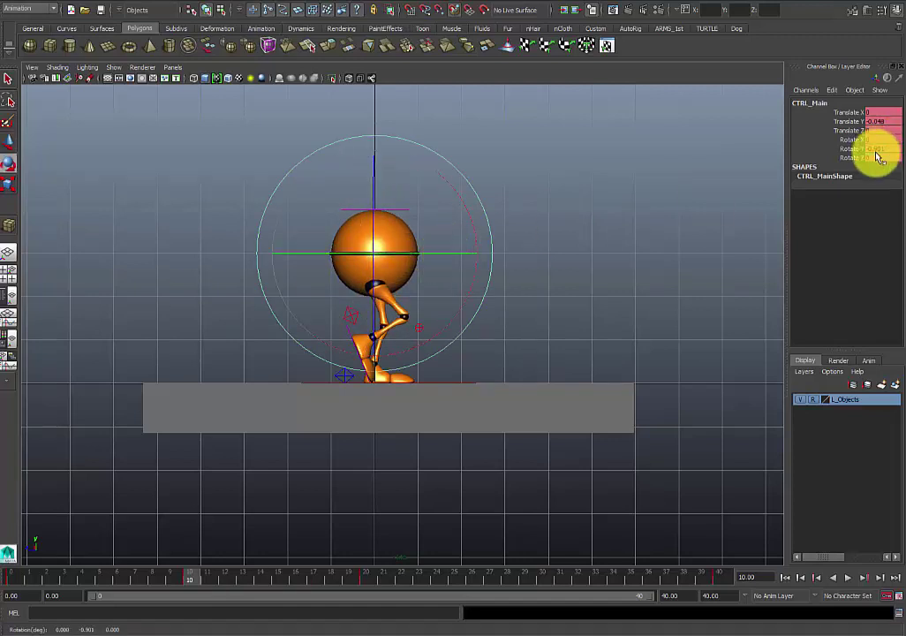
type("0")
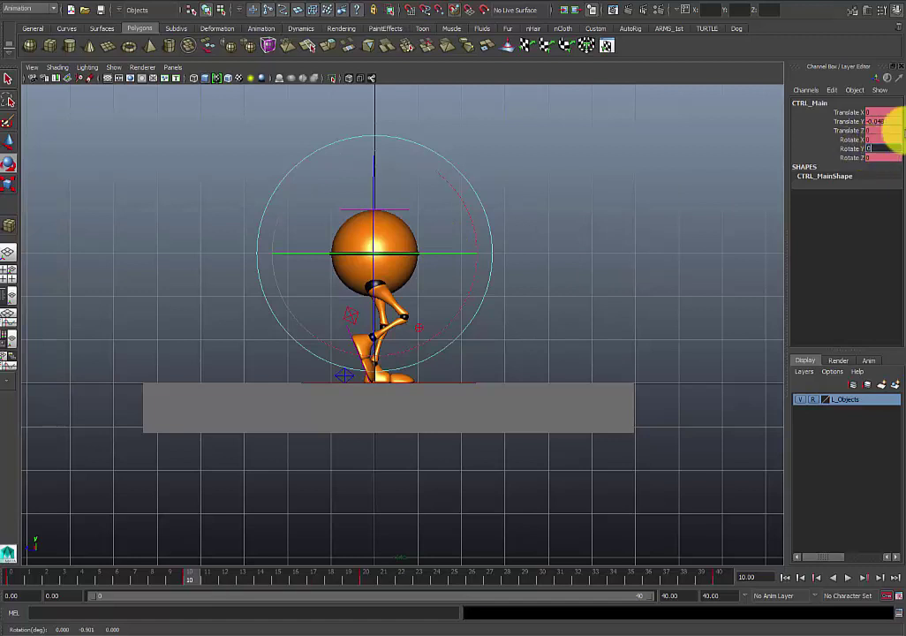
- Compare the main control's values and the character's poses at frames 0, 10, 20 and 40
left_click(19, 581)
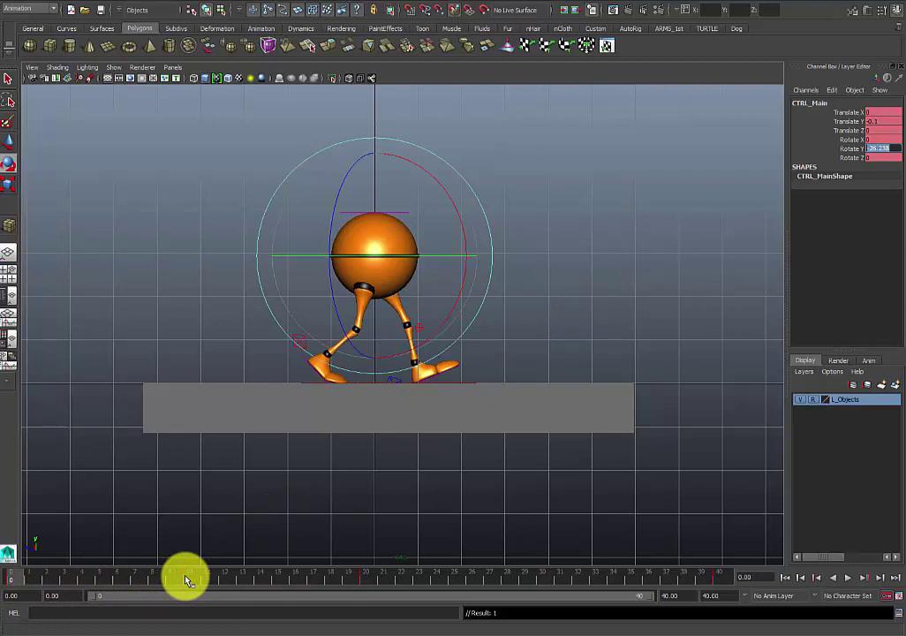
left_click(187, 580)
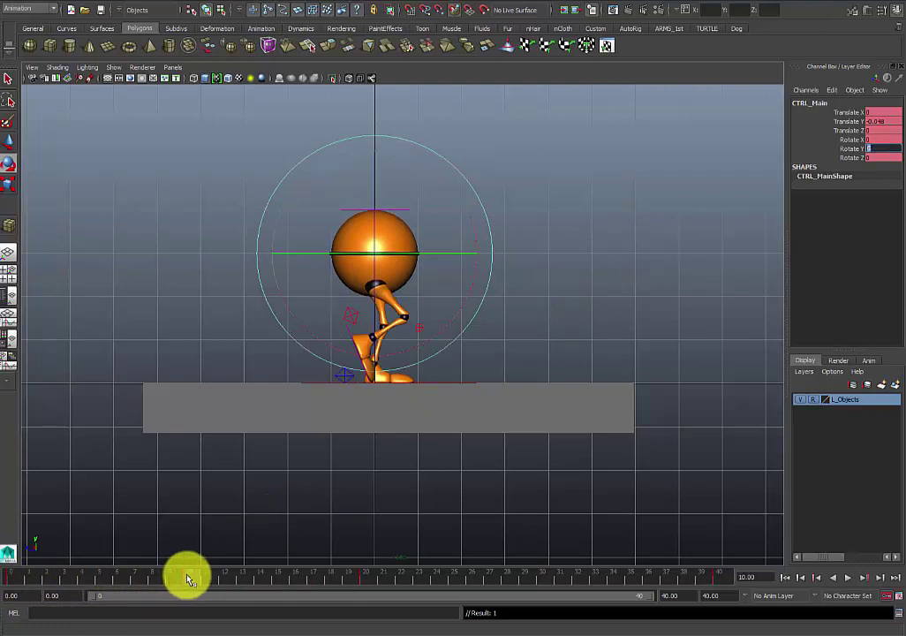
left_click(369, 580)
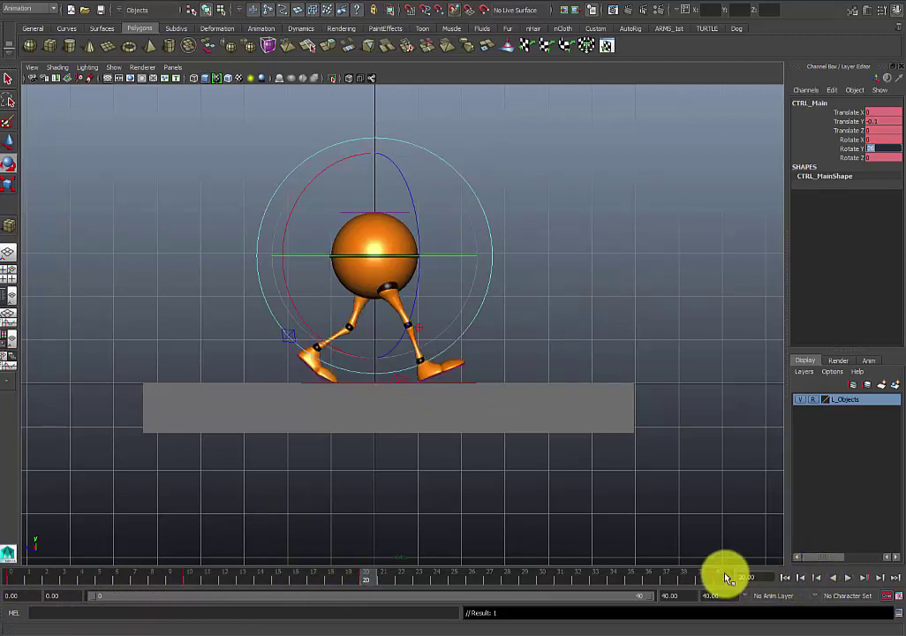
left_click(719, 580)
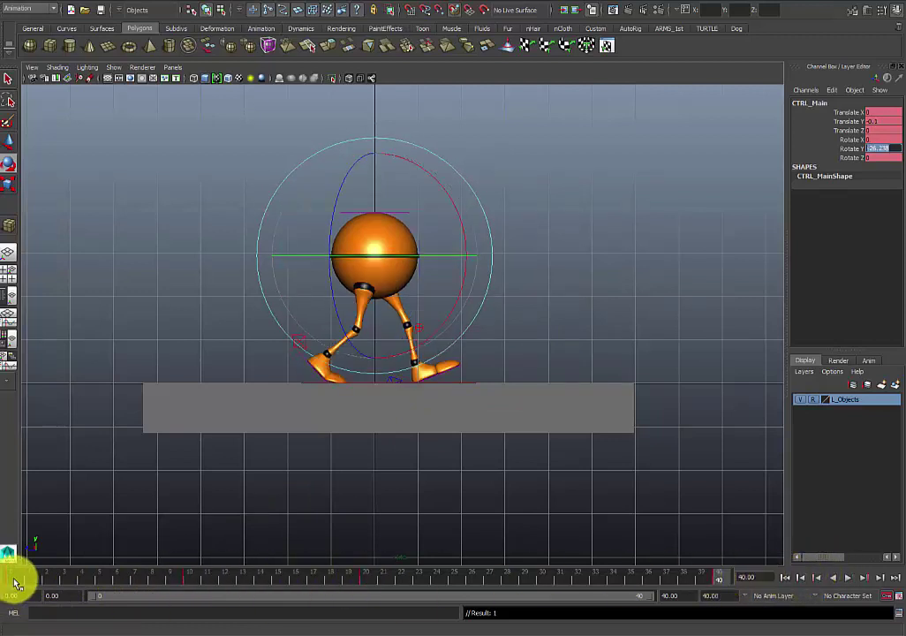
left_click(188, 579)
left_click(369, 580)
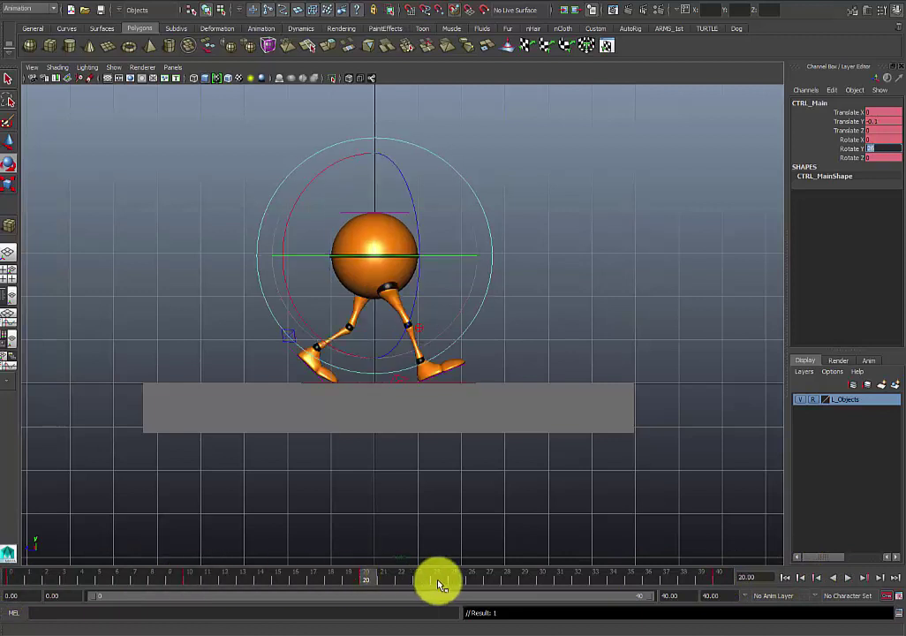
left_click(715, 578)
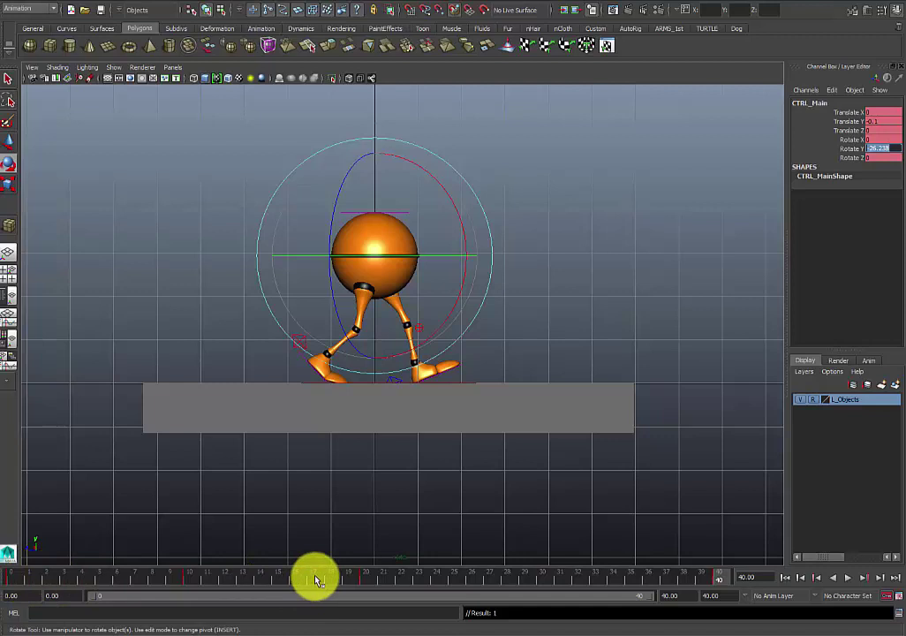
- Play back the walk animation, and scrub through it to review the motion between frame 0 and the passing pose at frame 10
left_click_drag(18, 581, 413, 583)
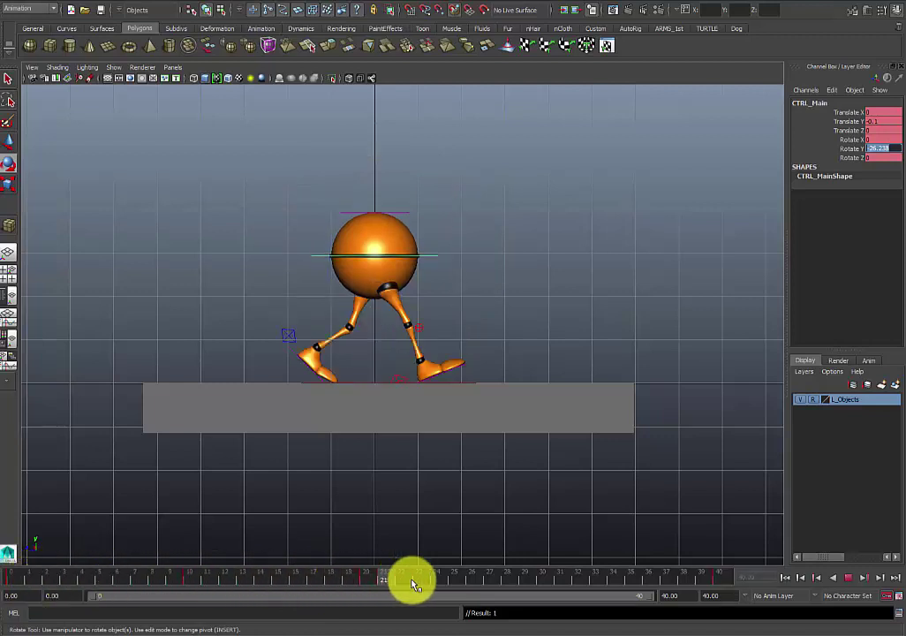
left_click(861, 579)
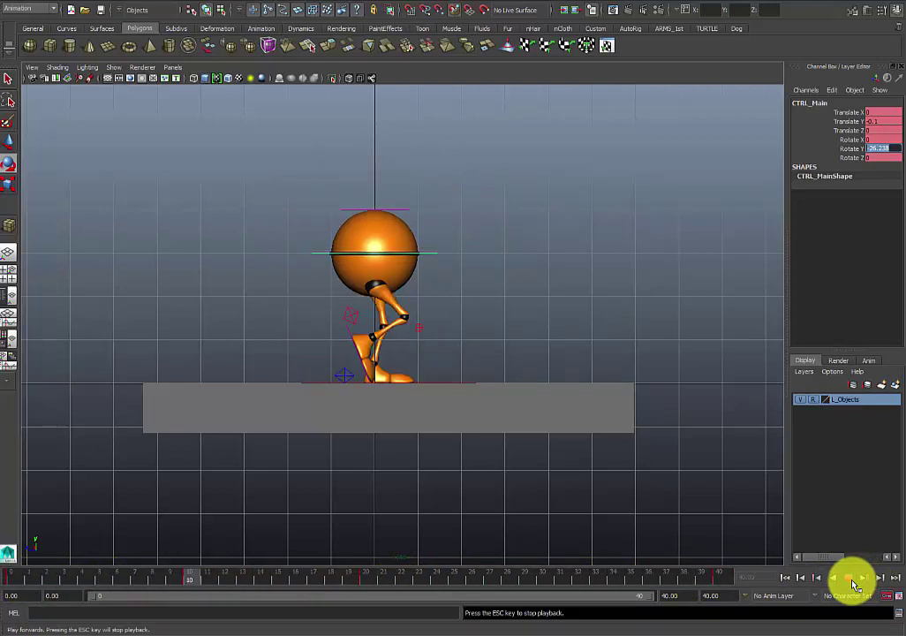
left_click(850, 579)
left_click_drag(503, 578, 5, 583)
mouse_move(175, 581)
left_mouse_down()
mouse_move(779, 576)
mouse_move(191, 578)
left_mouse_up()
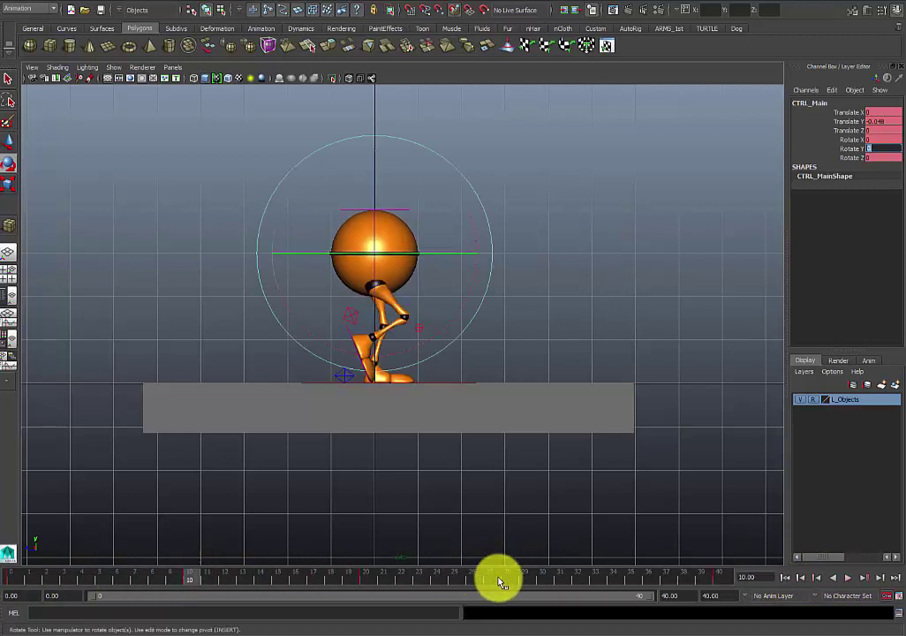
- Compare the passing pose at frame 10 with frame 30, and inspect the right heel IK control's values at frame 30
left_click(542, 582)
left_click(195, 580)
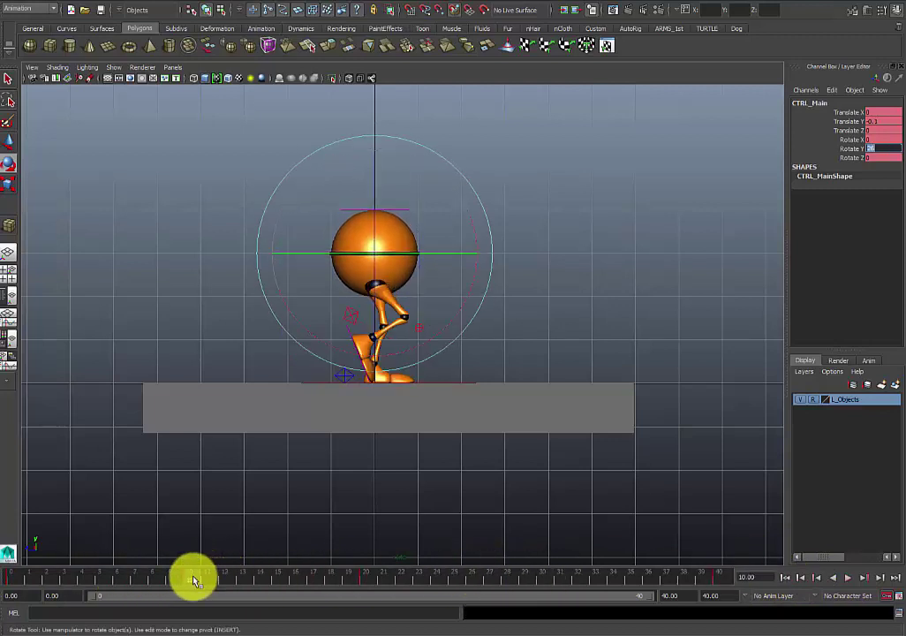
left_click(564, 582)
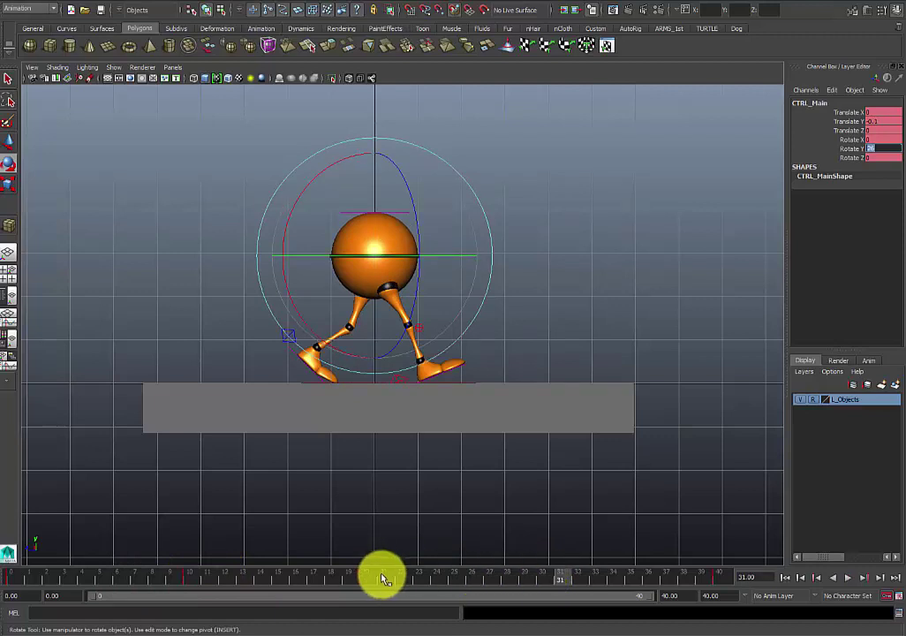
left_click(543, 580)
left_click(487, 339)
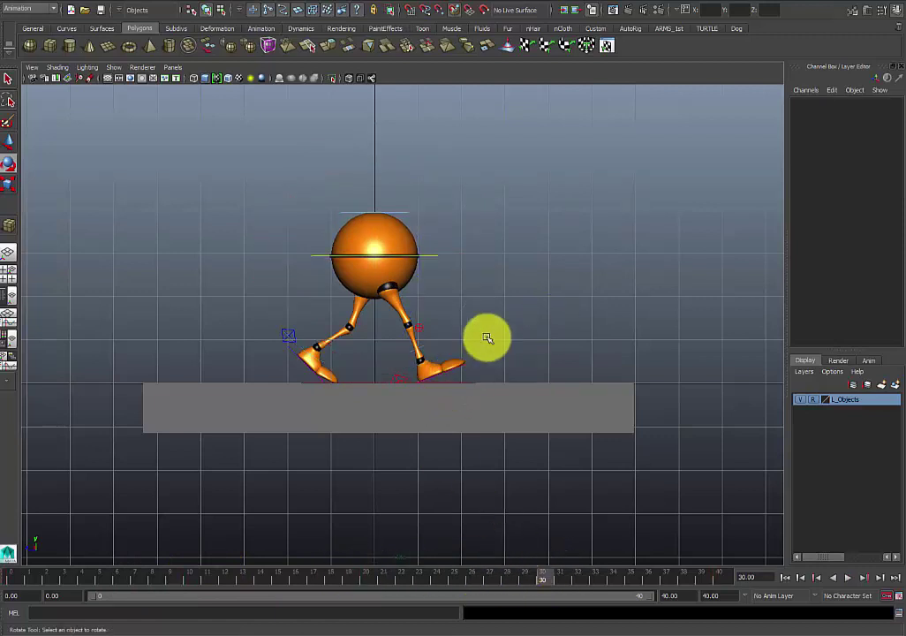
left_click(417, 382)
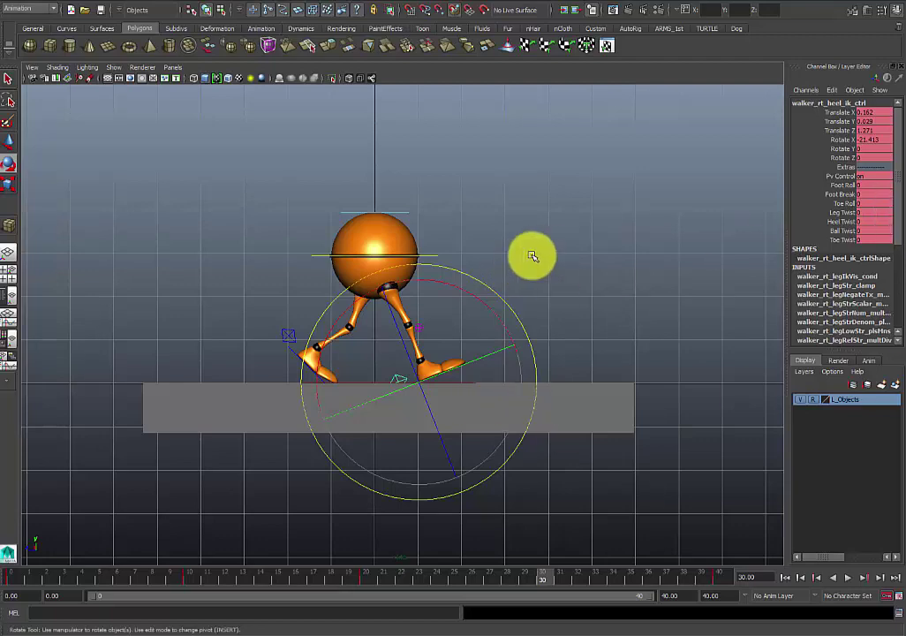
- Move both knee pole vector controls forward at frame 0 to about 7.059 in Translate Z, and key them at frames 20 and 40
left_click(446, 319)
left_click(421, 328)
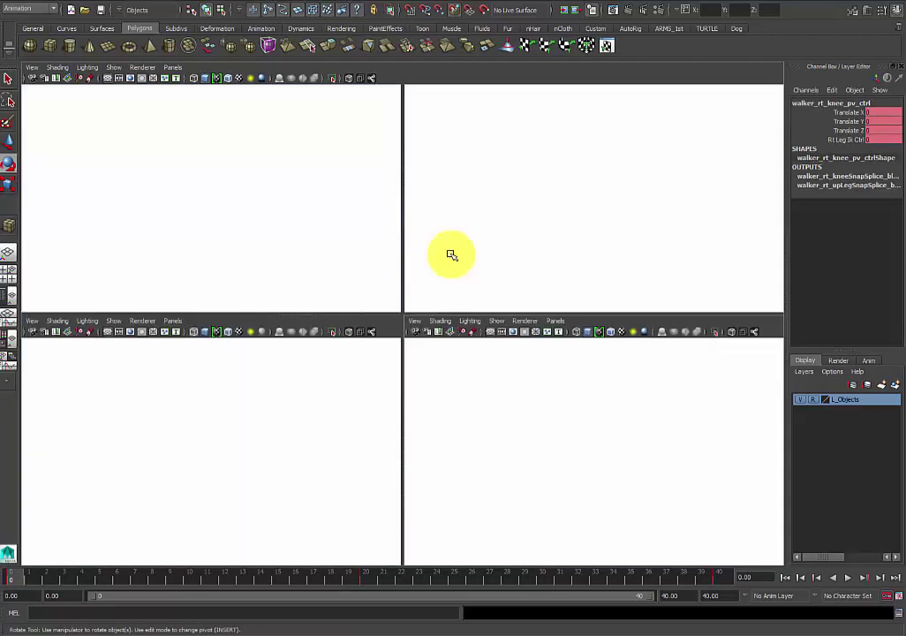
key("space")
scroll(573, 191, "up", 3)
key("w")
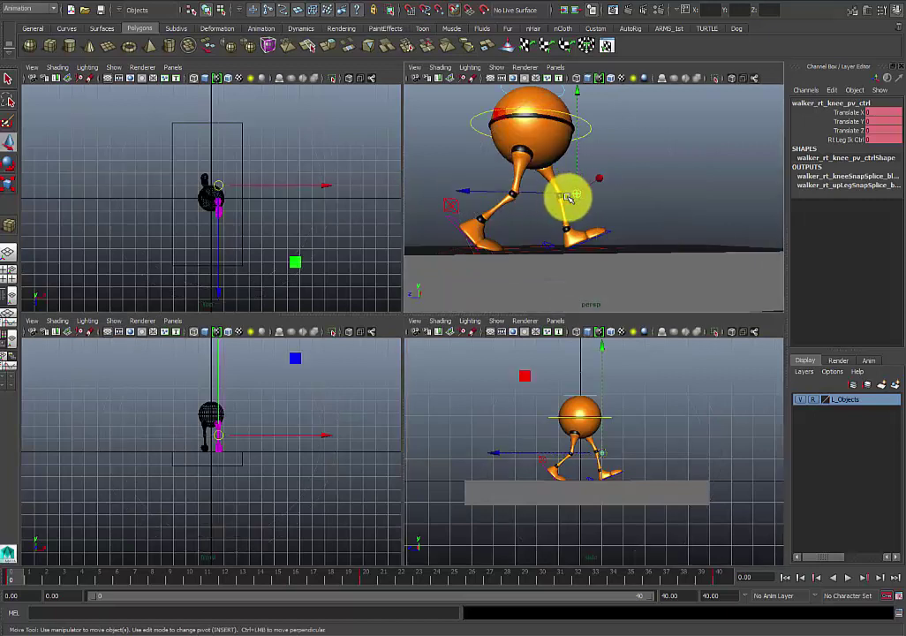
left_click(571, 199)
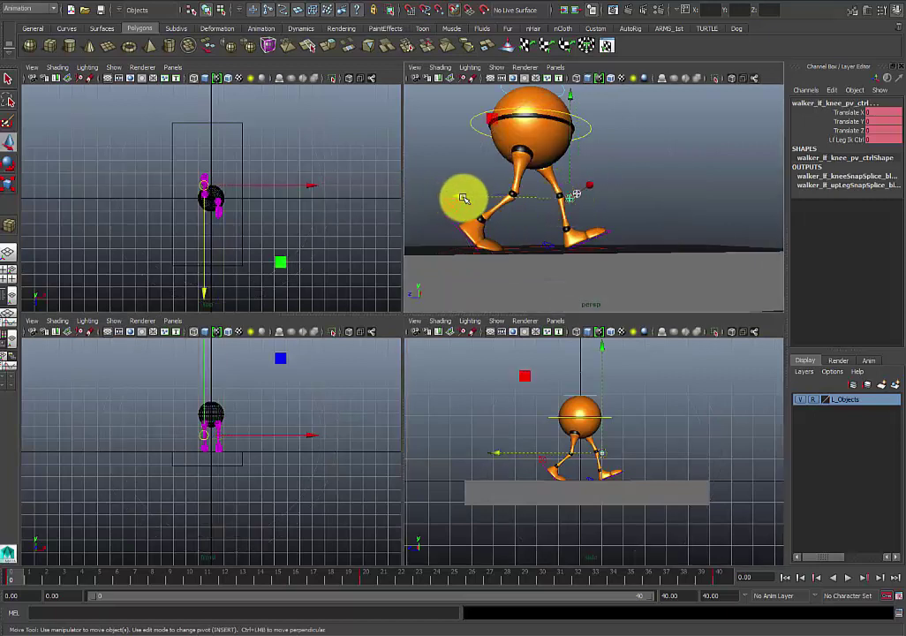
left_click_drag(457, 197, 608, 192)
left_click_drag(699, 187, 682, 184)
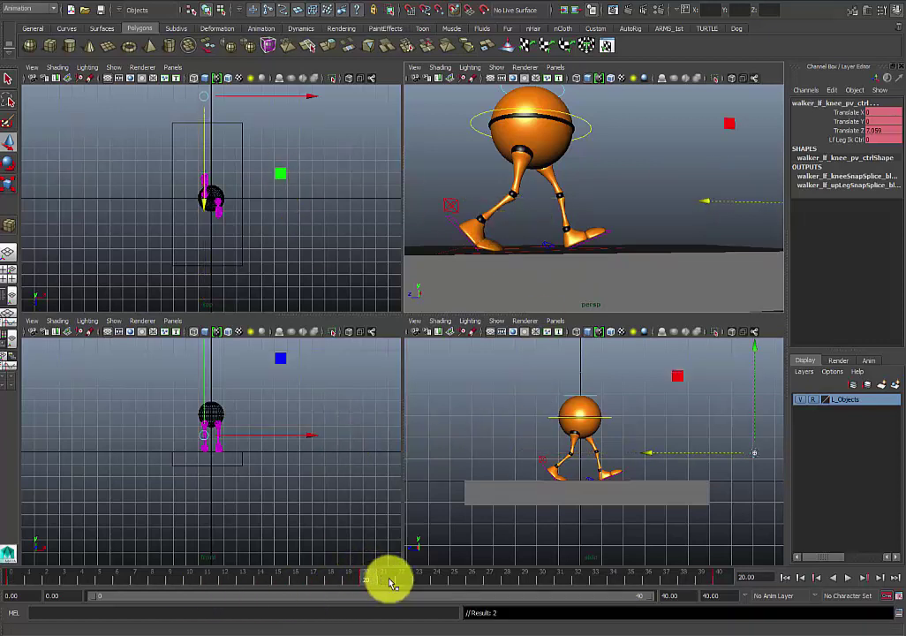
key("s")
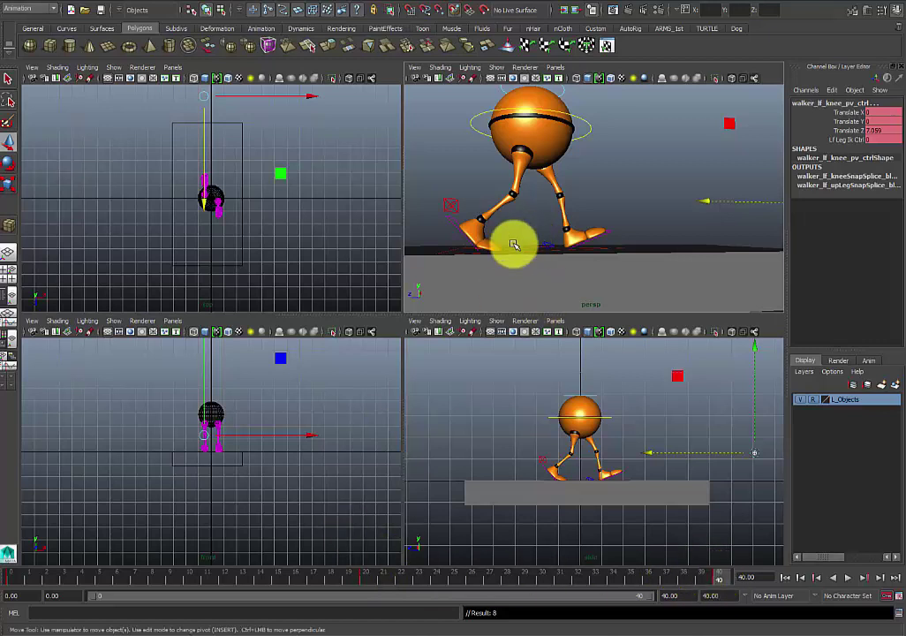
- Select all of the character's controls and set a key on them at frame 10
key("a")
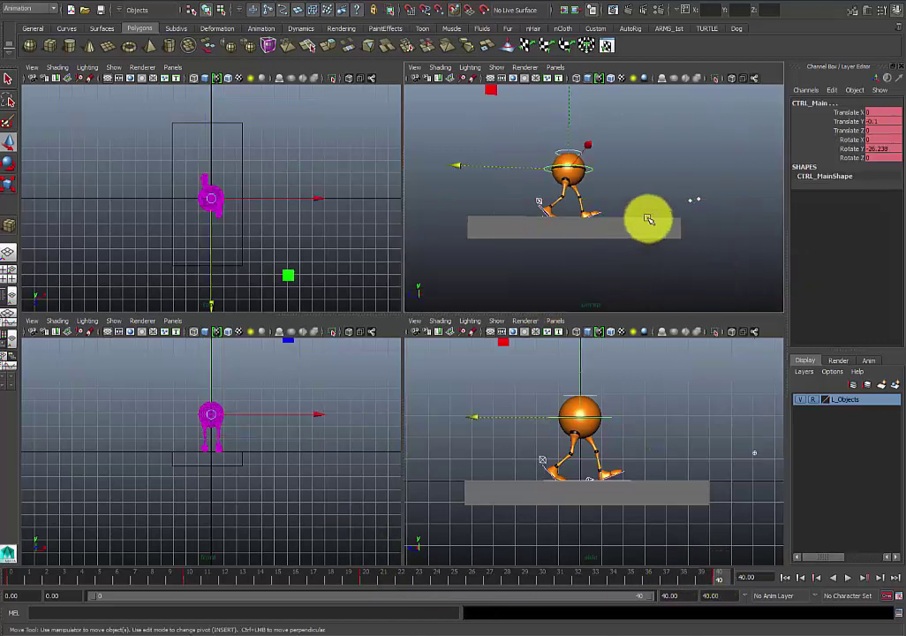
double_click(188, 581, "shift")
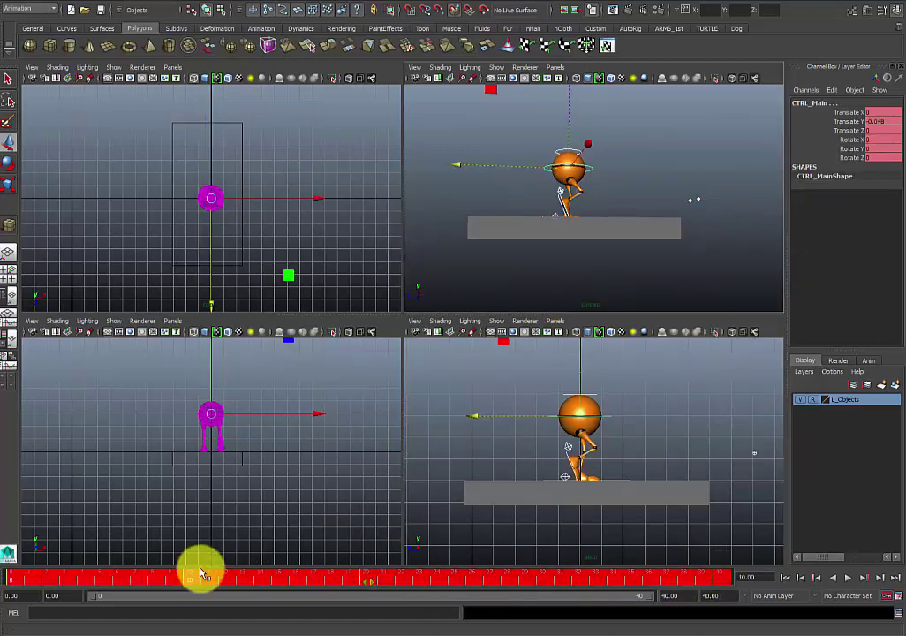
left_click_drag(500, 235, 755, 300)
key("s")
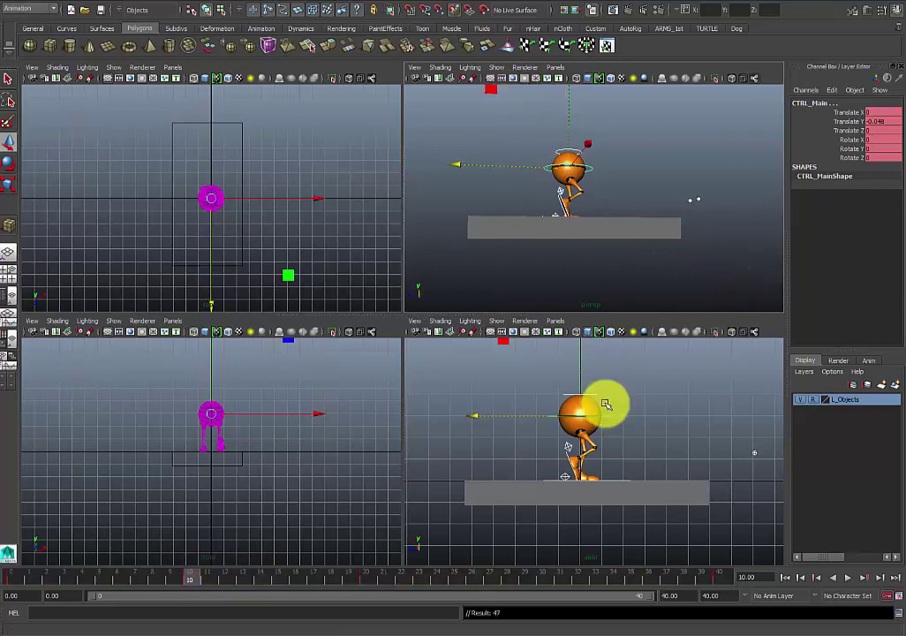
- At frame 30, set the right heel IK control's Translate X, Y and Z and Rotate X to 0
left_click(365, 579)
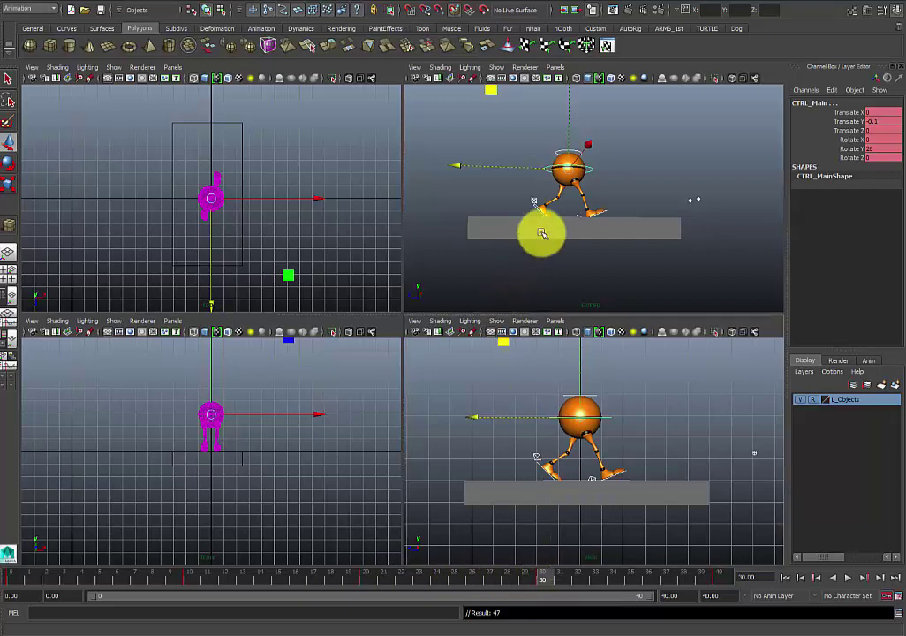
key("space")
scroll(403, 402, "up", 3)
left_click_drag(388, 371, 389, 382, "alt")
left_click(362, 353)
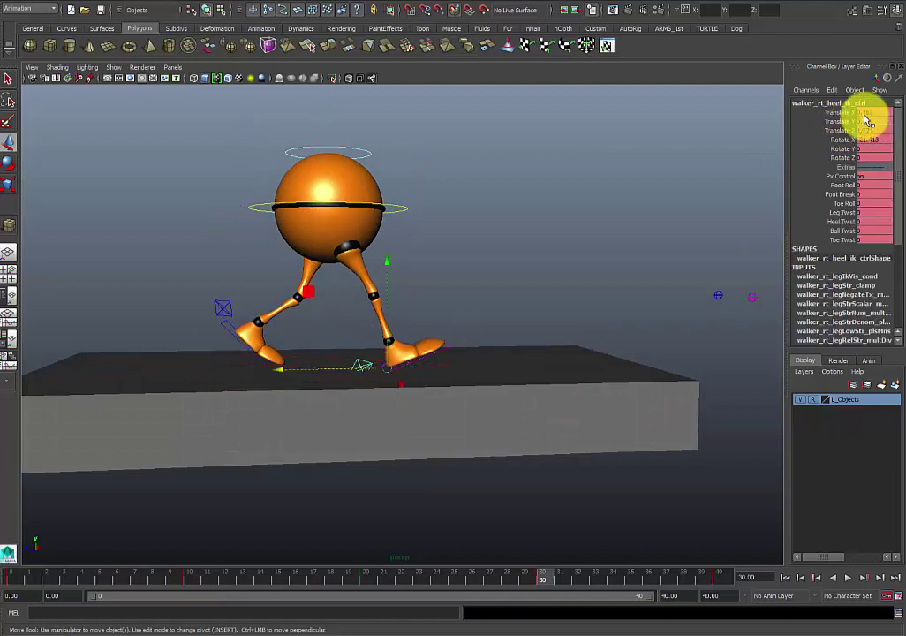
left_click_drag(866, 114, 865, 139)
type("0")
key("Return")
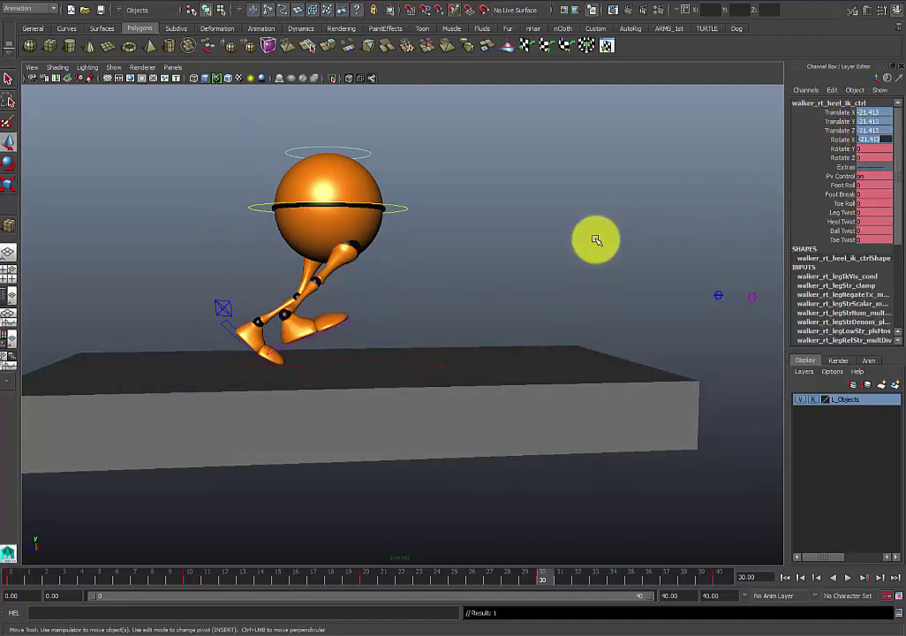
left_click_drag(869, 121, 880, 138)
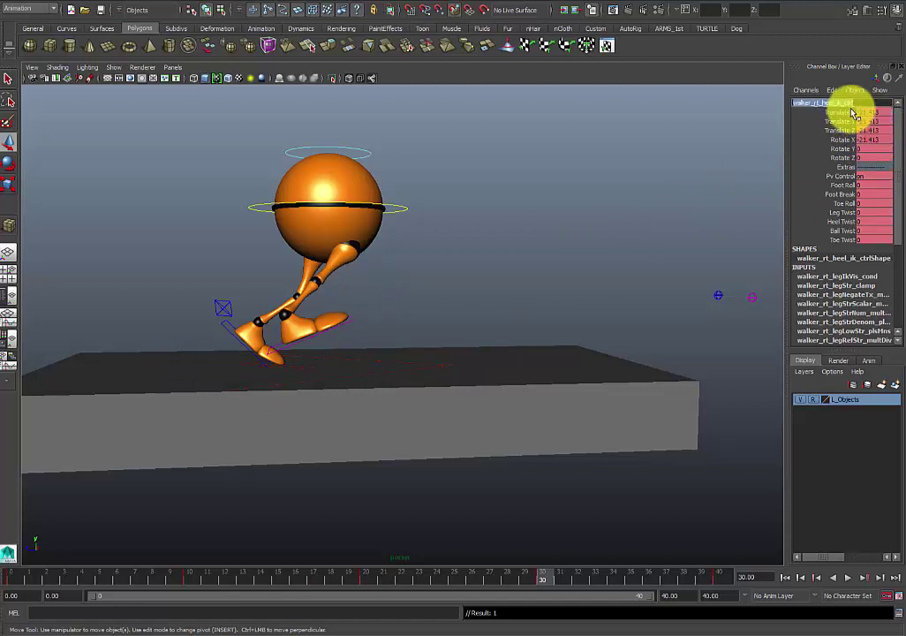
left_click_drag(870, 114, 868, 143)
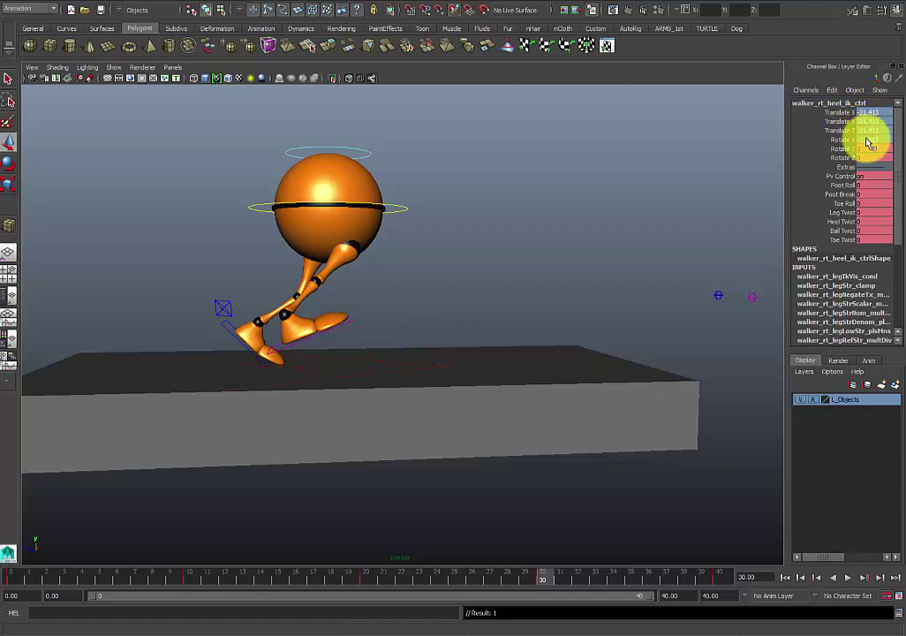
type("0")
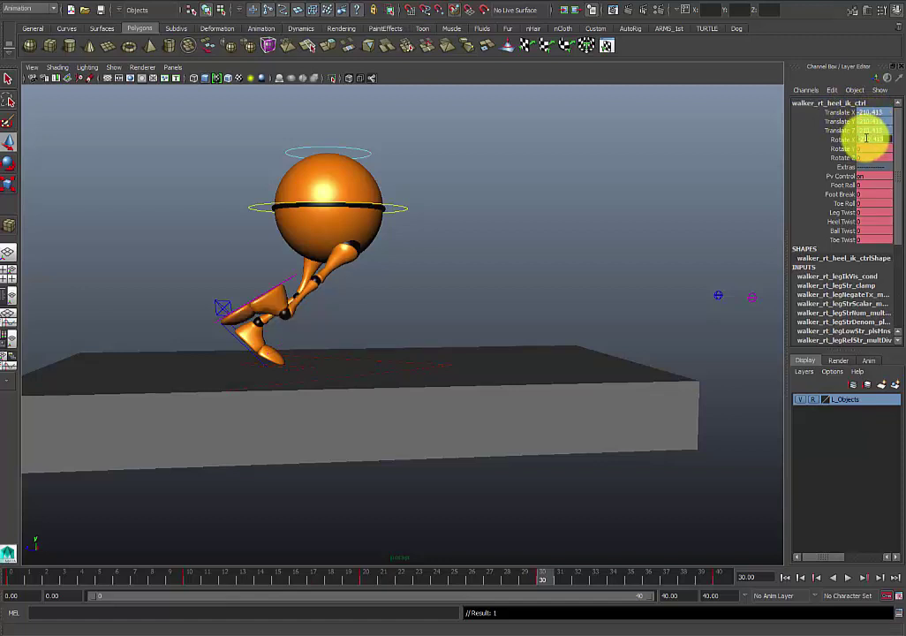
type("0")
key("Return")
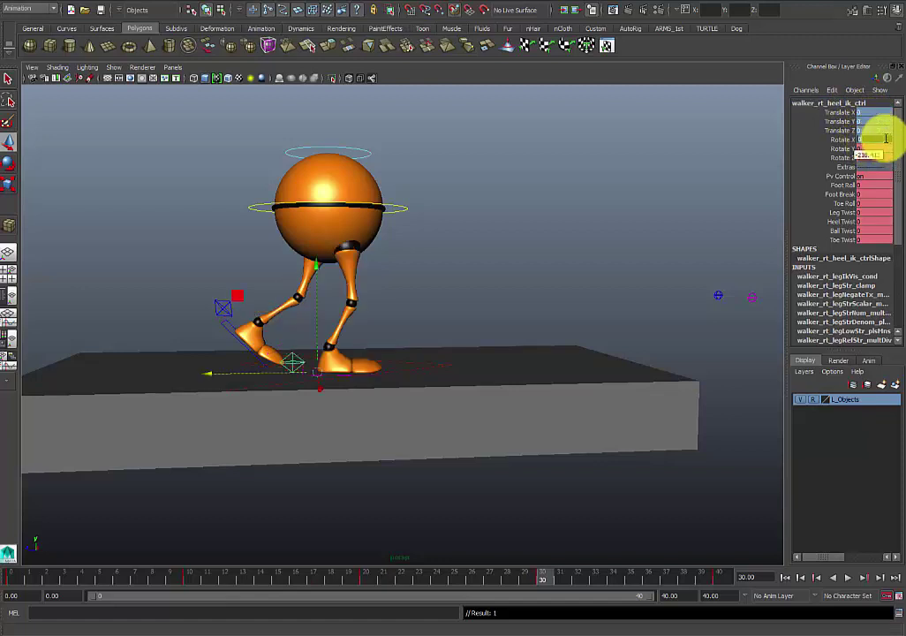
- At frame 30, move the left heel IK control forward to about -0.383 in Translate Z, beside the standing leg
left_click_drag(324, 348, 334, 319, "alt")
right_click_drag(75, 272, 344, 326, "alt")
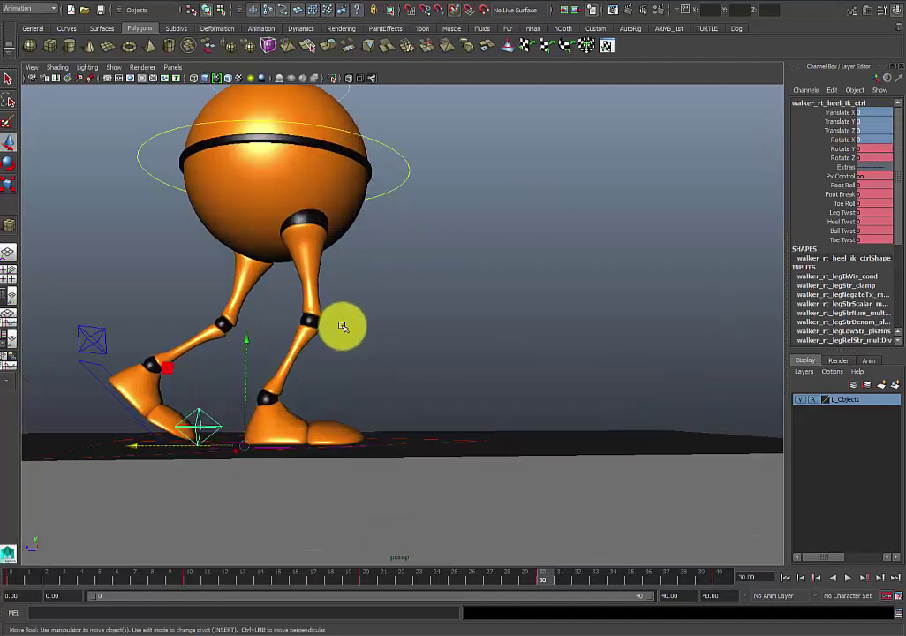
left_click(87, 335)
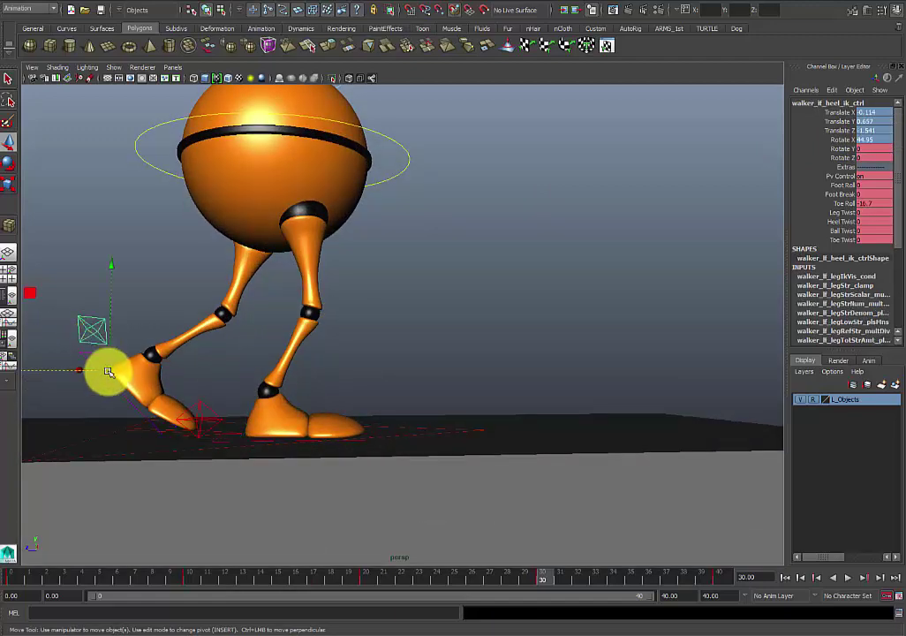
left_click_drag(108, 370, 214, 364)
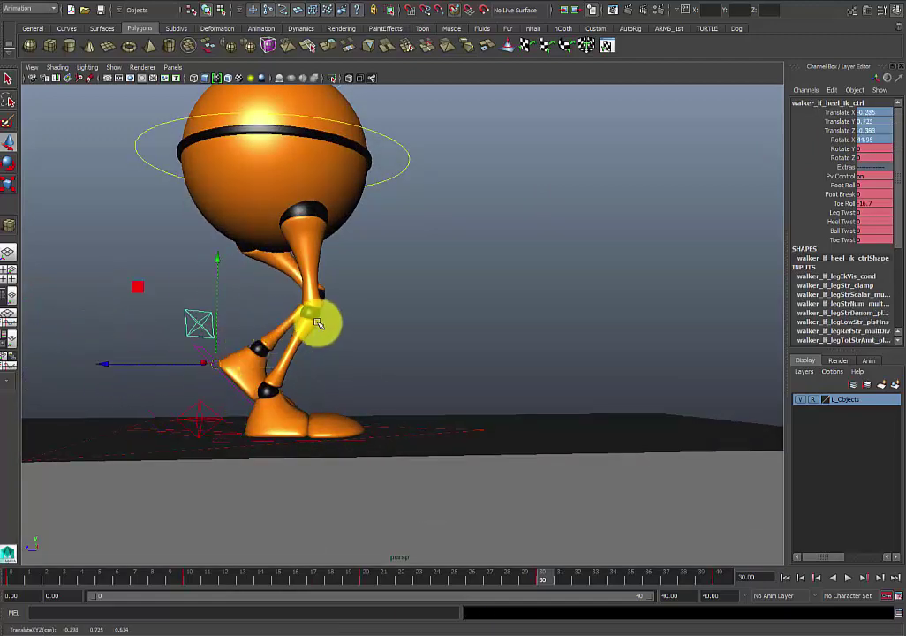
key("space")
key("space")
scroll(491, 418, "up", 2)
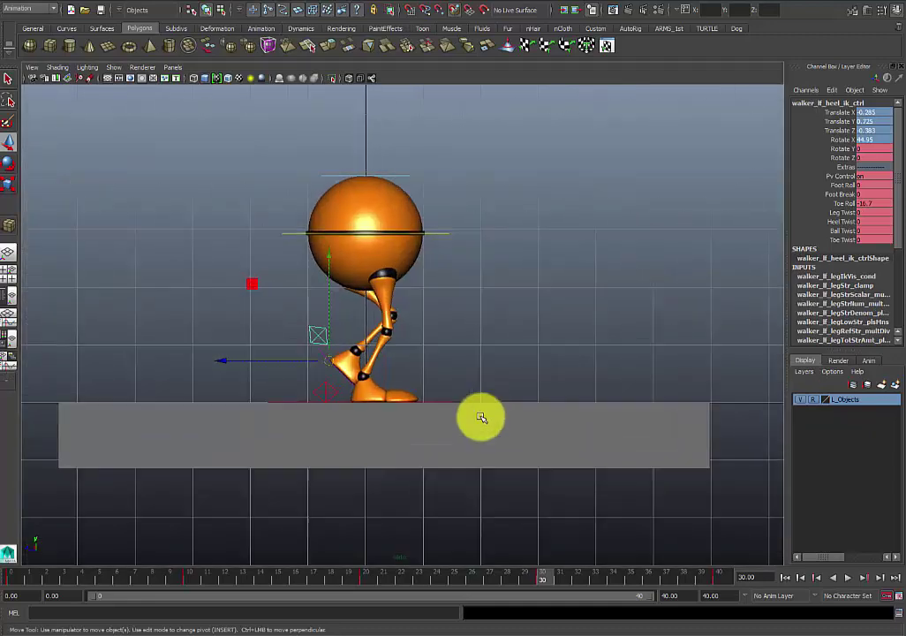
- Rotate the left heel IK control to about 70.906 in X, raise it to about 1.229 in Translate Y, and set Toe Roll to 0
key("e")
left_click_drag(352, 266, 334, 334)
key("w")
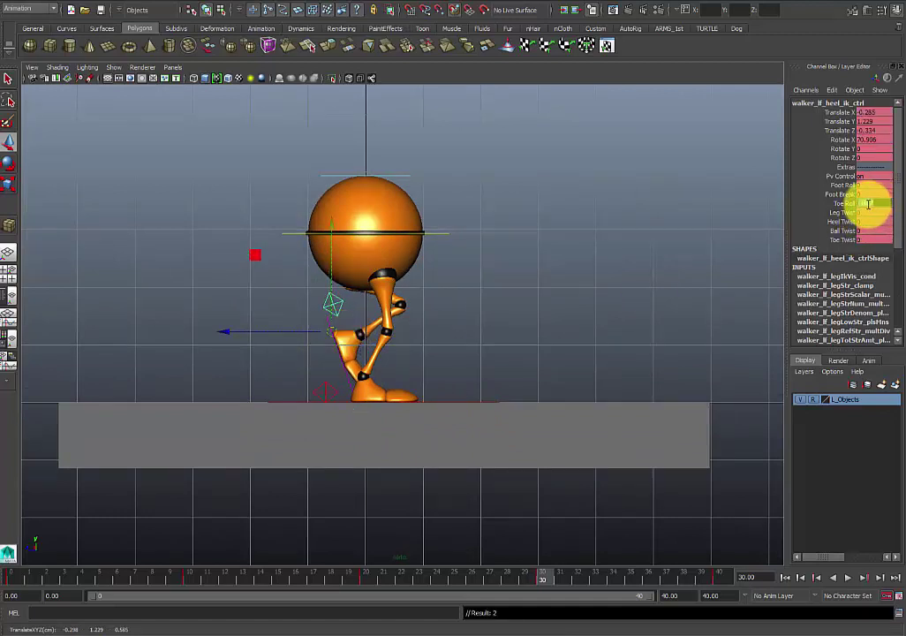
left_click(868, 204)
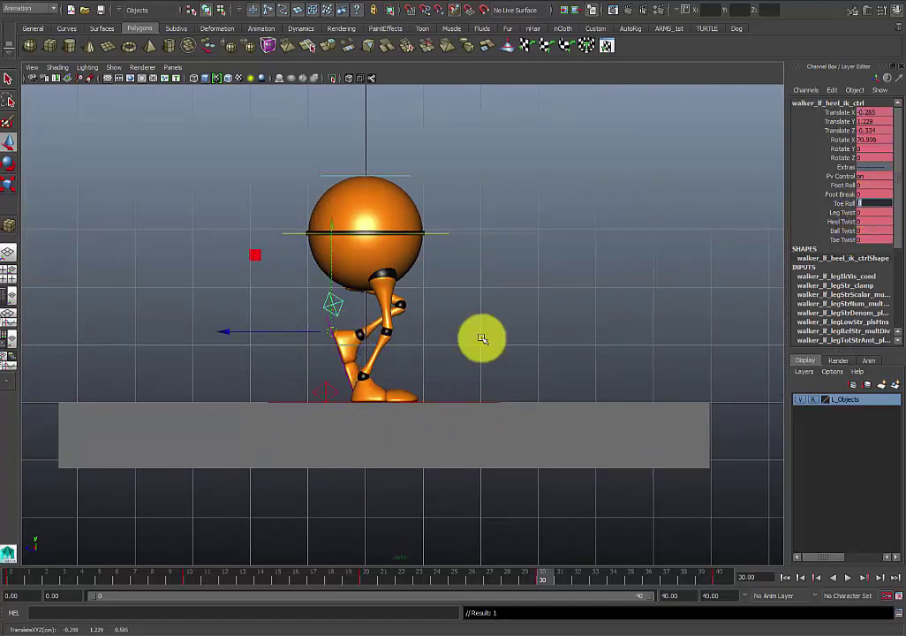
- Set the main body control's Rotate Y to 0 at frame 30
left_click(440, 234)
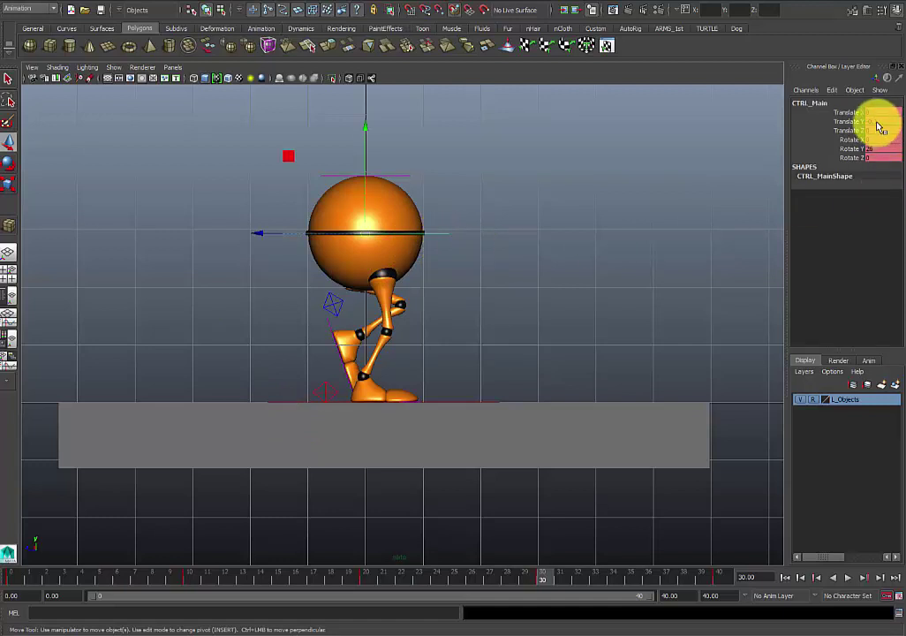
type("0")
key("Return")
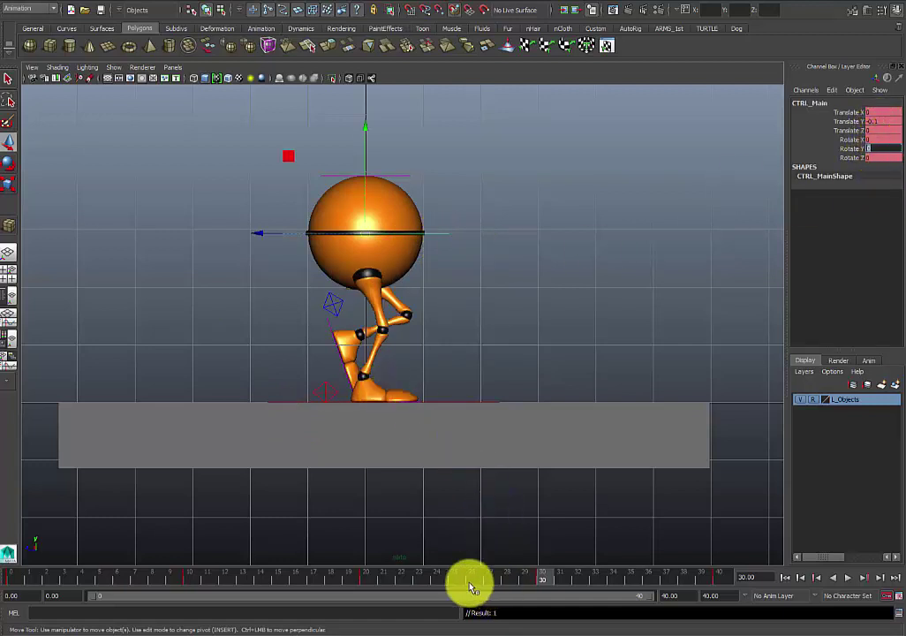
- Scrub and play back the walk cycle to check the passing poses against the contact poses
left_click(369, 578)
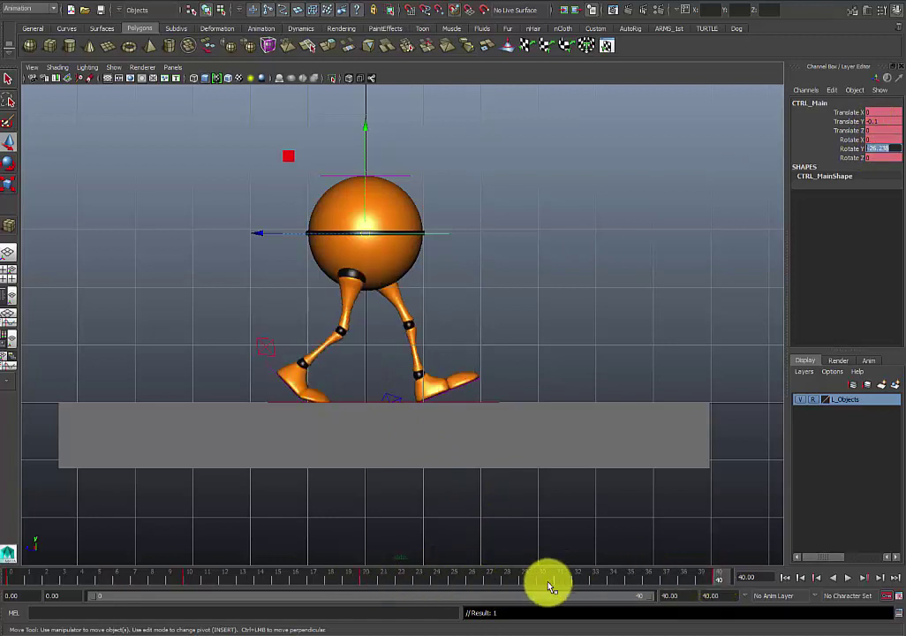
left_click(544, 580)
left_click_drag(507, 580, 314, 579)
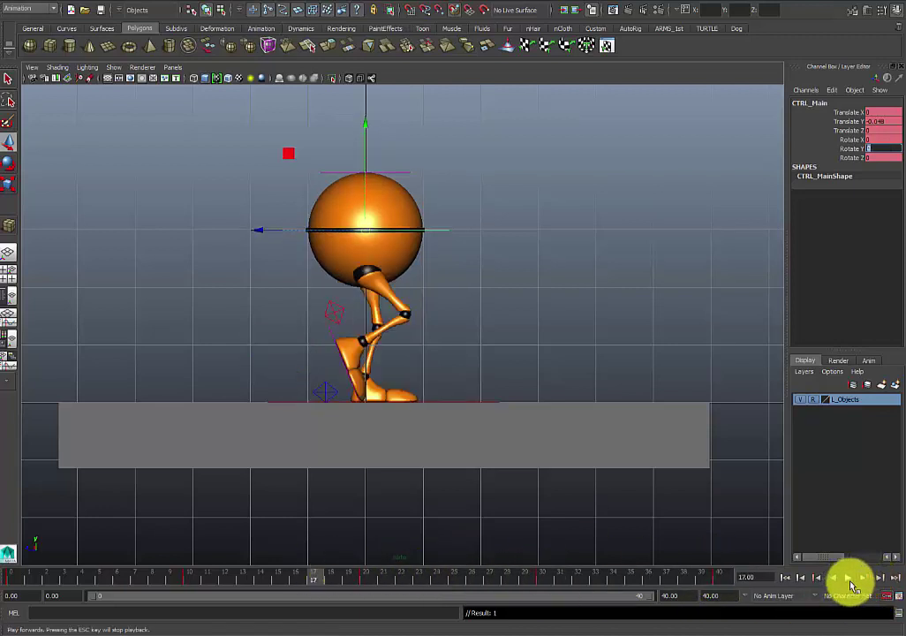
left_click(849, 580)
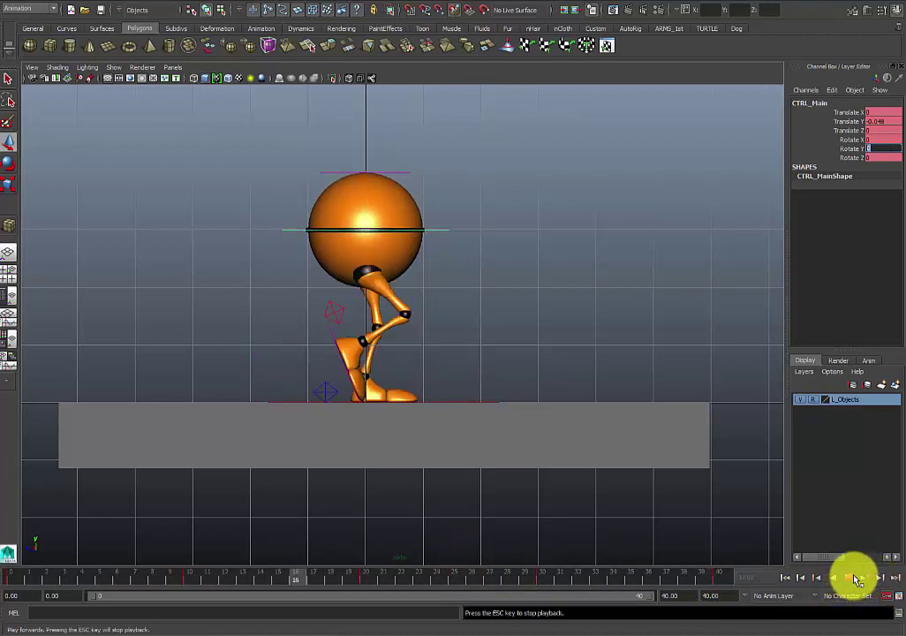
left_click(852, 578)
- Copy the main control's Translate Y value of -0.048 from frame 10 to frame 30, and compare both passing poses
left_click(544, 580)
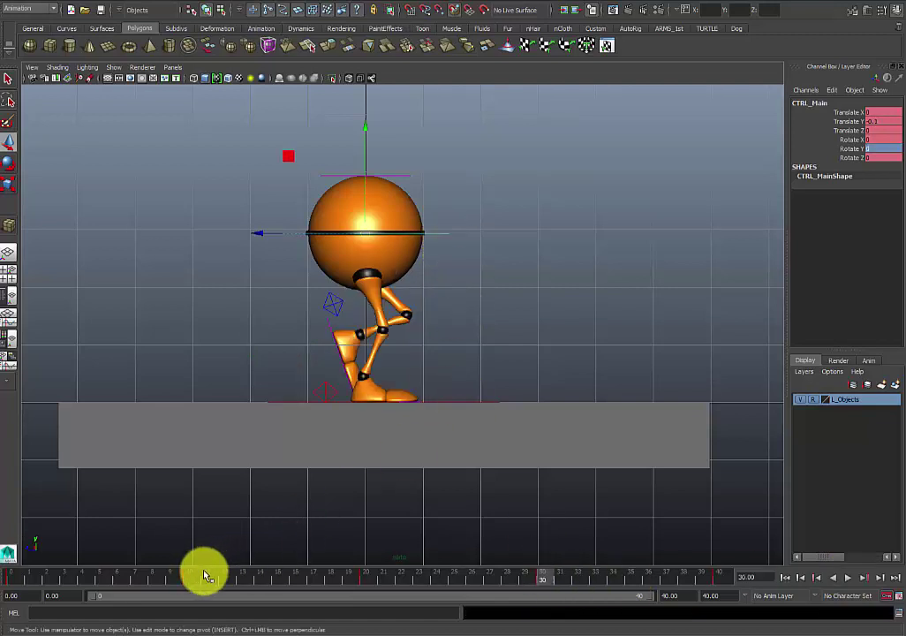
left_click(197, 578)
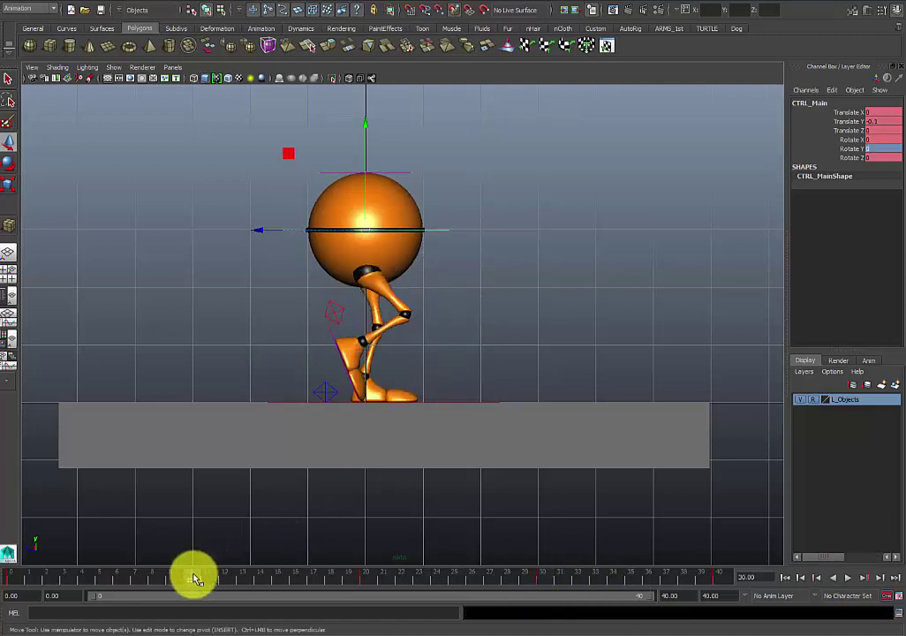
left_click(885, 121)
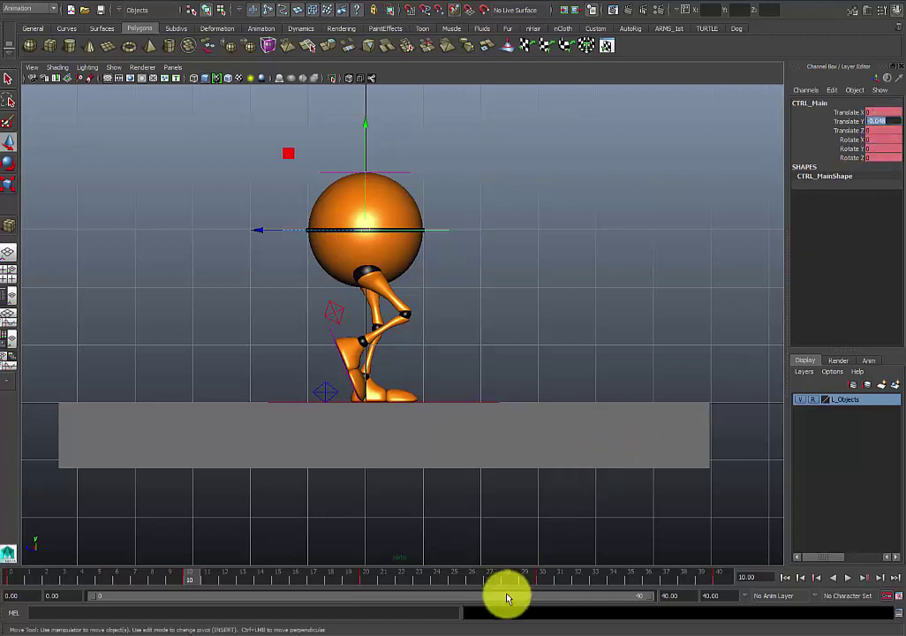
left_click(546, 578)
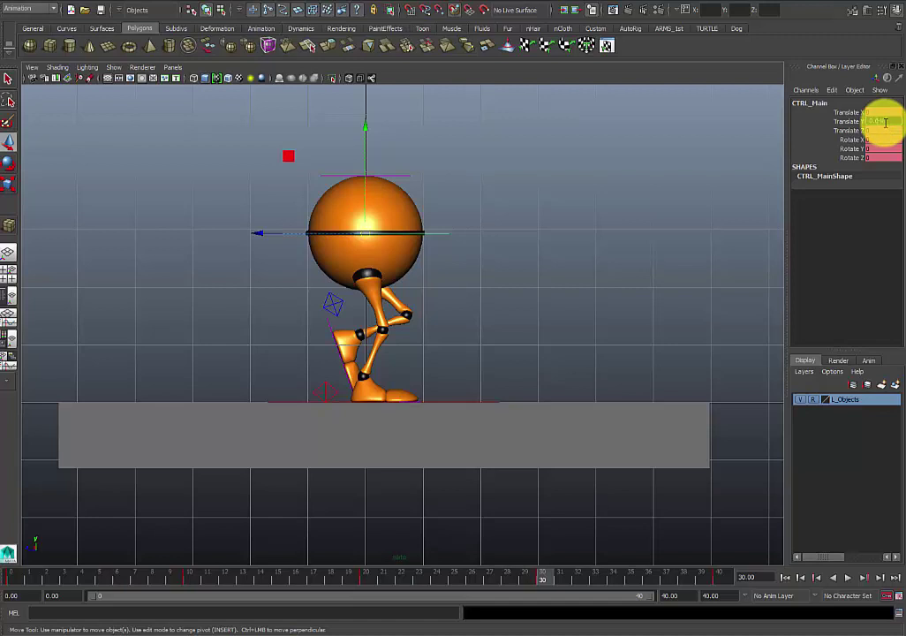
key("Return")
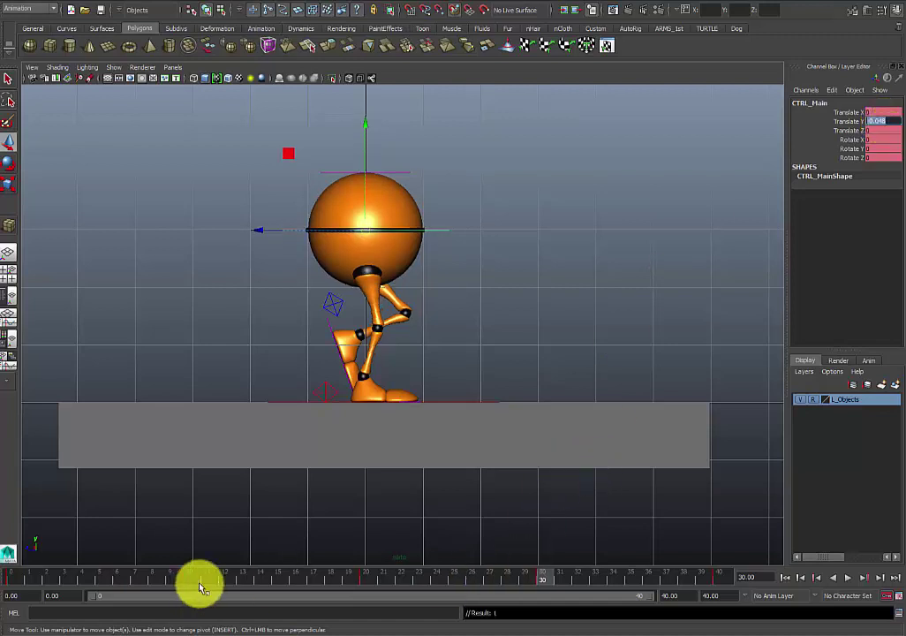
left_click(191, 579)
left_click(542, 576)
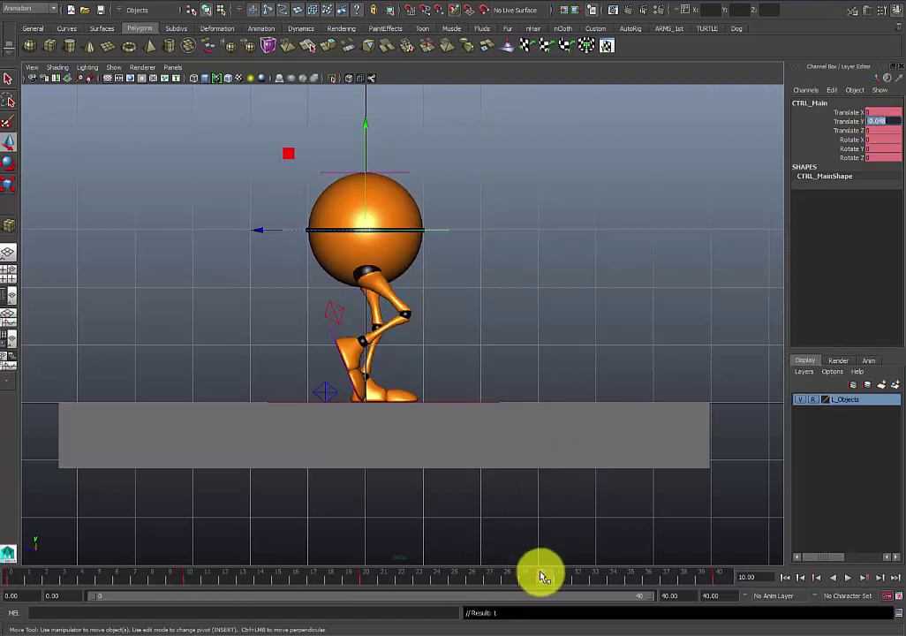
- Play back the walk cycle in the side view with the NURBS curves hidden
left_click(849, 578)
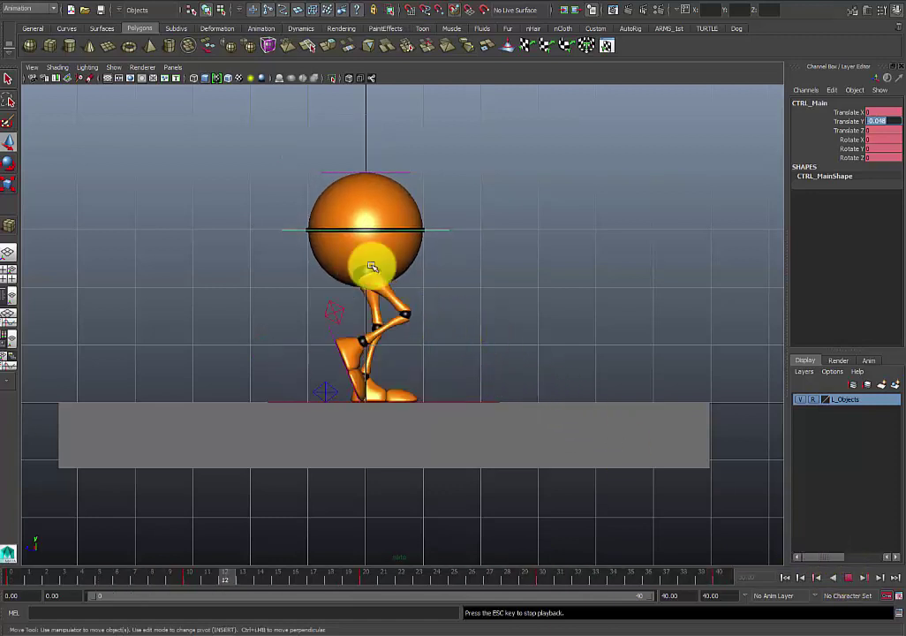
left_click(113, 67)
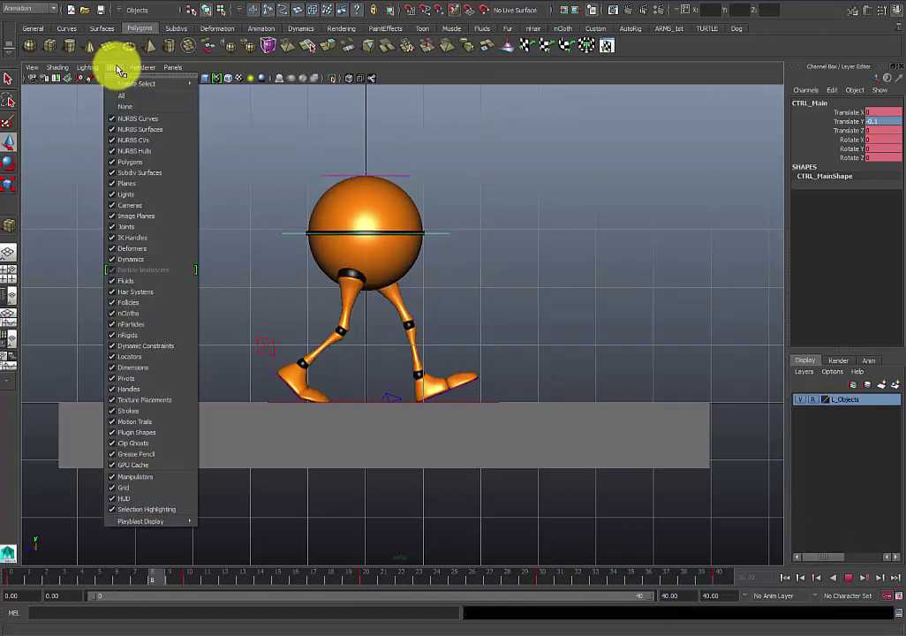
left_click(124, 118)
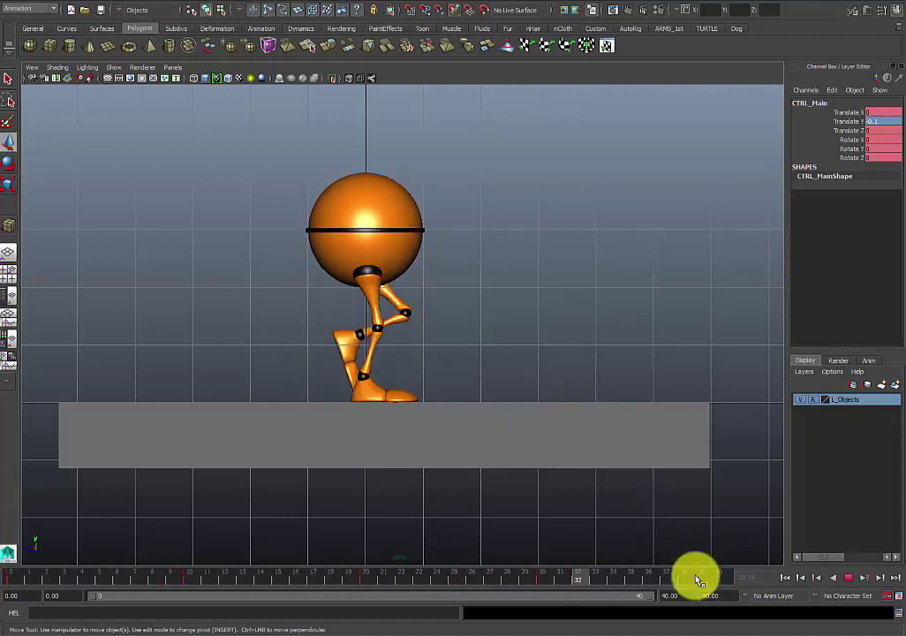
left_click(853, 579)
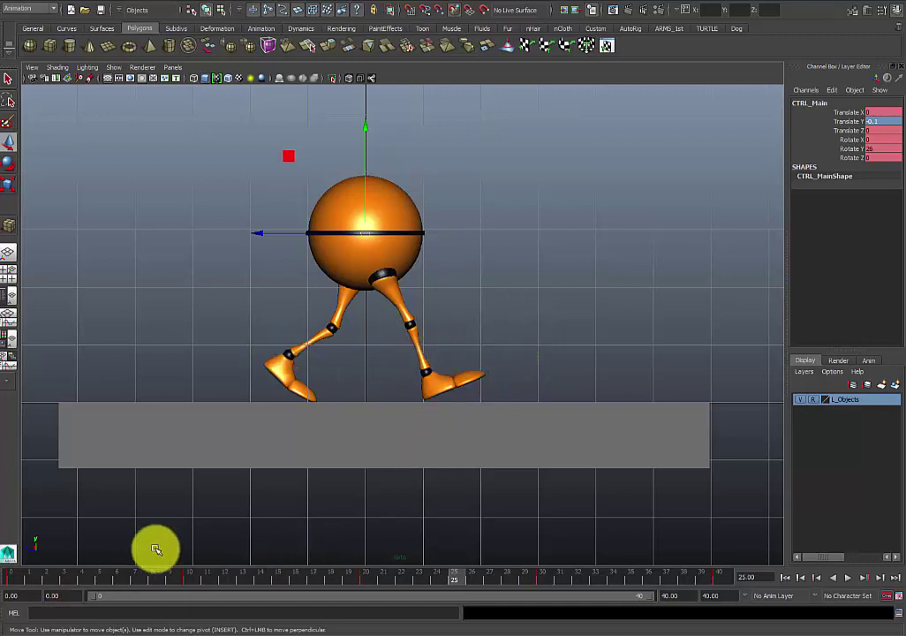
- Scrub through the timeline to examine the contact and passing poses across the cycle
double_click(15, 578)
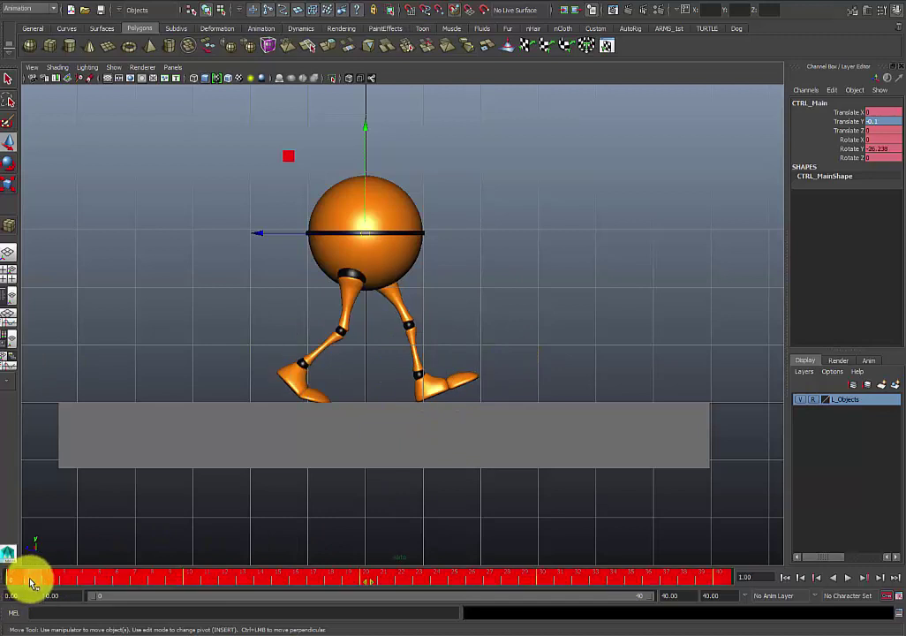
left_click(77, 584)
left_click(33, 584)
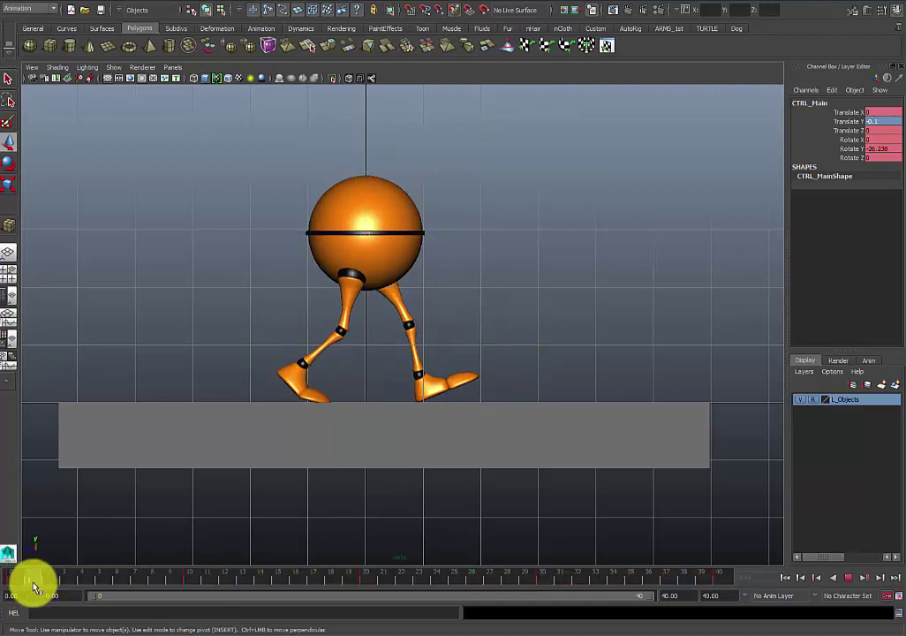
left_click_drag(172, 581, 115, 583)
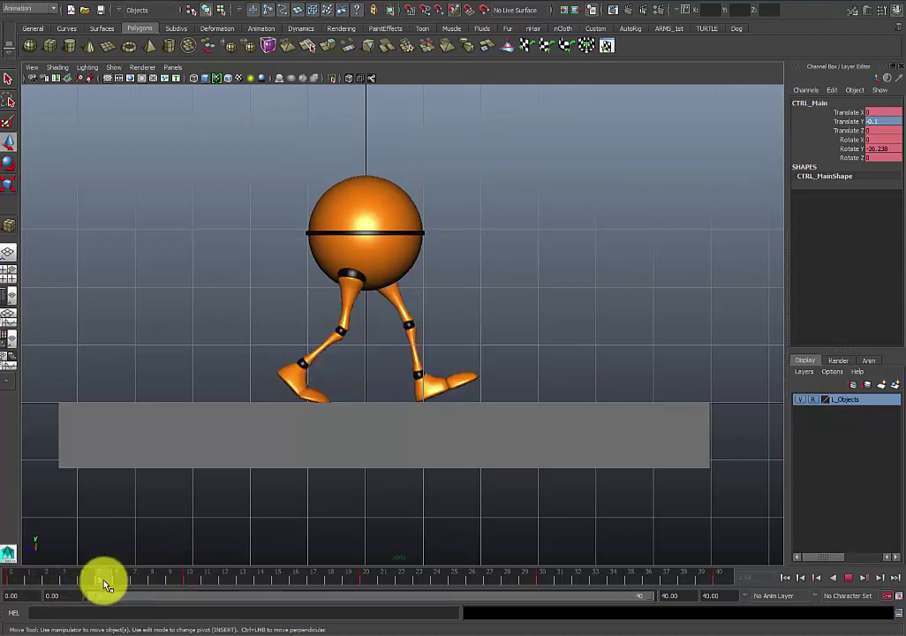
left_click_drag(175, 587, 237, 585)
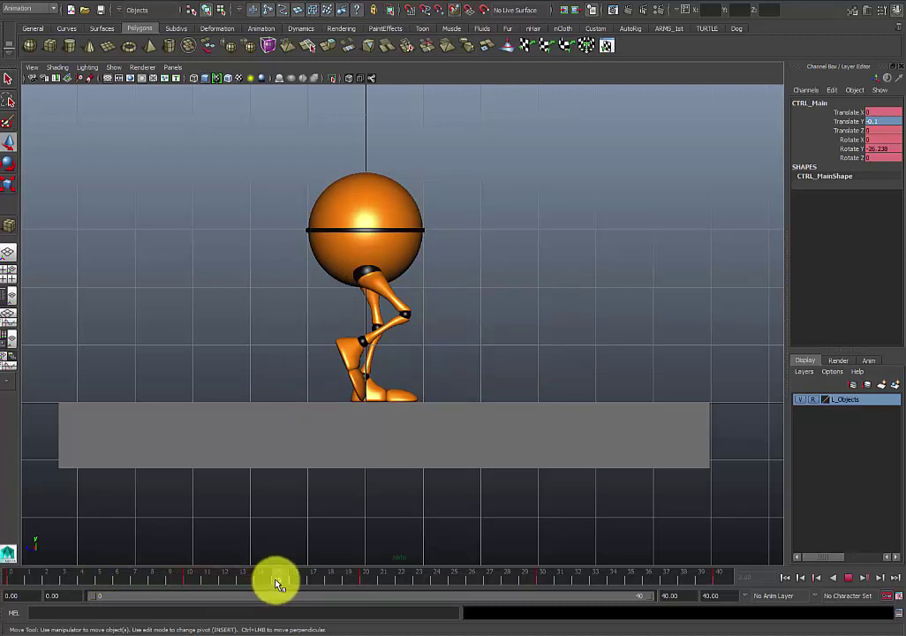
left_click_drag(256, 580, 606, 575)
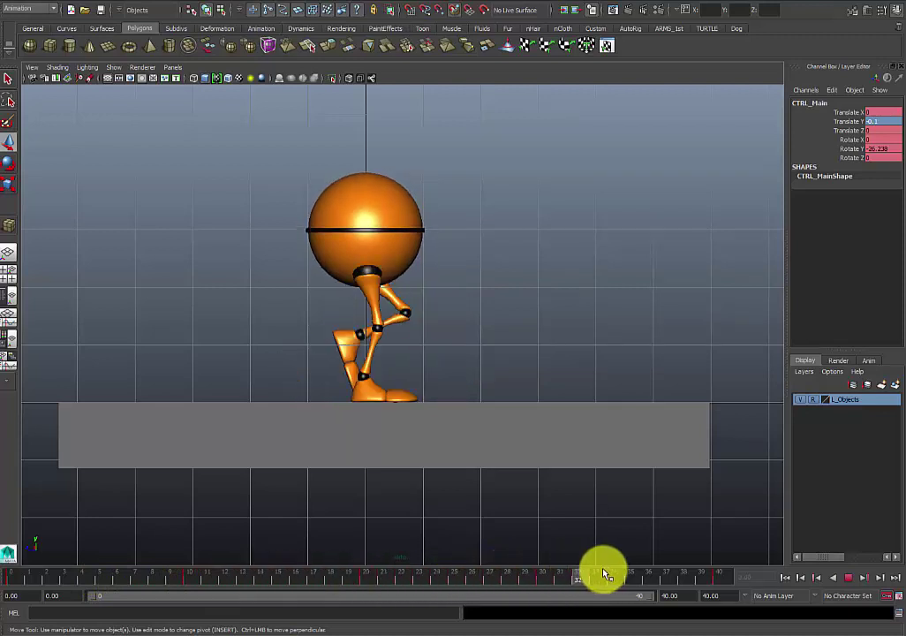
left_click_drag(265, 584, 17, 585)
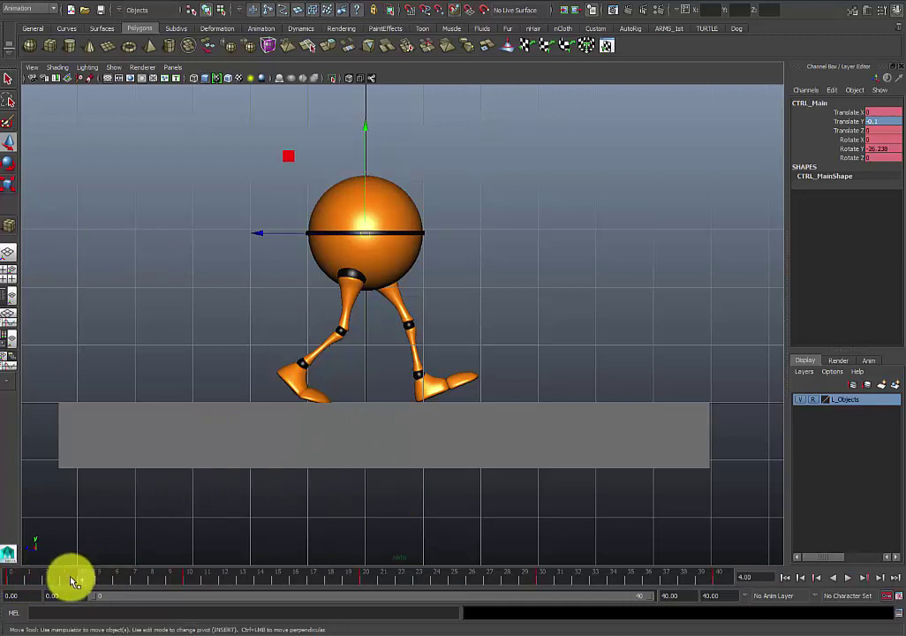
- Go to frame 5 and show the NURBS curves in the side view again
left_click(103, 580)
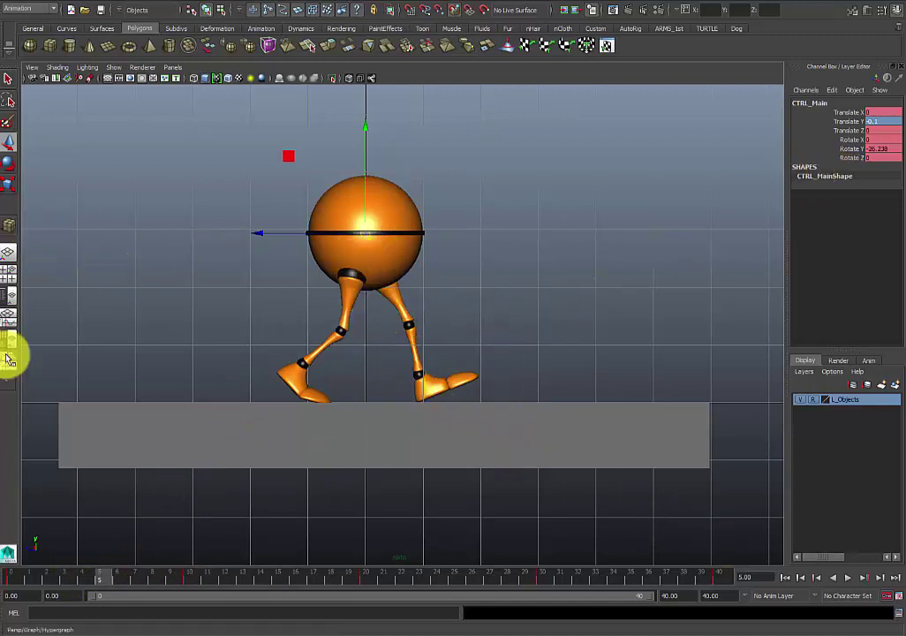
key("space")
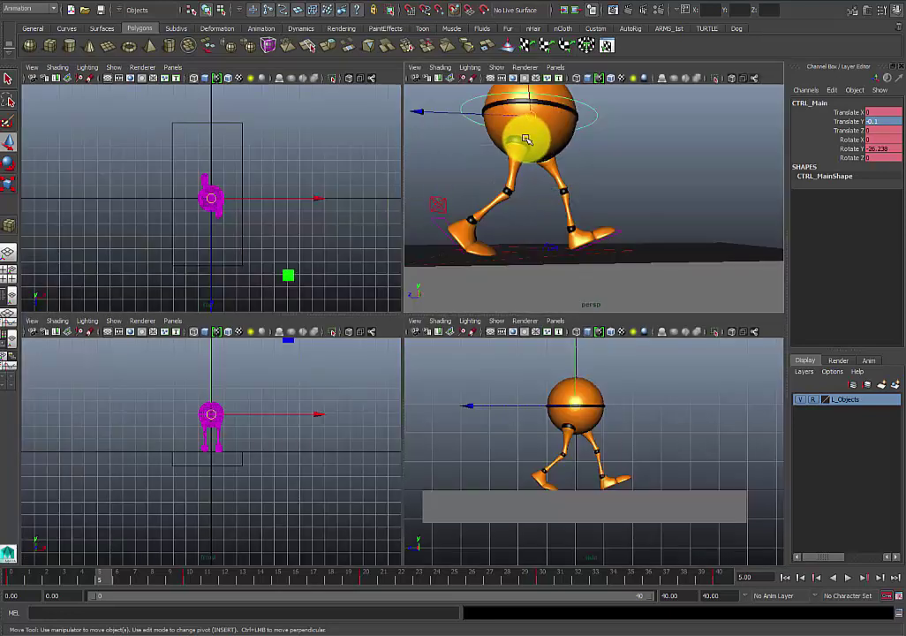
key("space")
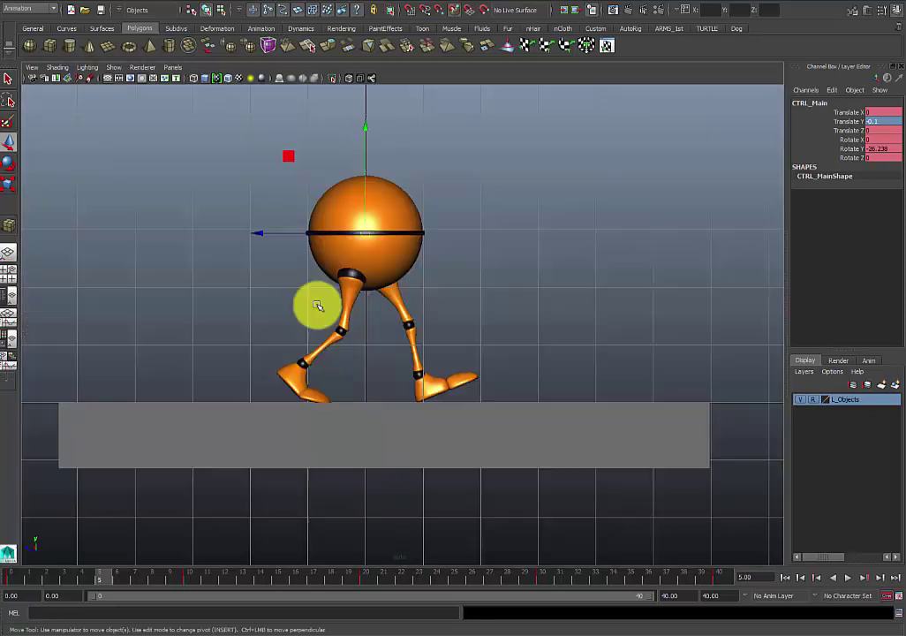
left_click(114, 68)
left_click(129, 117)
- Lower the main body control slightly in Y at frame 5 for the down pose
left_click(375, 204)
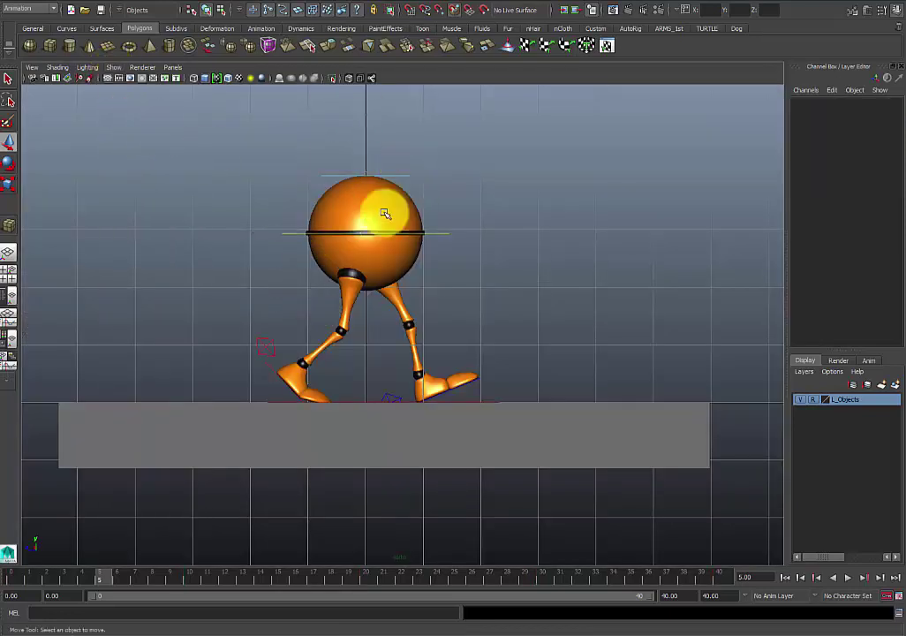
left_click(435, 233)
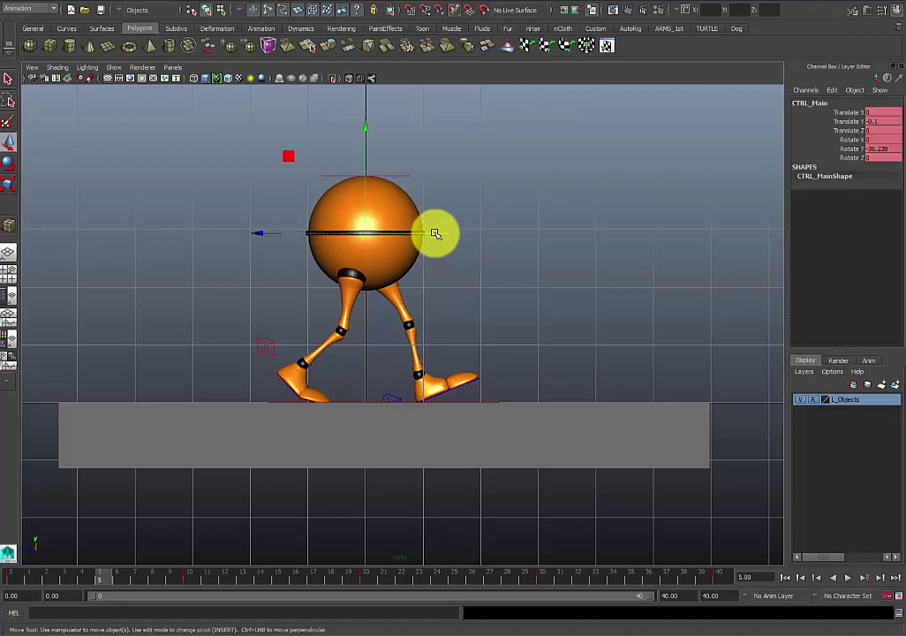
left_click(362, 135)
key("ctrl+z")
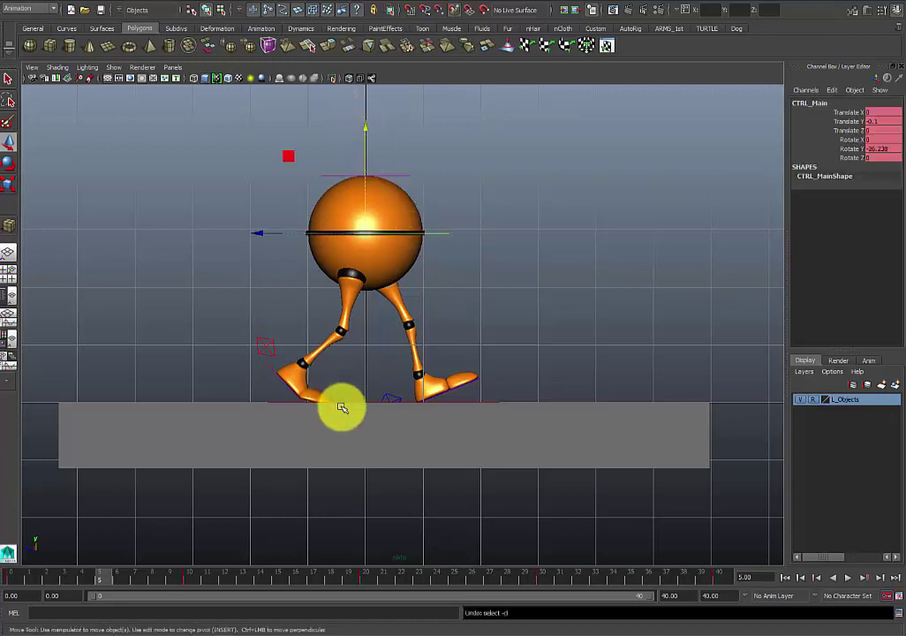
left_click_drag(364, 130, 366, 136)
- Rotate the left heel IK control to about -0.959 in X at frame 5, laying the front foot flat on the ground
left_click(418, 374)
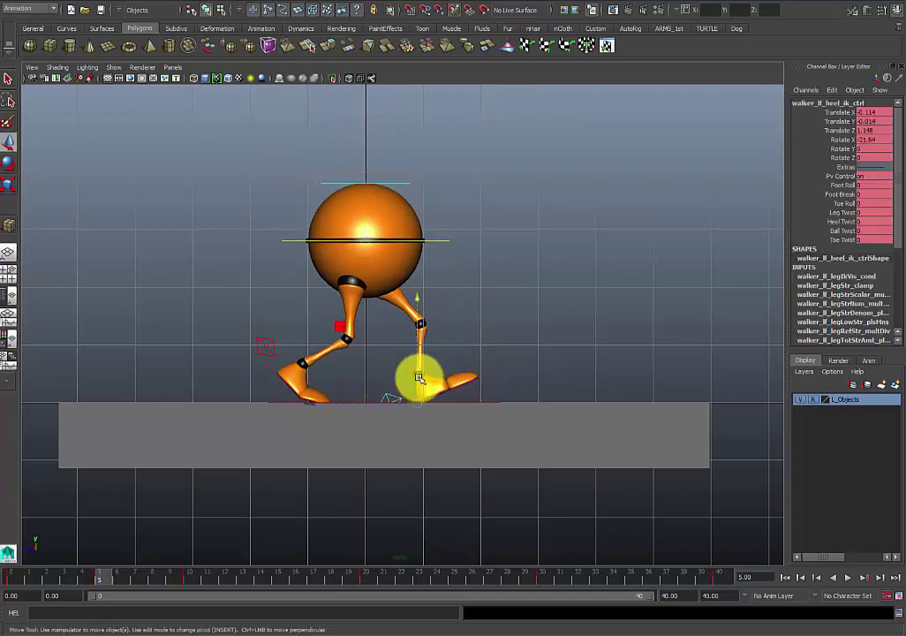
key("e")
left_click_drag(454, 309, 472, 341)
key("w")
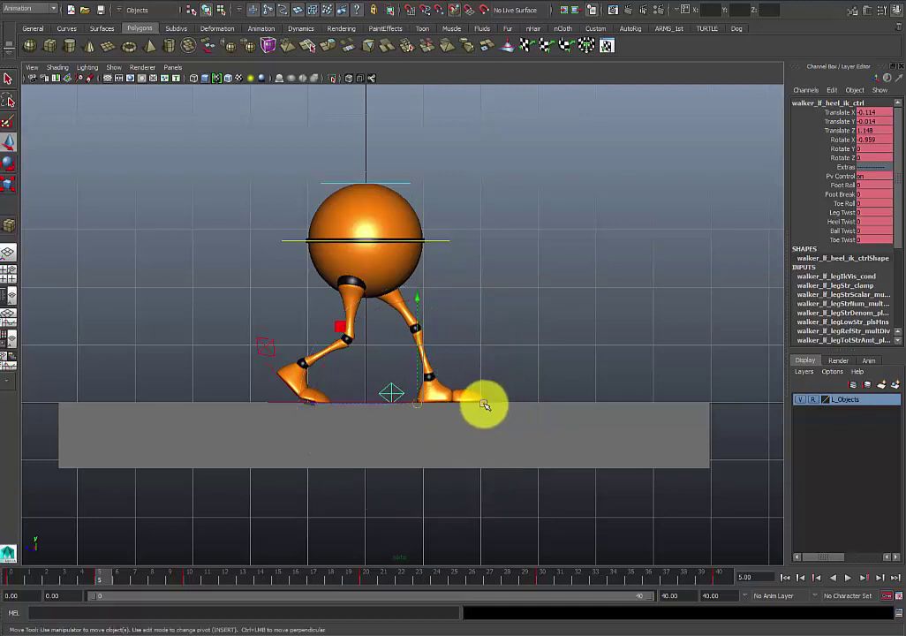
- At frame 5, slide the left foot back in Z and set the right heel control to about 90.892 in Rotate X, 1.015 in Y and -1.054 in Z
left_click_drag(477, 405, 352, 415)
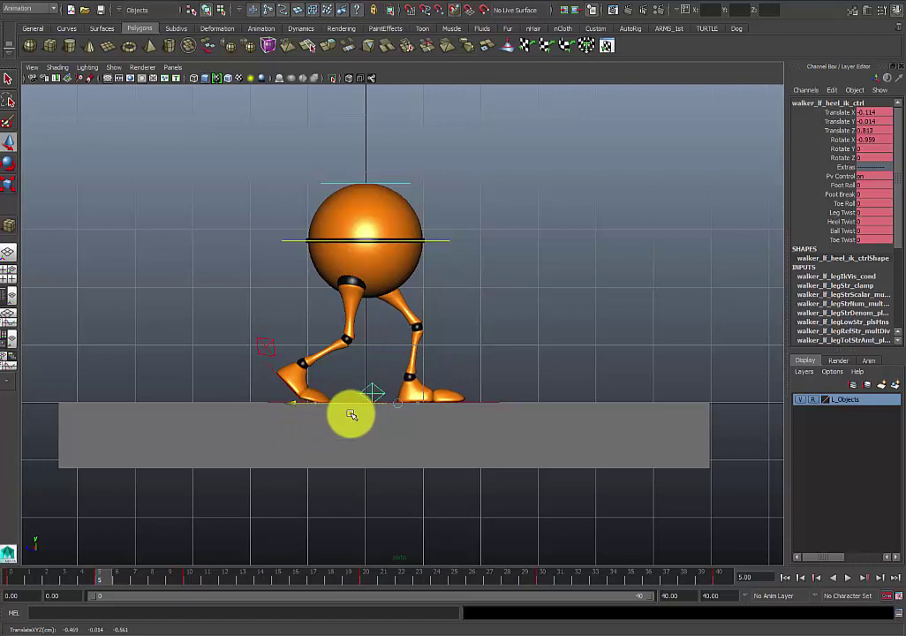
left_click(266, 354)
mouse_move(277, 373)
left_mouse_down()
mouse_move(288, 362)
mouse_move(272, 366)
left_mouse_up()
key("e")
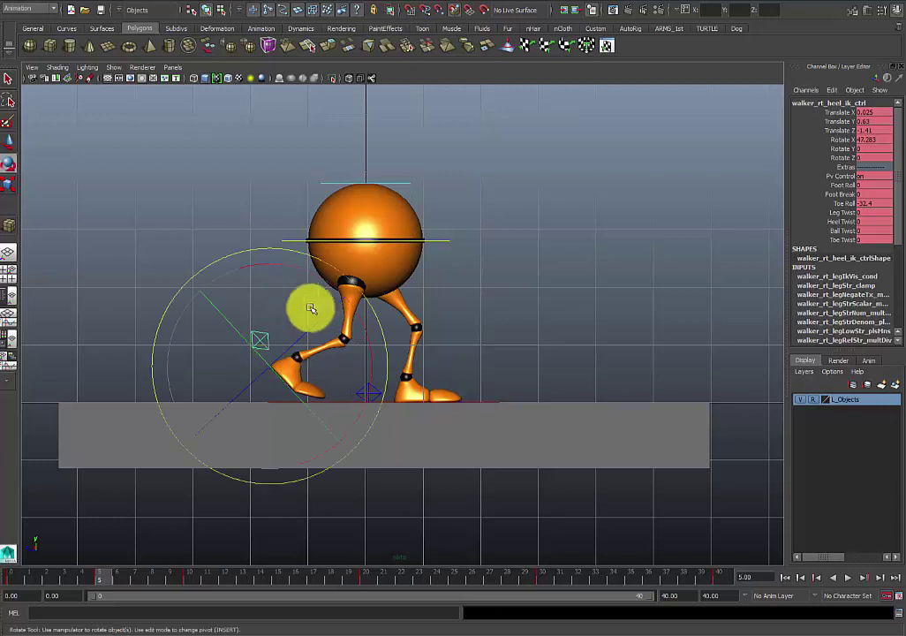
left_click_drag(315, 277, 384, 317)
key("w")
left_click_drag(273, 371, 293, 344)
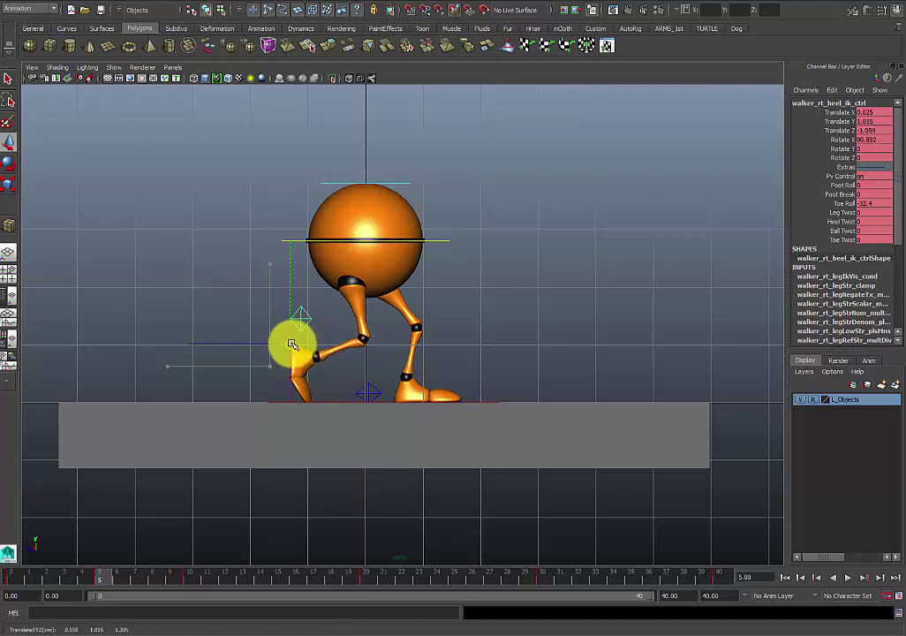
- Compare the frame 5 pose with the contact pose at frame 0, and key all the character's controls at frame 5
key("alt+v")
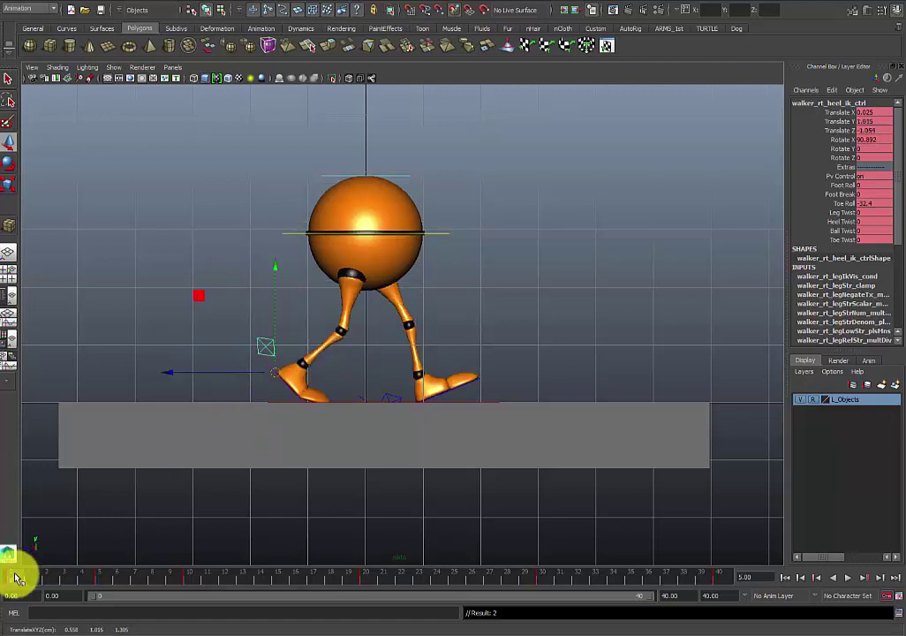
left_click(105, 579)
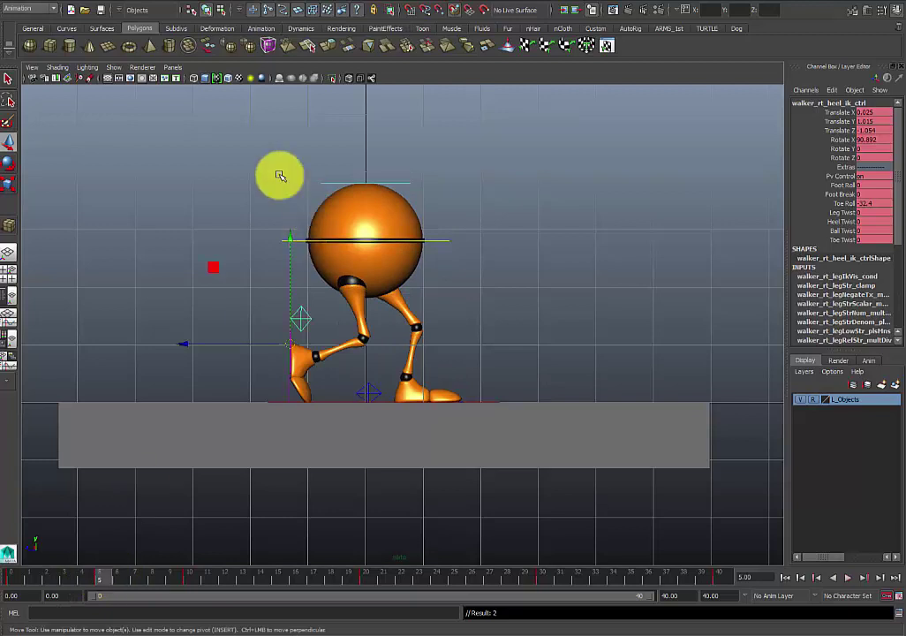
left_click_drag(194, 170, 545, 521)
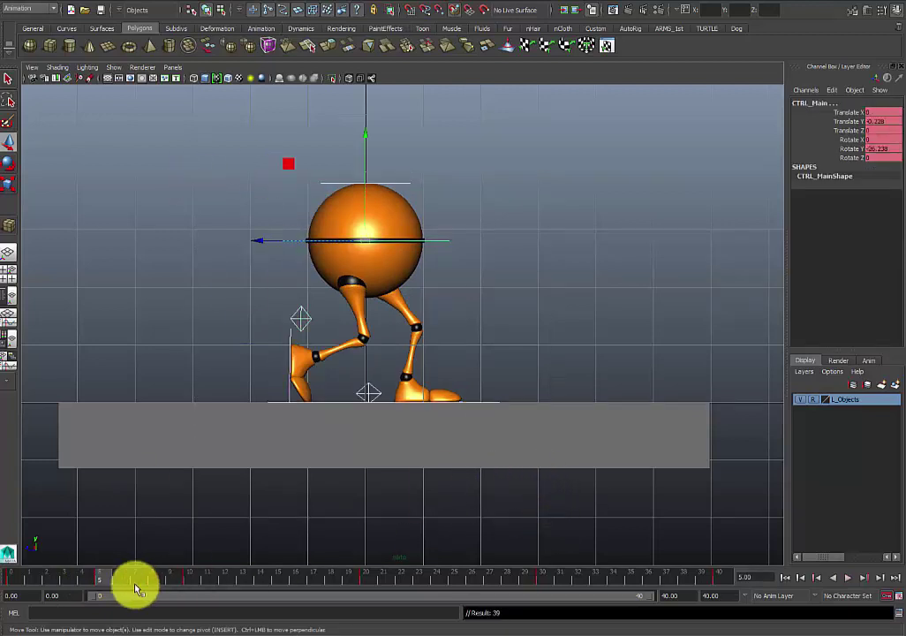
key("alt+v")
- Go to frame 15 and raise the main body control to about 0.081 in Y for the up pose
left_click_drag(89, 601, 272, 604)
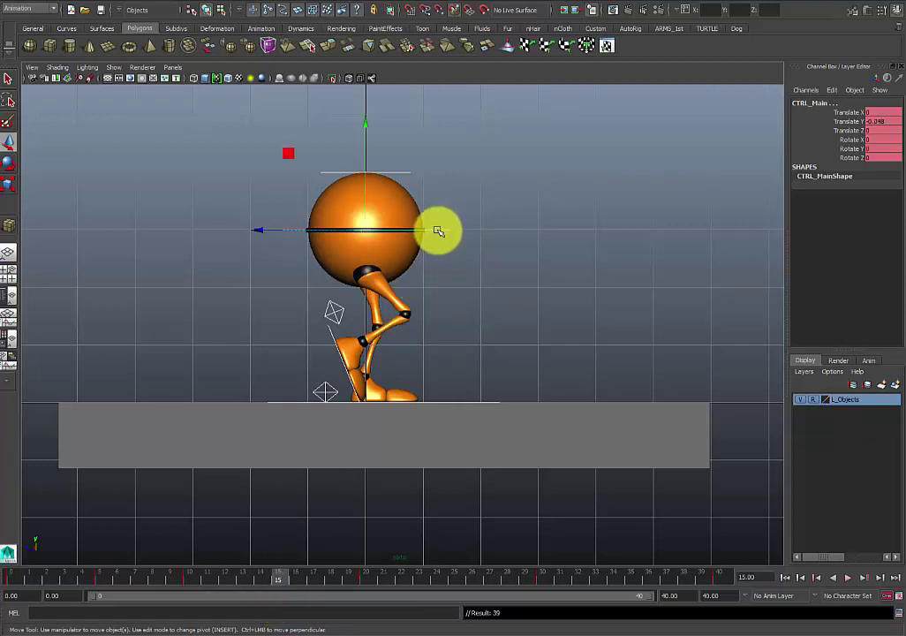
left_click(367, 582)
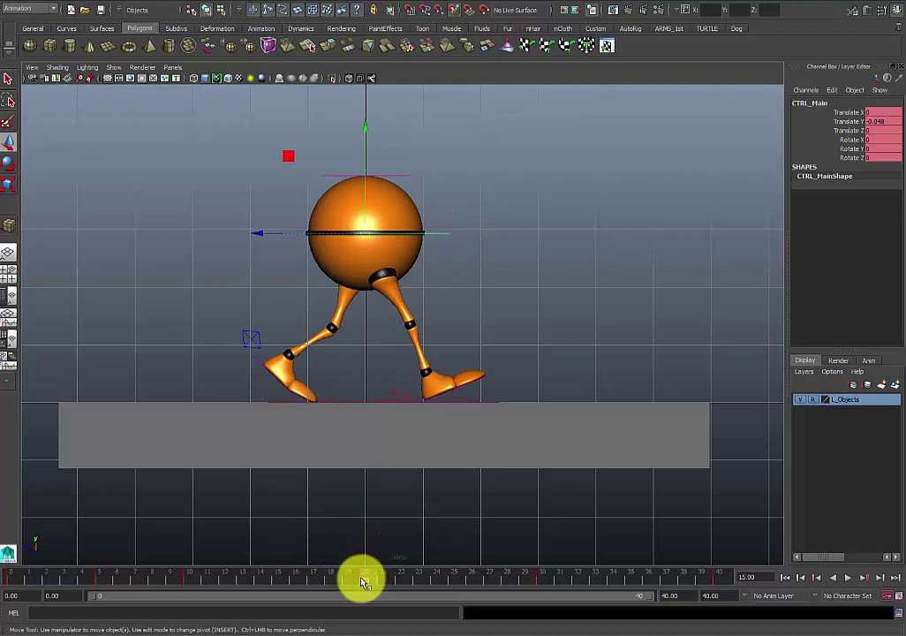
left_click_drag(360, 581, 287, 588)
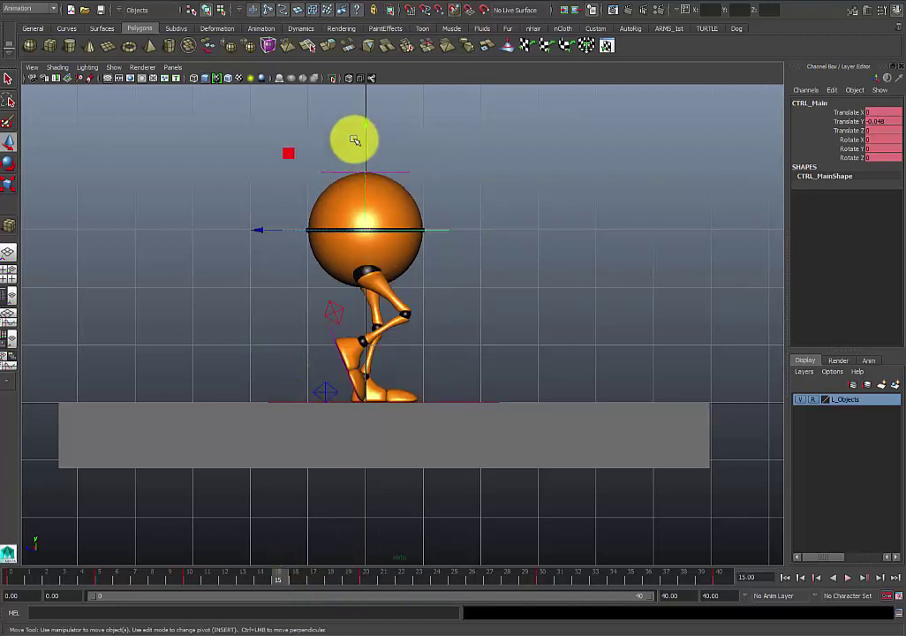
middle_click_drag(368, 125, 364, 117)
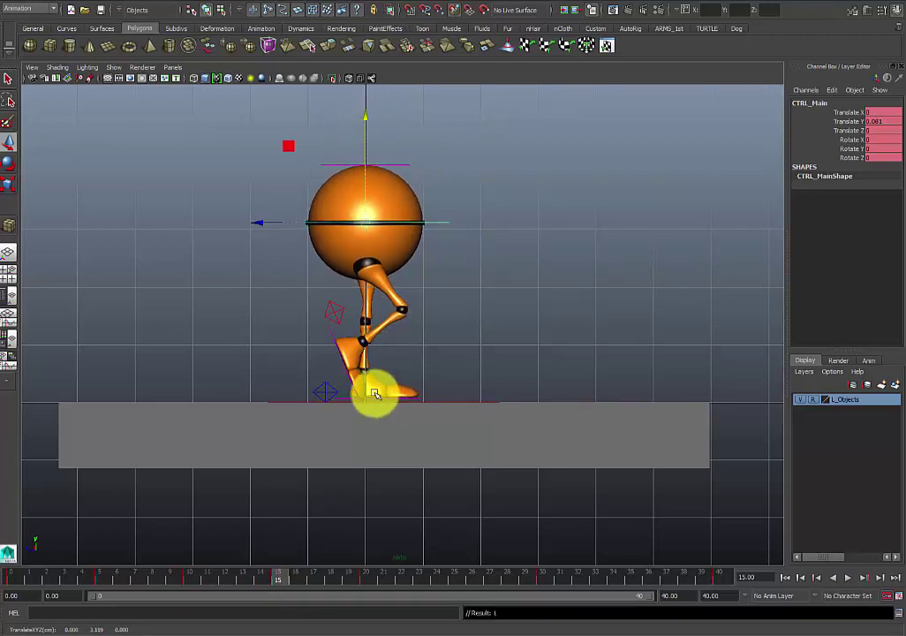
- At frame 15, rotate the left heel IK control to about 35.692 in X and move it to about 0.425 in Y and -0.81 in Z
left_click(329, 392)
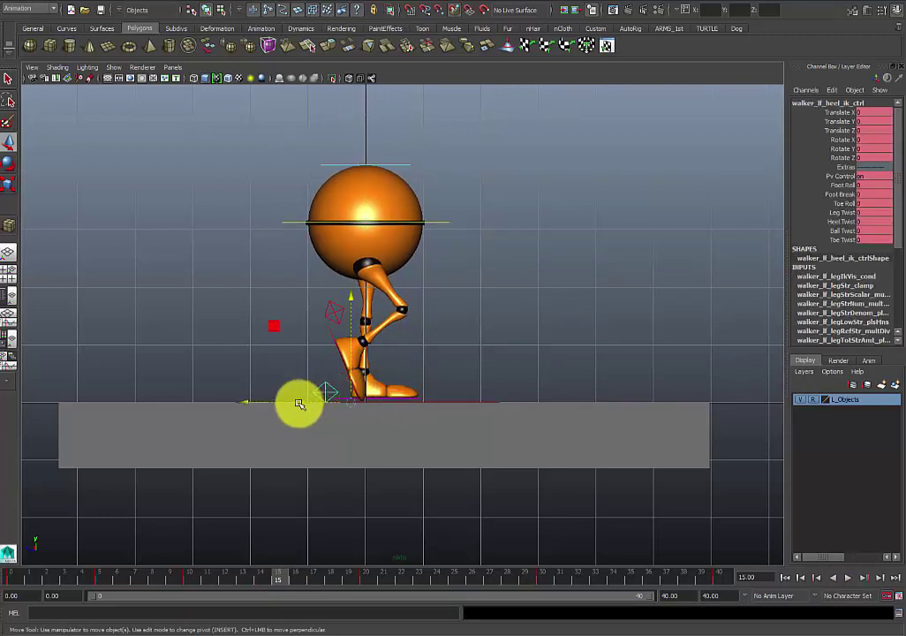
left_click_drag(300, 404, 265, 399)
key("e")
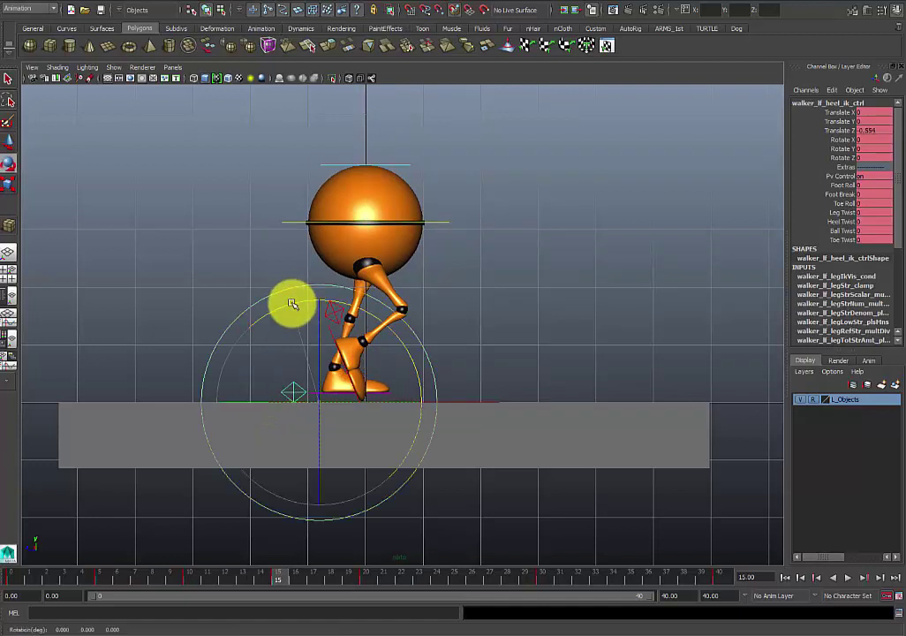
left_click_drag(292, 304, 356, 303)
left_click(363, 329)
key("w")
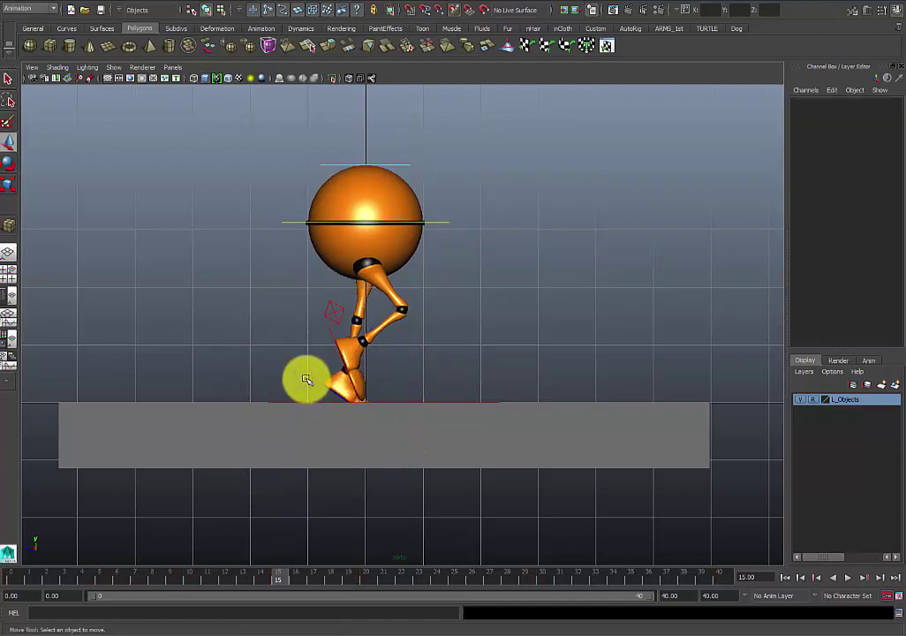
left_click(317, 383)
left_click_drag(315, 403, 308, 375)
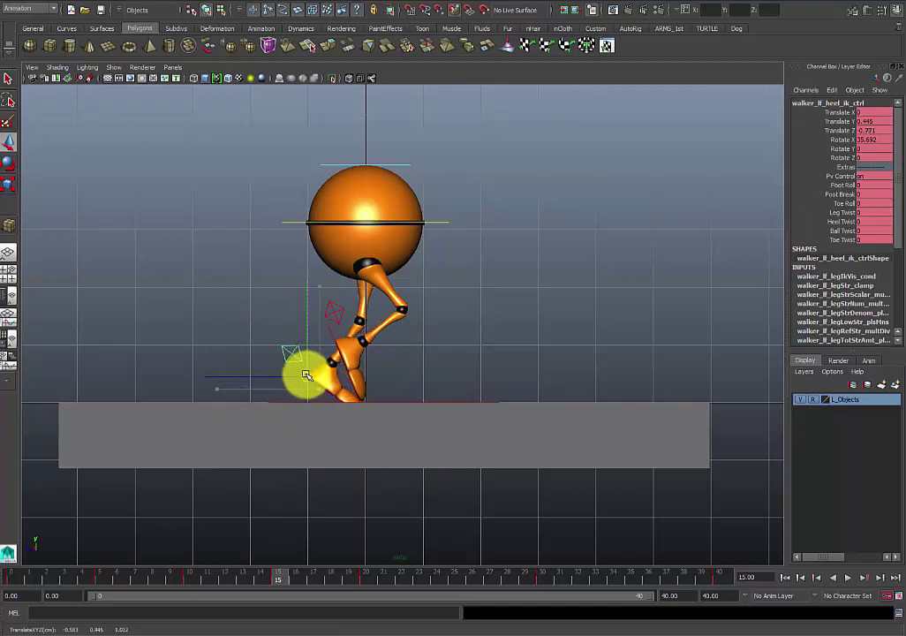
- Set the left foot's Toe Roll to -20 at frame 15 and key the control
left_click(843, 204)
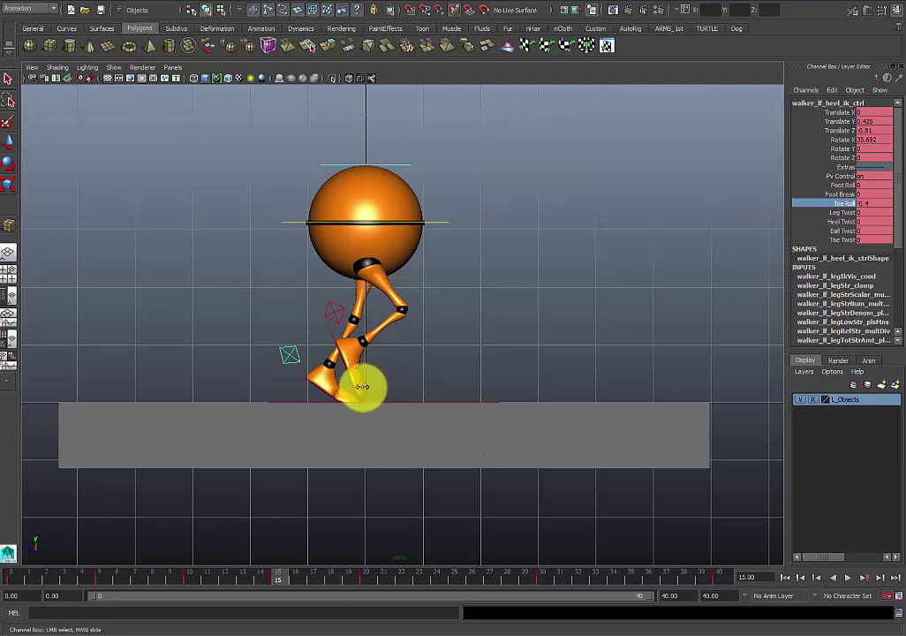
middle_click_drag(364, 384, 314, 386)
key("s")
- Swing the right foot forward at frame 15, with the heel control at about 29.519 in Rotate X, 0.772 in Y and 0.39 in Z
left_click(343, 320)
key("w")
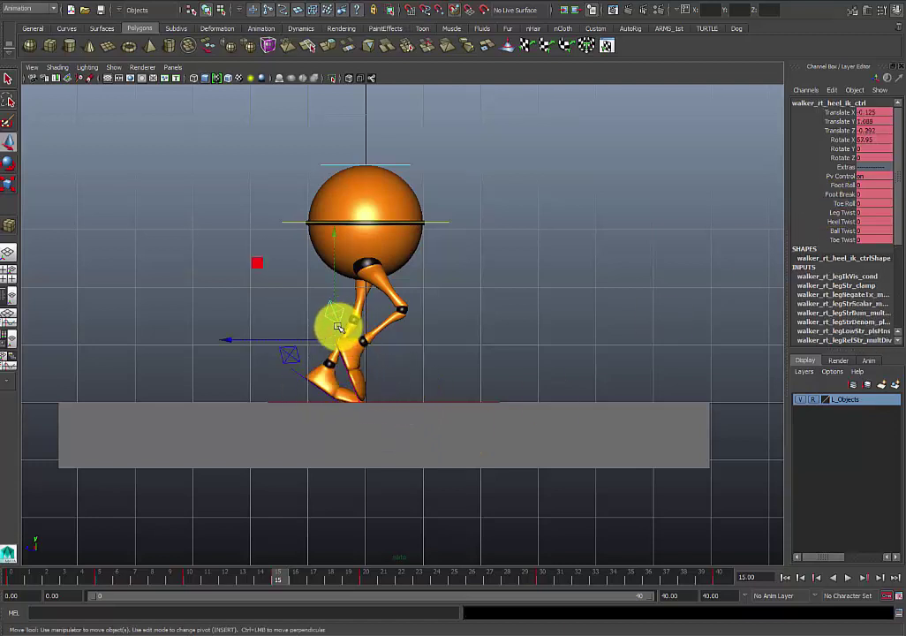
left_click_drag(337, 339, 372, 332)
key("e")
left_click_drag(412, 237, 325, 248)
key("w")
left_click_drag(369, 332, 373, 360)
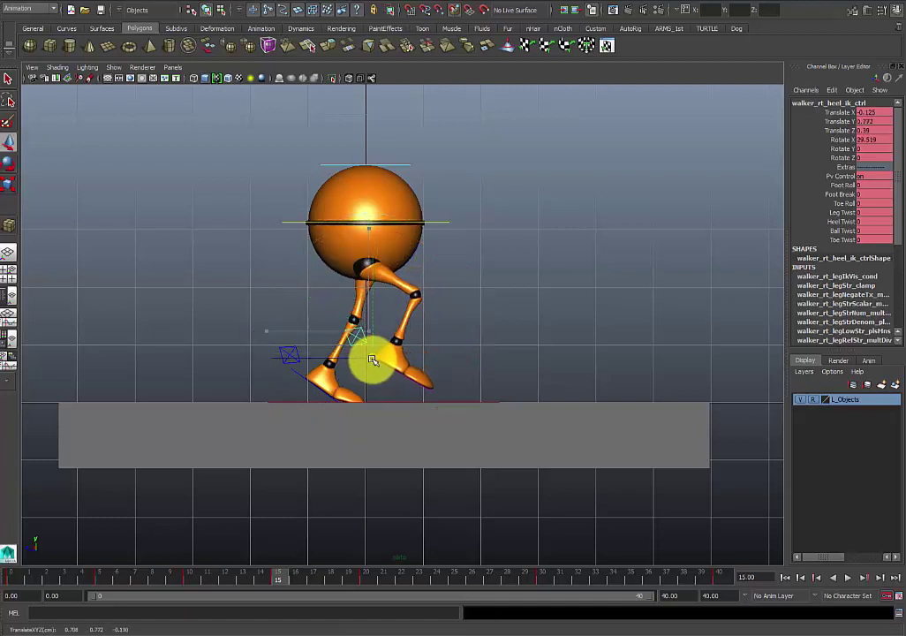
- Rotate the main body control in Y at frame 15 to turn the hips with the swinging right leg
left_click(434, 224)
key("e")
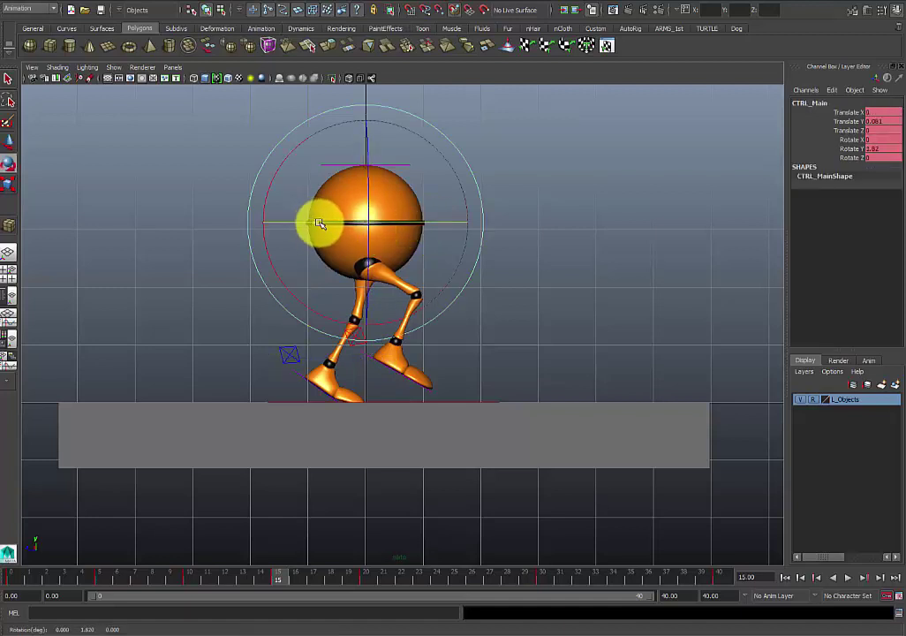
left_click_drag(320, 224, 275, 373)
- Slide the left heel control back to about -0.86 in Z at frame 15, and scrub from frame 10 to 20 to check the motion
left_click(282, 363)
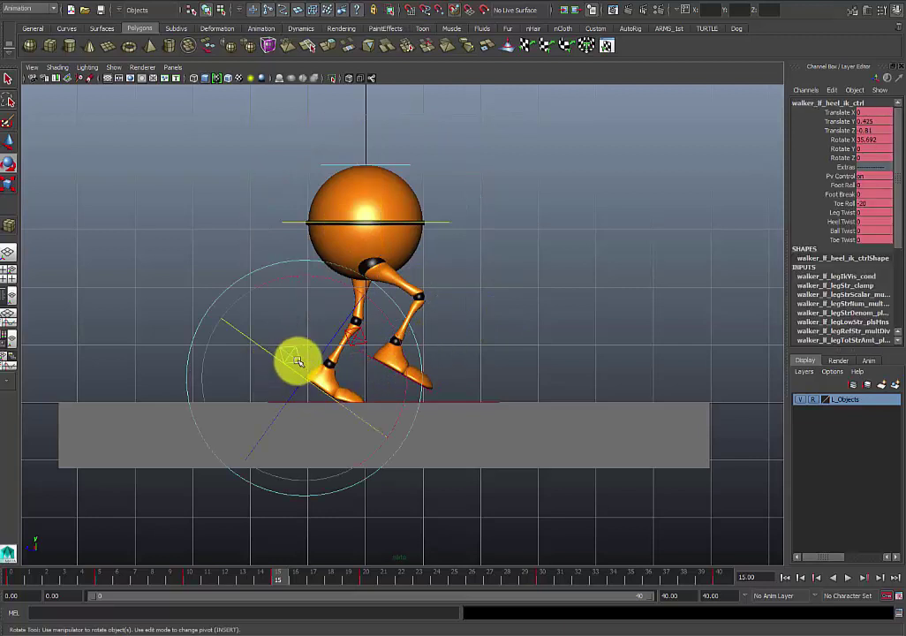
key("w")
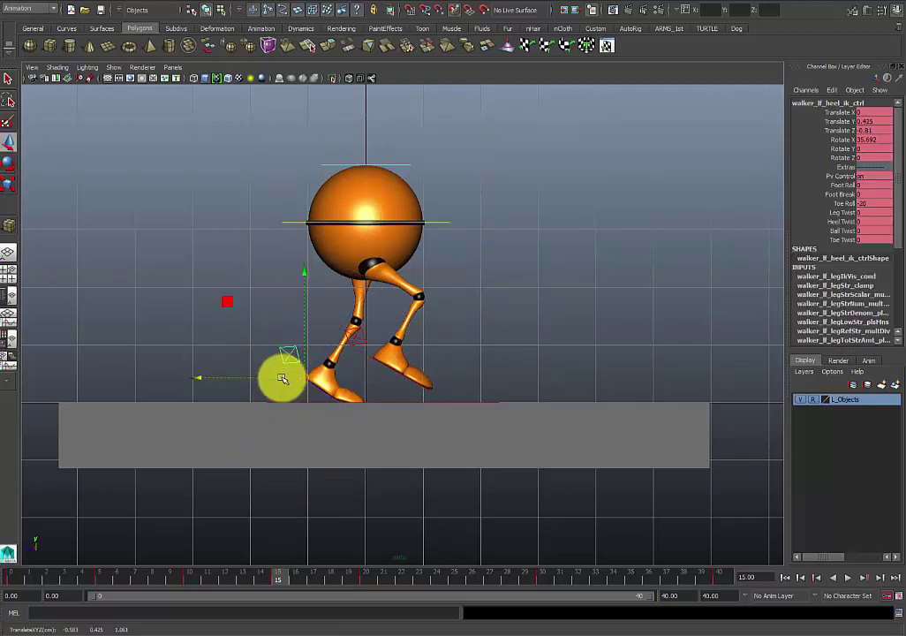
key("z")
left_click(285, 363)
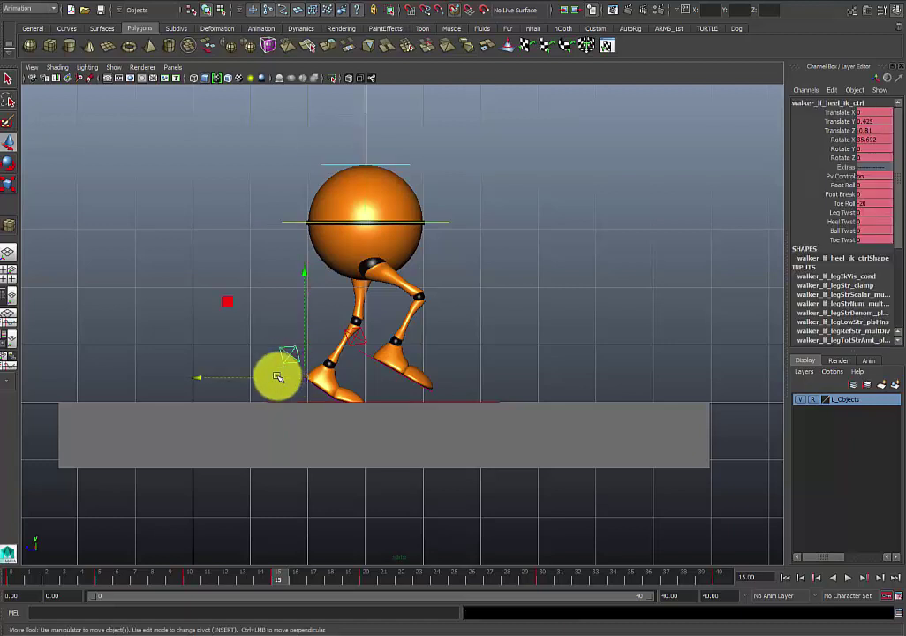
left_click(176, 583)
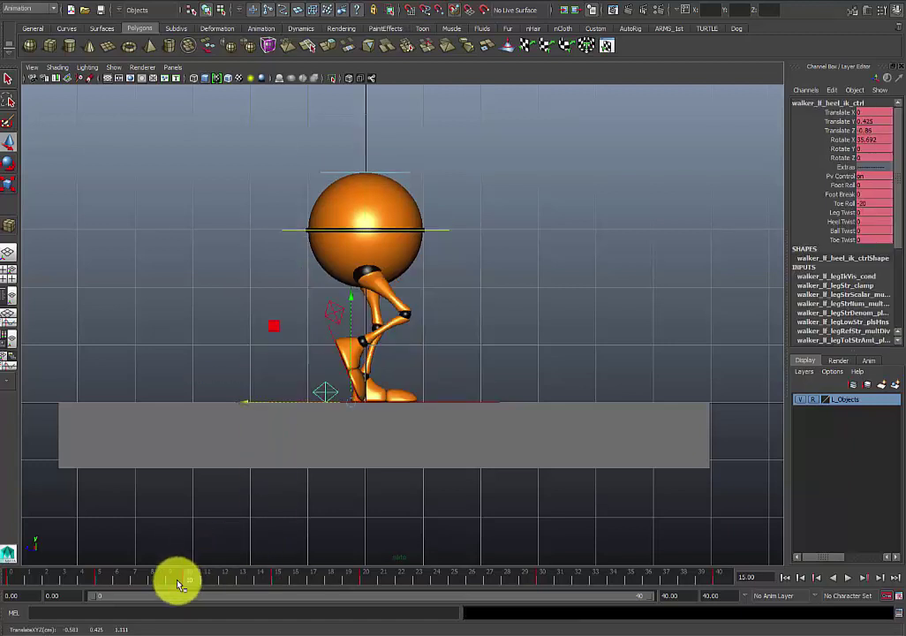
left_click_drag(177, 583, 374, 579)
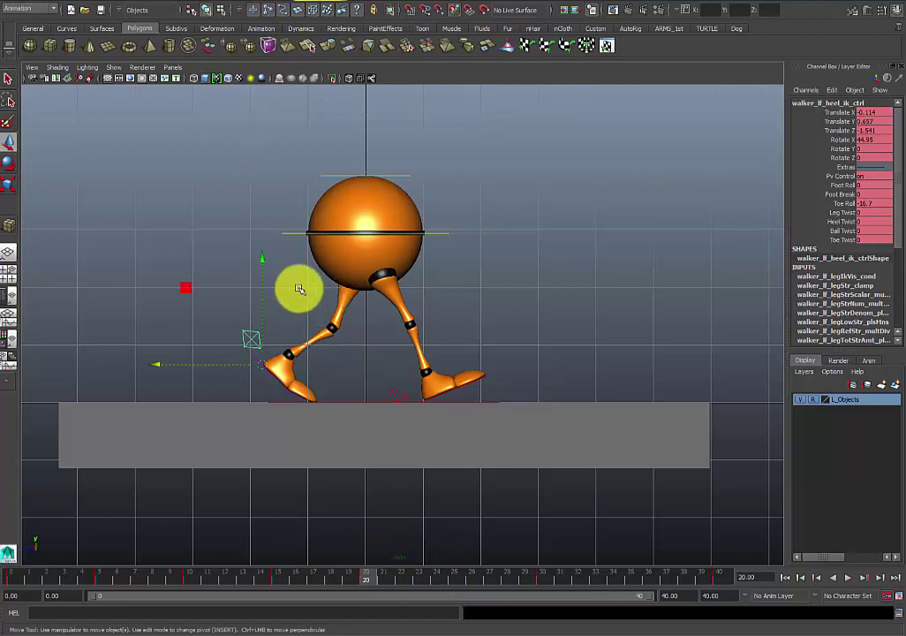
- Using the frame 5 pose as reference, set the left heel control at frame 25 to about 82.245 in Rotate X, 0.993 in Y and -1.195 in Z
left_click_drag(350, 583, 415, 584)
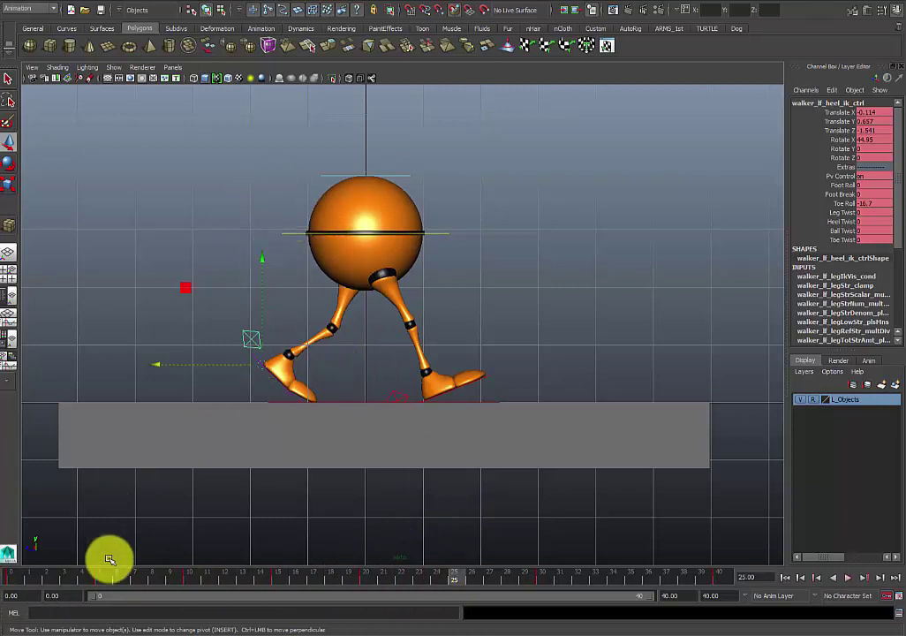
double_click(104, 583, "shift")
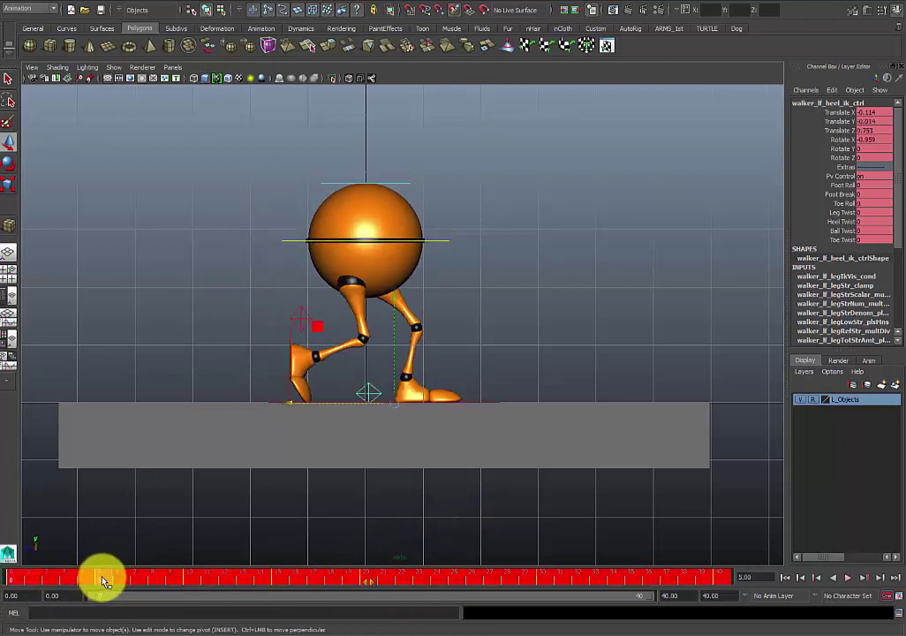
left_click(103, 583)
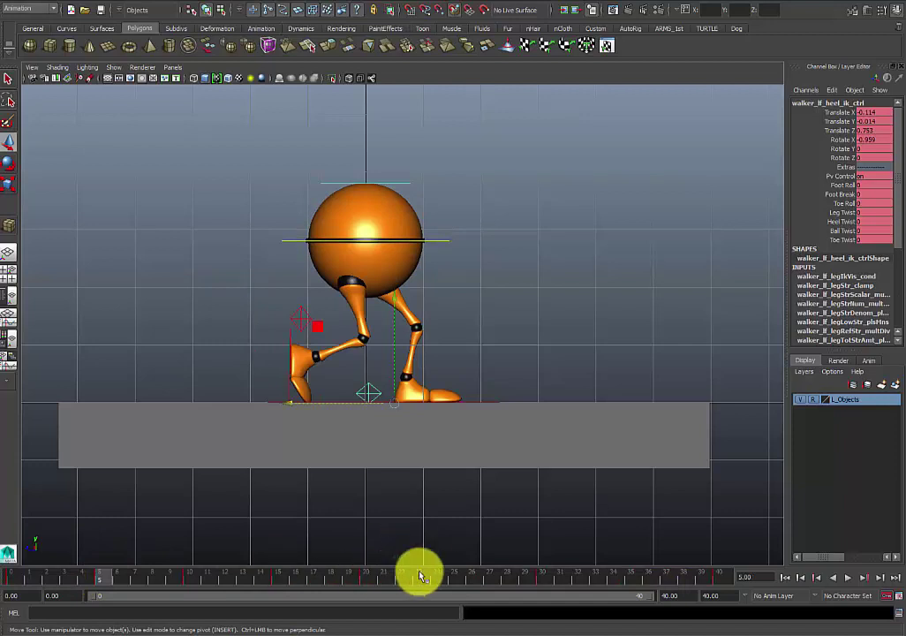
left_click(452, 580)
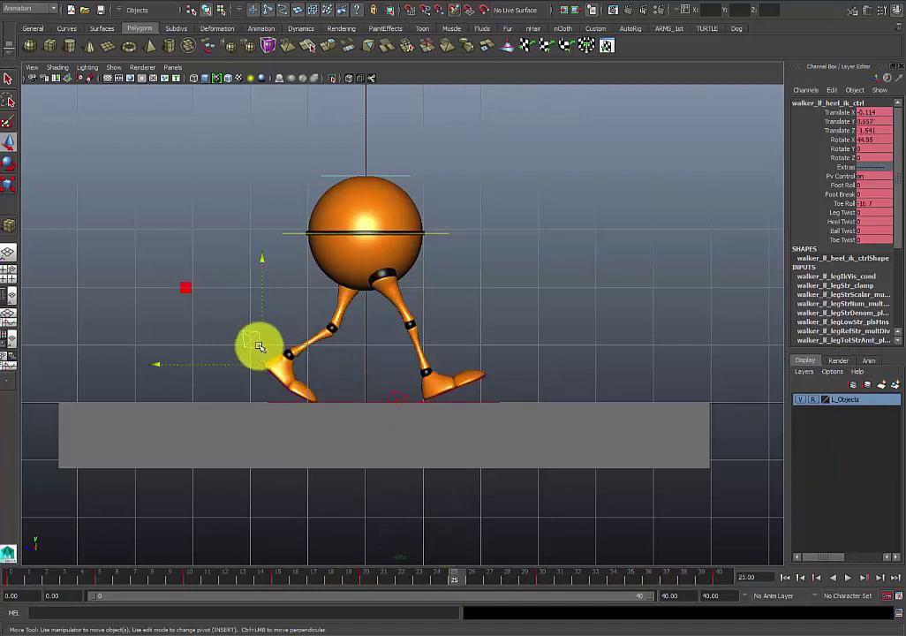
left_click_drag(264, 364, 277, 363)
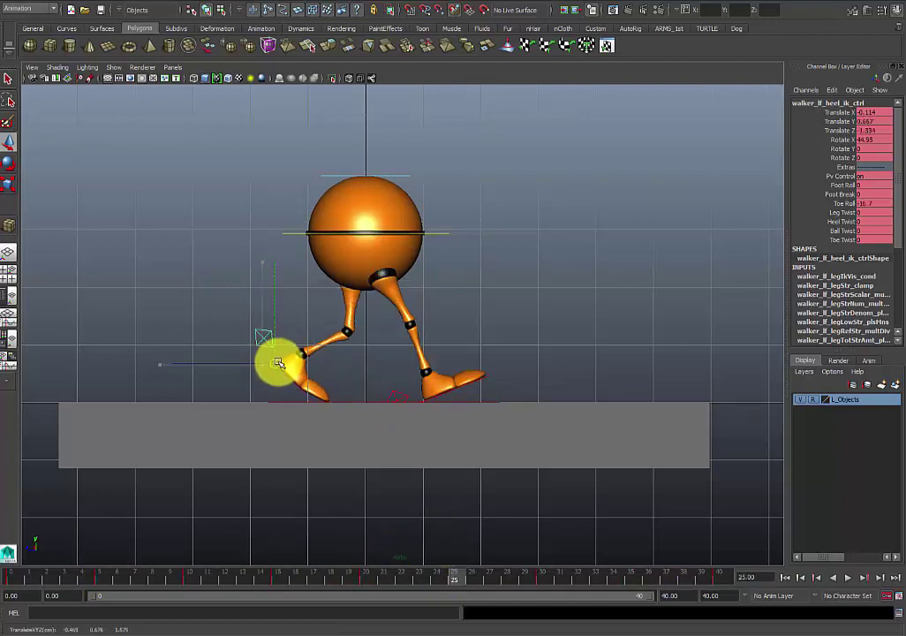
key("e")
left_click_drag(308, 264, 284, 341)
key("w")
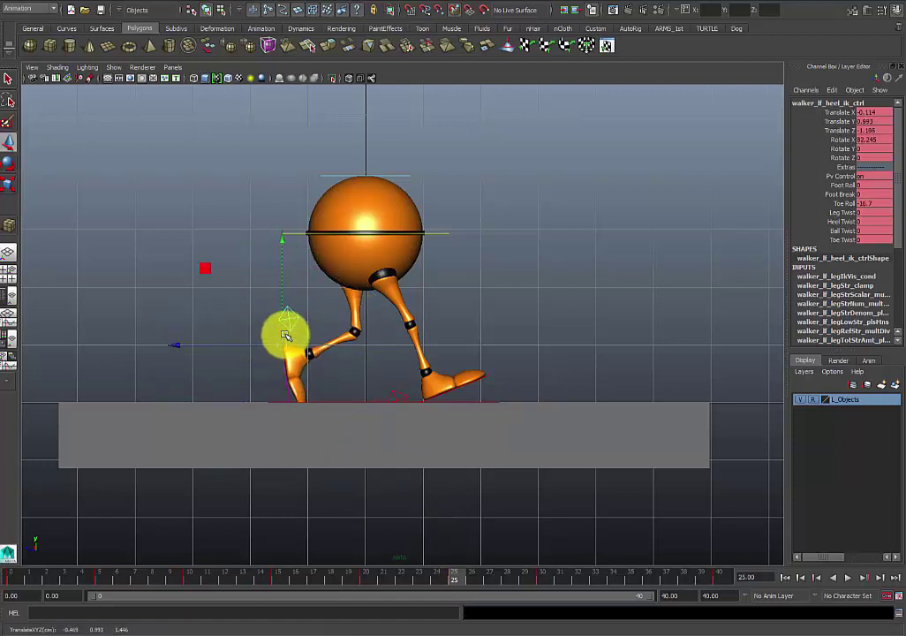
left_click(285, 335)
left_click(284, 343)
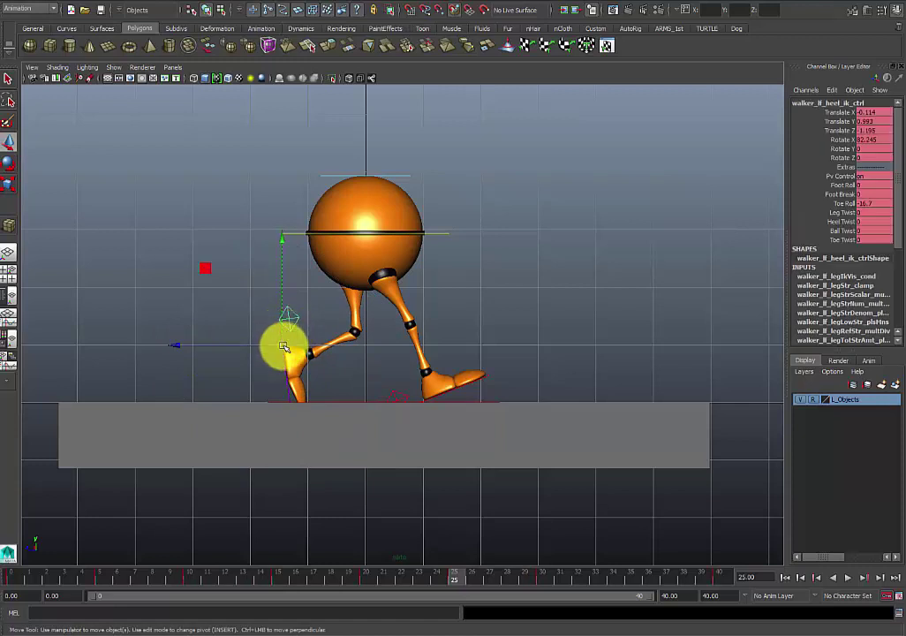
- Rotate the right heel IK control flat to the ground at frame 25 and slide the foot slightly back in Z
left_click(411, 396)
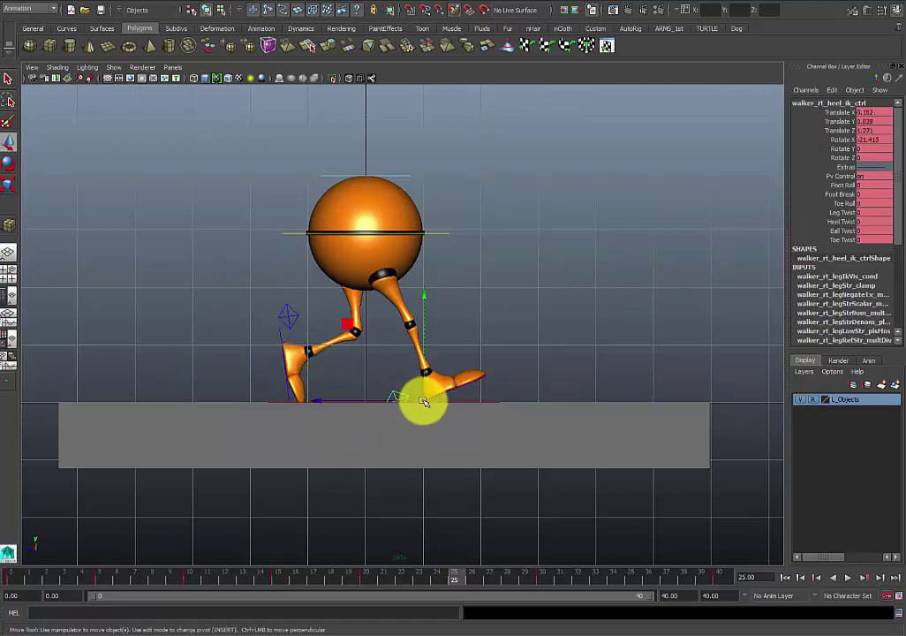
key("e")
left_click_drag(397, 320, 461, 320)
key("w")
left_click_drag(397, 401, 382, 402)
- Lower the main body control to about -0.278 in Y at frame 25 for the down pose
left_click(367, 256)
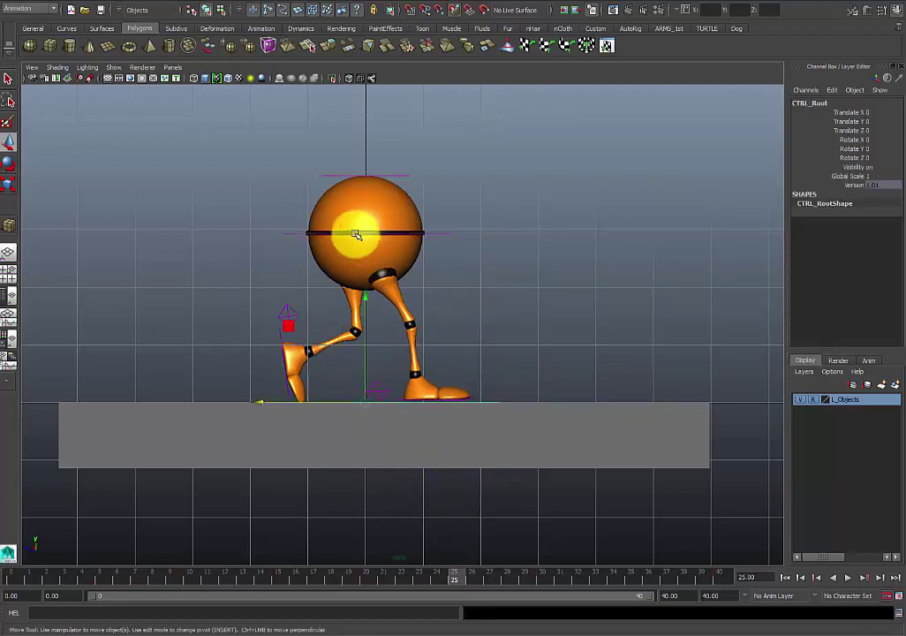
left_click(370, 208)
left_click_drag(365, 195, 366, 203)
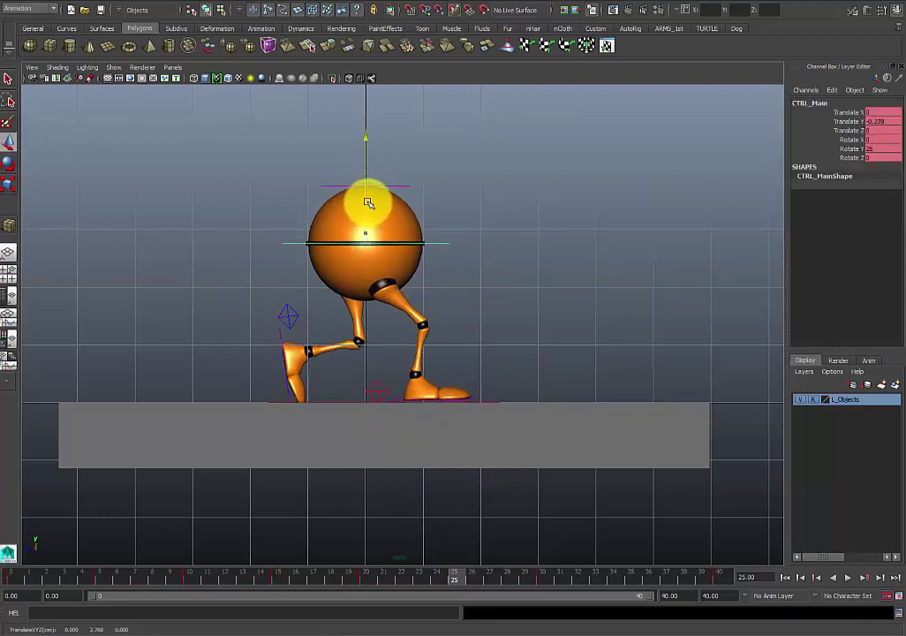
- Select all the character's controls and key them at frame 25
left_click(332, 204)
left_click_drag(238, 171, 619, 488)
right_click_drag(659, 456, 639, 395, "alt")
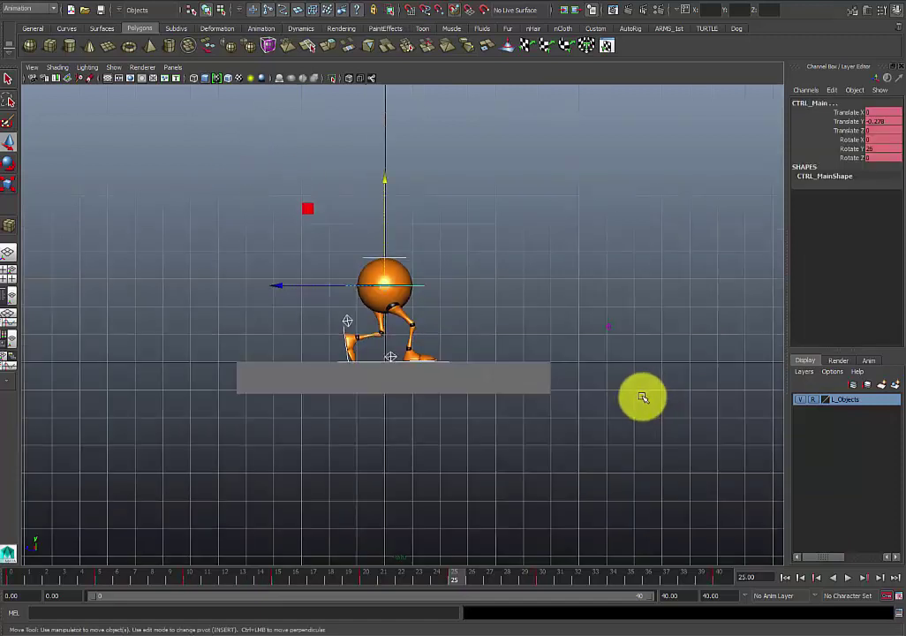
key("s")
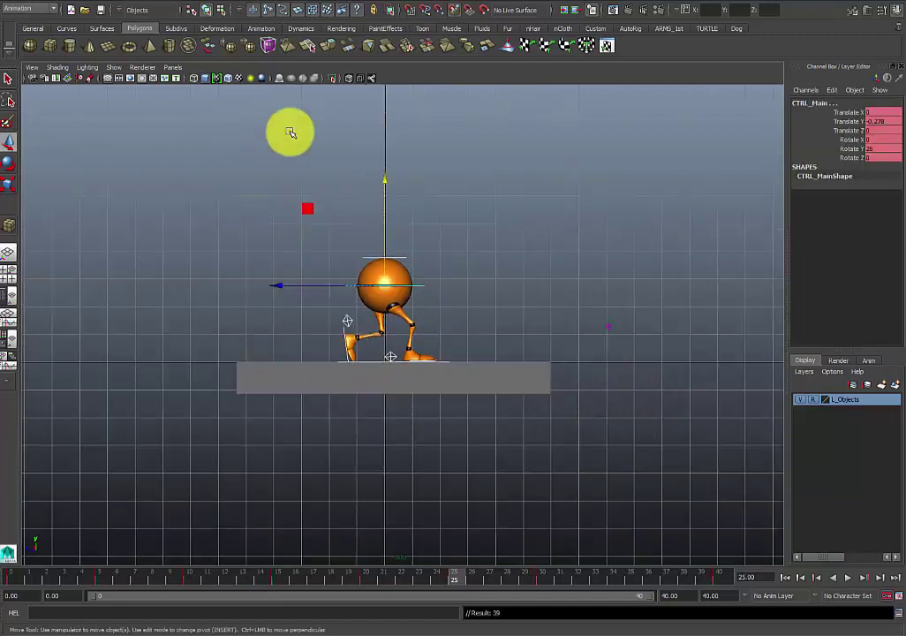
- Add the remaining control in front of the character to the selection and key all controls at frame 25
left_click_drag(495, 307, 747, 515, "shift")
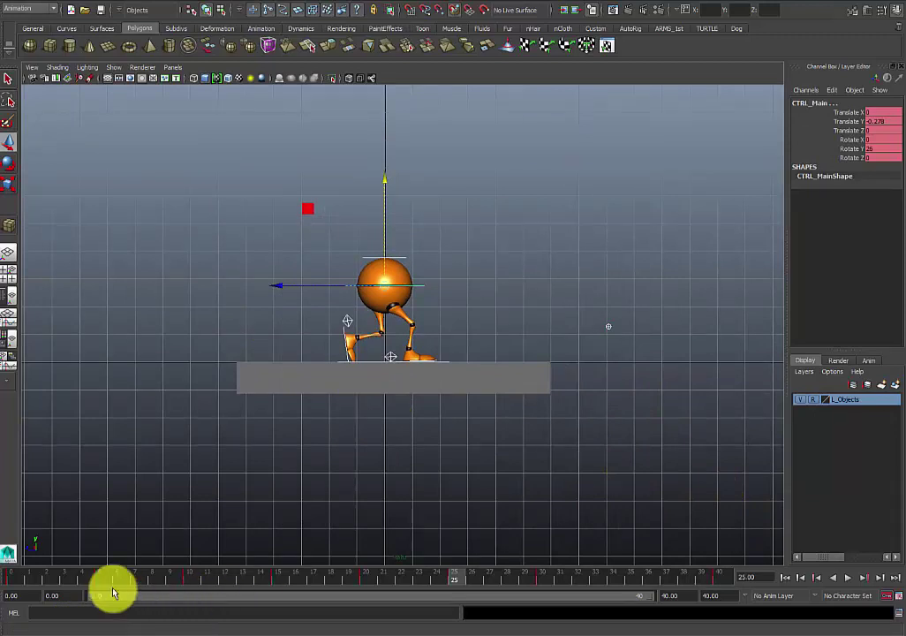
key("s")
- Compare the walk poses at frames 5, 15, 20, 25 and 30 in the side view
left_click(99, 580)
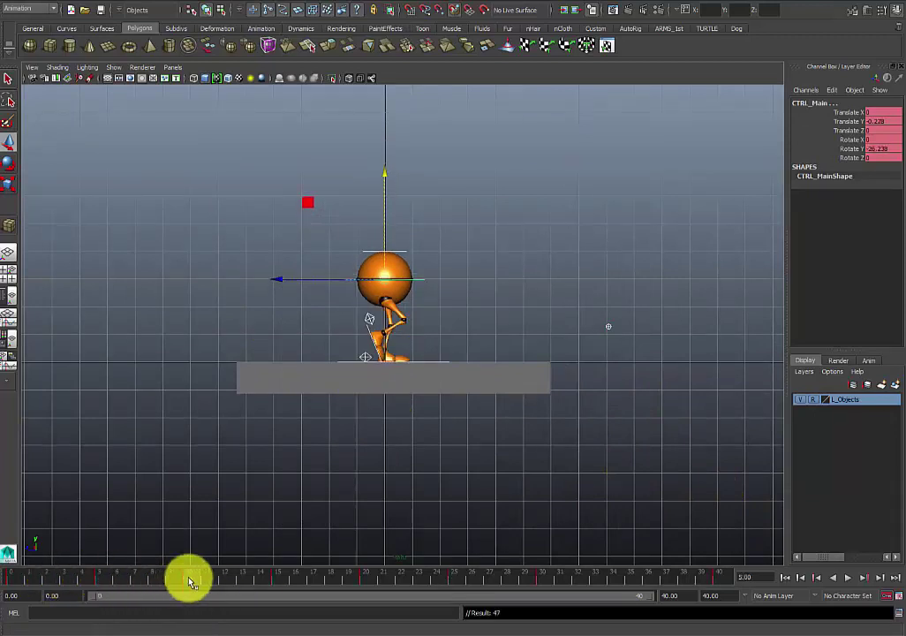
left_click(278, 580)
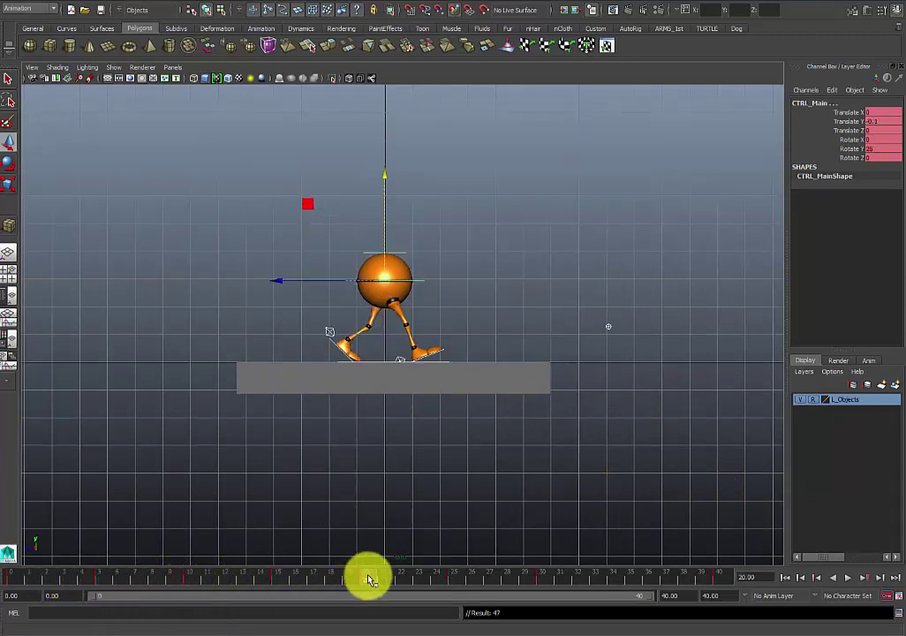
left_click(458, 579)
left_click(545, 579)
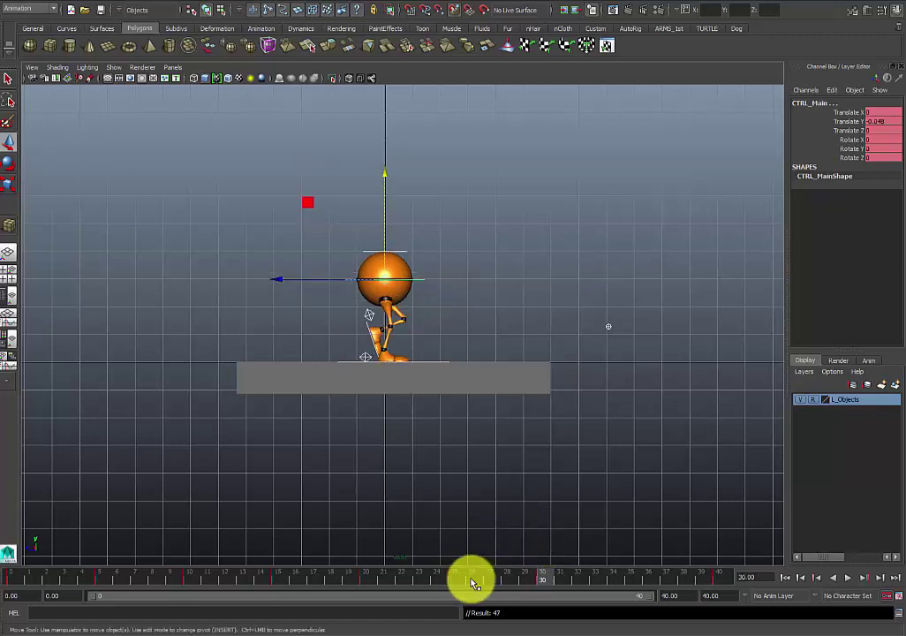
double_click(457, 578)
left_click(457, 577)
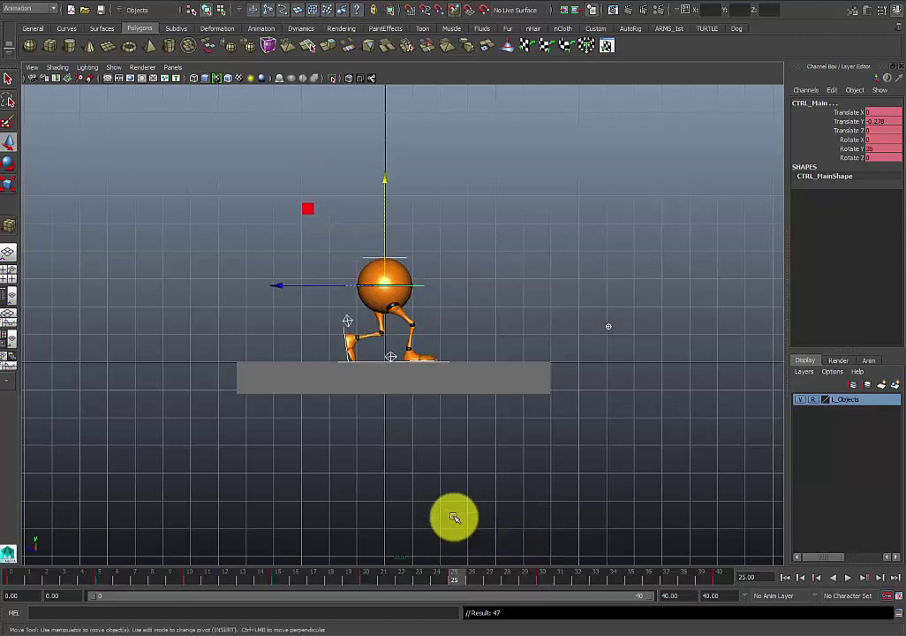
scroll(451, 516, "up", 3)
double_click(270, 578)
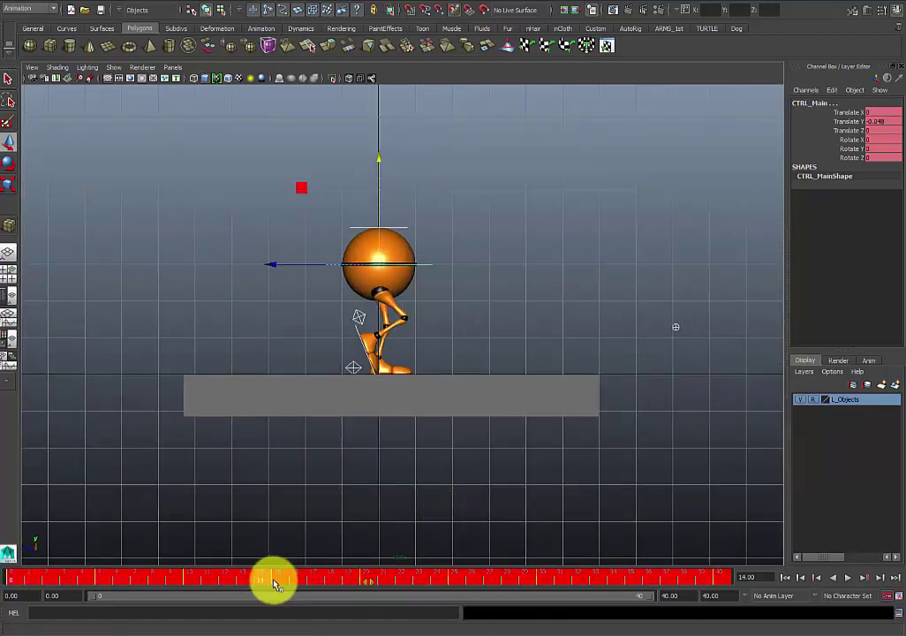
left_click(275, 580)
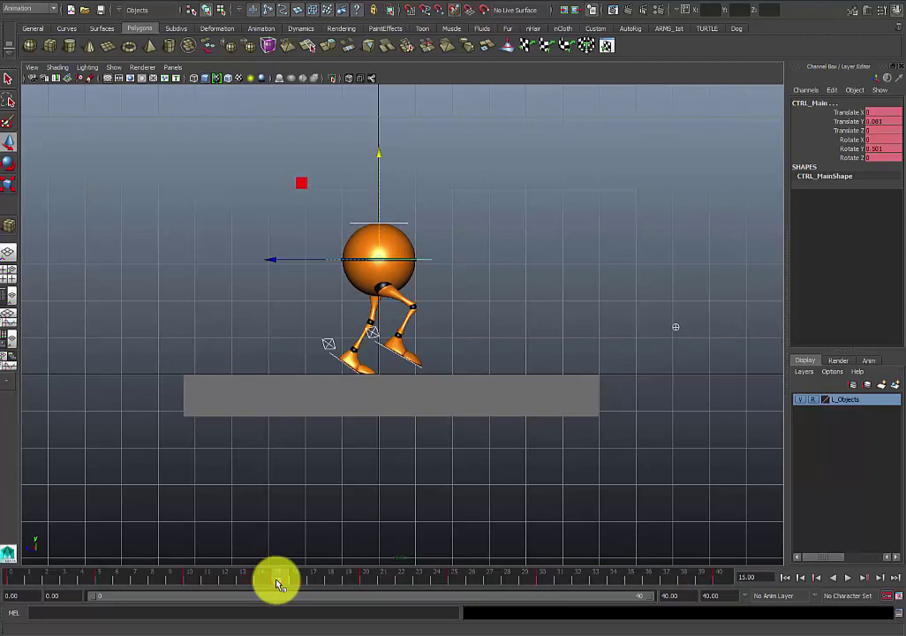
left_click(542, 580)
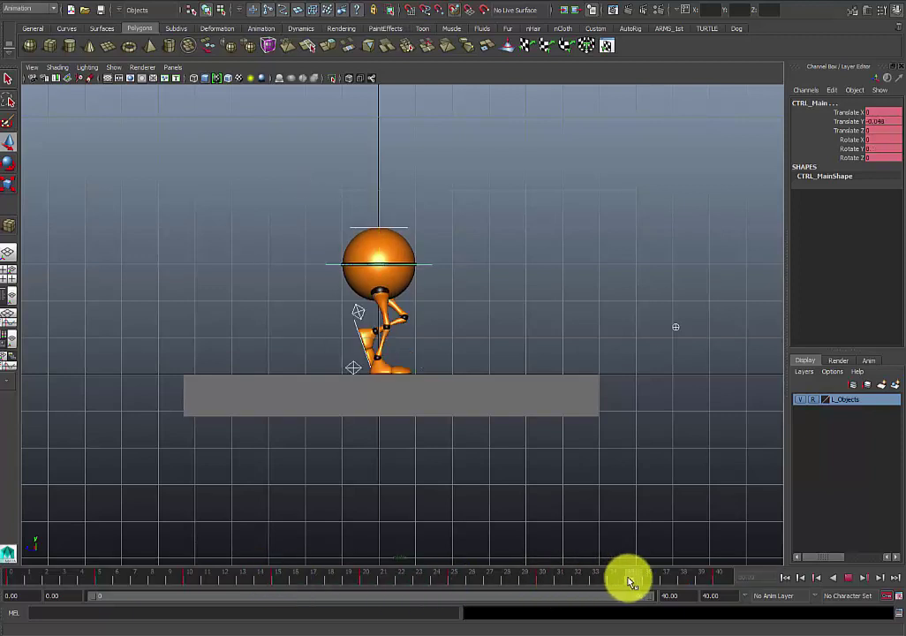
- At frame 35, swing the left heel IK control forward to about 0.815 in Y, 0.583 in Z and 30.67 in Rotate X
left_click(630, 580)
key("w")
scroll(528, 451, "up", 4)
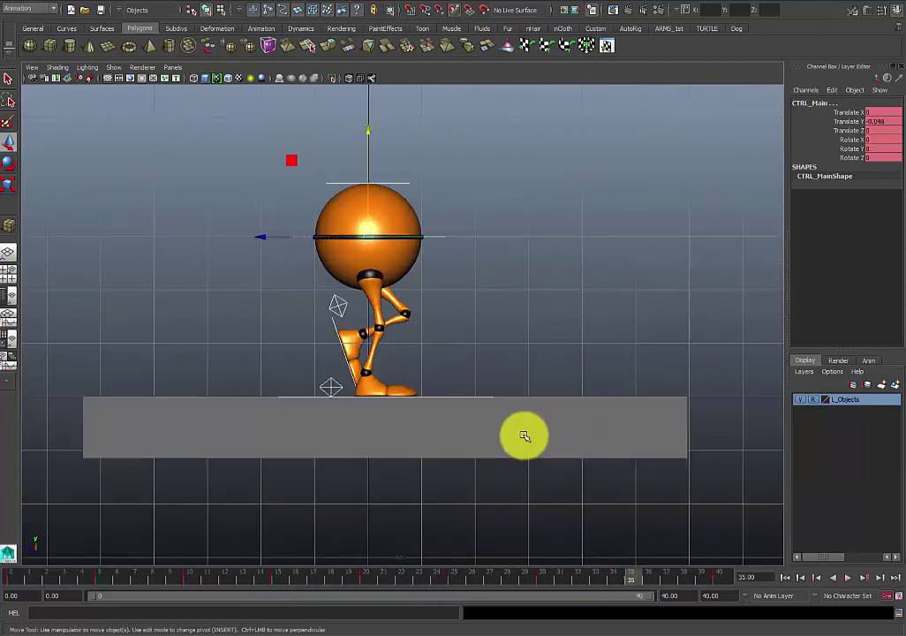
left_click(330, 314)
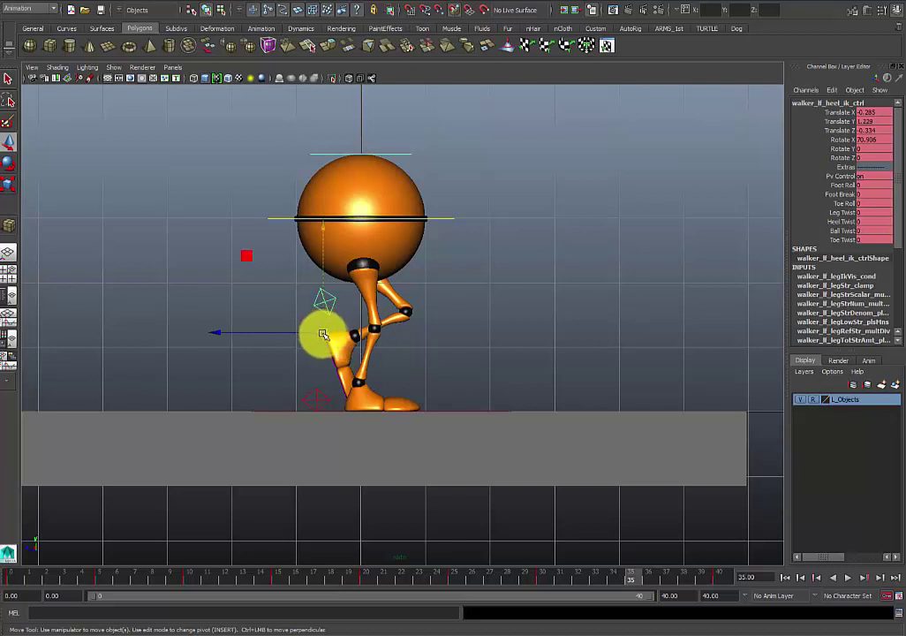
left_click_drag(323, 332, 390, 324)
key("e")
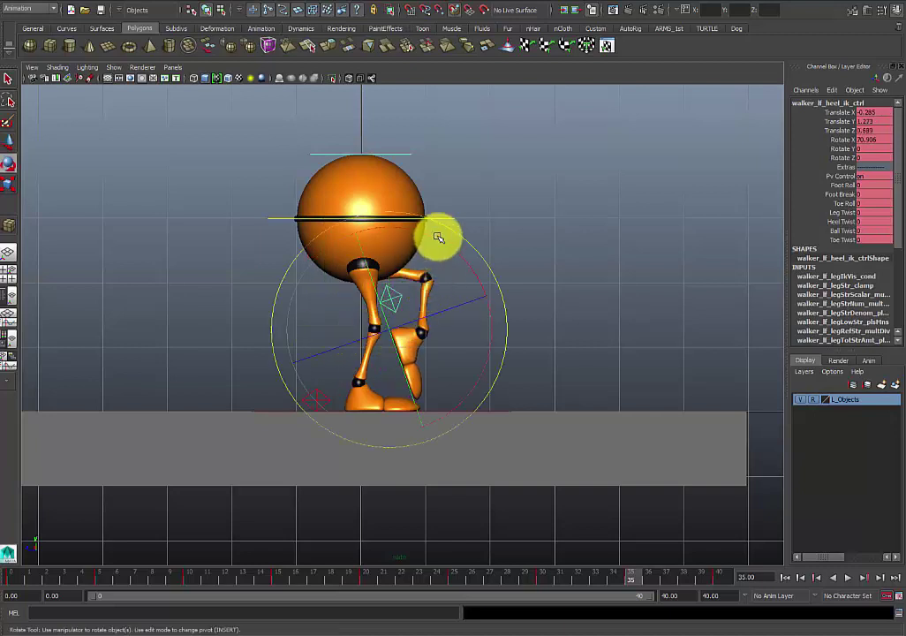
left_click_drag(437, 240, 368, 233)
key("w")
left_click_drag(389, 329, 382, 358)
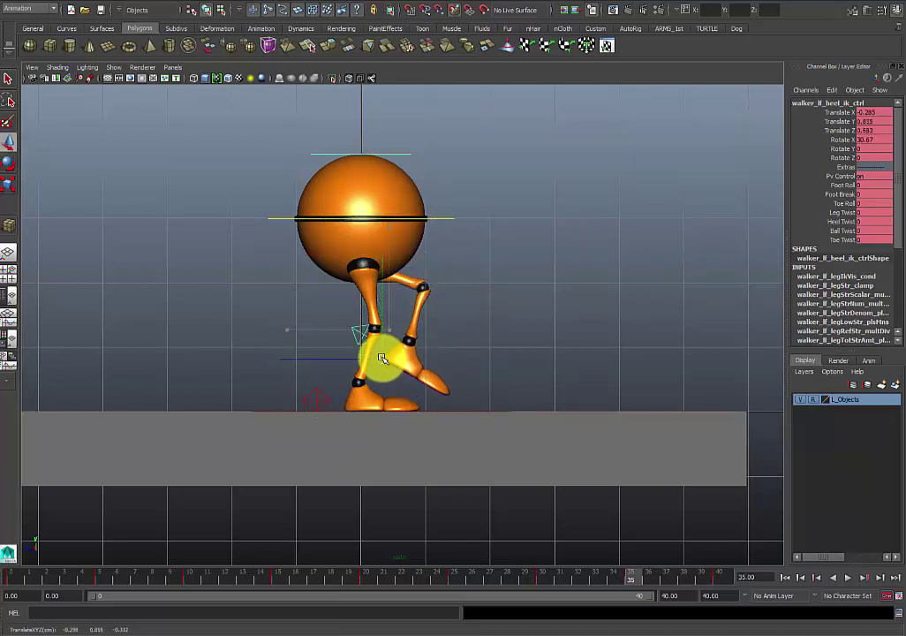
- Rotate the main body control to about -18.807 in Y at frame 35
left_click(450, 223)
key("e")
left_click_drag(427, 216, 400, 258)
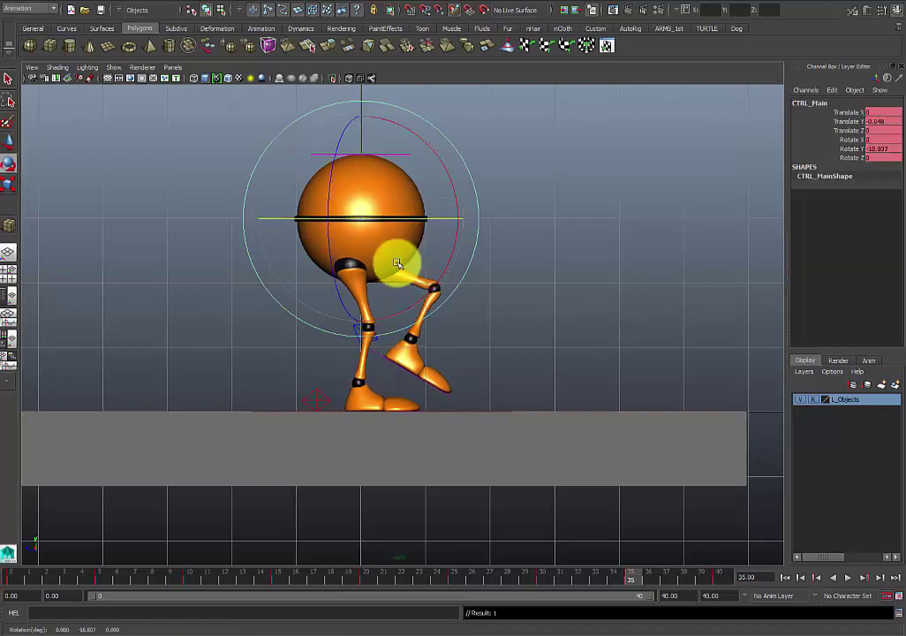
- Move the right heel IK control back to about 0.52 in Y and -1.173 in Z, with Rotate X about 52.954, at frame 35
key("w")
left_click(330, 400)
left_click(324, 415)
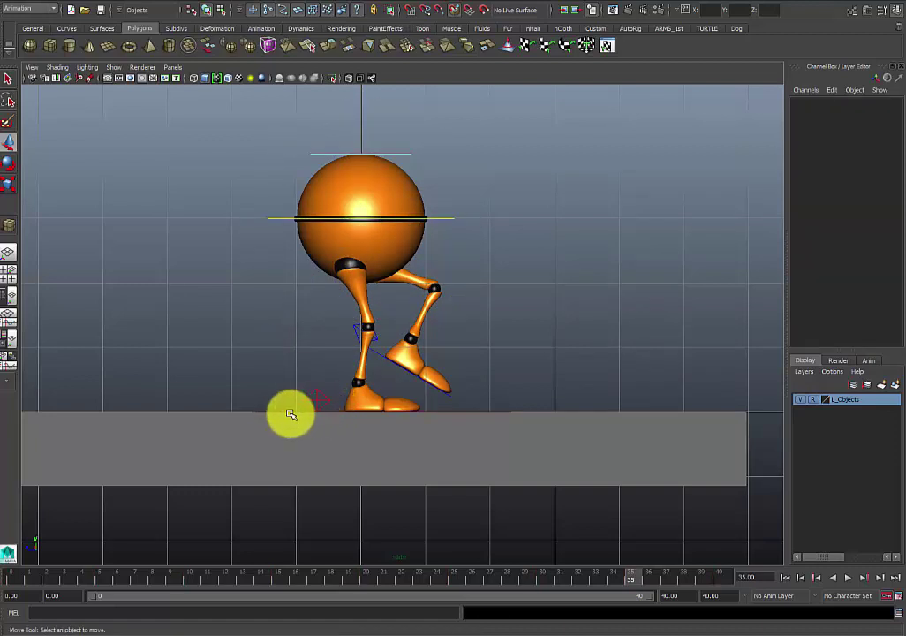
key("ctrl+z")
left_click_drag(298, 410, 233, 411)
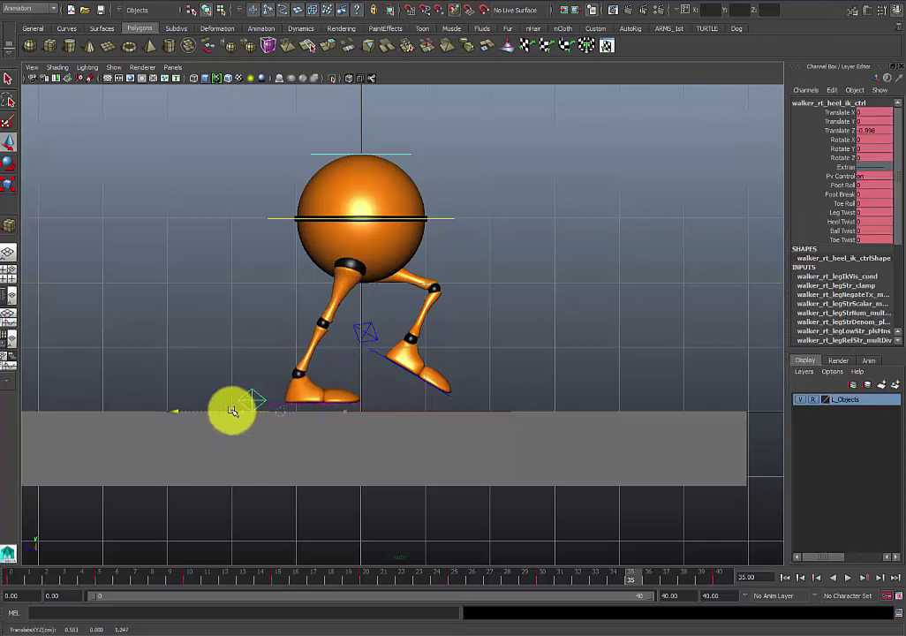
key("e")
left_click_drag(318, 312, 270, 381)
key("w")
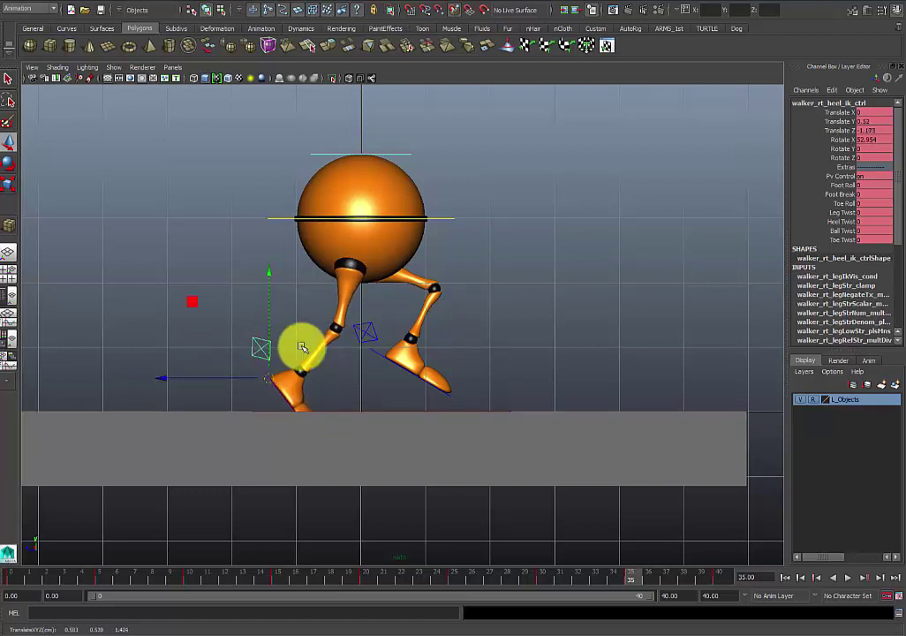
- Raise the main body to about -0.03 in Y and set the right heel control's Toe Roll to about -45 at frame 35
left_click(373, 201)
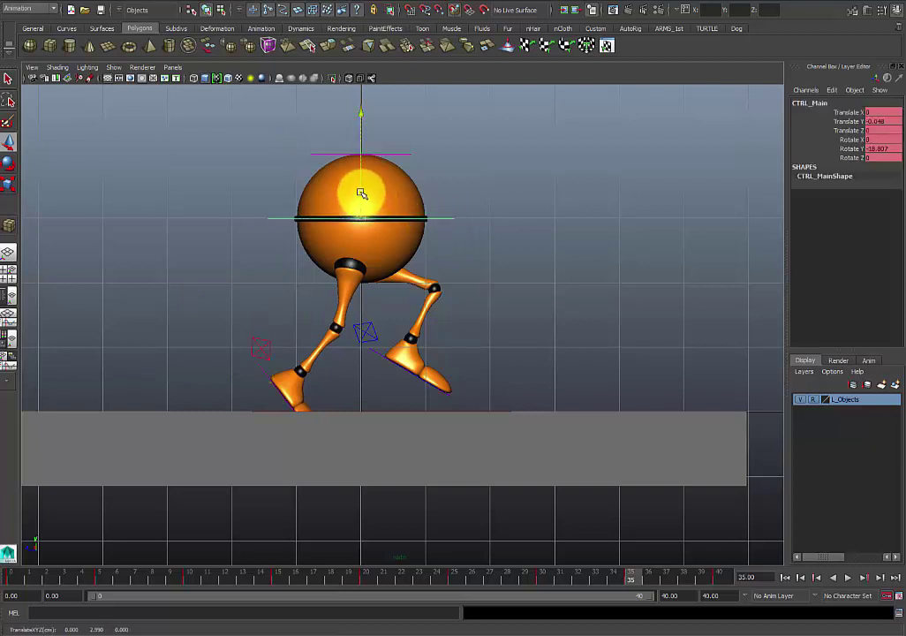
left_click_drag(361, 193, 360, 191)
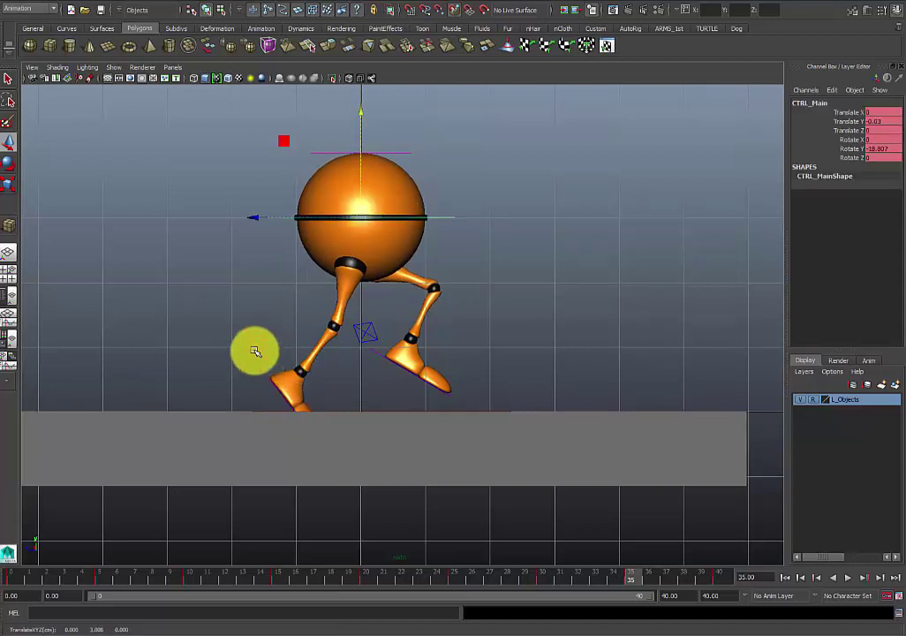
left_click(283, 376)
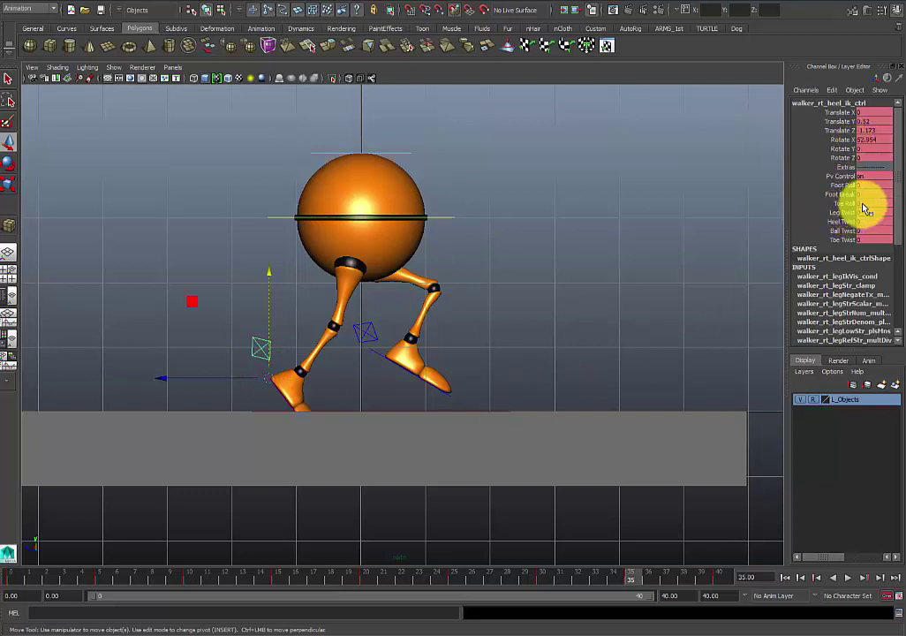
left_click(831, 204)
middle_click_drag(408, 349, 152, 354)
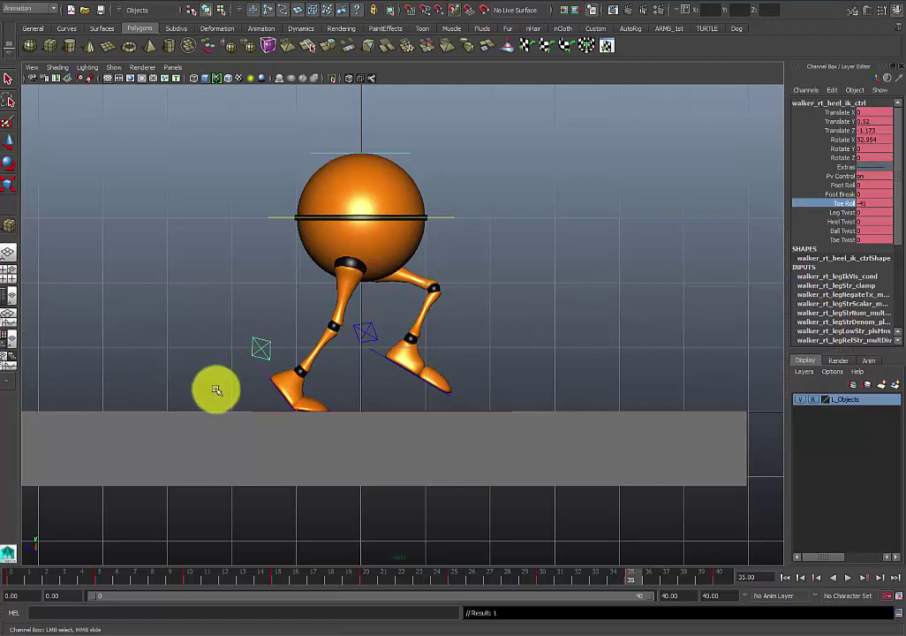
- Scrub through and play back the 40-frame walk cycle to check the motion
mouse_move(633, 576)
left_mouse_down()
mouse_move(724, 583)
mouse_move(521, 585)
left_mouse_up()
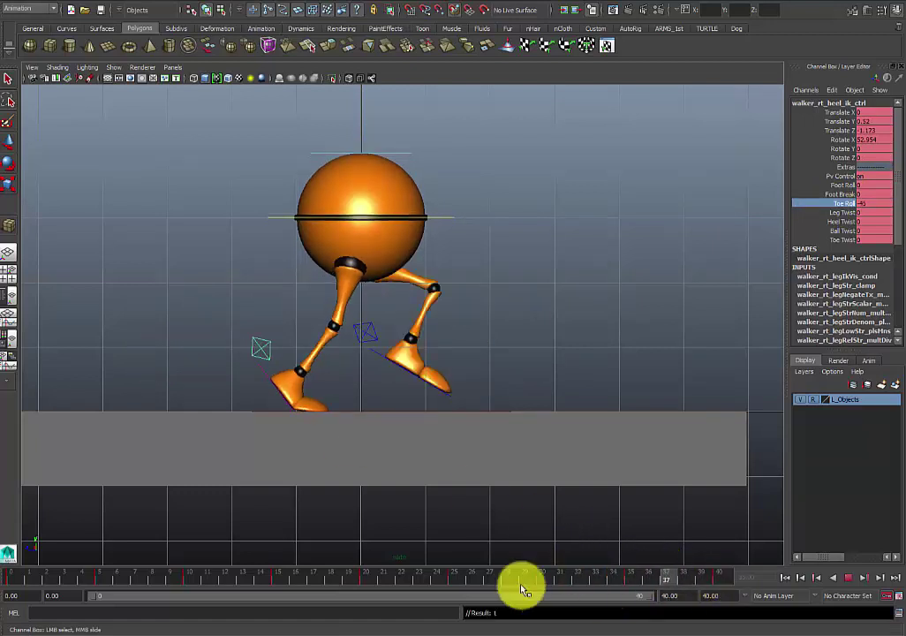
left_click(847, 583)
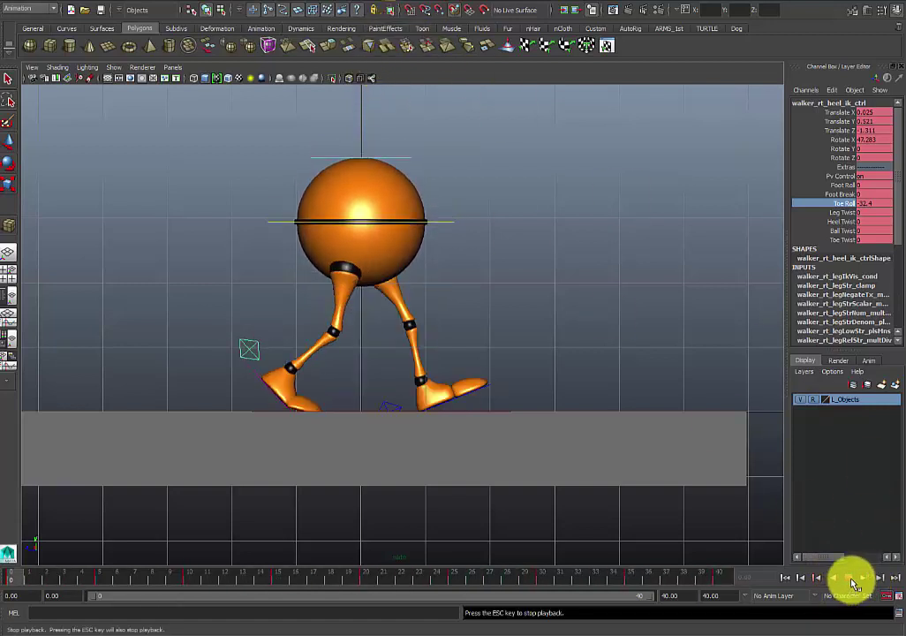
left_click(855, 581)
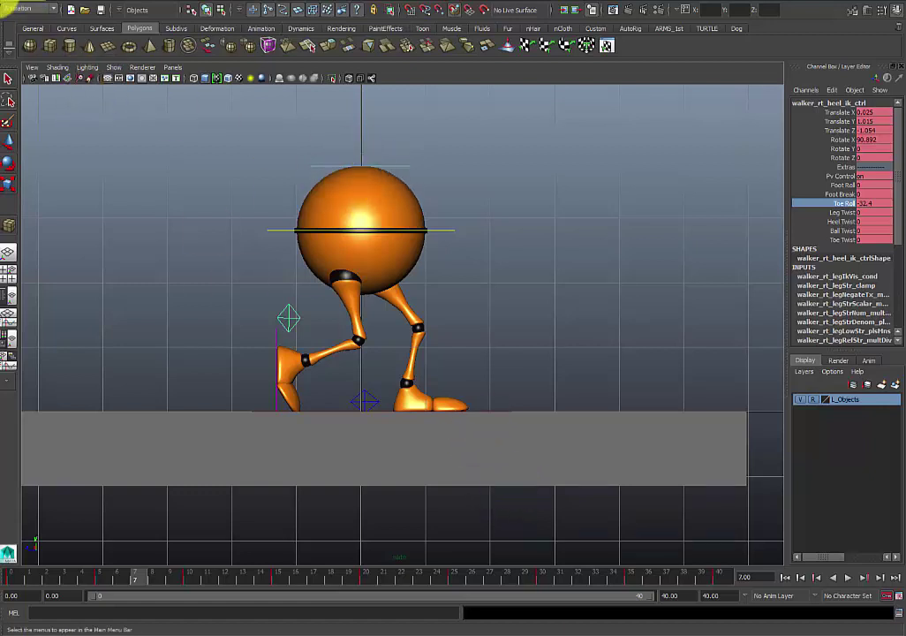
left_click_drag(26, 576, 722, 574)
left_click(850, 578)
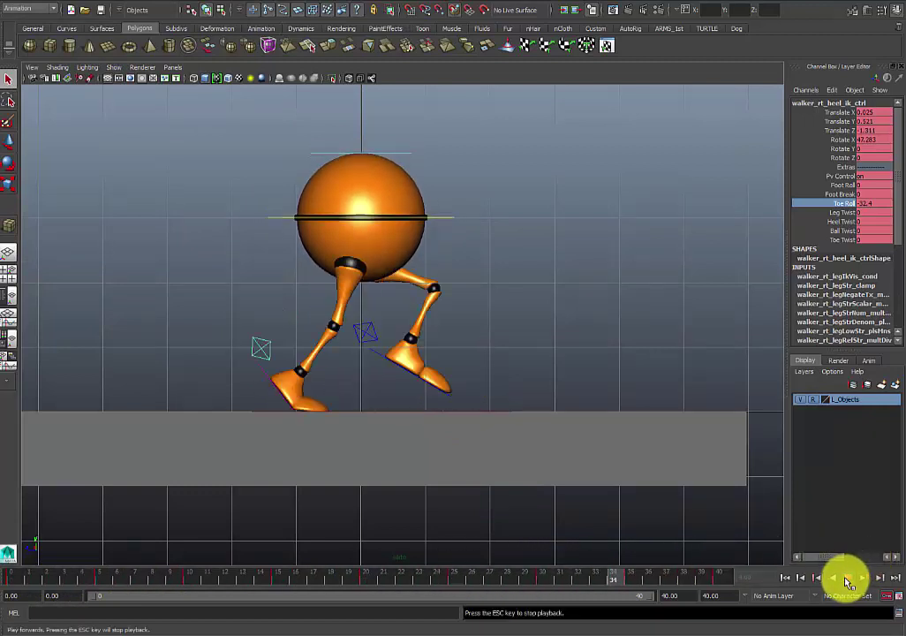
left_click(848, 578)
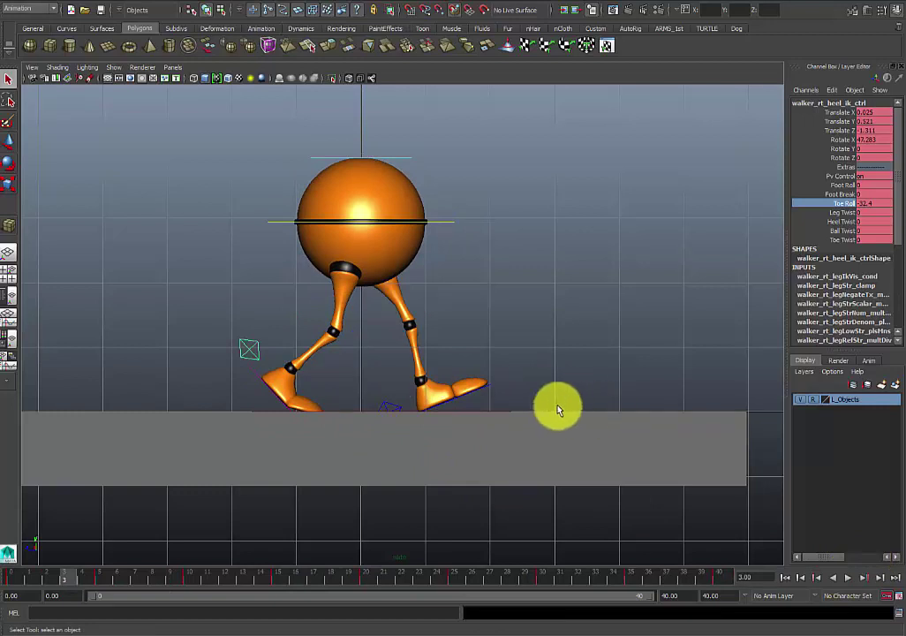
- Select the root control and key its position at frames 0 and 40 in the perspective view
left_click(502, 414)
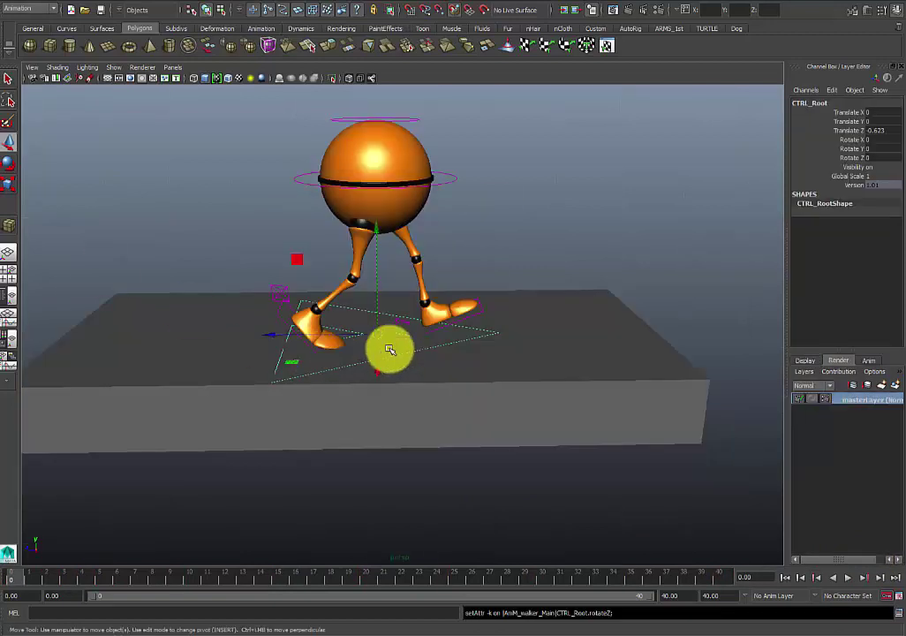
left_click_drag(434, 313, 377, 340, "alt")
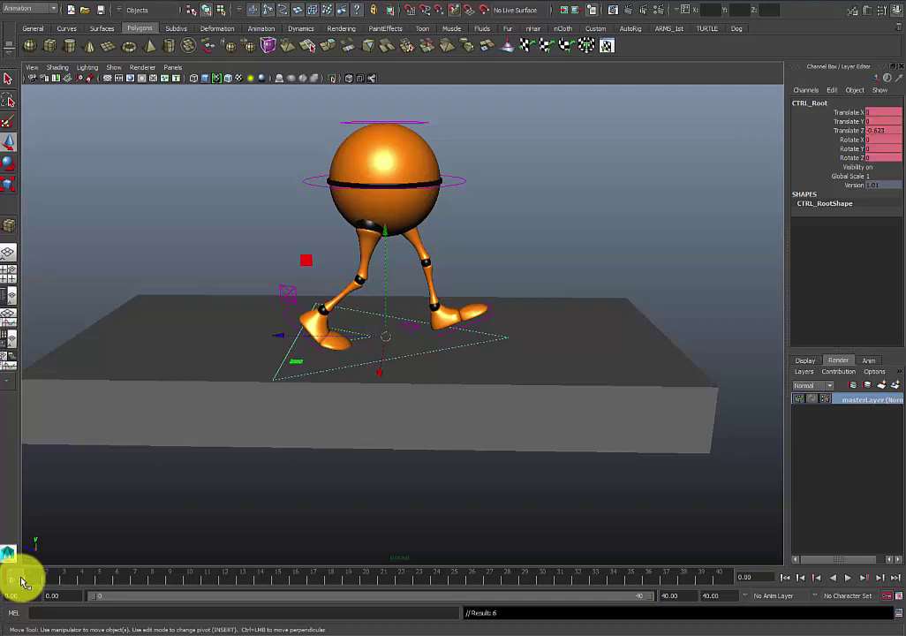
left_click_drag(21, 580, 624, 594)
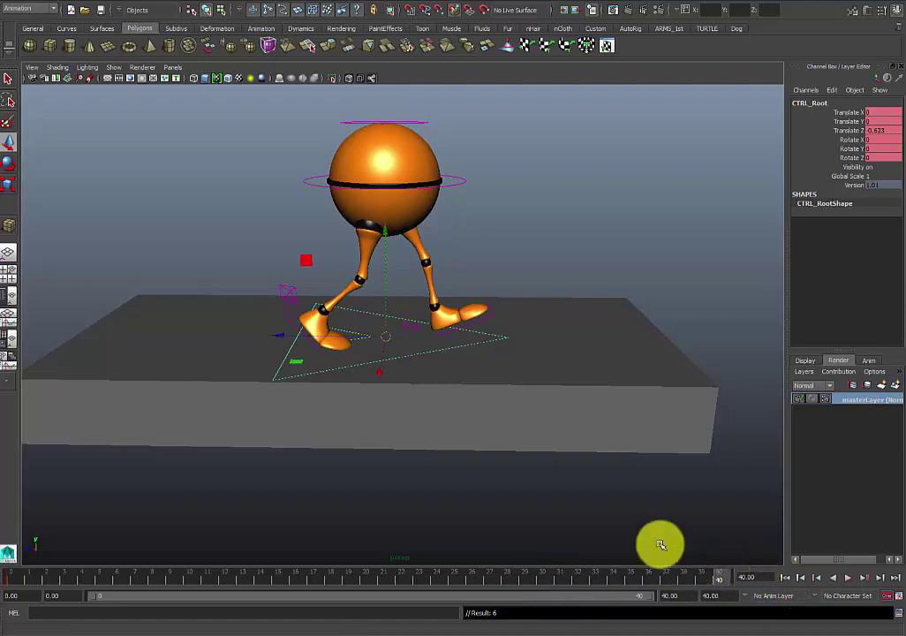
scroll(482, 357, "down", 2)
left_click_drag(478, 352, 229, 393, "alt")
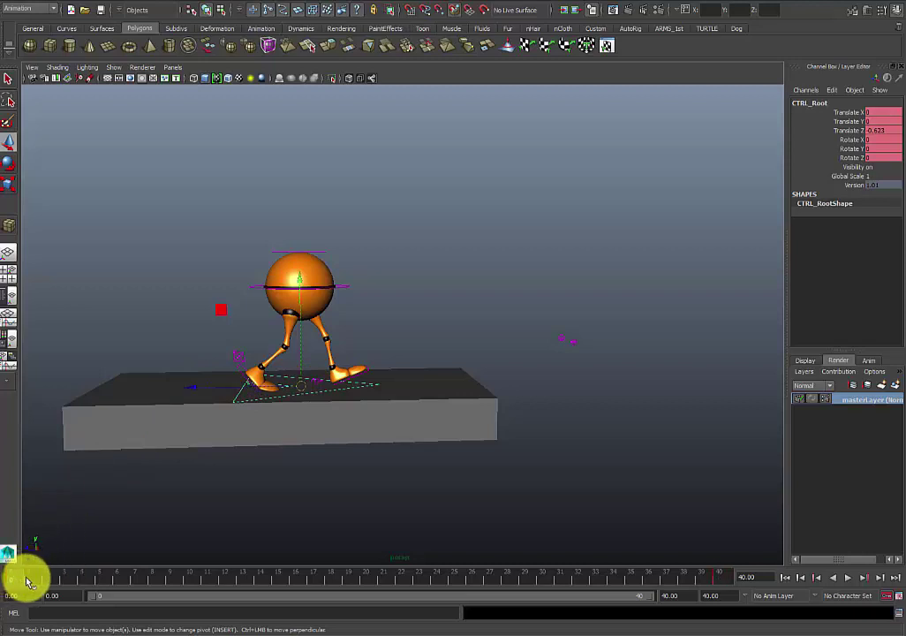
left_click_drag(67, 584, 36, 583)
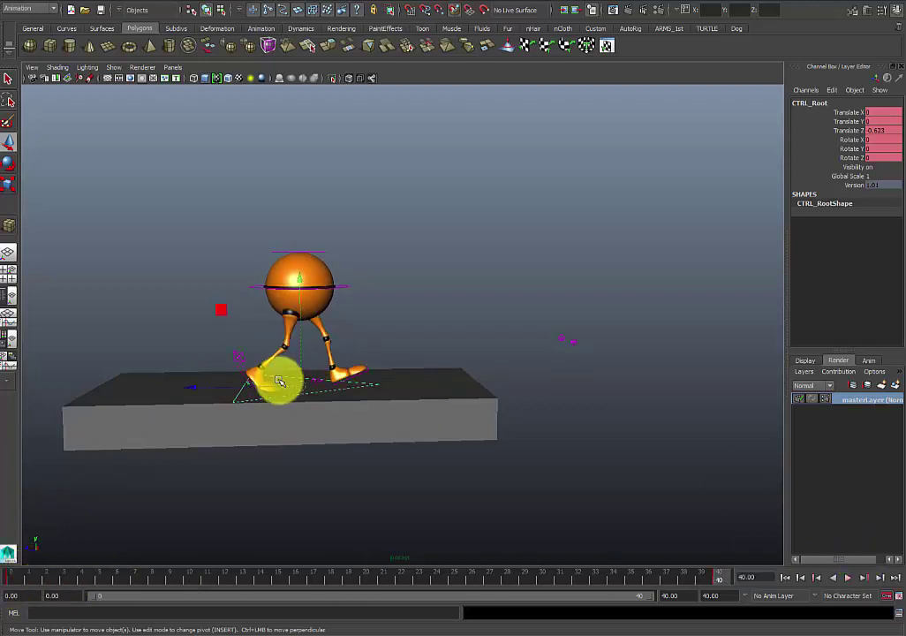
- Move the root control forward to about -15.408 in Translate Z at frame 40 and play back the travelling walk
left_click_drag(202, 384, 697, 378)
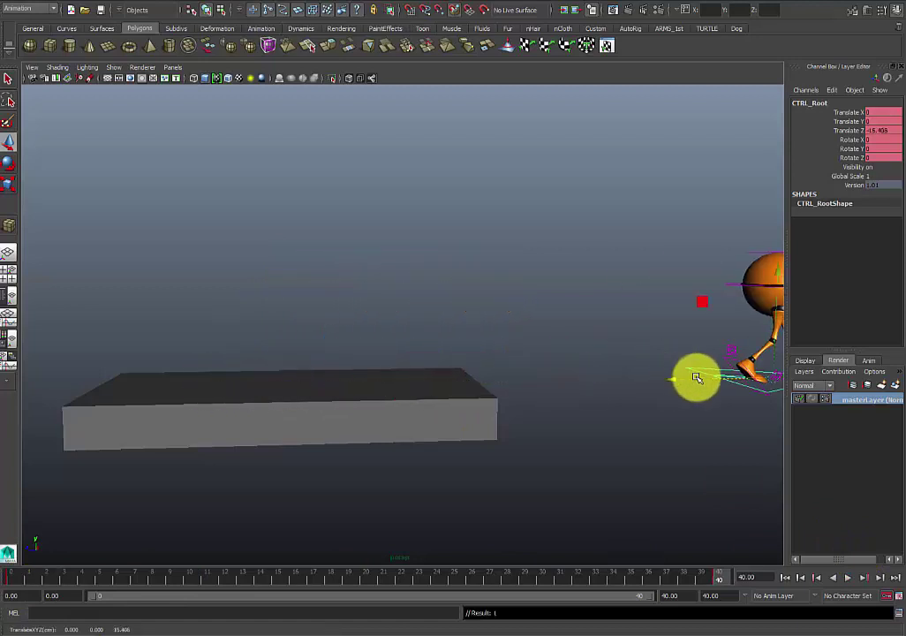
left_click_drag(525, 386, 639, 392, "alt")
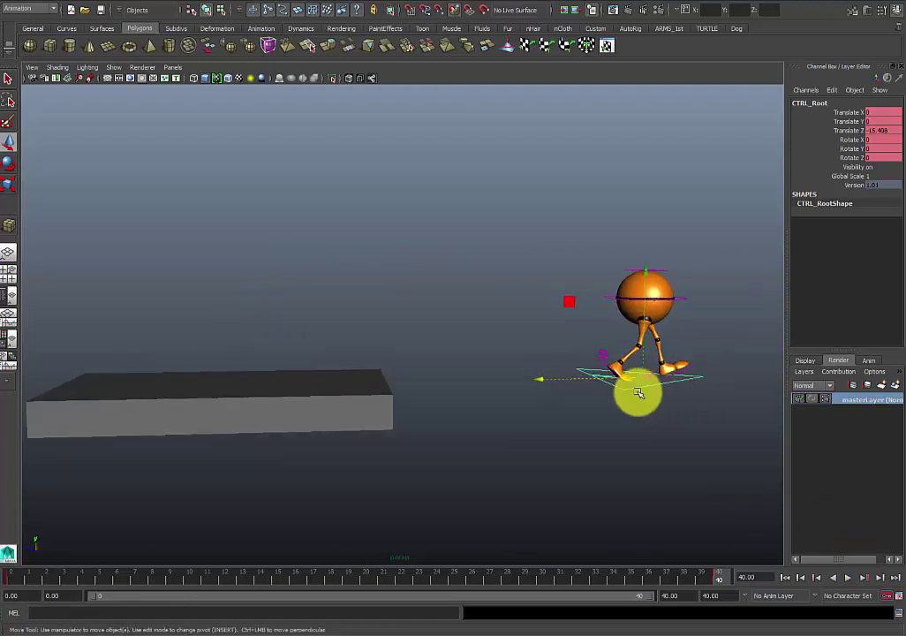
left_click_drag(590, 579, 4, 587)
key("alt+v")
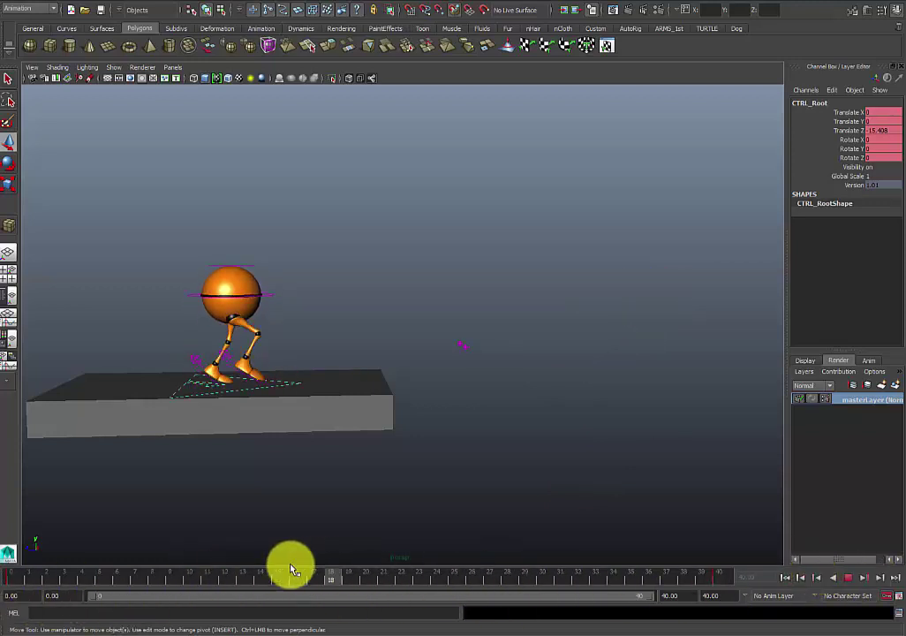
- Stop the playback and select the root control at frame 5 in the side view
left_click(9, 572)
left_click_drag(121, 220, 395, 472)
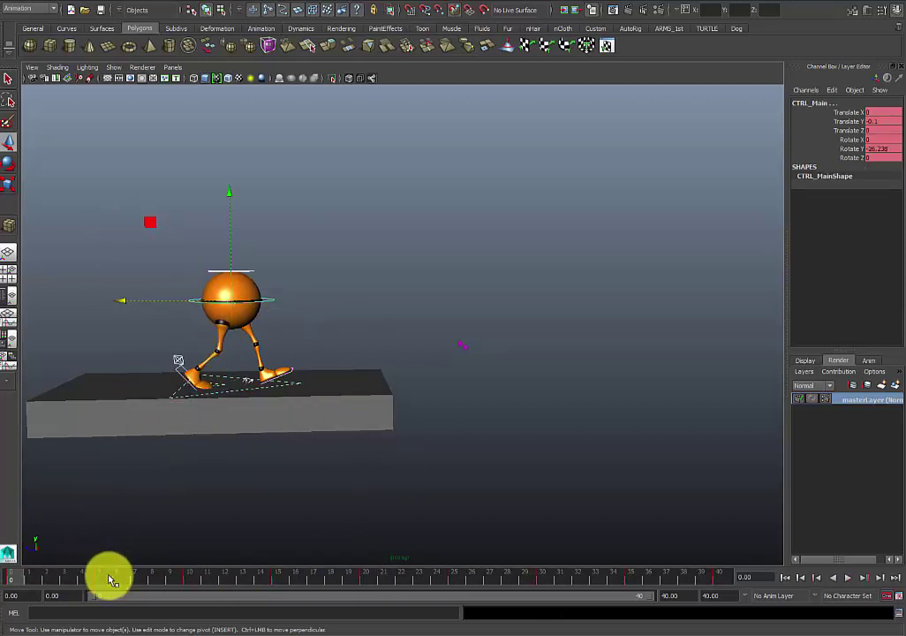
double_click(101, 580)
left_click_drag(330, 461, 431, 388, "alt")
key("space")
key("space")
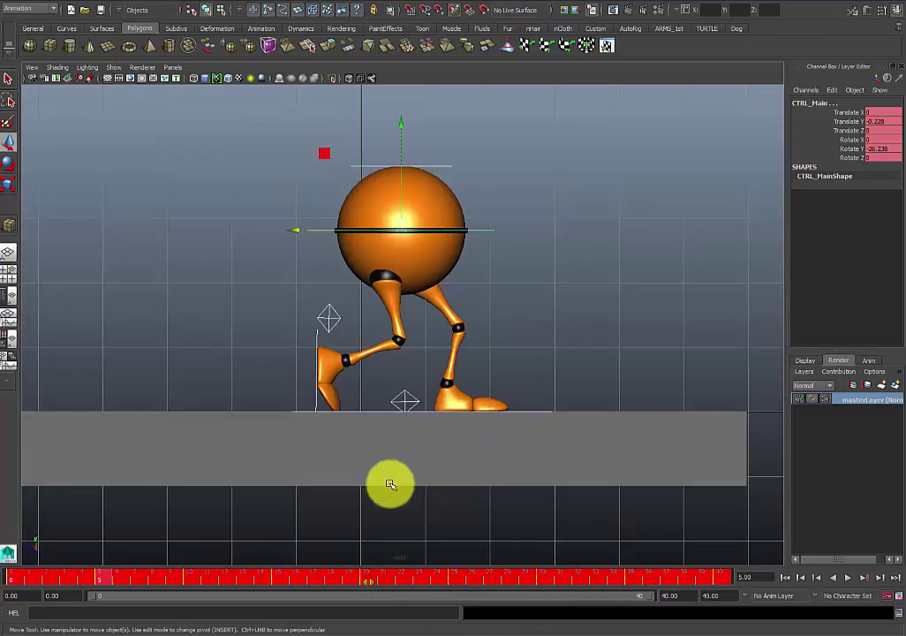
left_click(262, 376)
left_click_drag(360, 405, 376, 414)
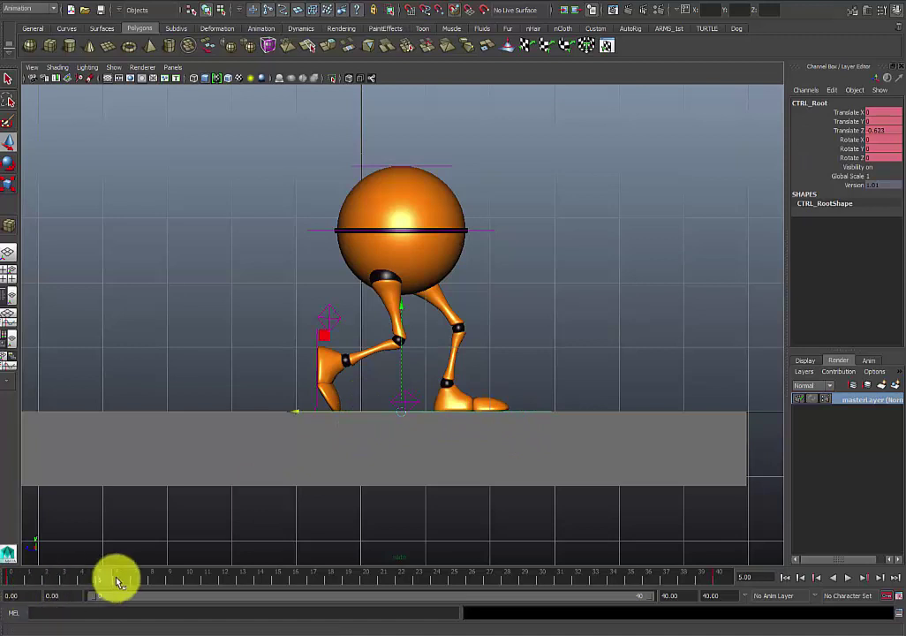
- Key the root control at every fifth frame from 5 to 35, holding Translate Z at -0.623
left_click_drag(104, 581, 191, 579)
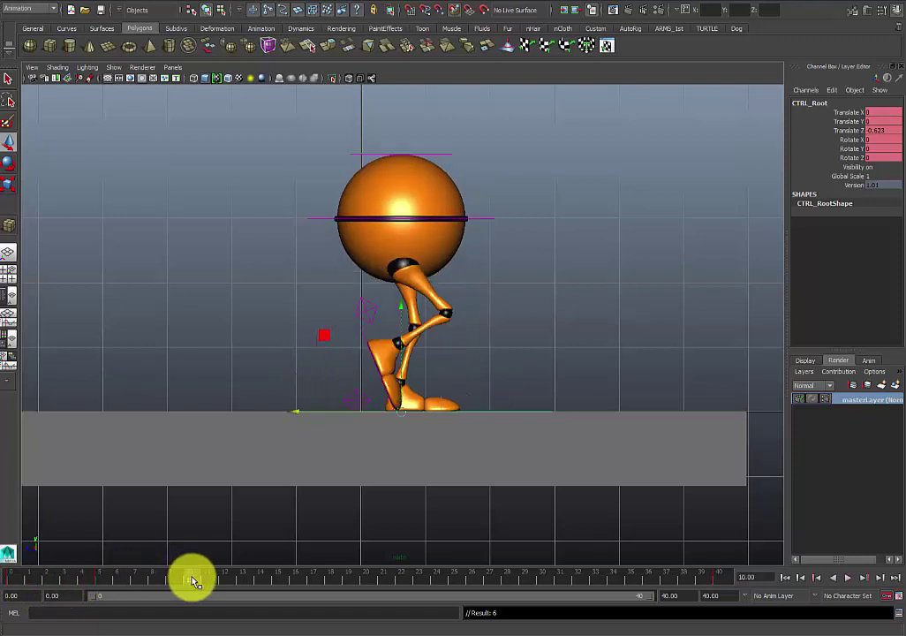
left_click(279, 578)
double_click(363, 579)
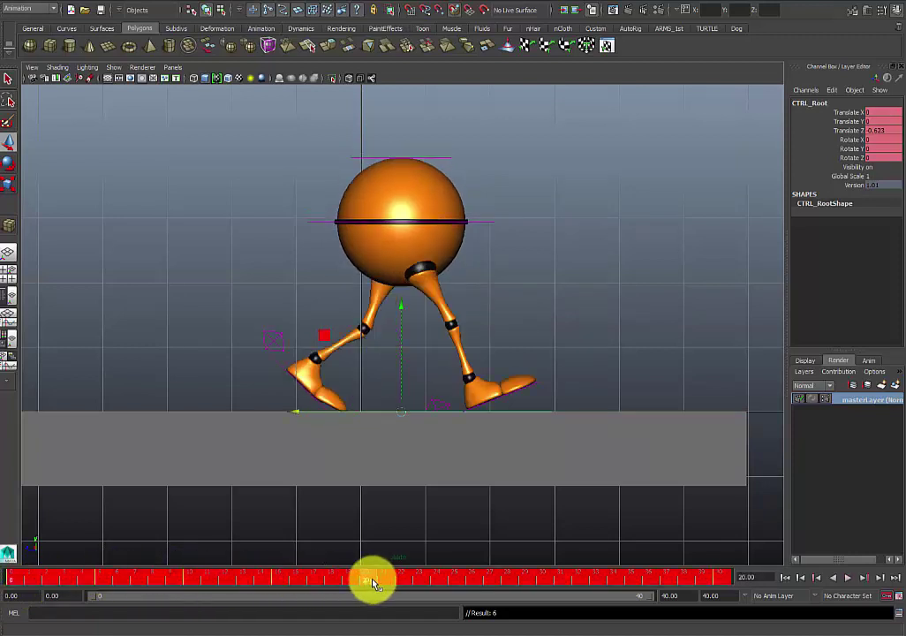
mouse_move(368, 580)
left_mouse_down()
mouse_move(361, 583)
mouse_move(381, 579)
left_mouse_up()
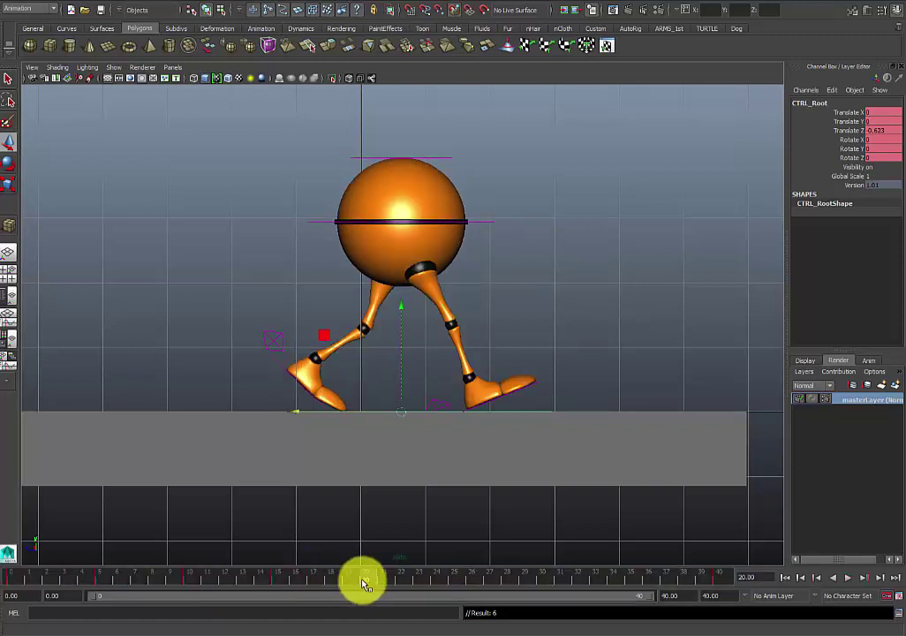
left_click(463, 583)
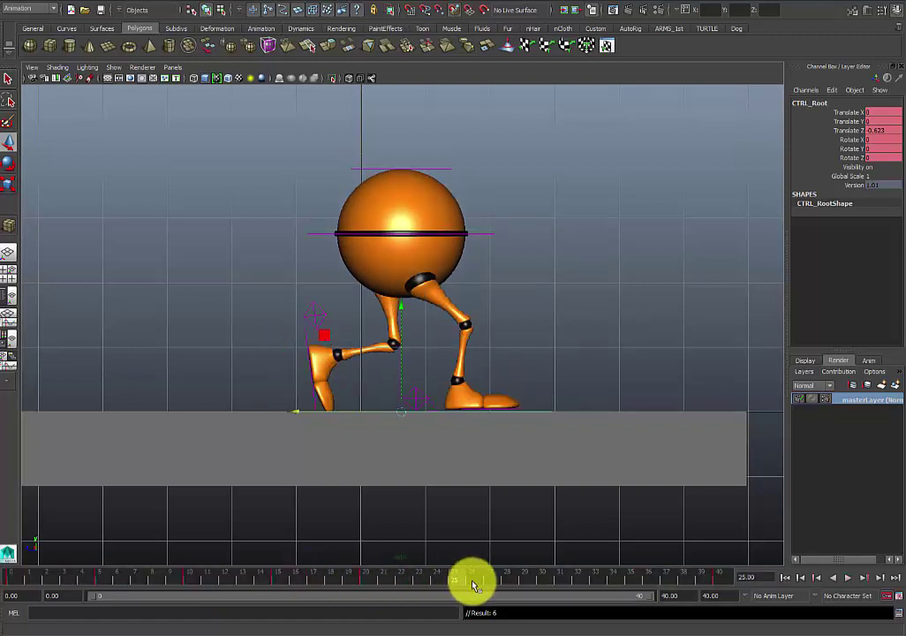
left_click(550, 583)
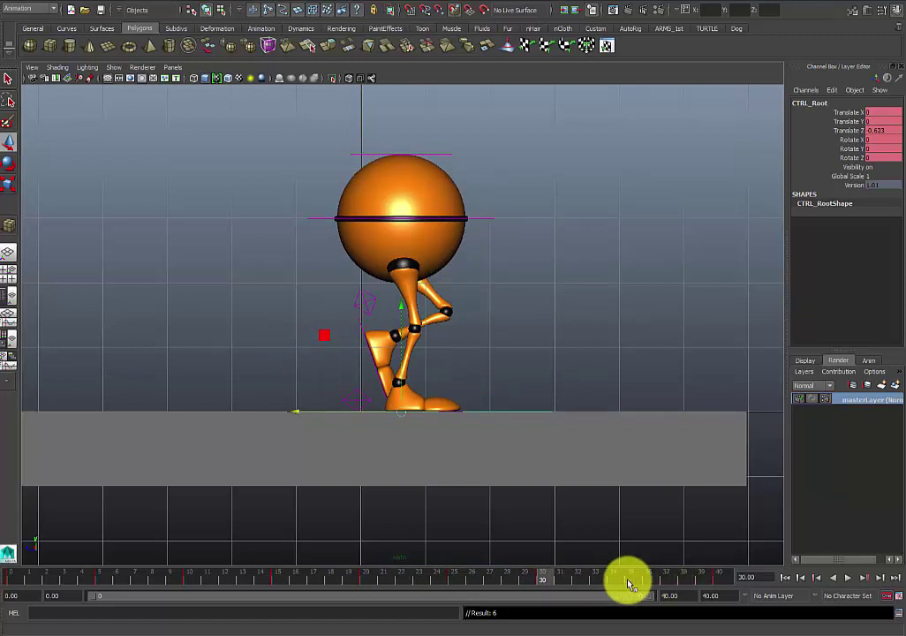
left_click(633, 582)
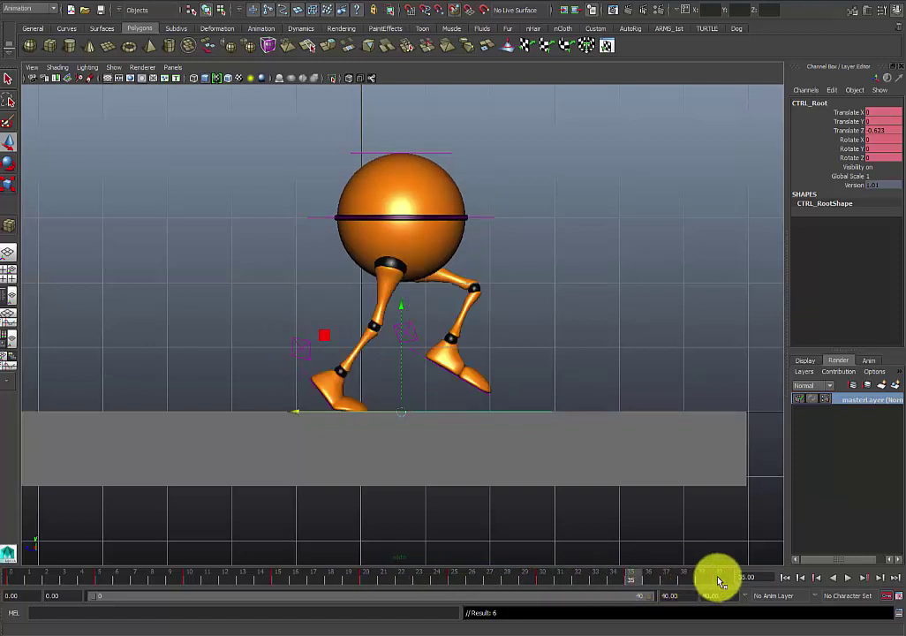
left_click(12, 580)
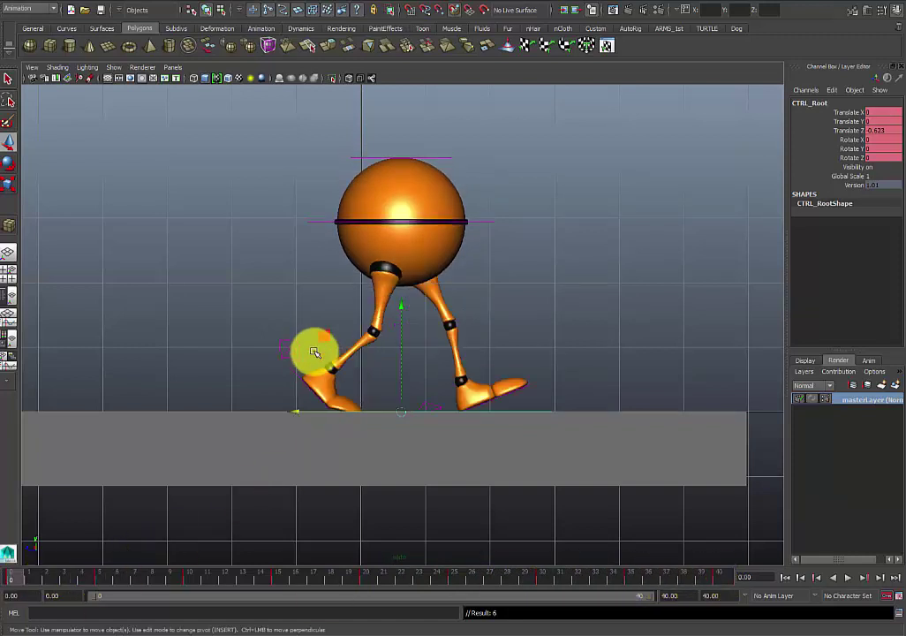
- Move the root control forward to about -1.205 in Translate Z at frame 5, matching the planted front foot to its contact position
middle_click_drag(295, 346, 224, 352, "alt")
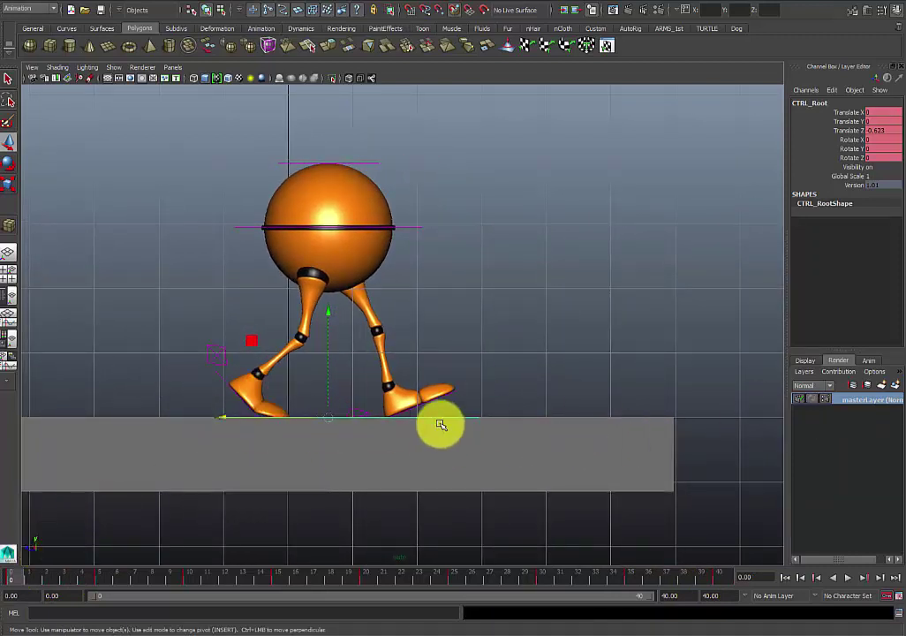
left_click(108, 576)
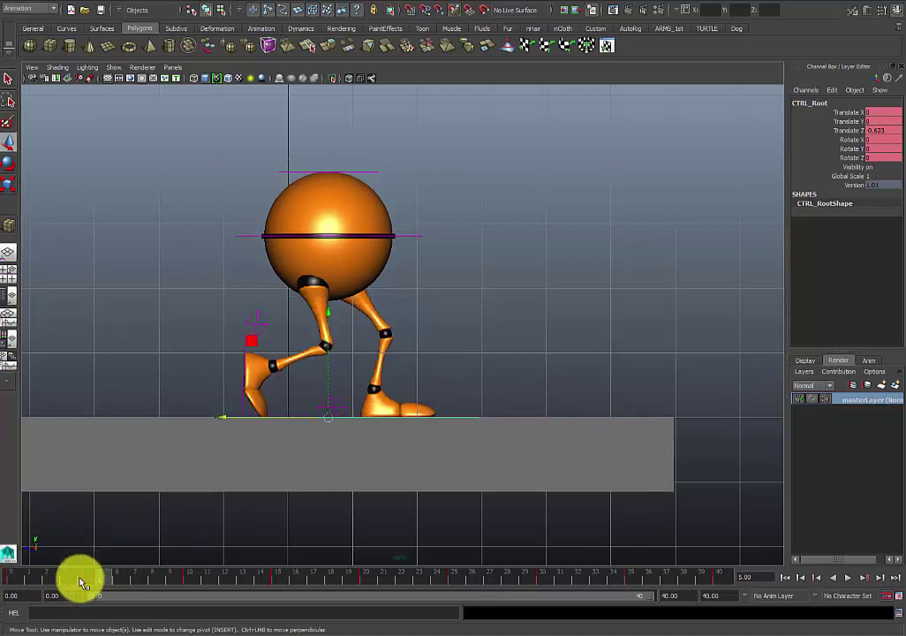
double_click(20, 576)
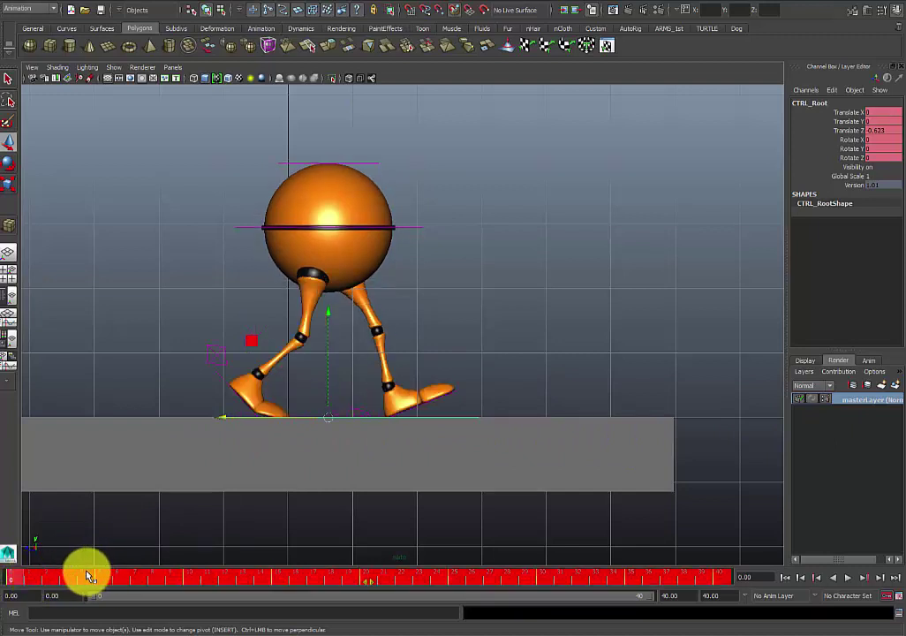
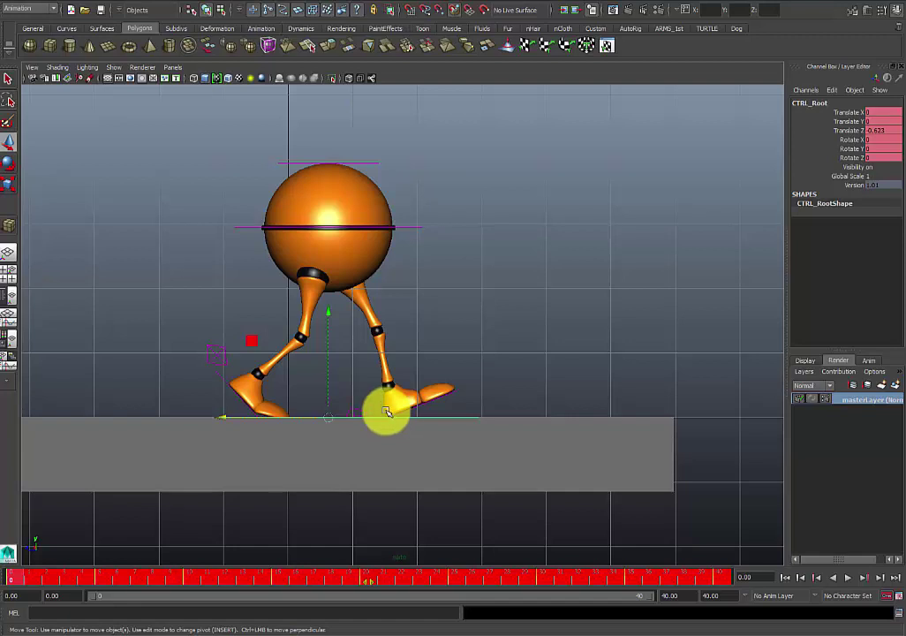
left_click(32, 581)
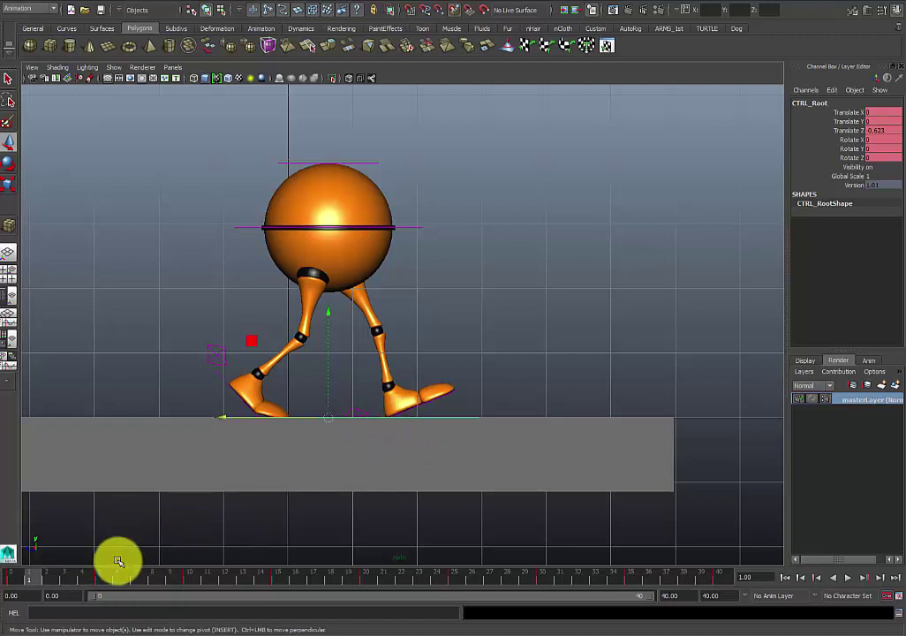
double_click(102, 583, "shift")
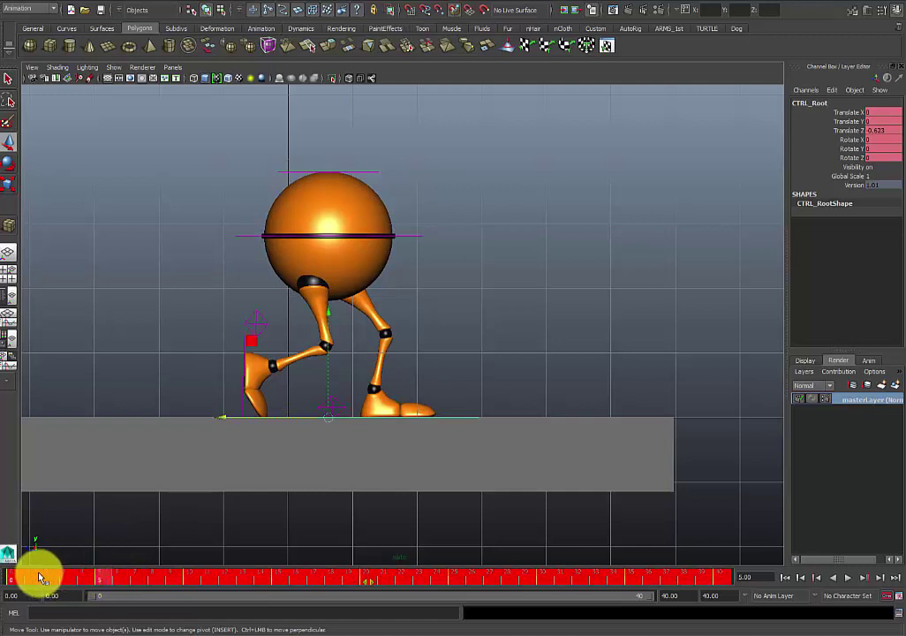
left_click(293, 431)
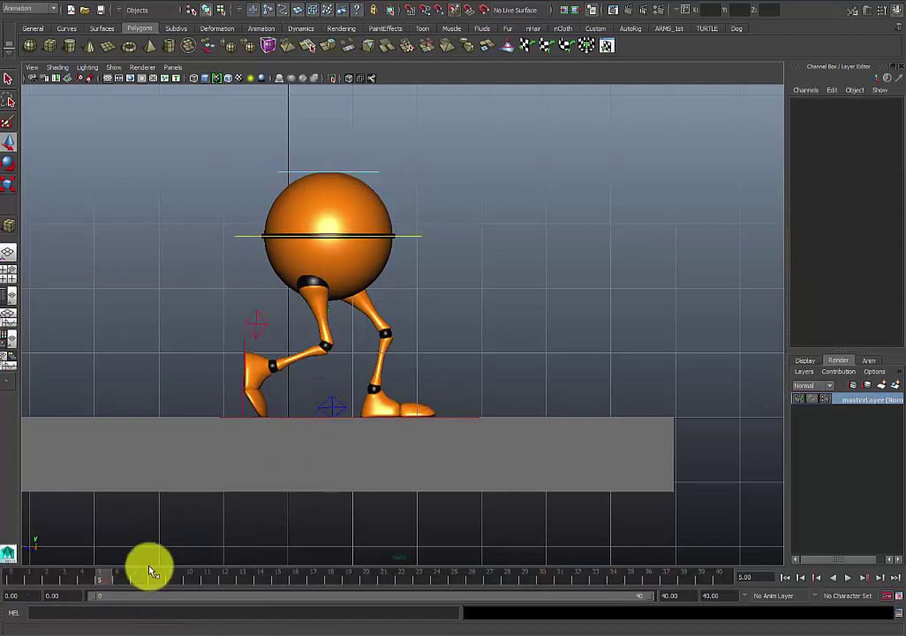
left_click(302, 418)
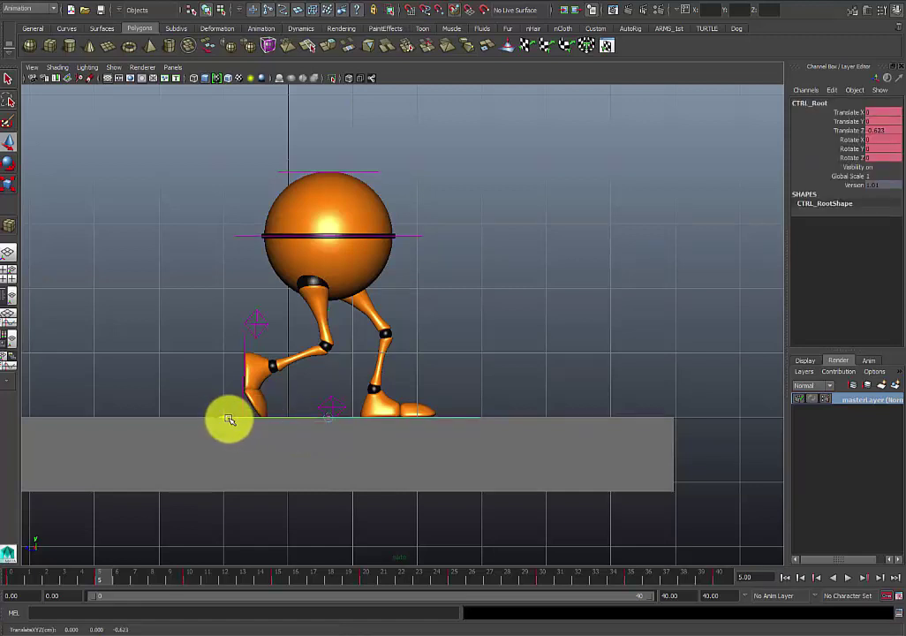
left_click_drag(228, 421, 266, 422)
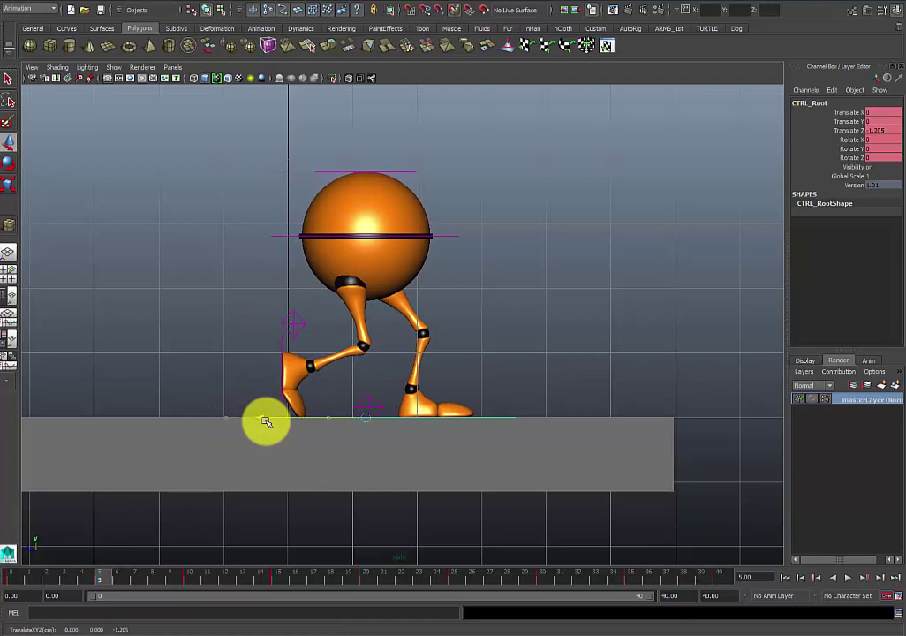
left_click(266, 422)
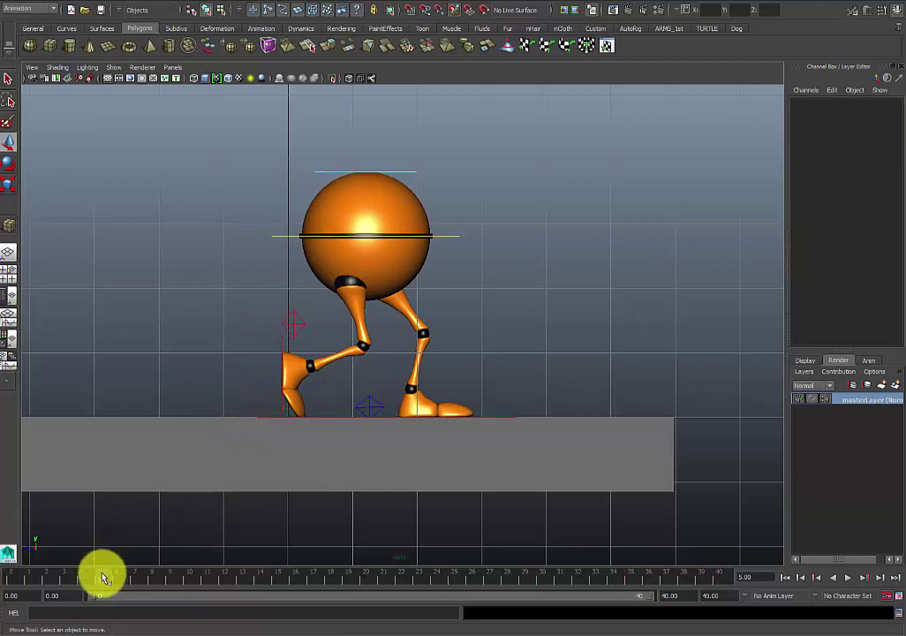
- Compare the front foot's ground contact between frames 0 and 5 with the root control selected
left_click(336, 417)
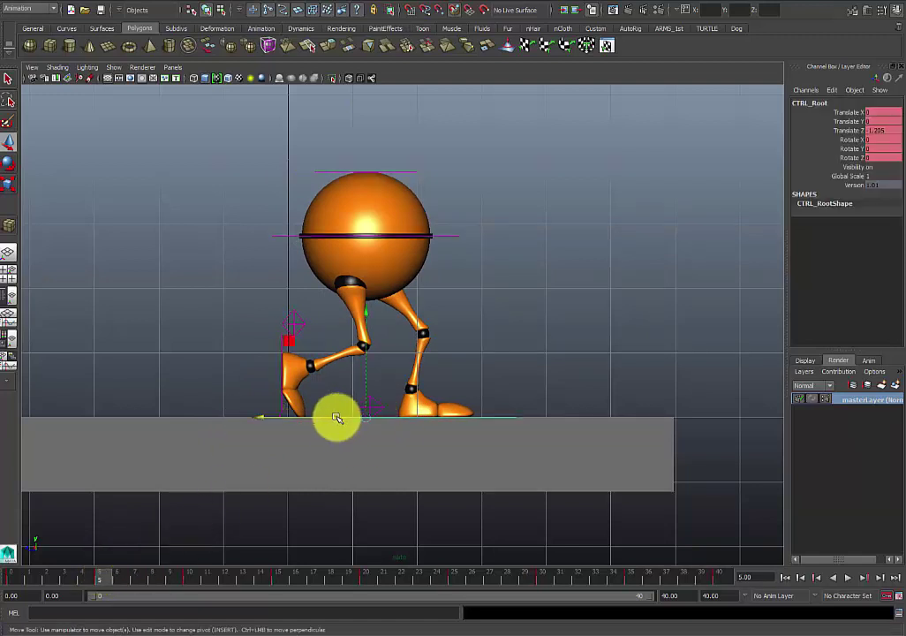
left_click(20, 577)
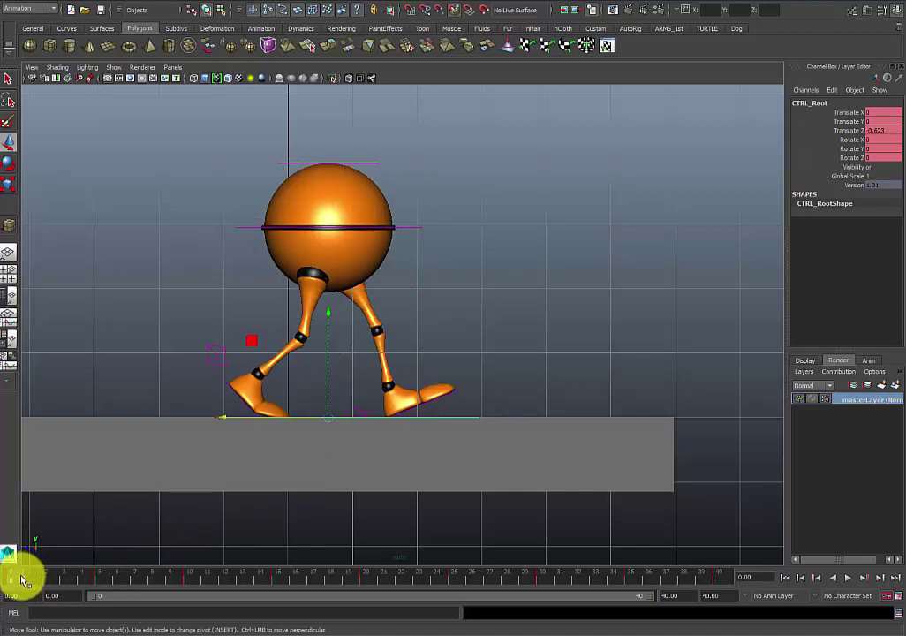
left_click(100, 577)
left_click_drag(101, 581, 15, 581)
double_click(105, 579)
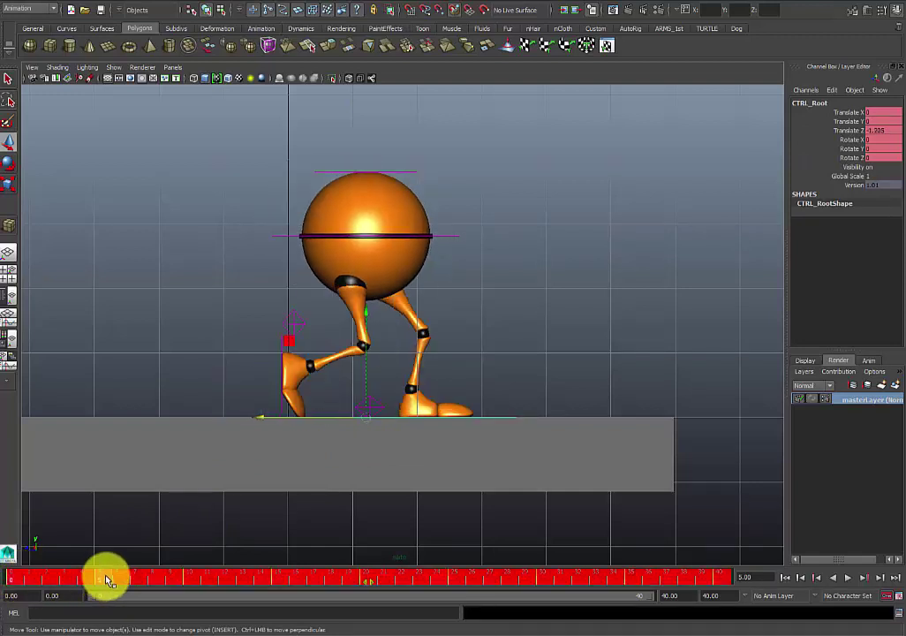
left_click(16, 578)
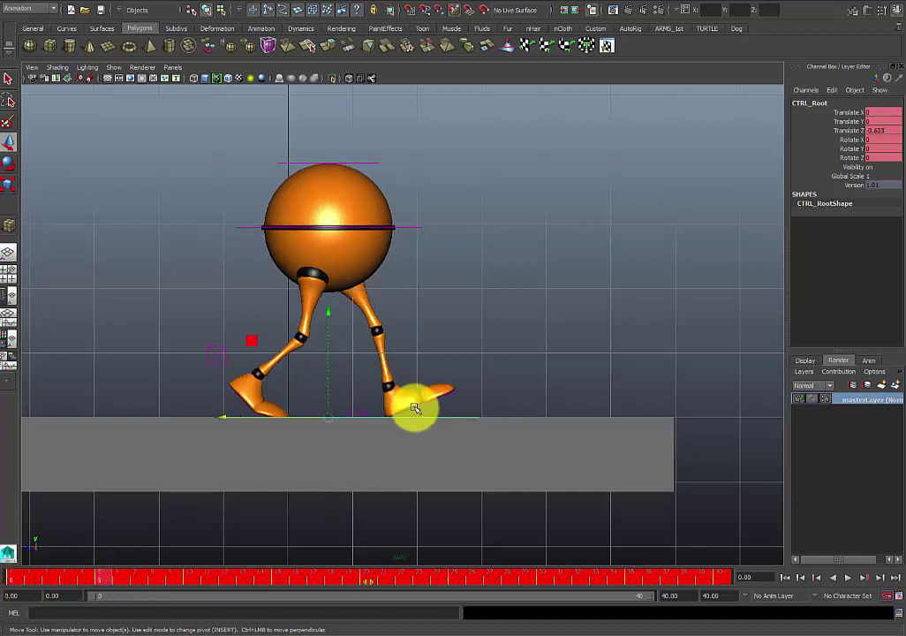
left_click(205, 578)
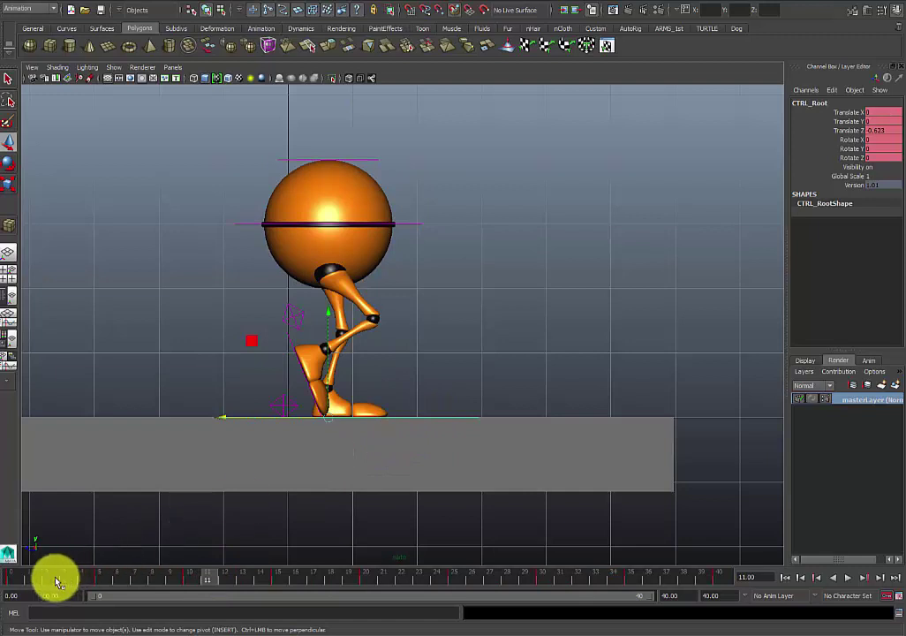
left_click(8, 580)
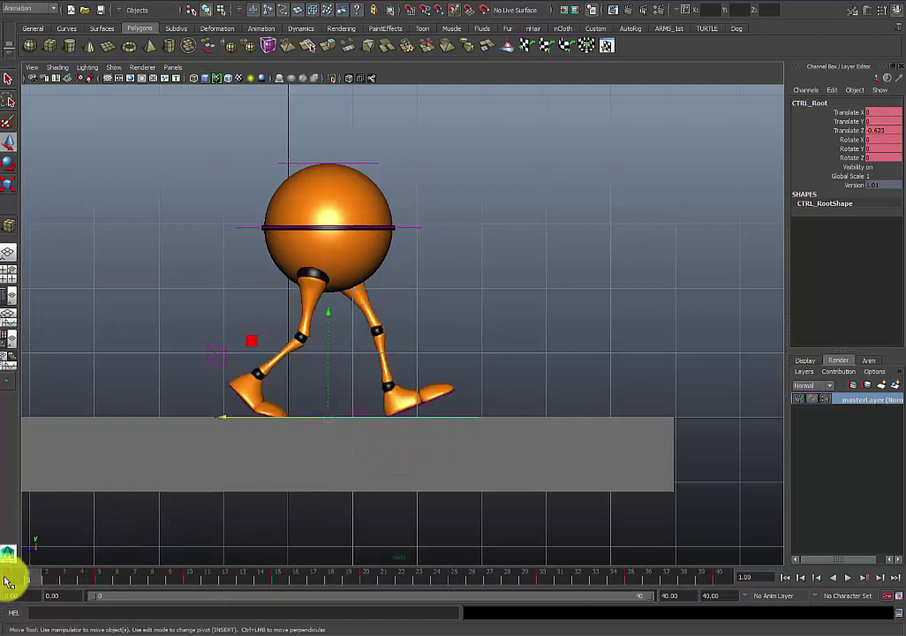
- Key the root's frame 5 position at frame 10, then move the root forward to about -1.832 in Translate Z there
left_click(99, 580)
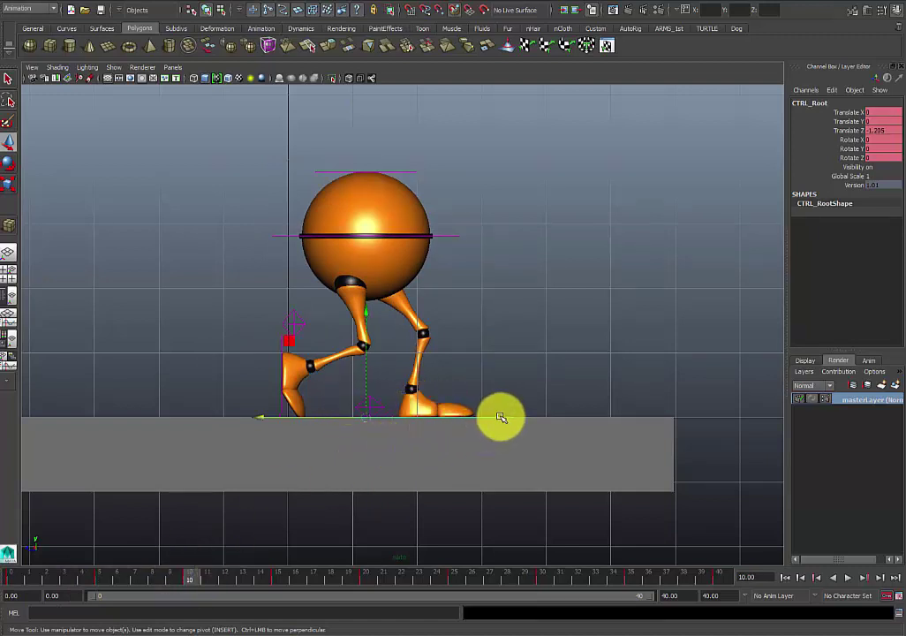
key("space")
key("space")
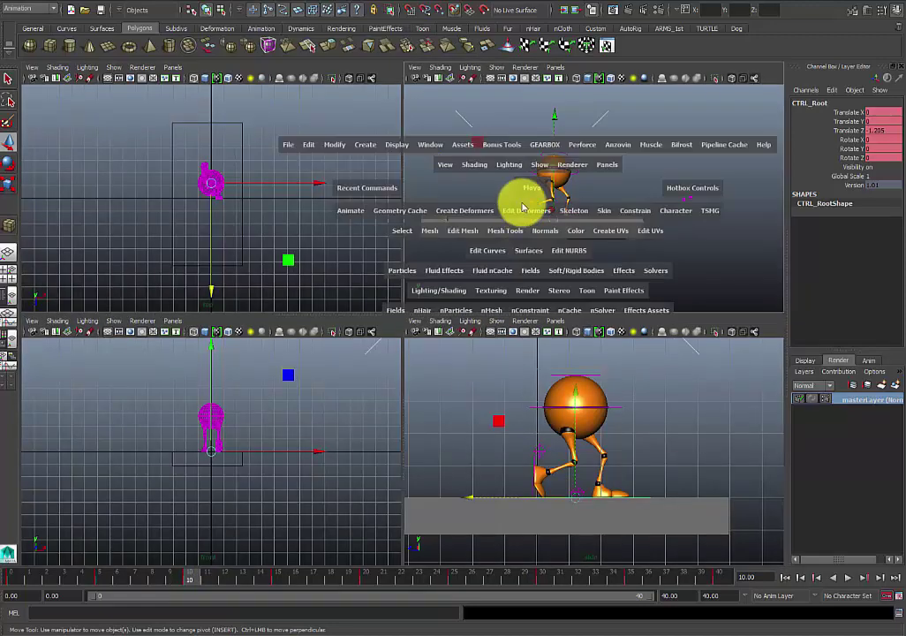
left_click_drag(519, 222, 537, 202)
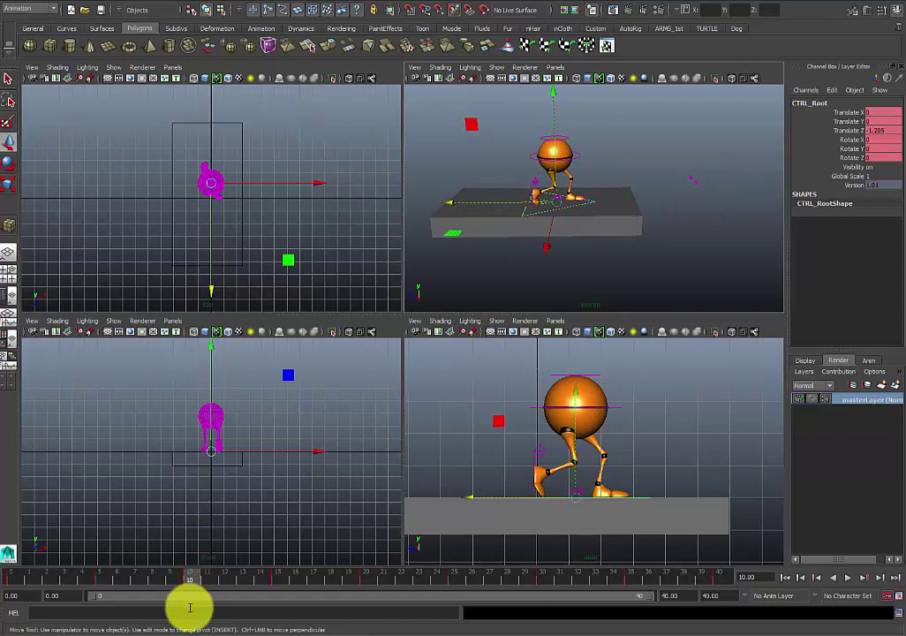
key("s")
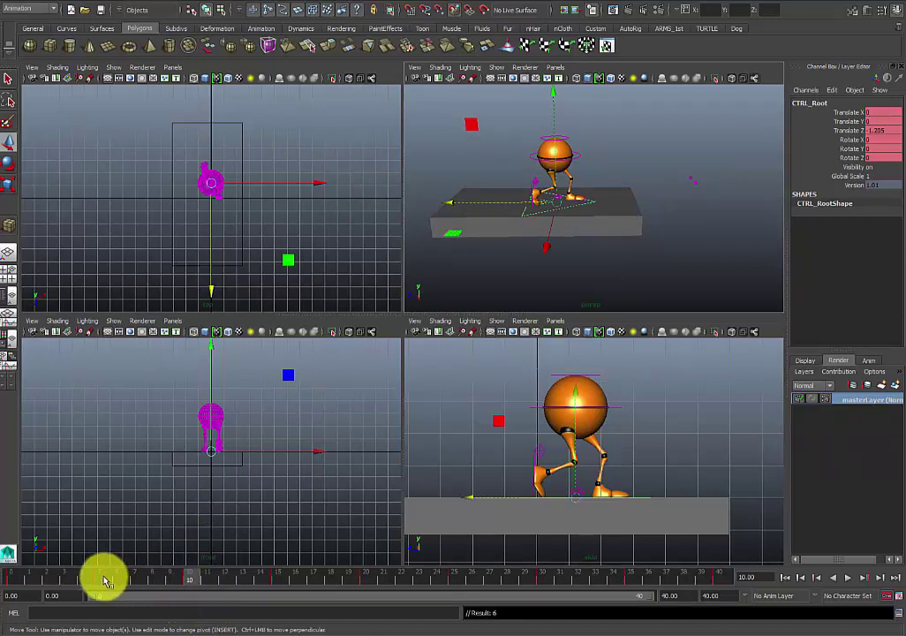
mouse_move(104, 581)
left_mouse_down()
mouse_move(212, 586)
mouse_move(105, 582)
left_mouse_up()
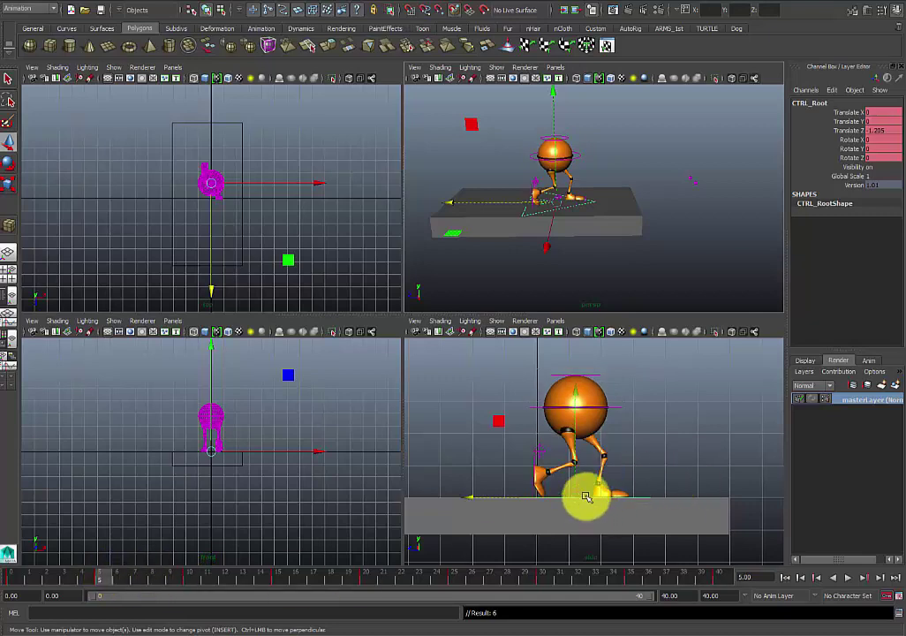
key("space")
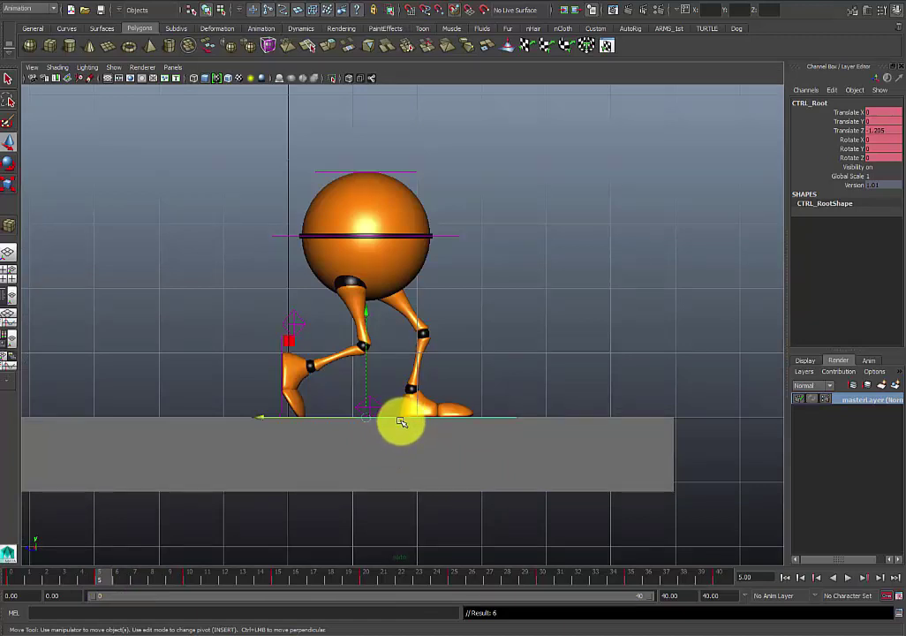
left_click(196, 576)
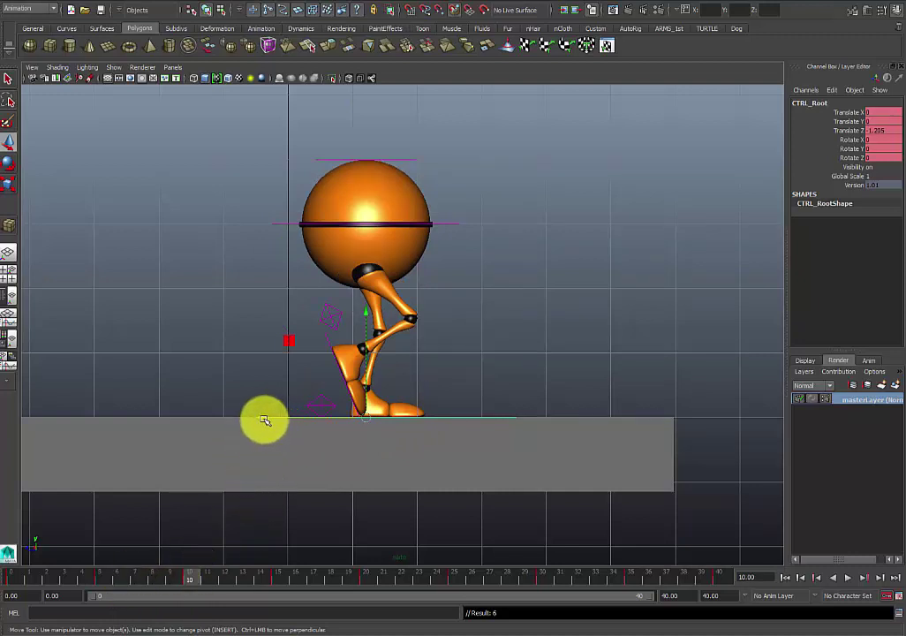
left_click_drag(264, 418, 303, 418)
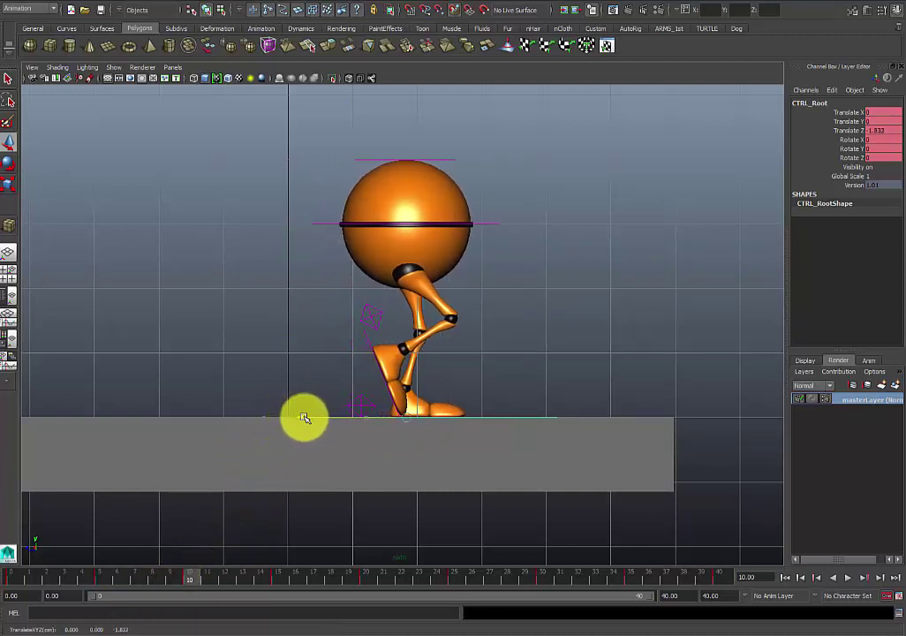
left_click(105, 580)
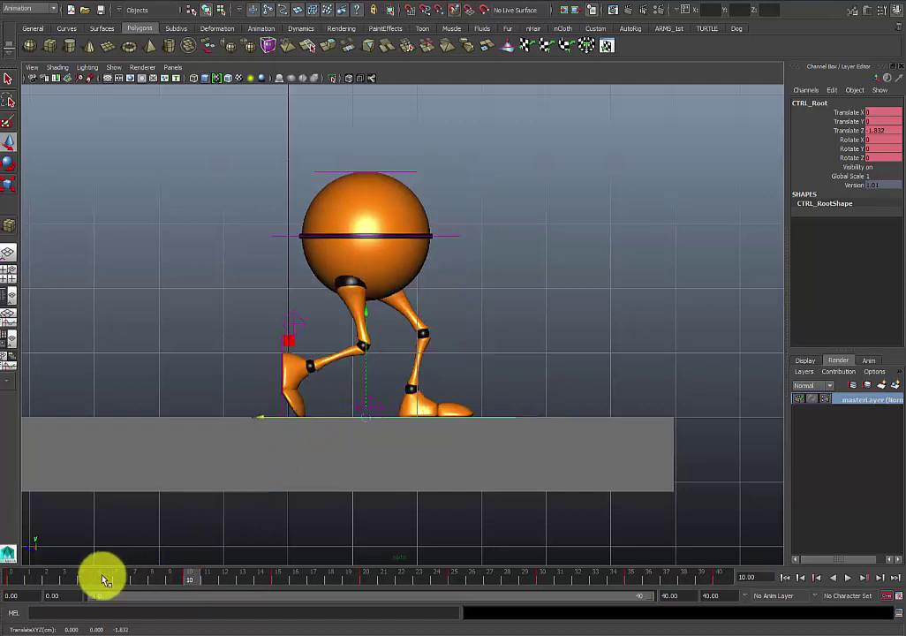
- Move the root control forward to about -1.999 in Translate Z at frame 10, lining up the planted foot with its frame 5 contact
left_click(188, 581)
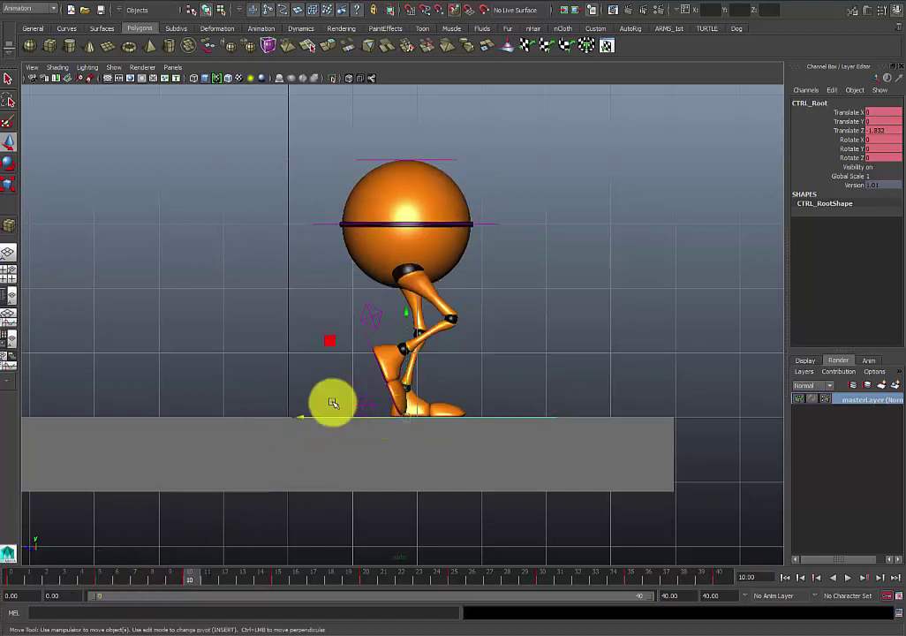
left_click_drag(303, 417, 307, 420)
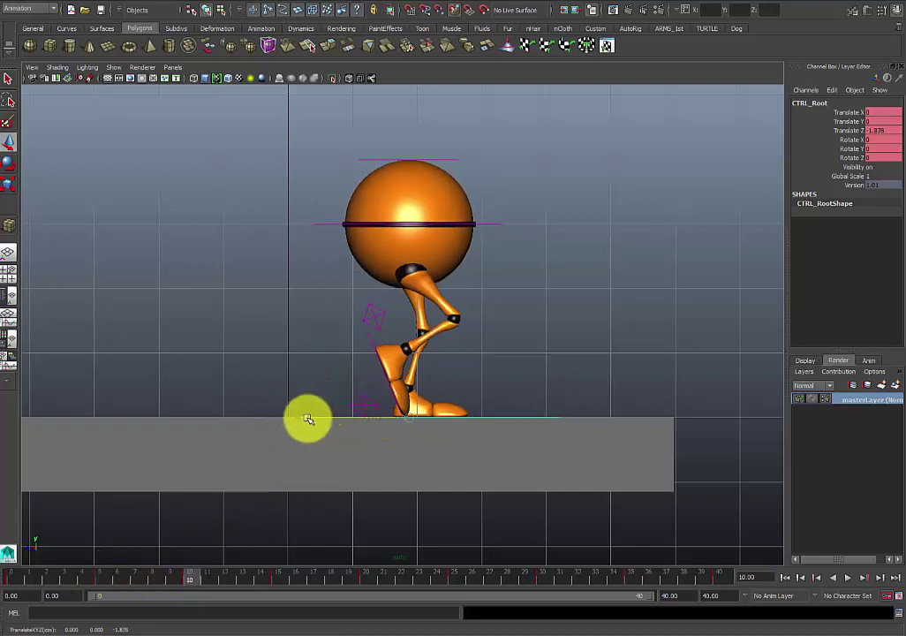
double_click(109, 580)
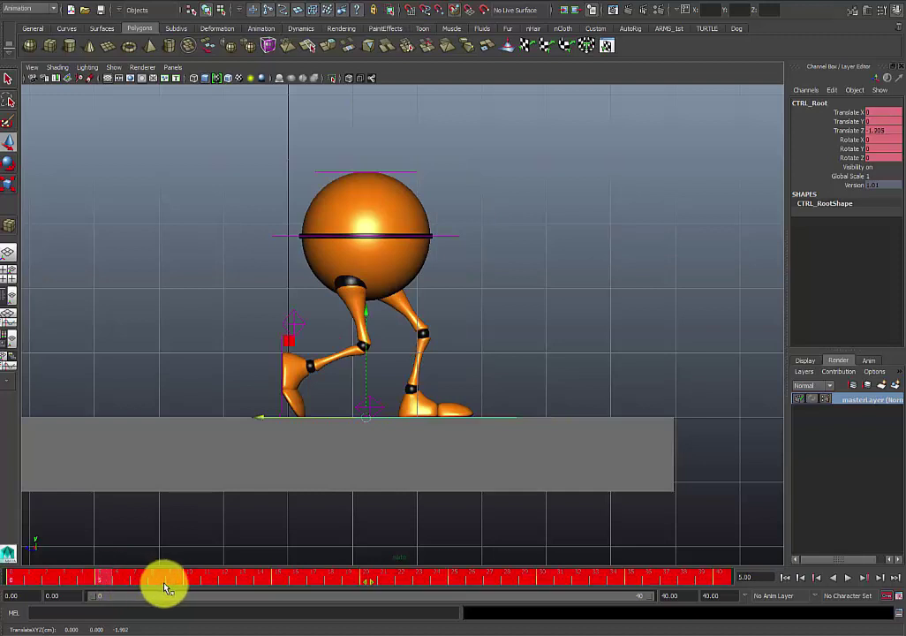
left_click(191, 581)
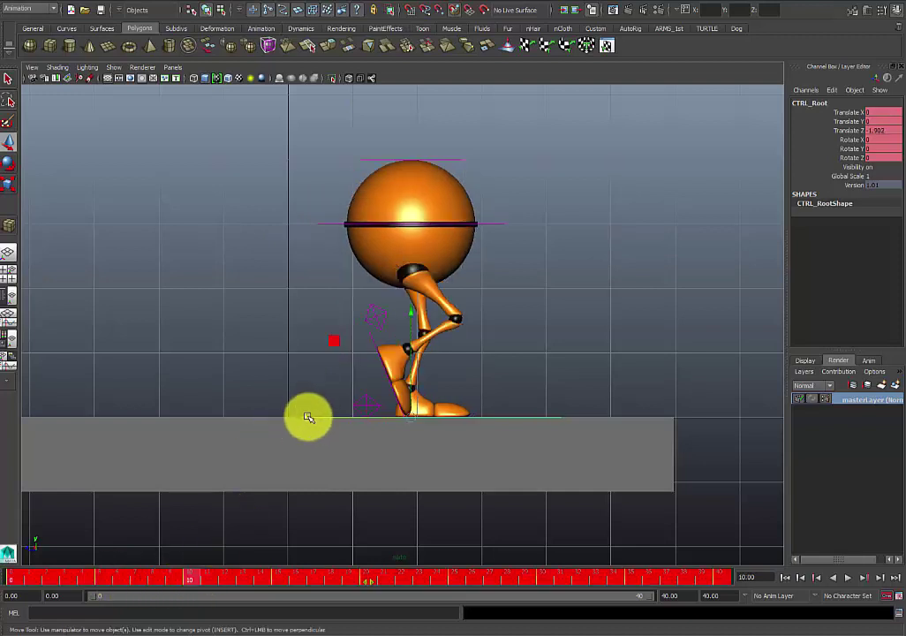
left_click_drag(308, 417, 315, 416)
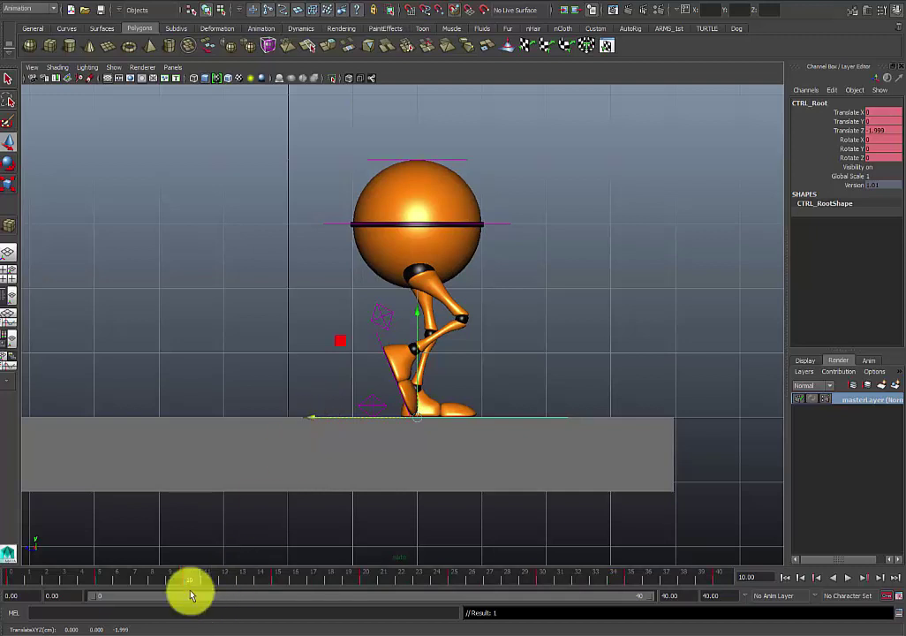
left_click_drag(178, 578, 37, 587)
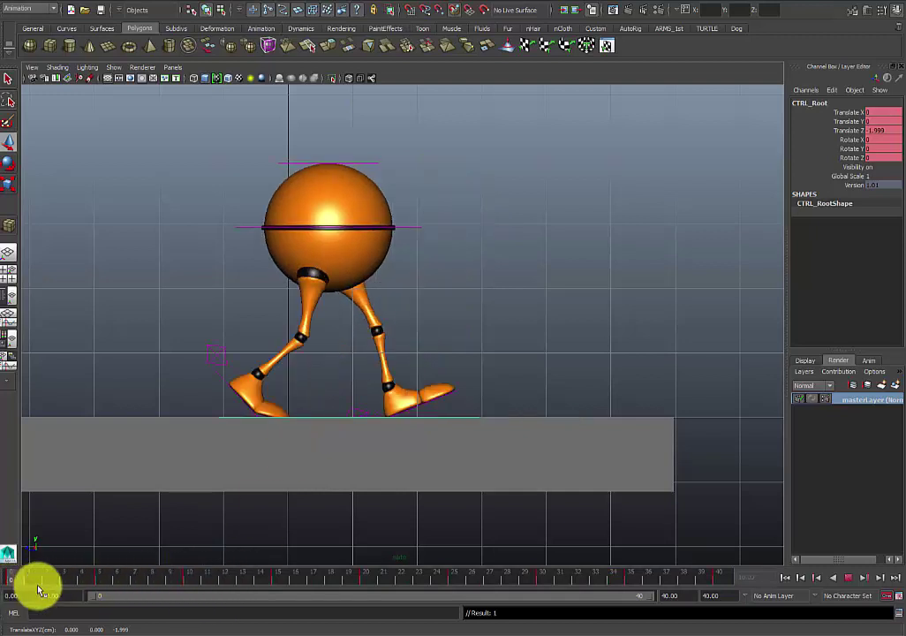
- Key the root control's frame 10 position at frame 15, holding Translate Z at -1.999
left_click_drag(104, 582, 201, 584)
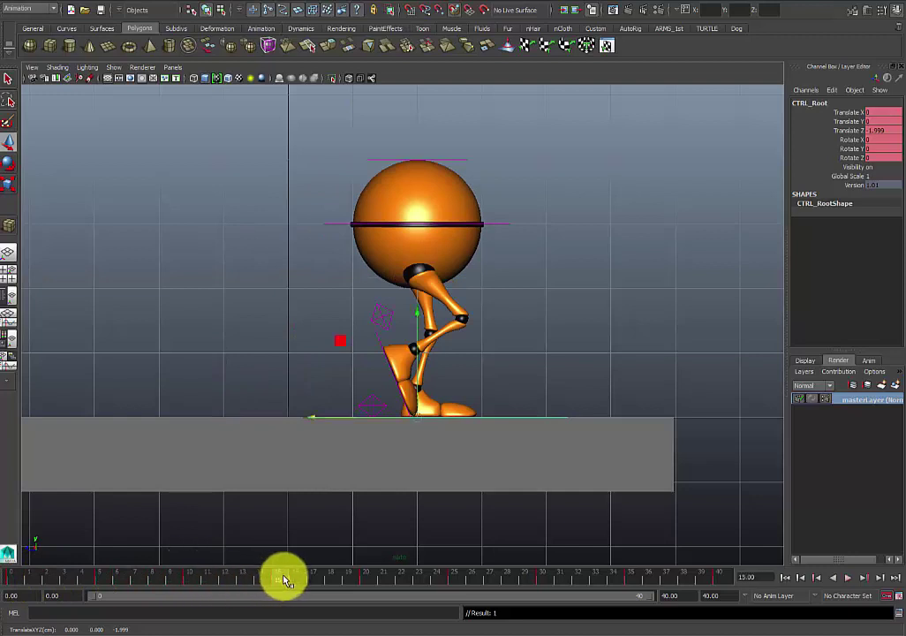
key("s")
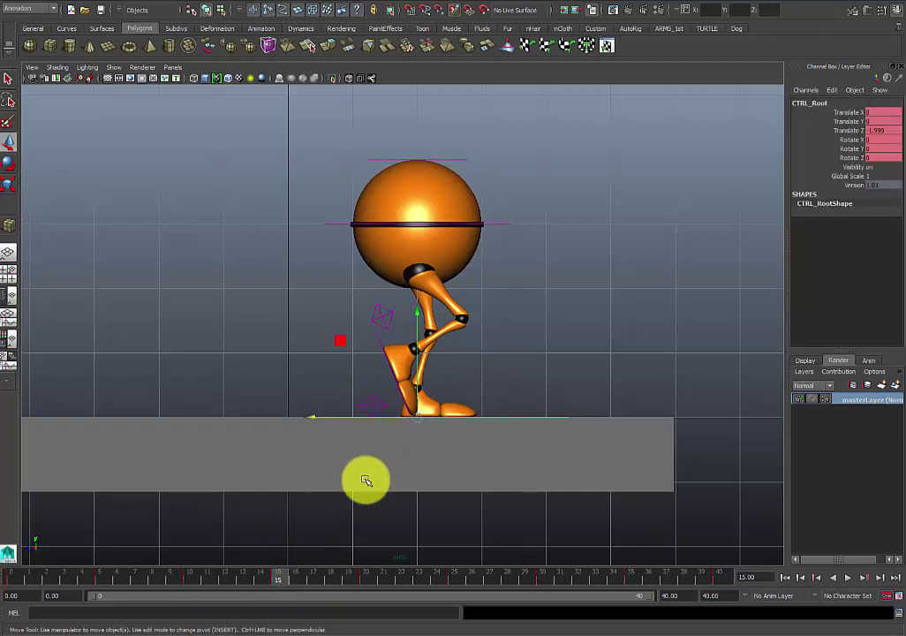
left_click(283, 578)
- Compare the planted foot's ground contact between frames 10 and 15
left_click(189, 575)
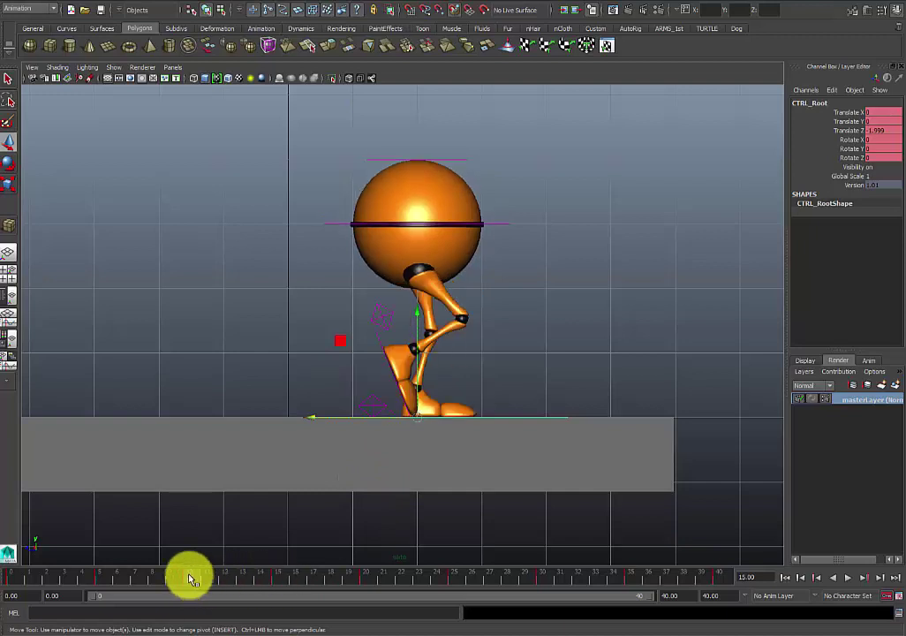
double_click(284, 579)
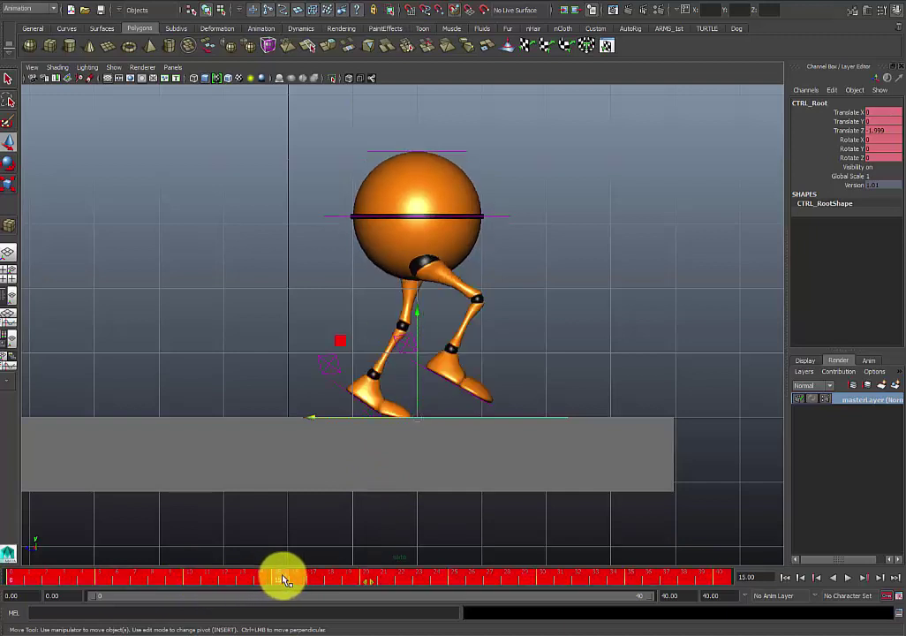
left_click(191, 579)
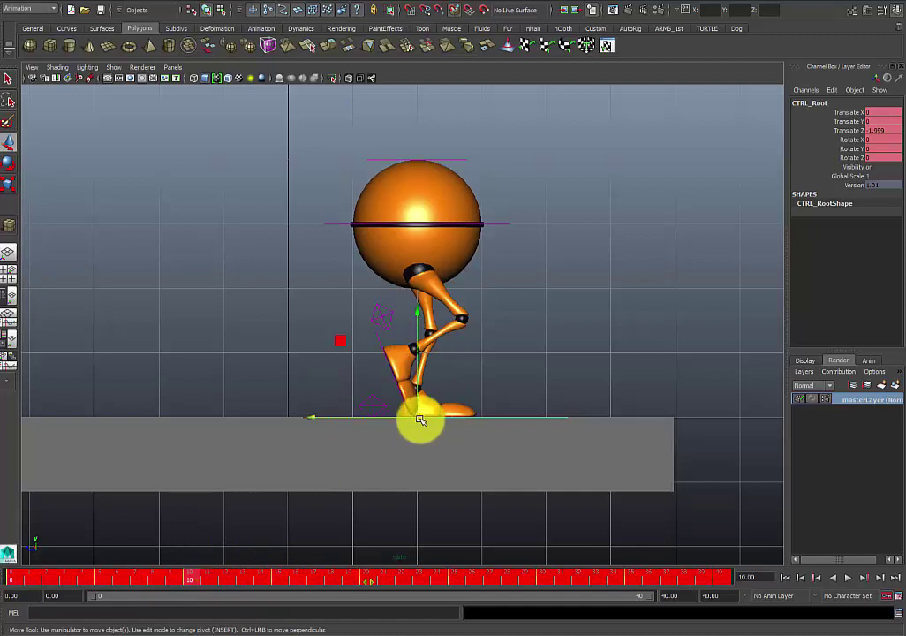
left_click(250, 581)
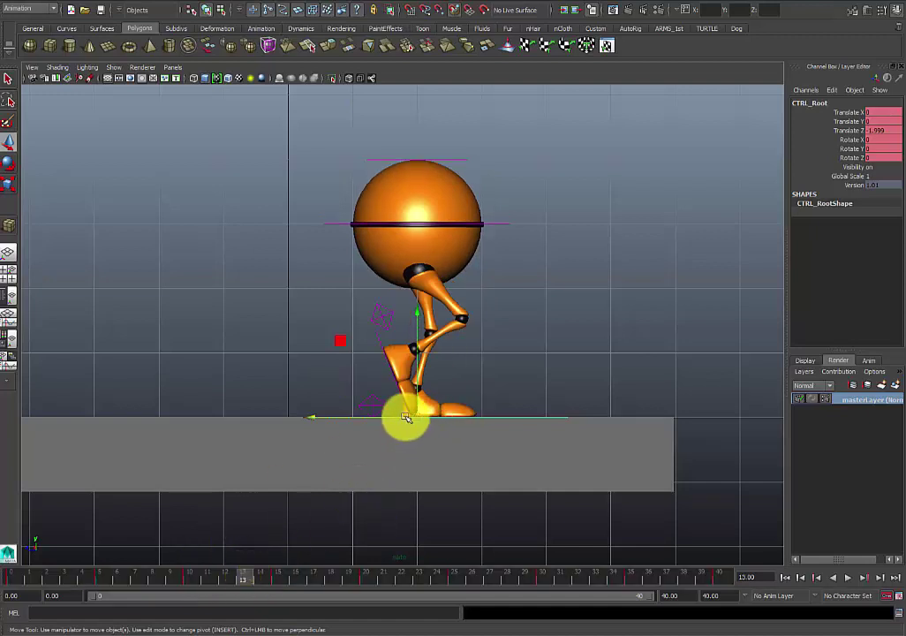
left_click(196, 581)
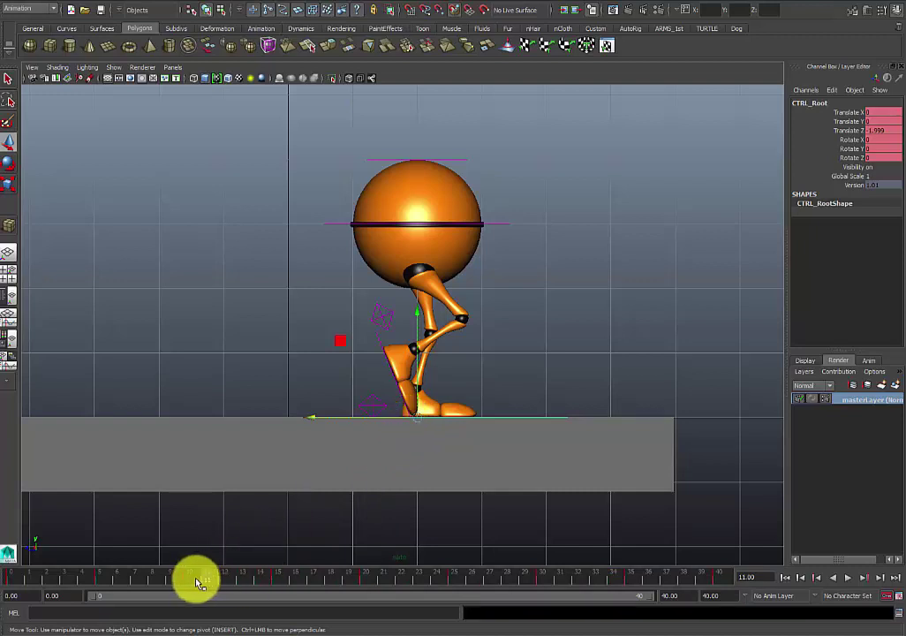
double_click(279, 581)
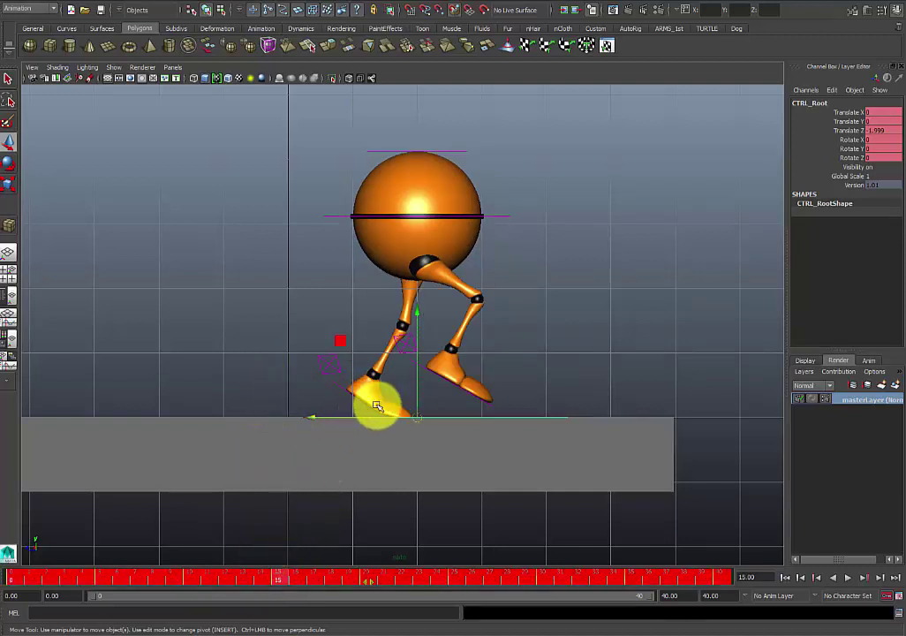
left_click(265, 410)
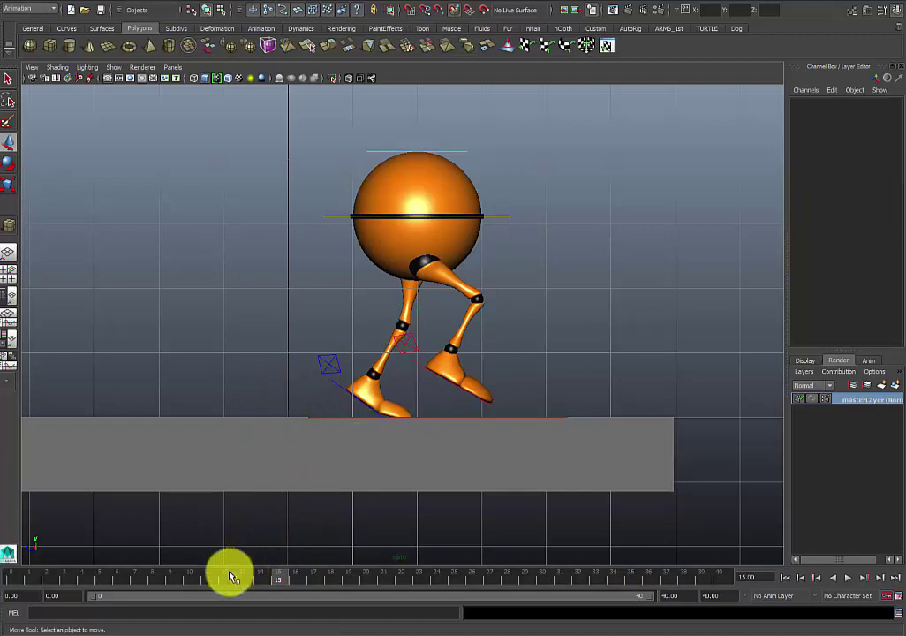
left_click(191, 580)
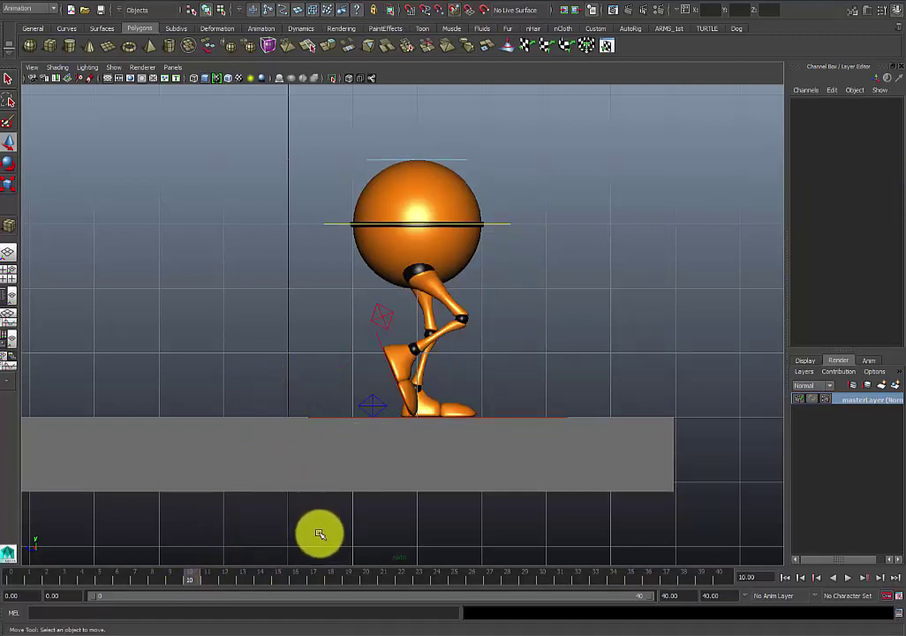
left_click(281, 581)
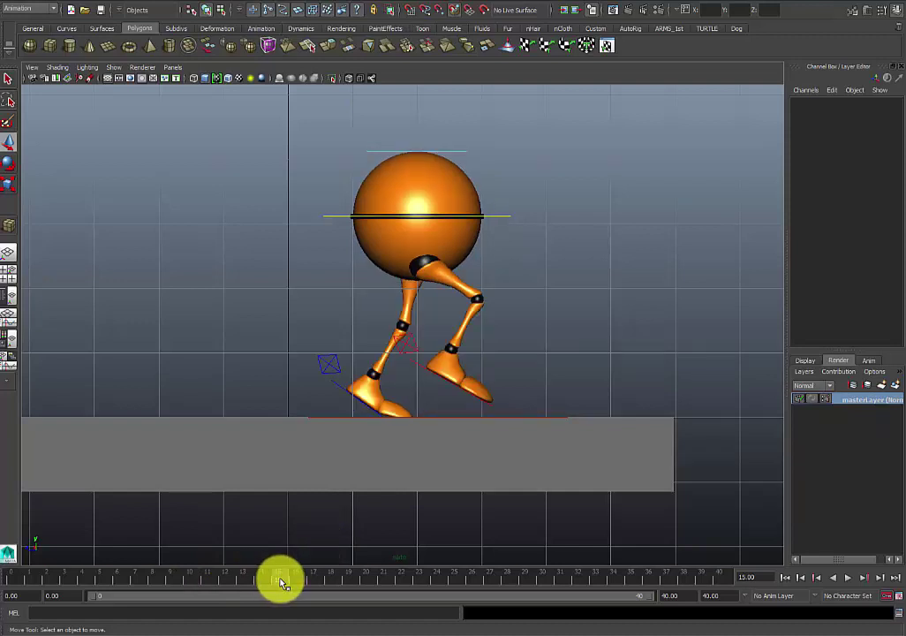
- Move the root control forward to about -3.048 in Translate Z at frame 15, matching the planted foot to its frame 10 contact
left_click(315, 419)
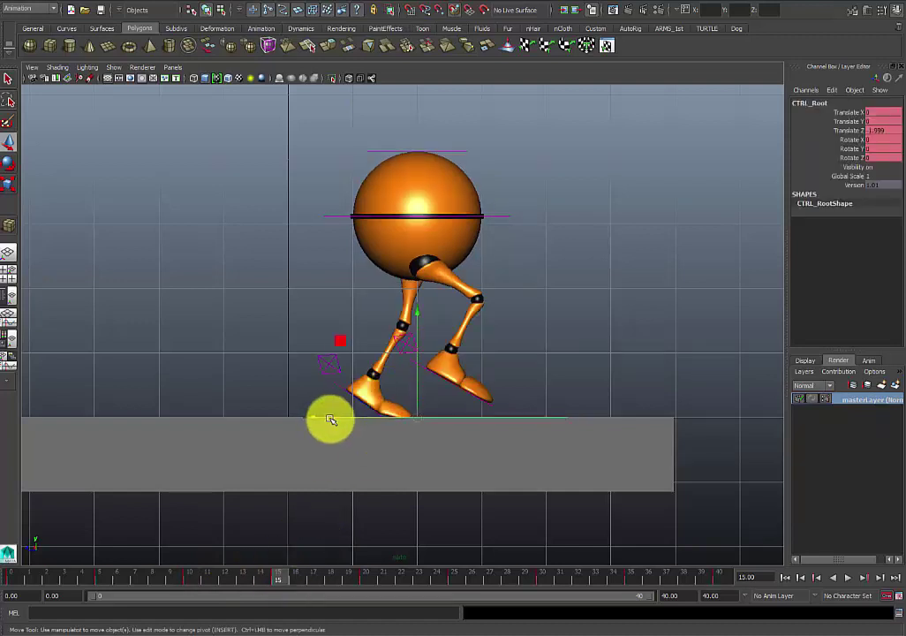
left_click_drag(311, 417, 378, 414)
left_click(378, 413)
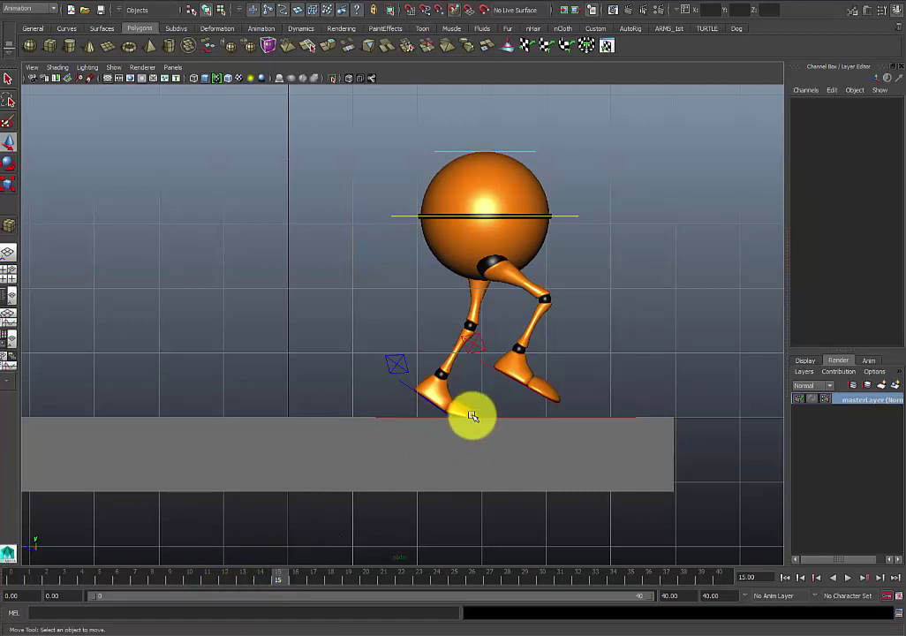
- Key the root control's frame 15 position at frame 20, holding Translate Z at -3.048
left_click_drag(277, 576, 340, 608)
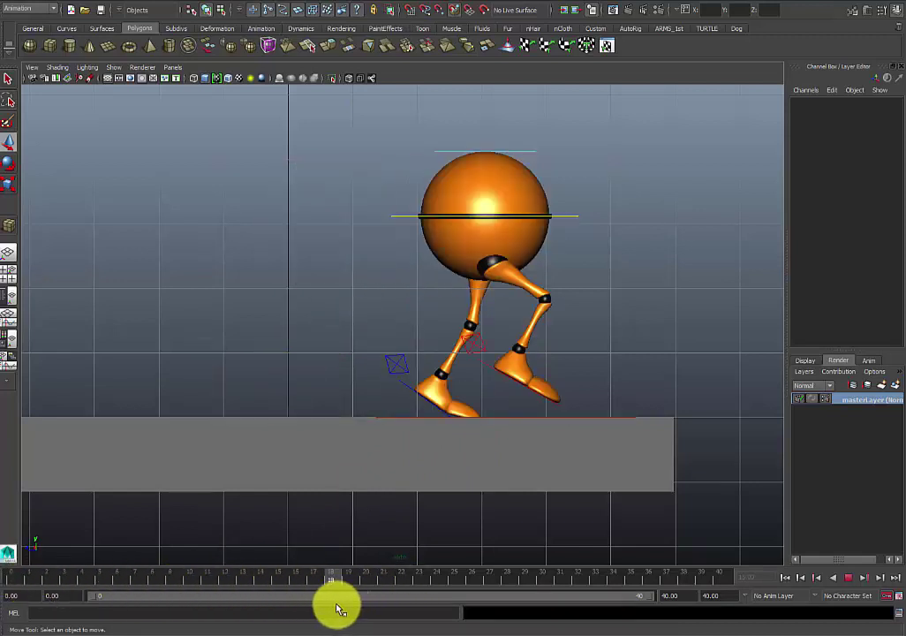
left_click(389, 415)
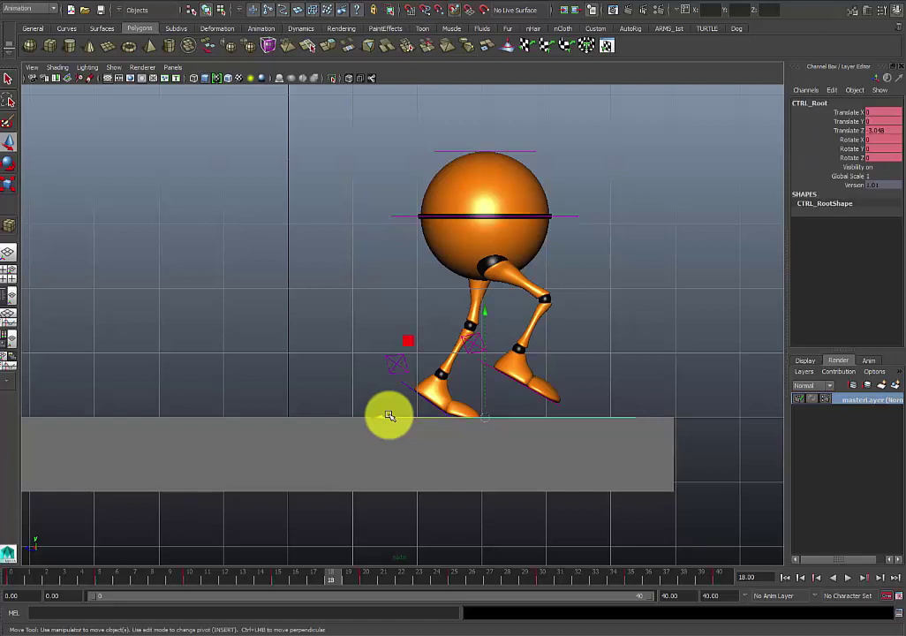
left_click(365, 580)
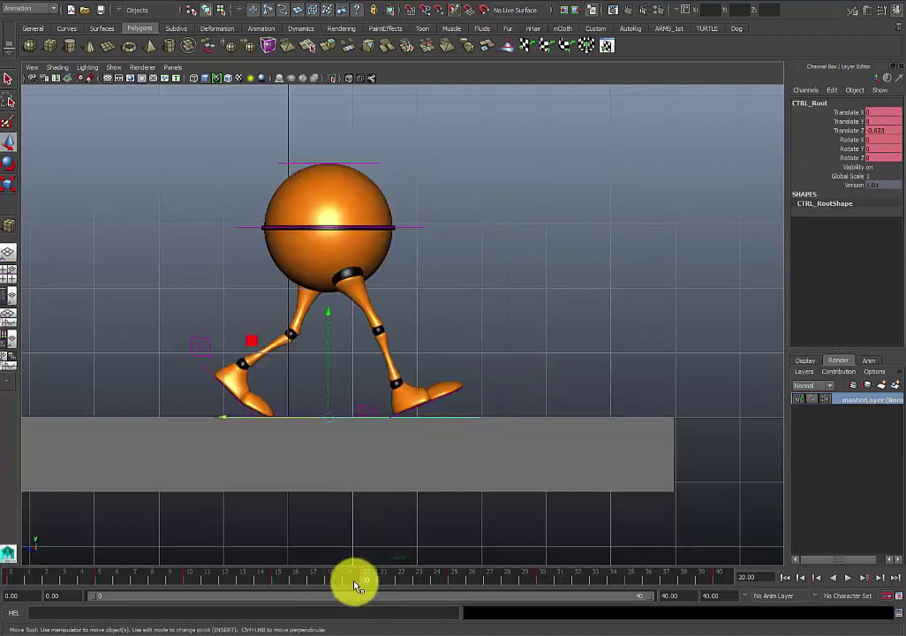
double_click(283, 580)
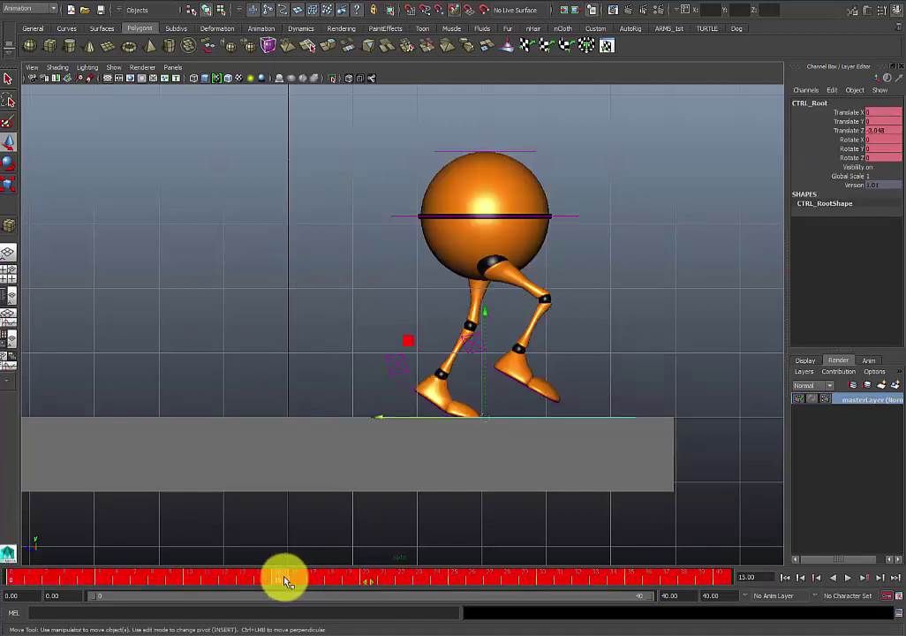
left_click(399, 580)
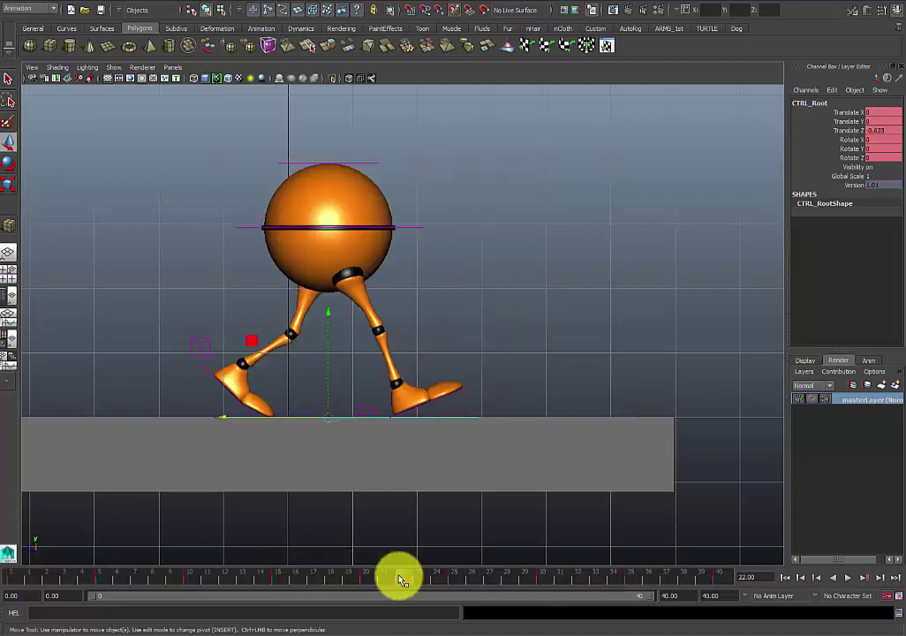
double_click(283, 580)
left_click(284, 580)
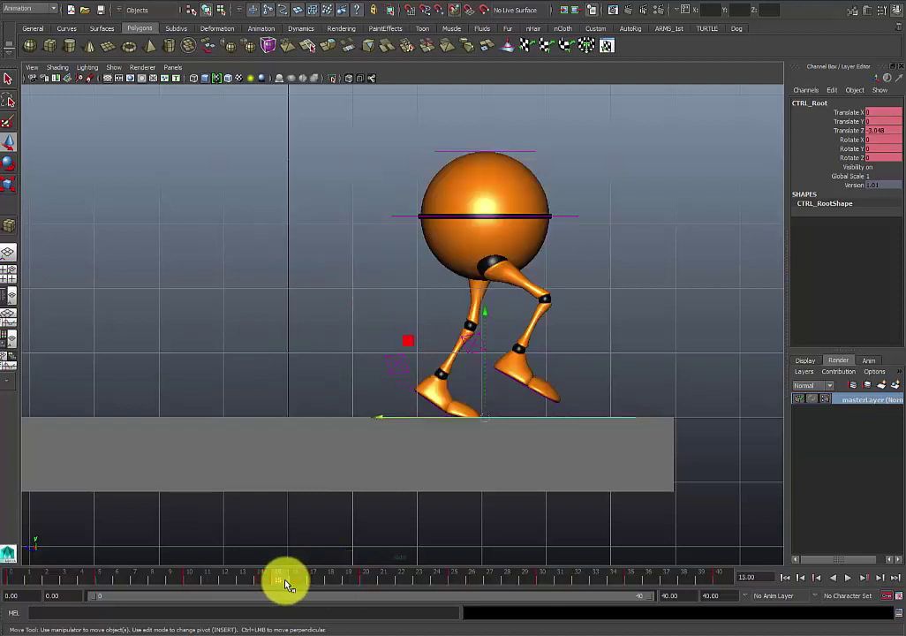
left_click(370, 580)
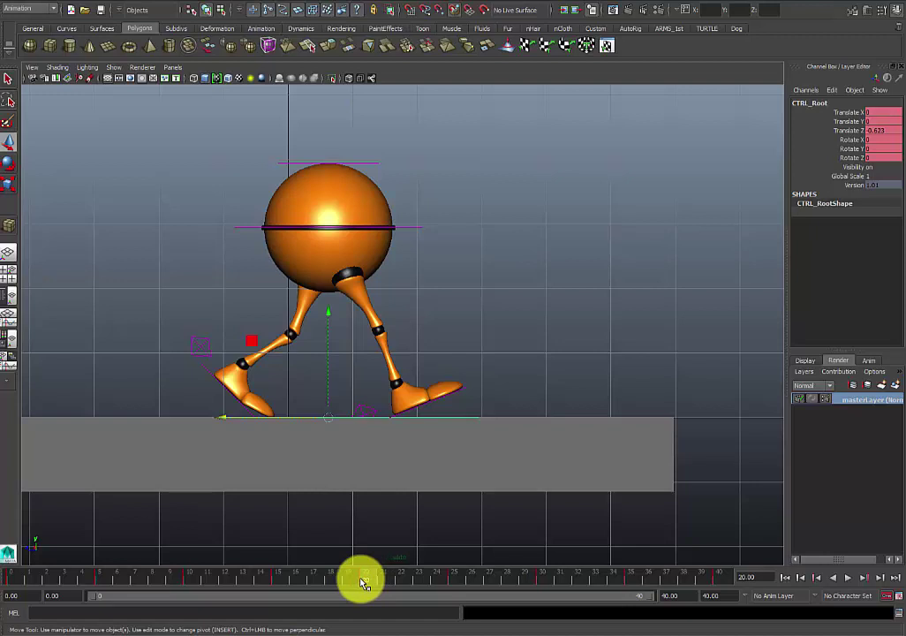
double_click(277, 583)
left_click(287, 583)
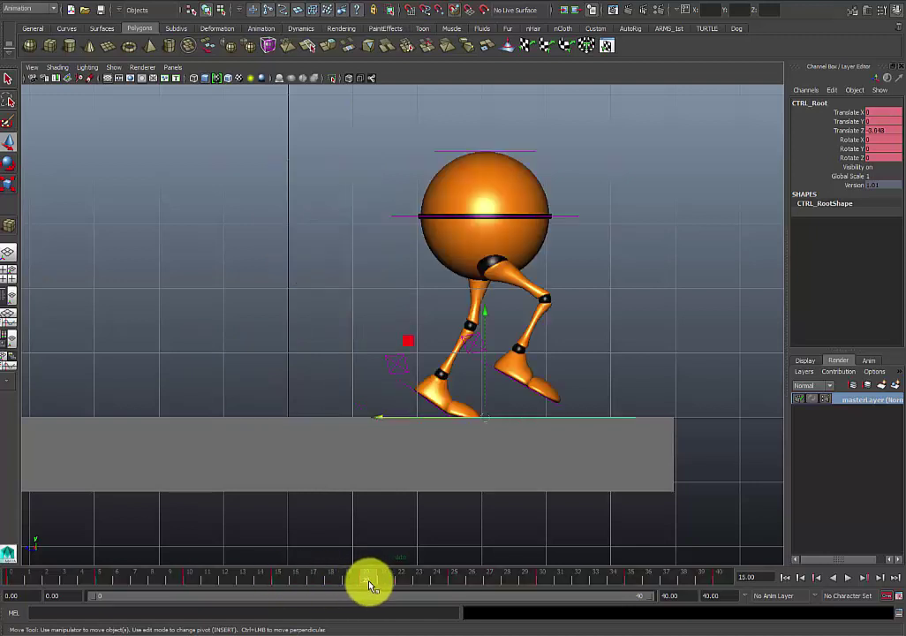
key("s")
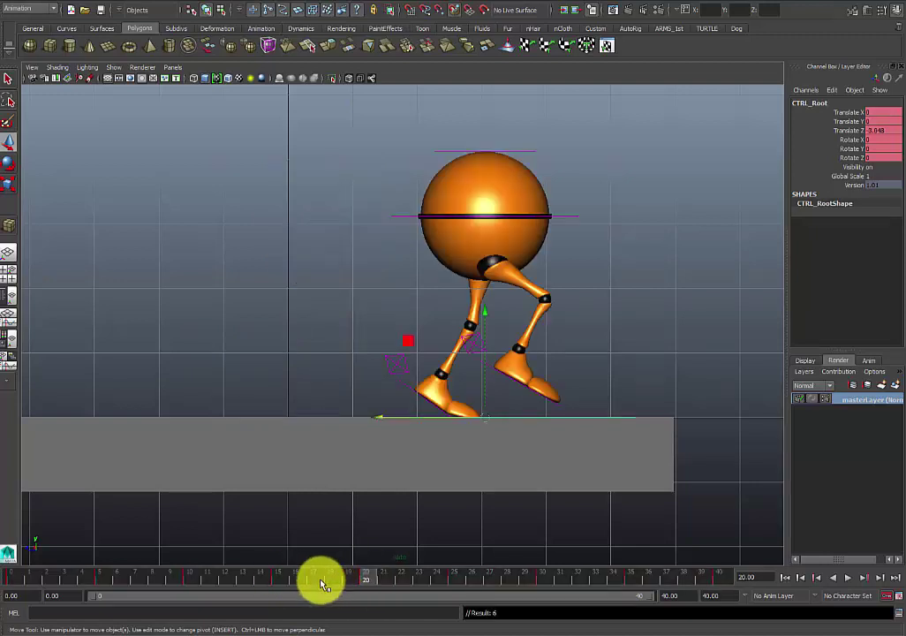
- Move the root control forward to about -3.886 in Translate Z at frame 20, matching the rear foot's toe to its frame 15 contact
left_click_drag(317, 580, 372, 580)
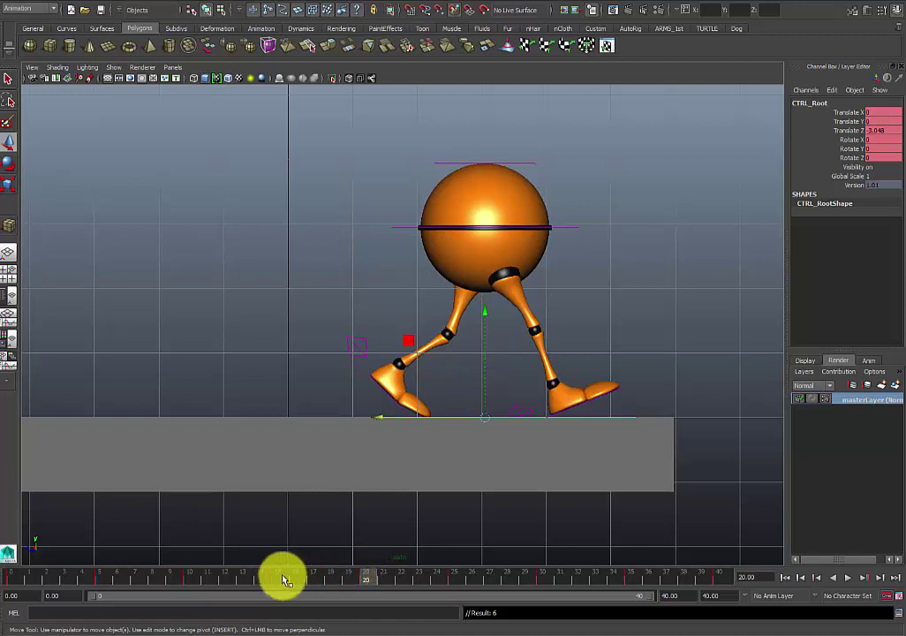
left_click(286, 580)
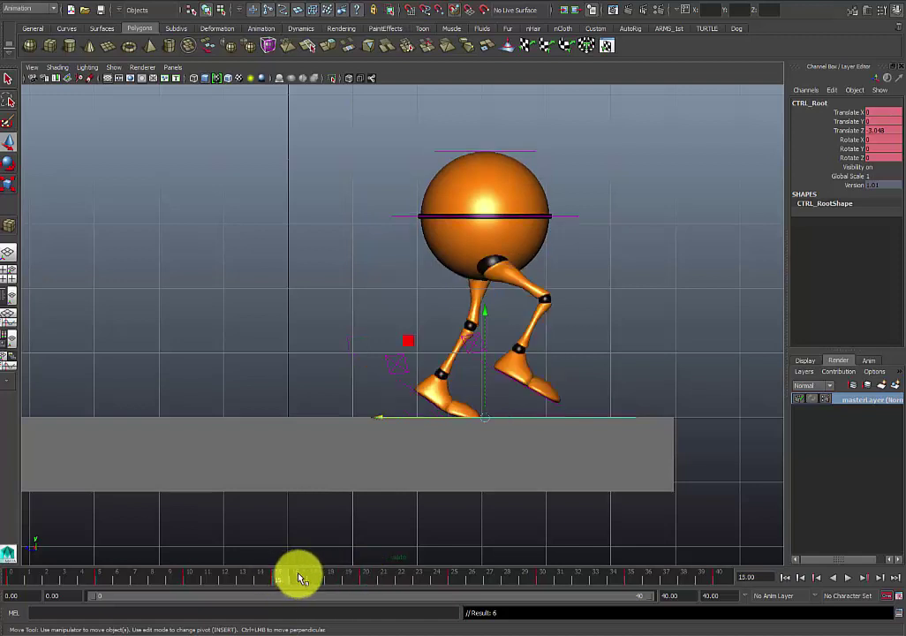
left_click(363, 580)
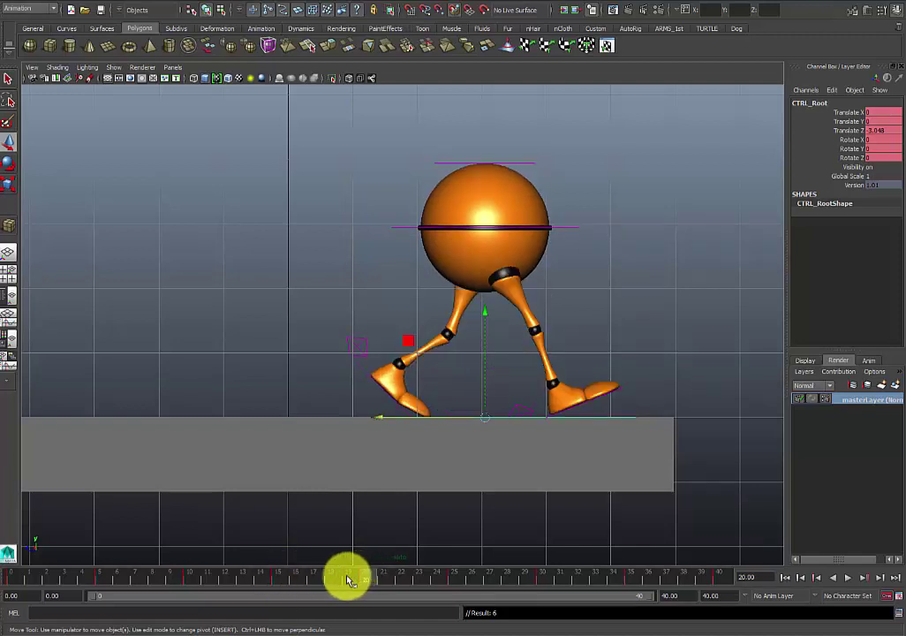
left_click(279, 581)
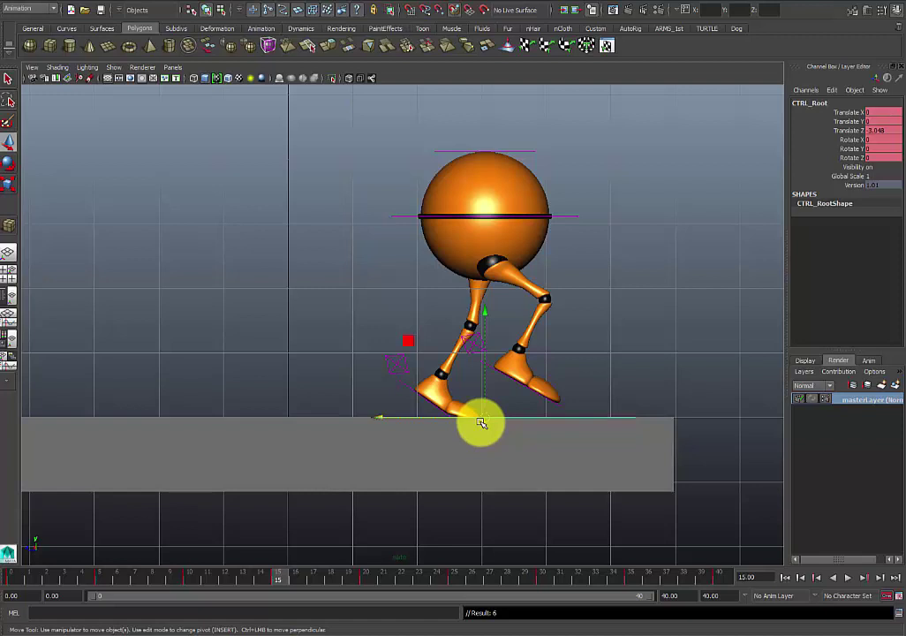
left_click(368, 580)
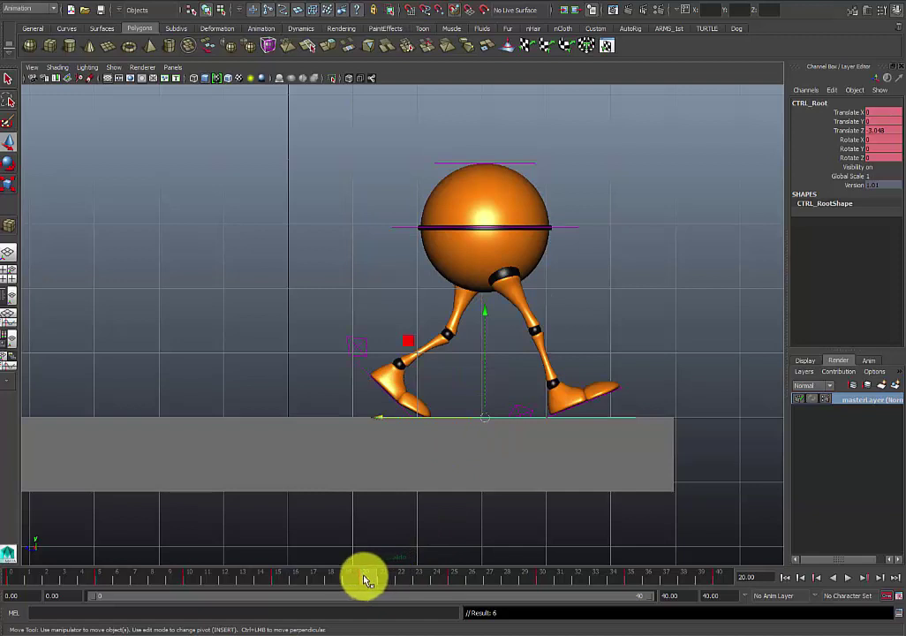
middle_click_drag(380, 420, 434, 418)
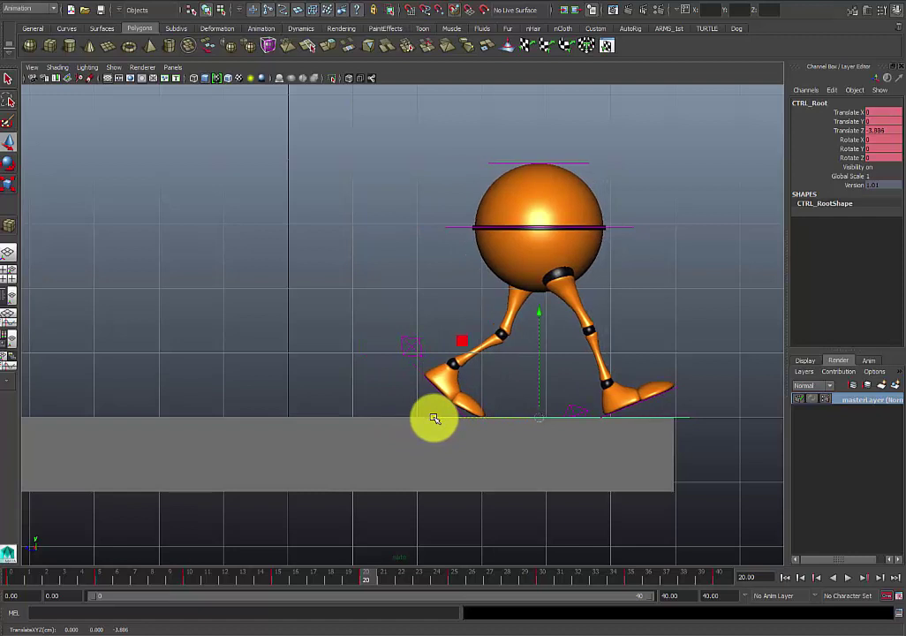
left_click_drag(330, 577, 274, 583)
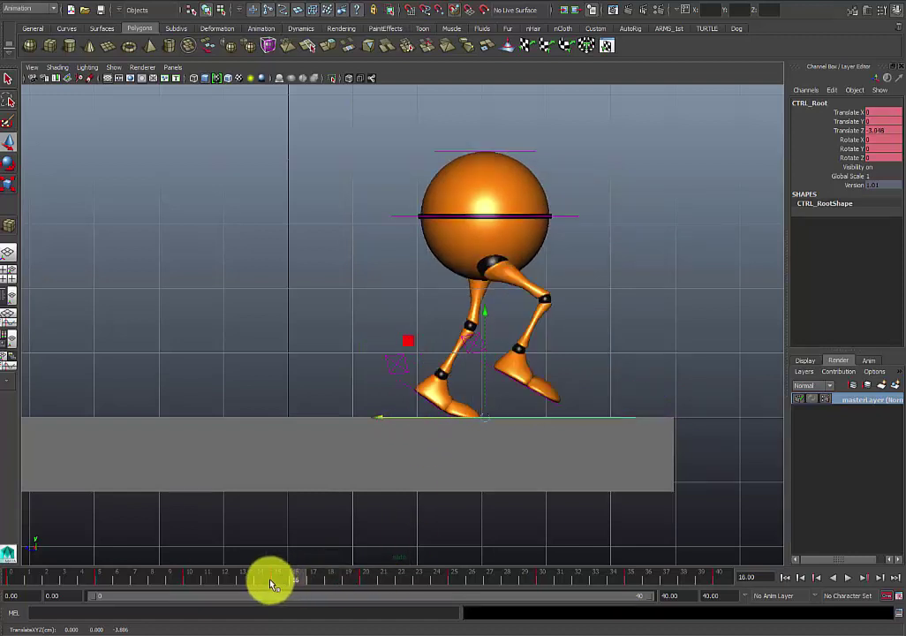
- Key the root control's frame 20 position at frame 25, holding Translate Z at -3.886
key("alt+v")
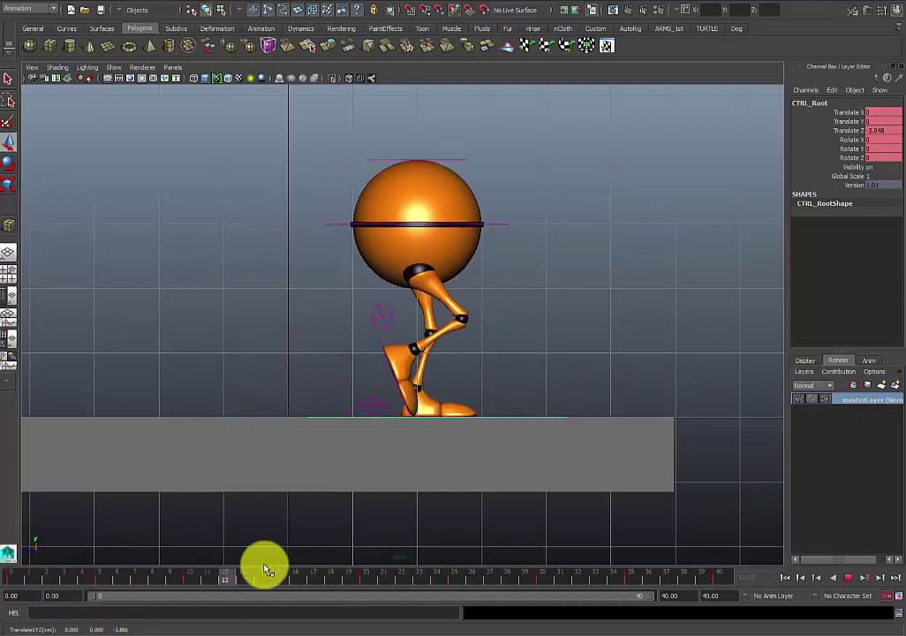
key("Escape")
left_click(365, 585)
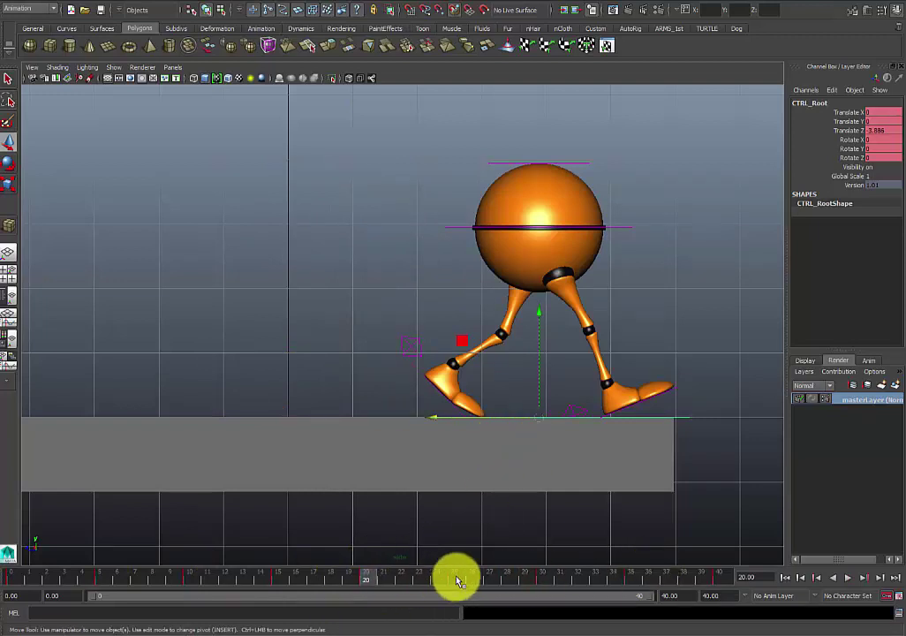
key("s")
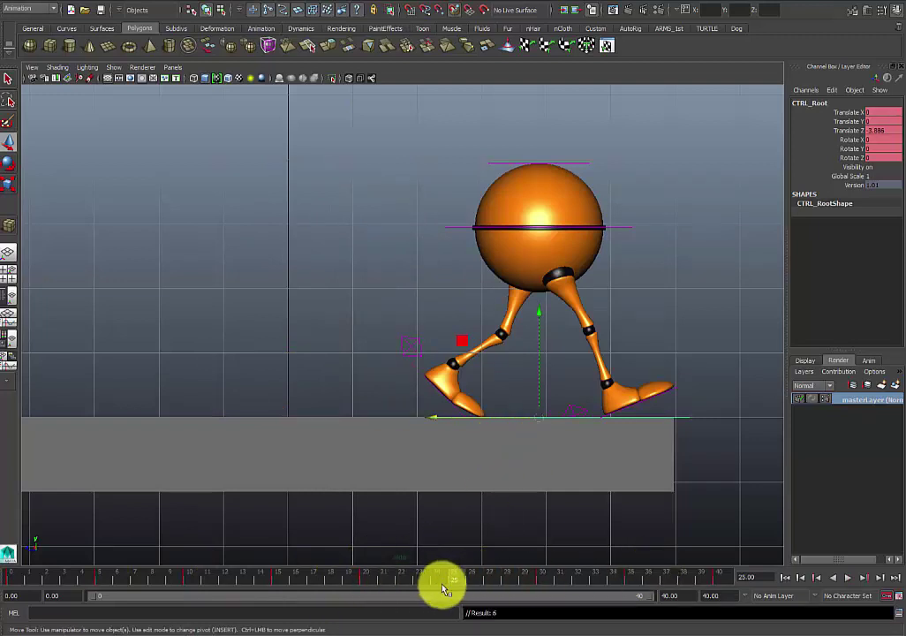
- Move the root control forward to about -4.345 in Translate Z at frame 25, matching the front foot to its frame 20 heel contact
key("alt+v")
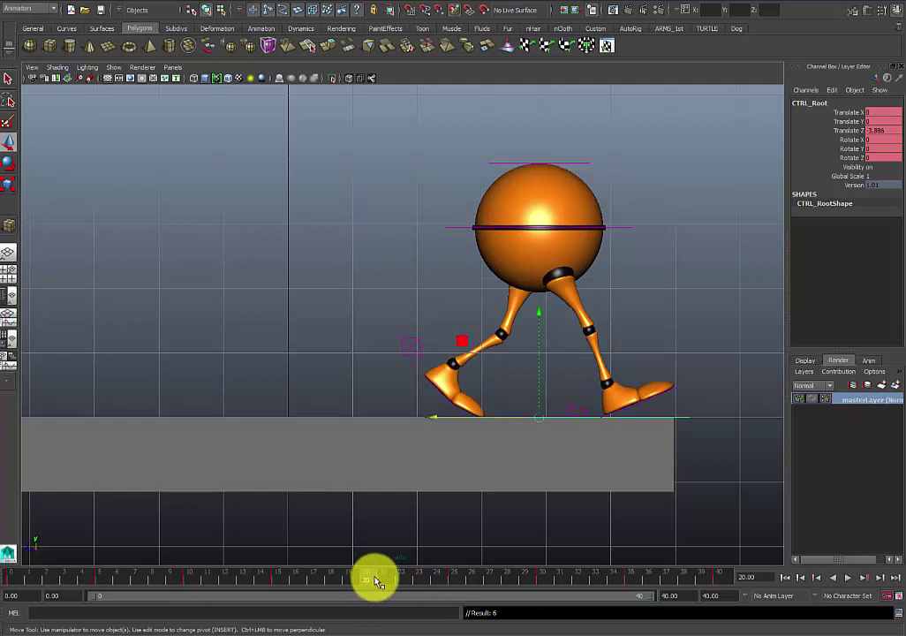
key("alt+v")
left_click_drag(338, 584, 382, 589)
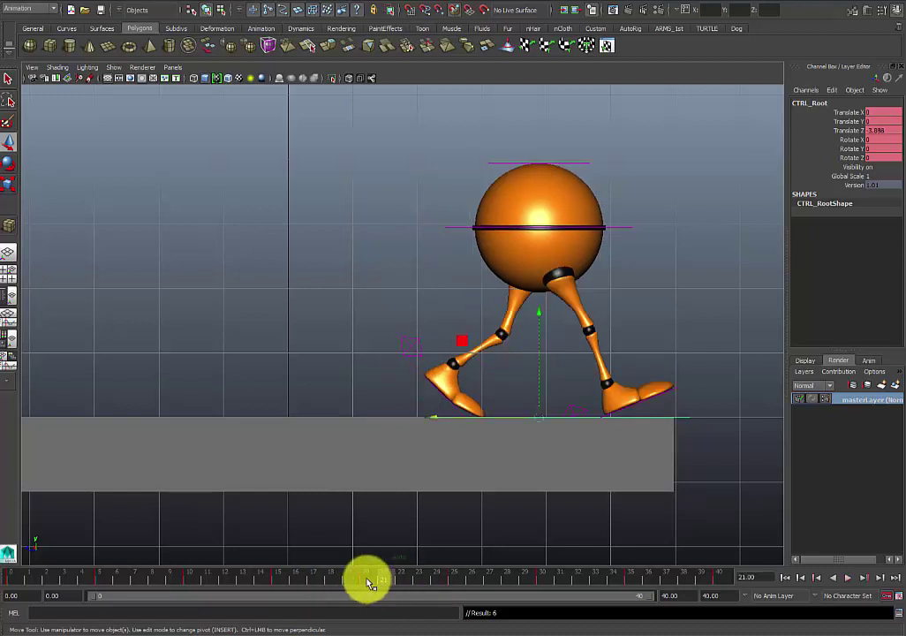
double_click(366, 583)
left_click_drag(438, 578, 456, 578)
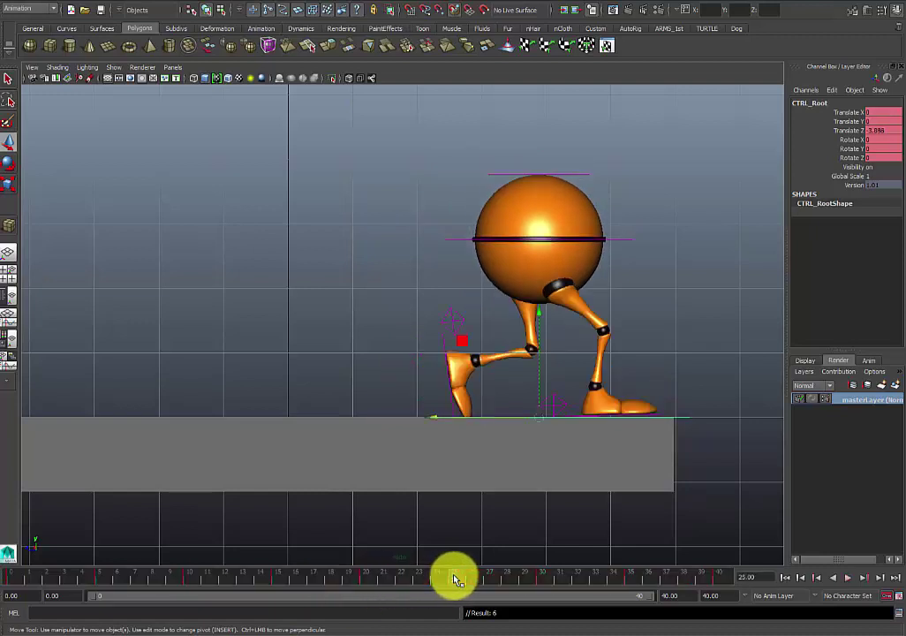
left_click(369, 585)
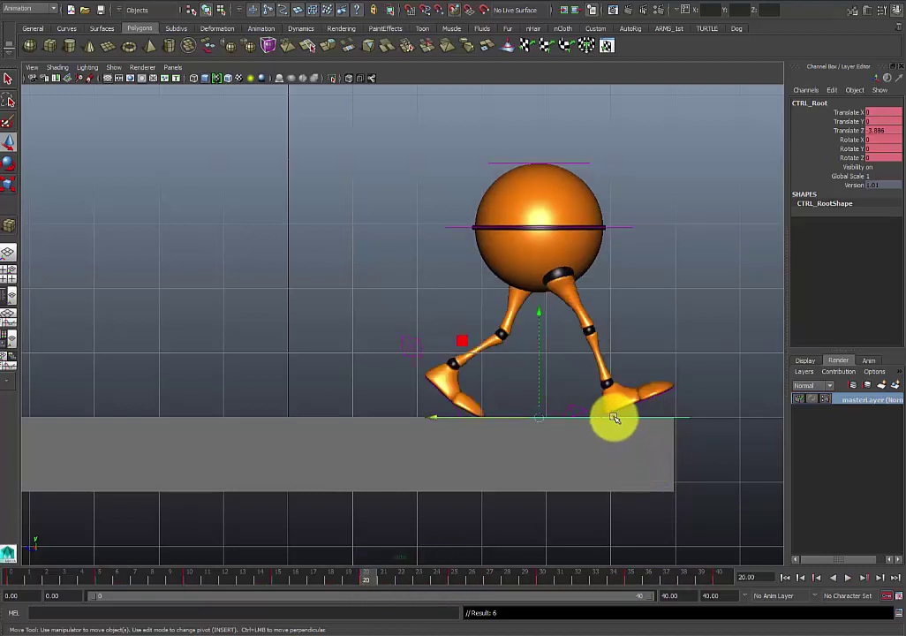
left_click(454, 580)
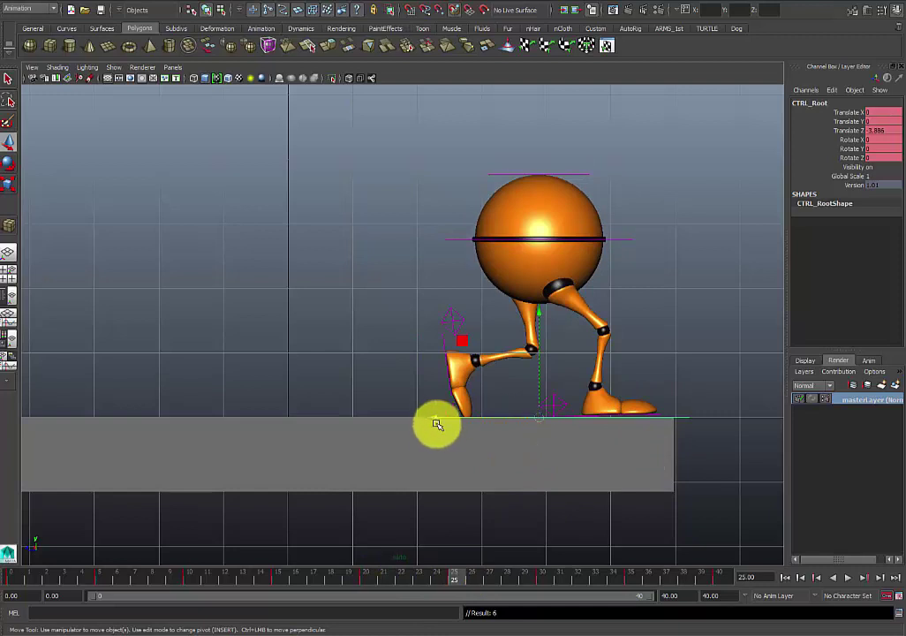
middle_click_drag(433, 418, 462, 418)
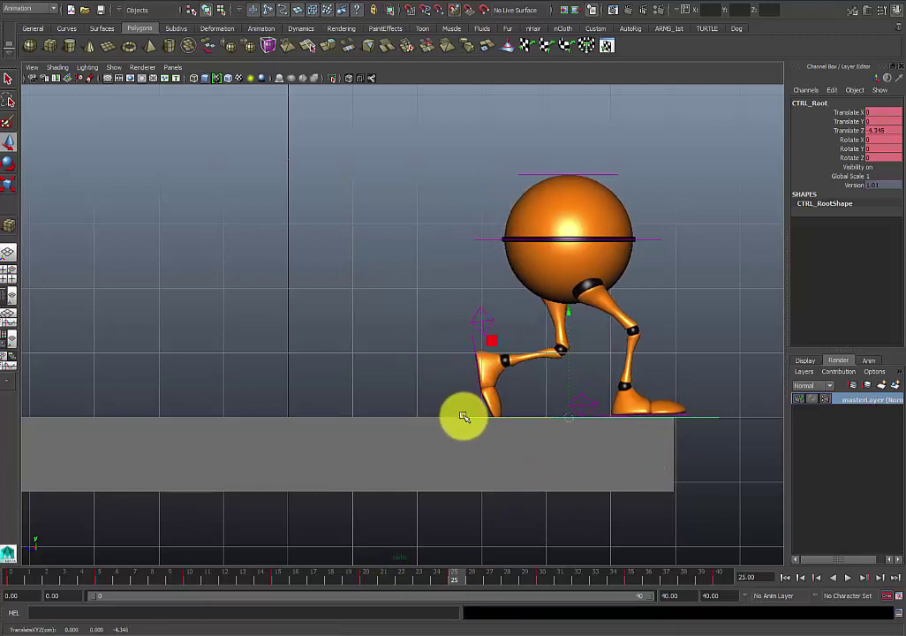
- Key the root control's frame 25 position at frame 30, holding Translate Z at -4.345
left_click(332, 583)
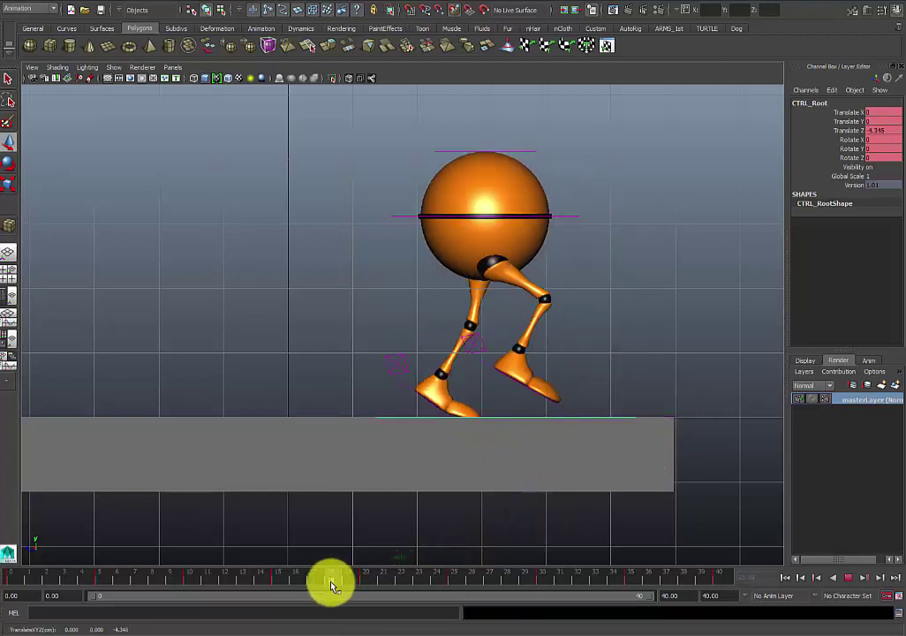
mouse_move(332, 583)
left_mouse_down()
mouse_move(556, 574)
mouse_move(454, 582)
left_mouse_up()
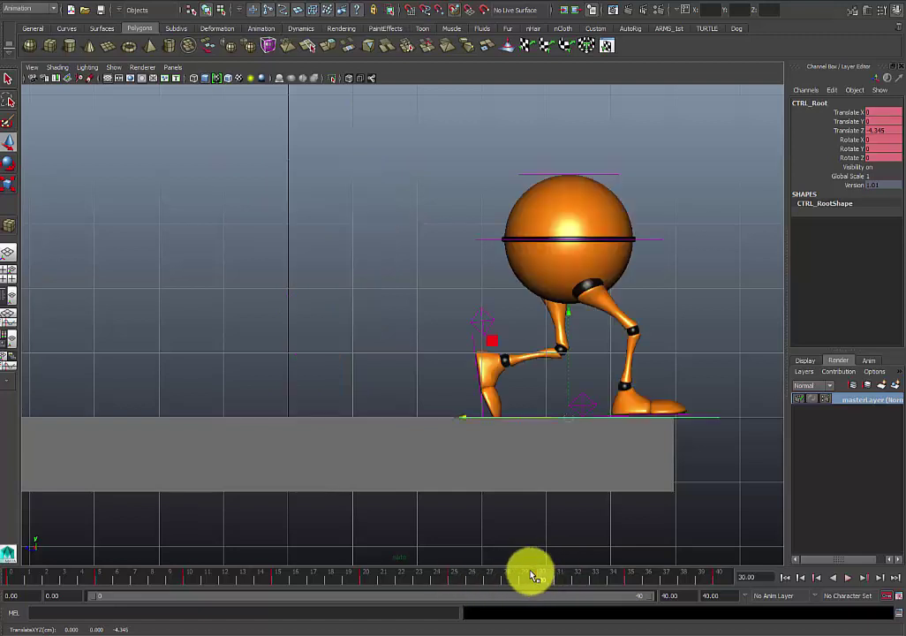
left_click_drag(542, 574, 461, 592)
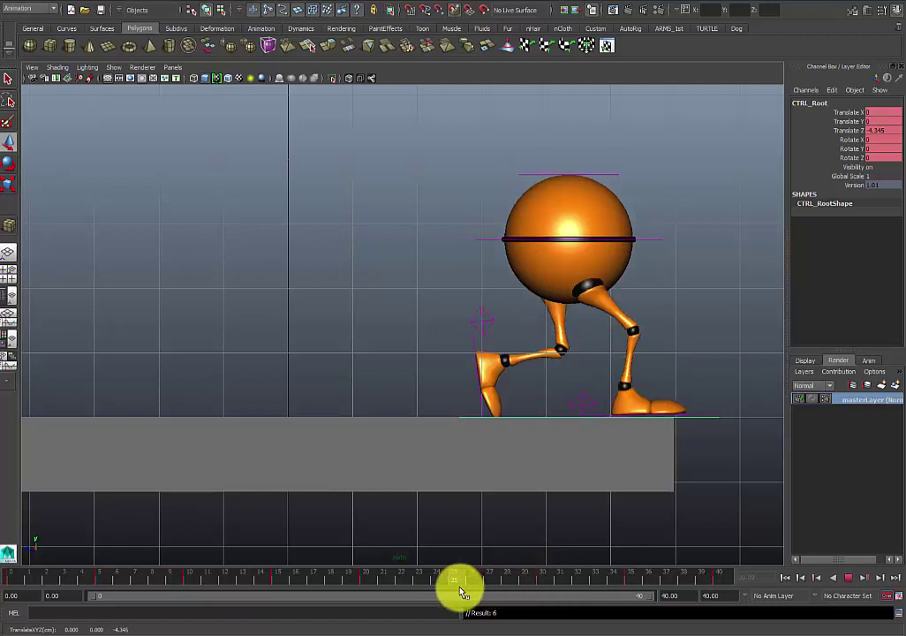
- Move the root control forward to about -5.429 in Translate Z at frame 30, matching the planted foot to its frame 25 contact
left_click(536, 586)
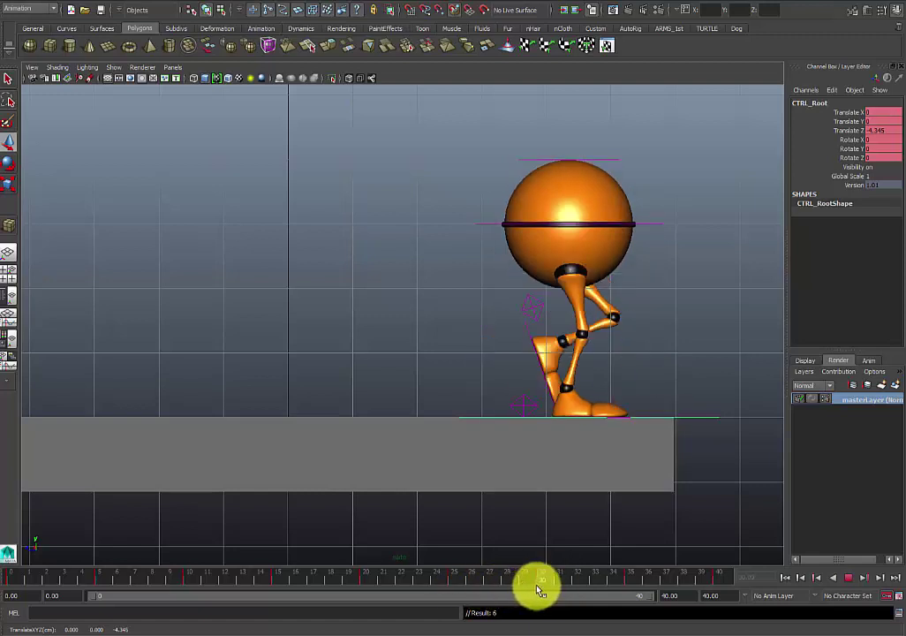
left_click(459, 583)
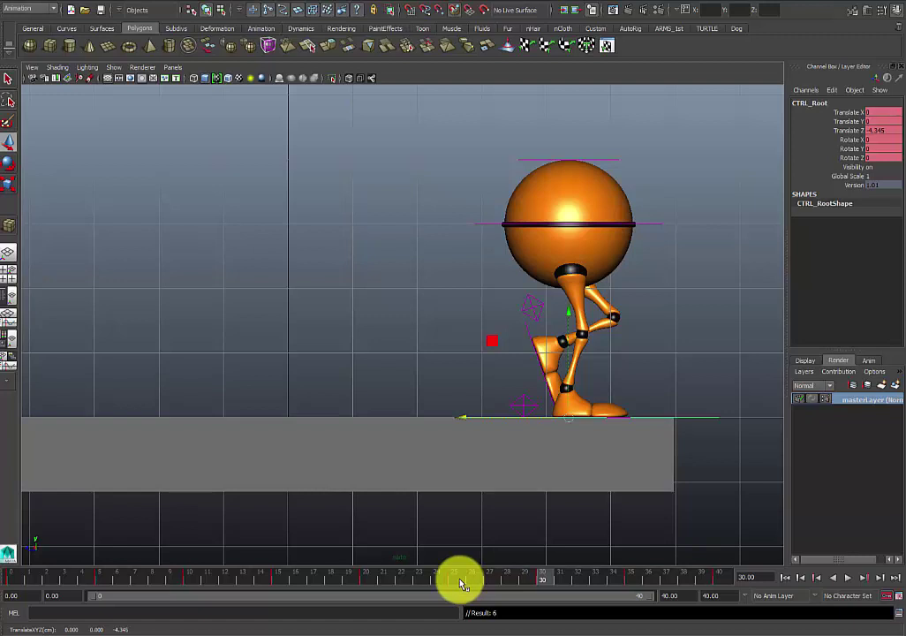
double_click(544, 576)
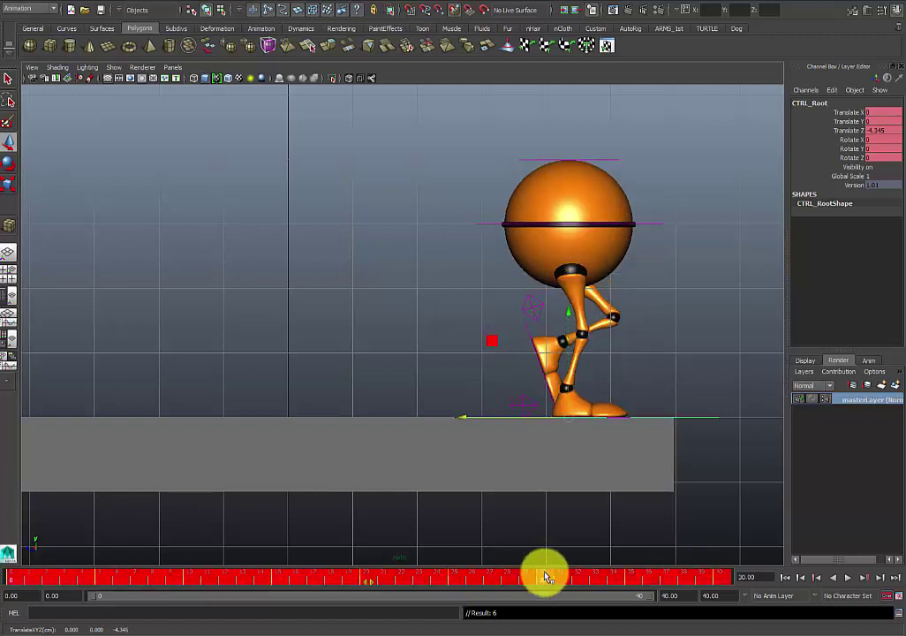
left_click(534, 576)
left_click(540, 577)
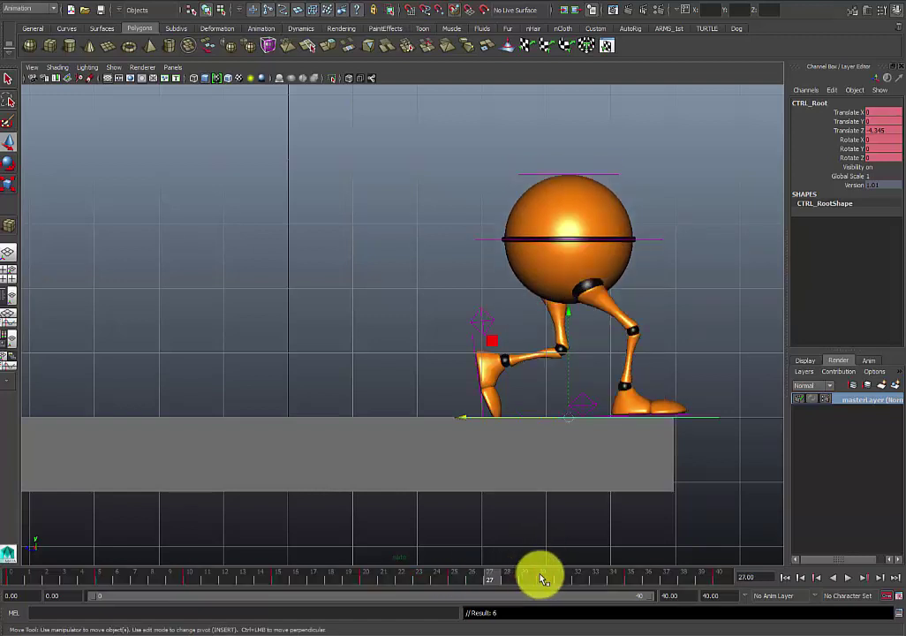
left_click(457, 583)
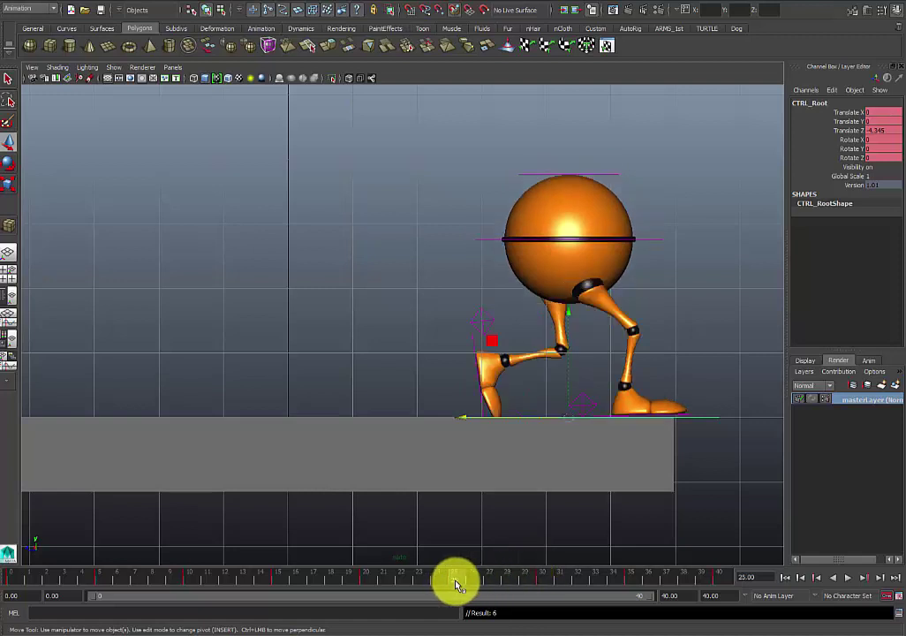
left_click(541, 577)
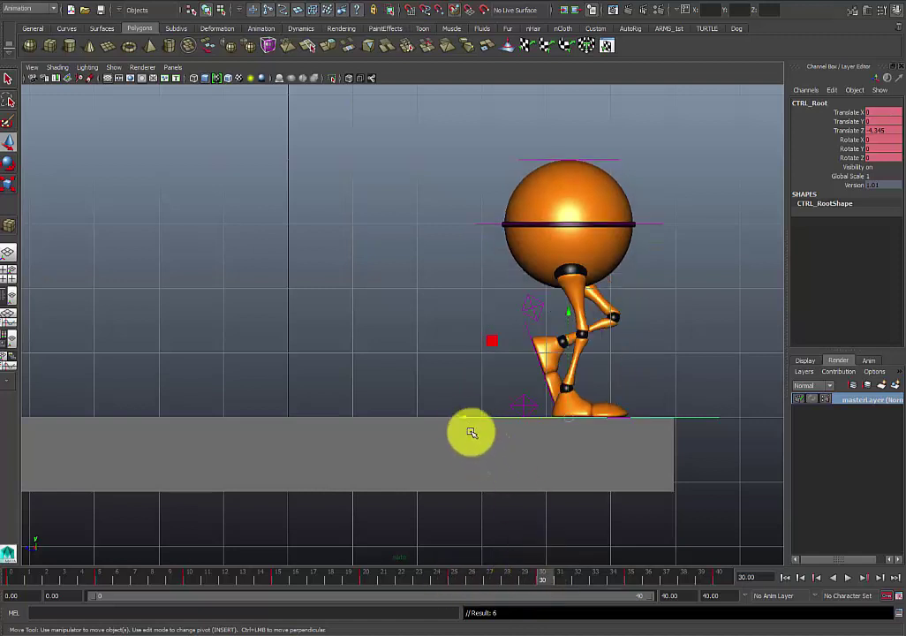
left_click_drag(471, 431, 534, 417)
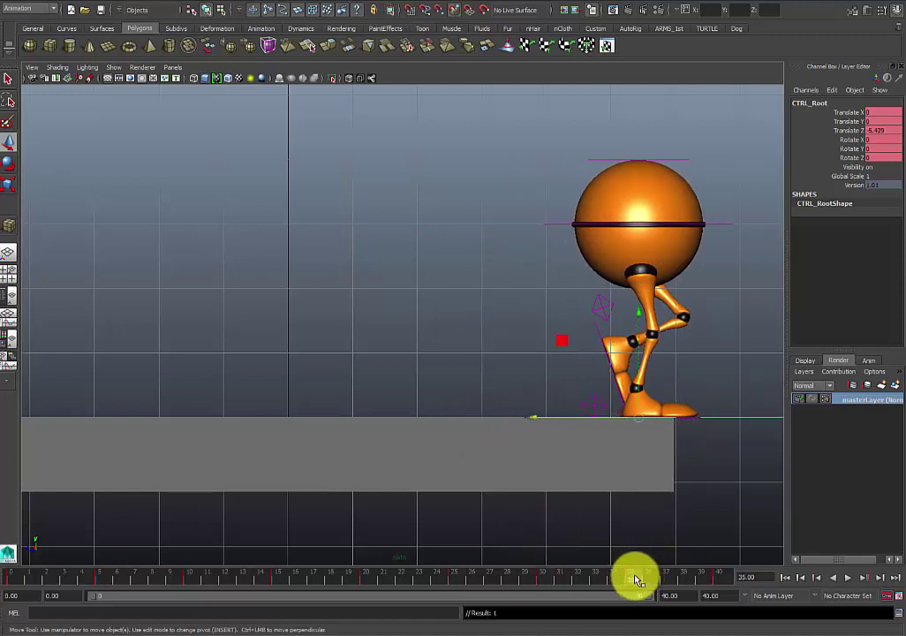
- Key the root control's frame 30 position at frame 35, holding Translate Z at -5.429
key("s")
key("alt+v")
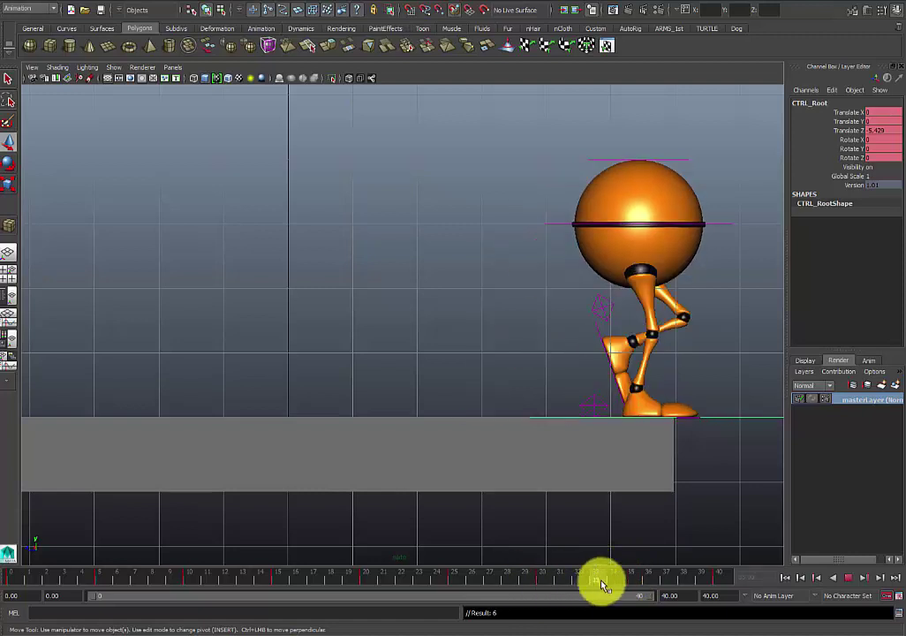
left_click_drag(618, 586, 637, 584)
- Move the root control forward to about -6.823 in Translate Z at frame 35, matching the rear foot's toe to its frame 30 contact
left_click(544, 579)
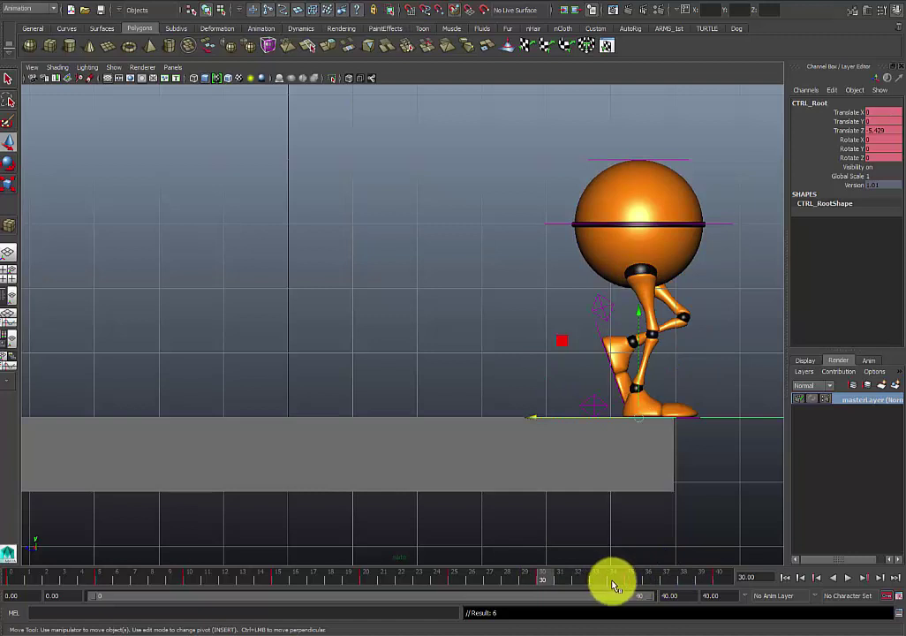
left_click(631, 580)
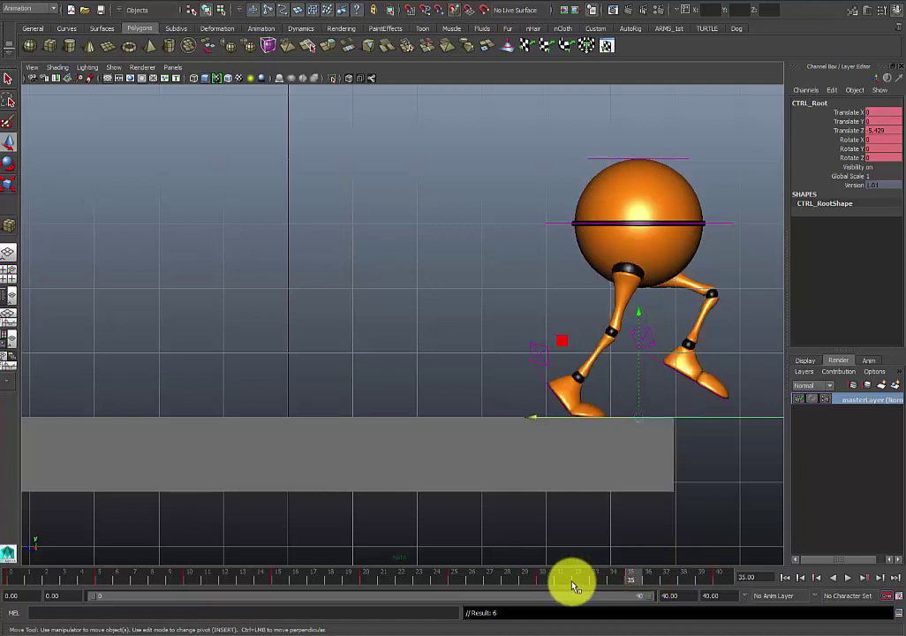
left_click(544, 580)
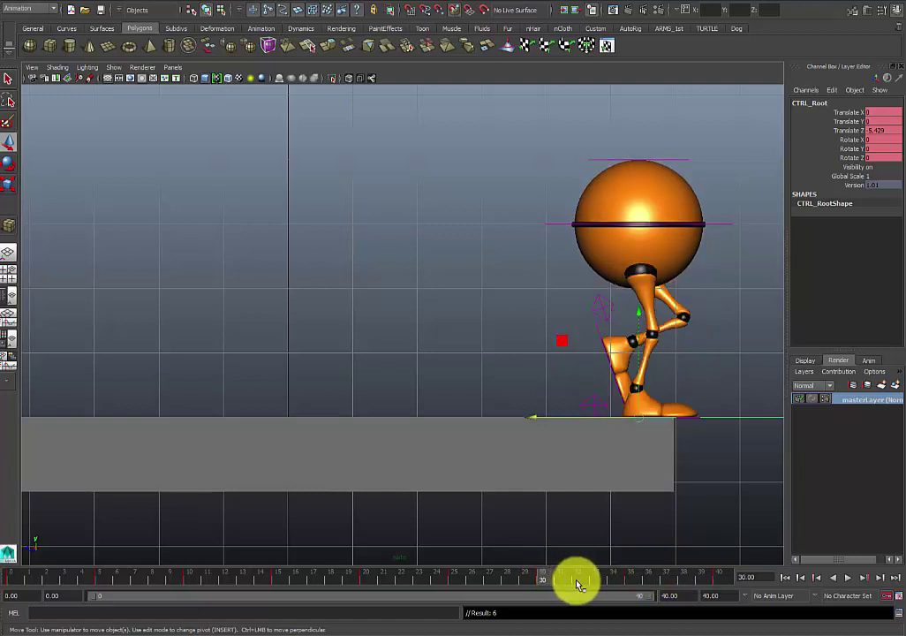
double_click(634, 579)
left_click(633, 579)
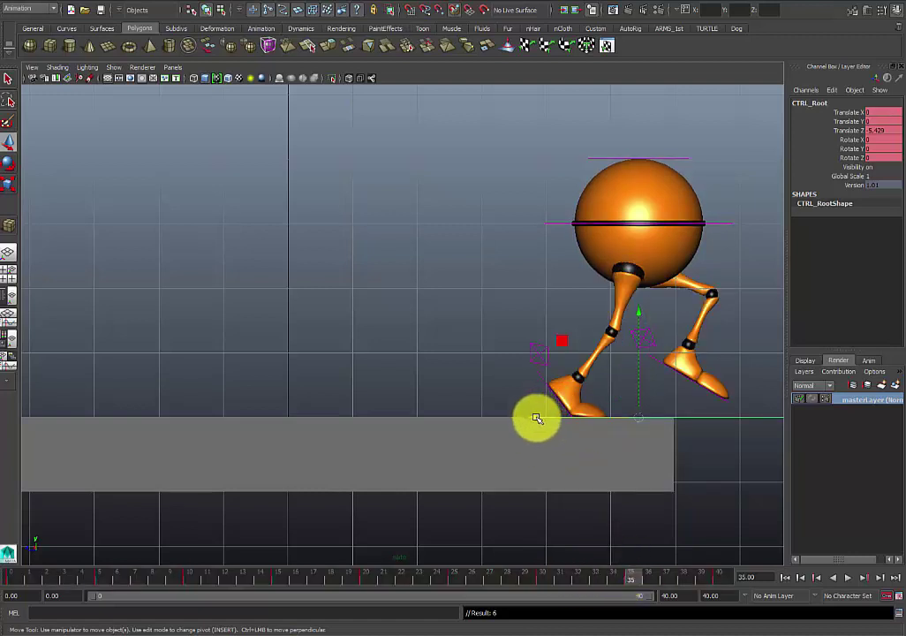
middle_click_drag(537, 419, 628, 414)
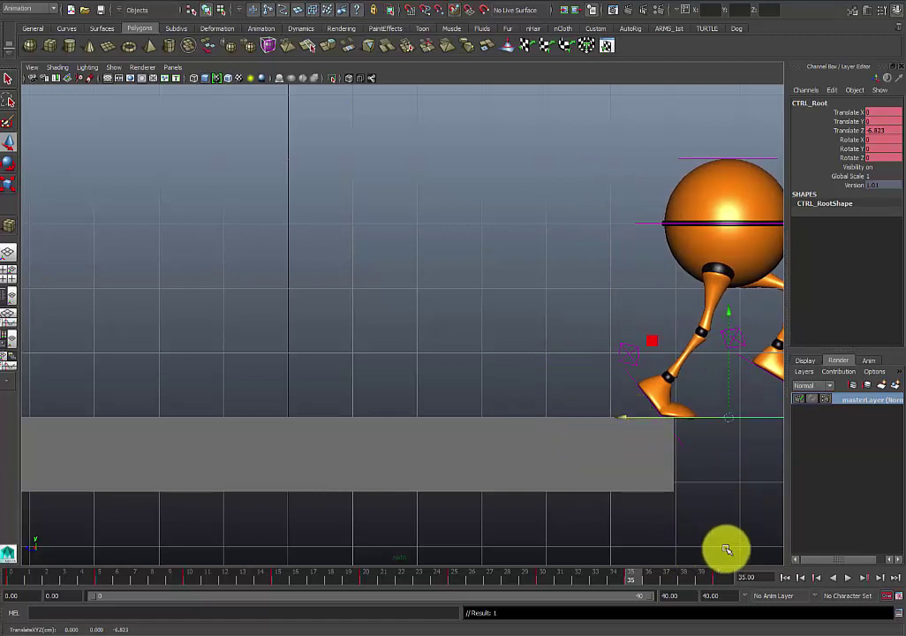
- Key the root control's frame 35 position at frame 40, holding Translate Z at -6.823
key("s")
left_click(724, 579)
left_click_drag(724, 583, 632, 585)
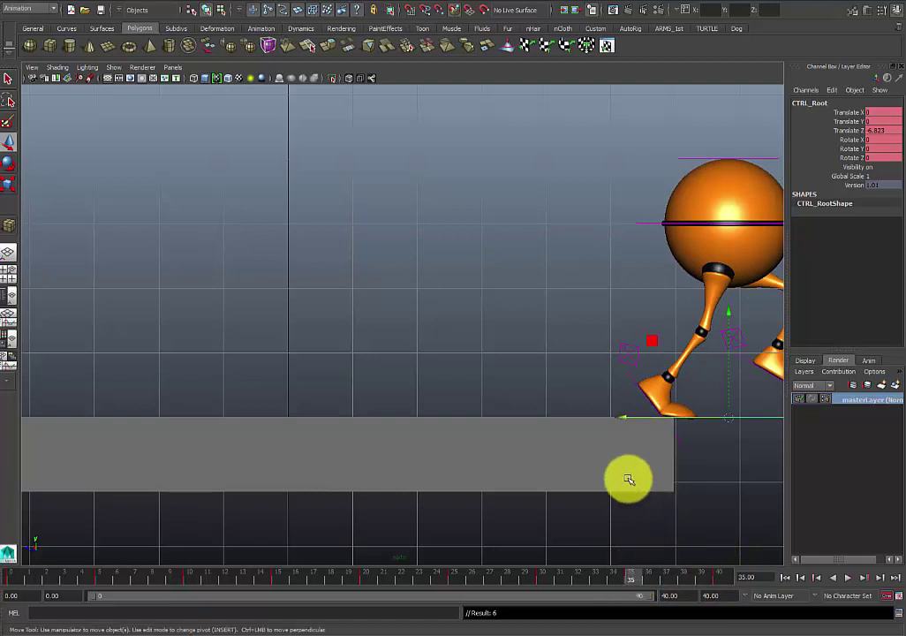
- Compare the rear foot's ground contact between frames 35 and 40, and check the matching starting pose at frame 0
middle_click_drag(636, 441, 461, 455, "alt")
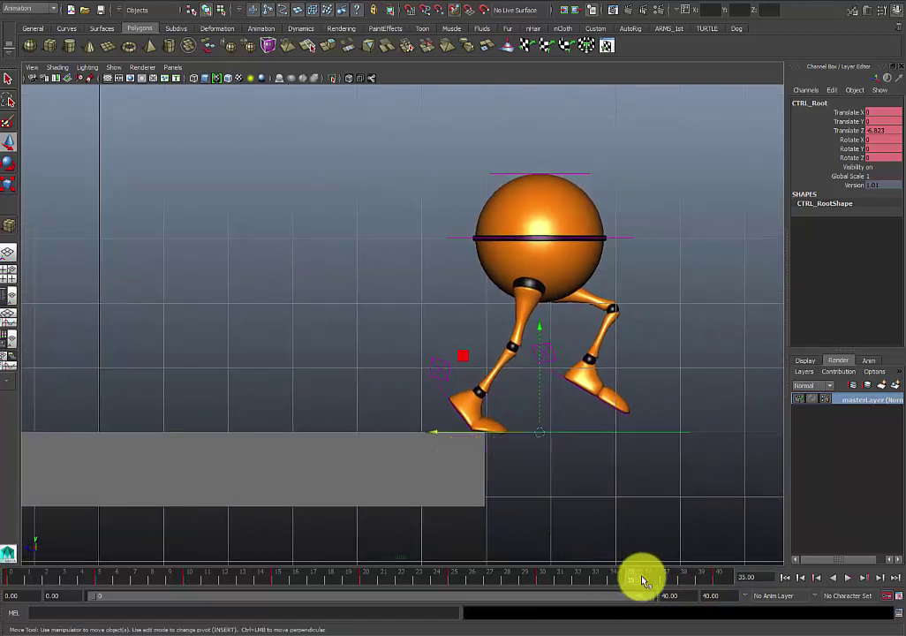
left_click(723, 579)
left_click(633, 577)
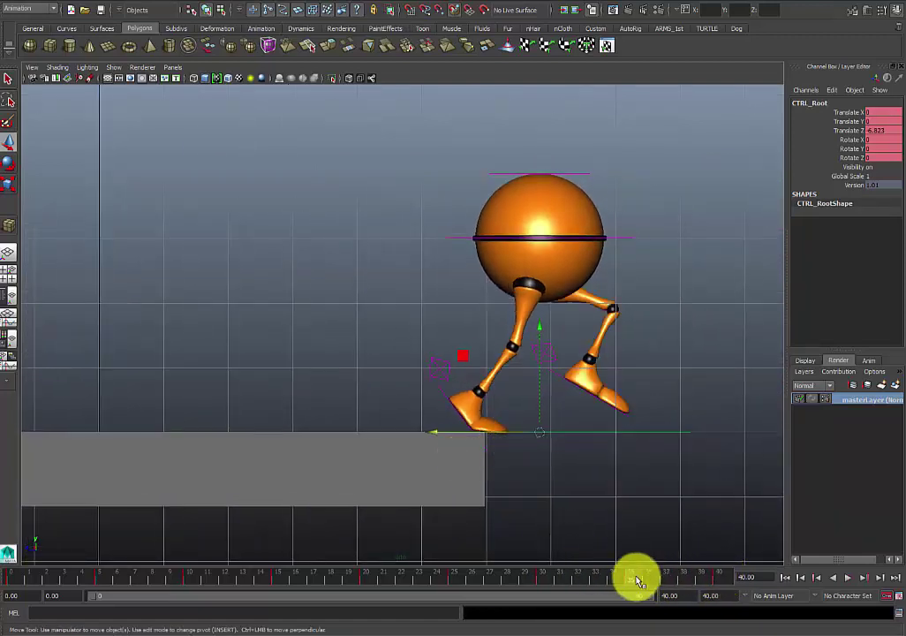
left_click(720, 578)
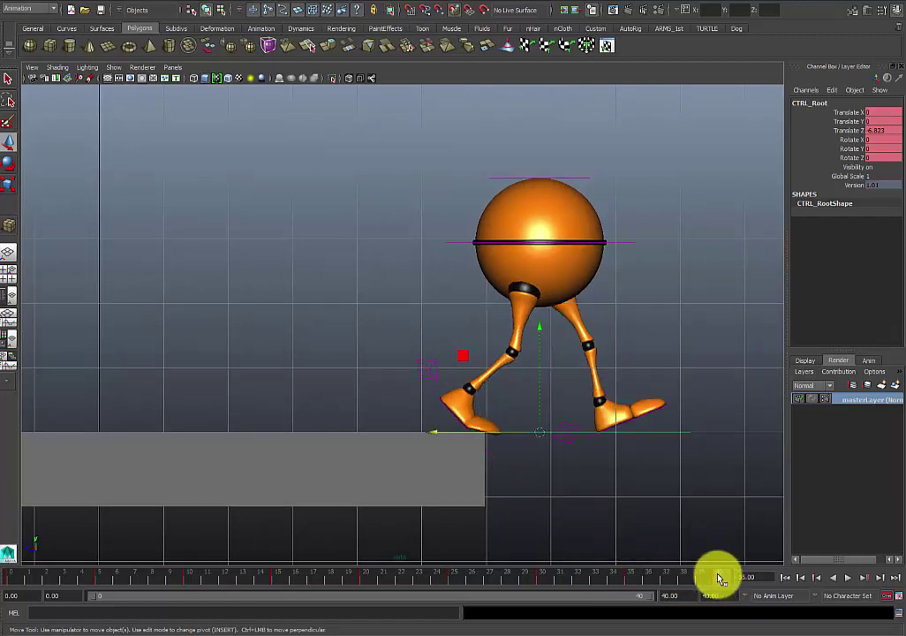
double_click(715, 579)
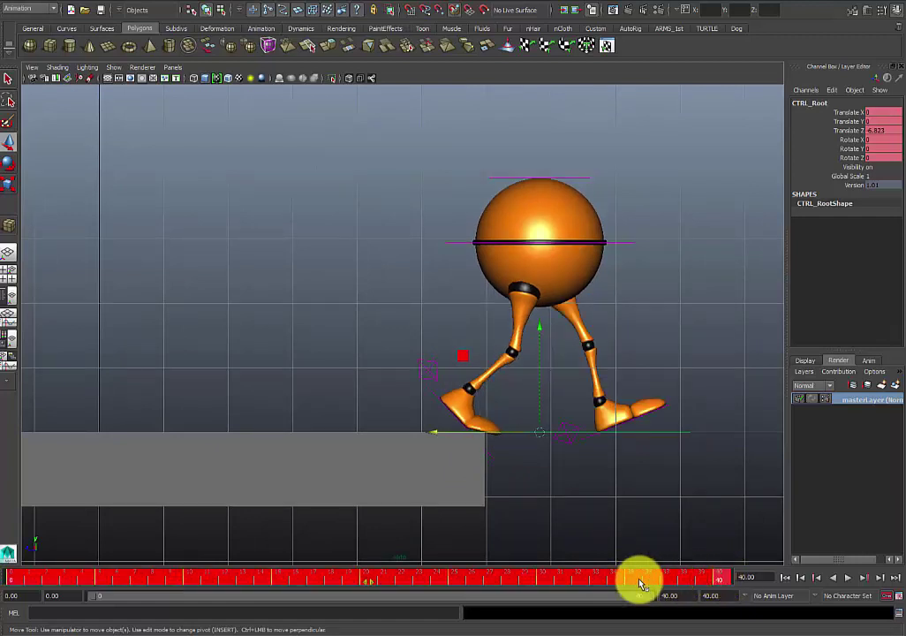
left_click(711, 579)
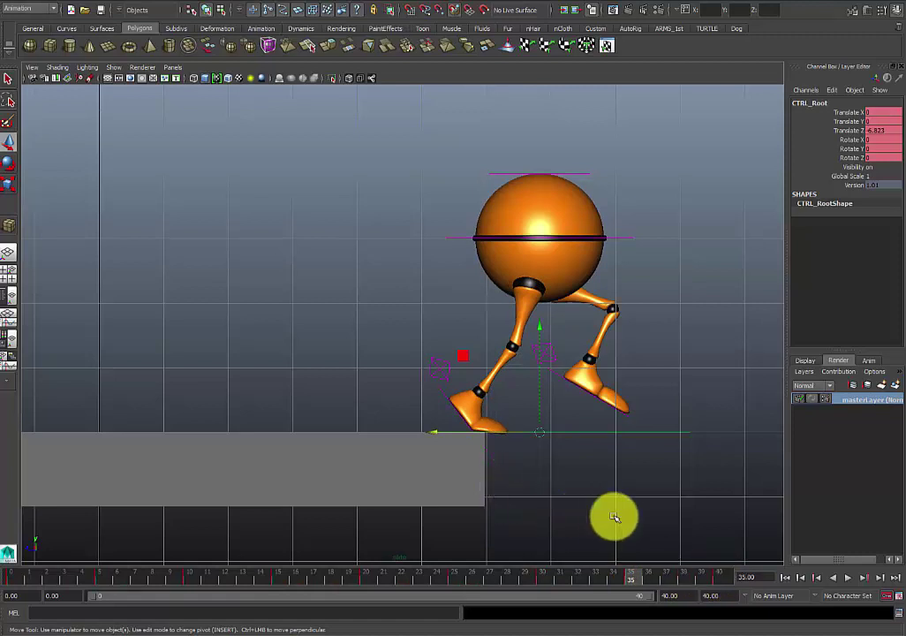
left_click(720, 577)
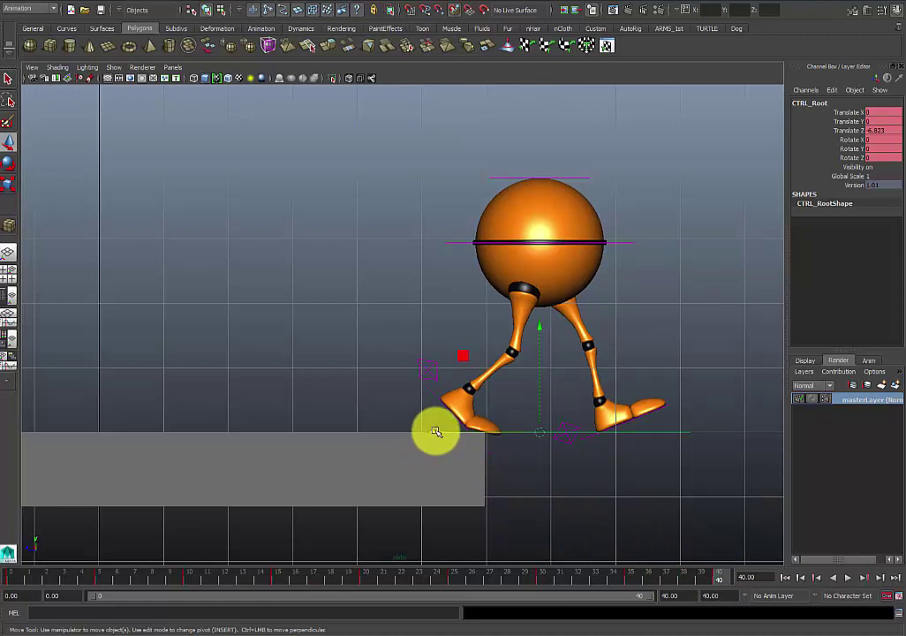
left_click(627, 577)
double_click(633, 577)
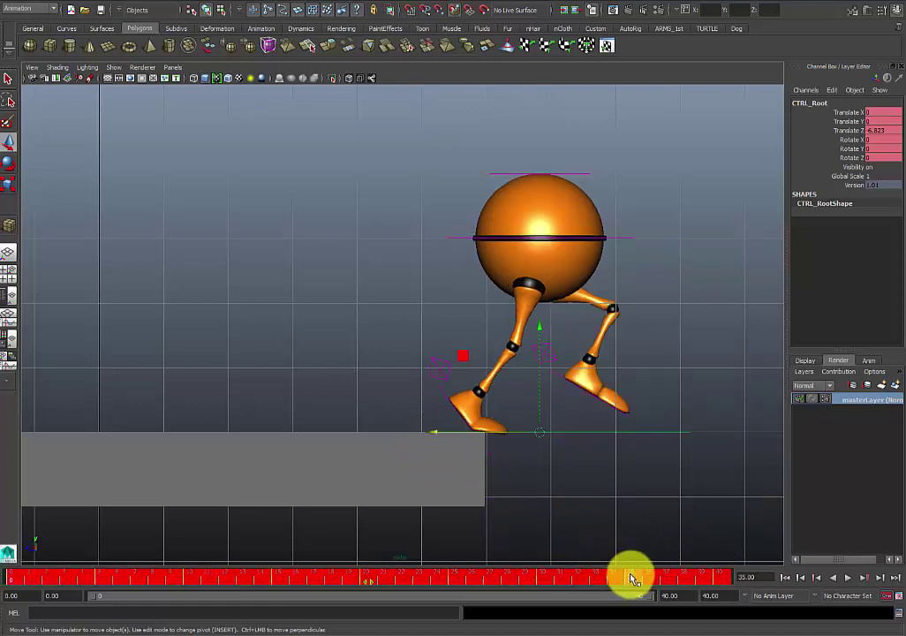
left_click(522, 576)
left_click_drag(505, 579, 735, 585)
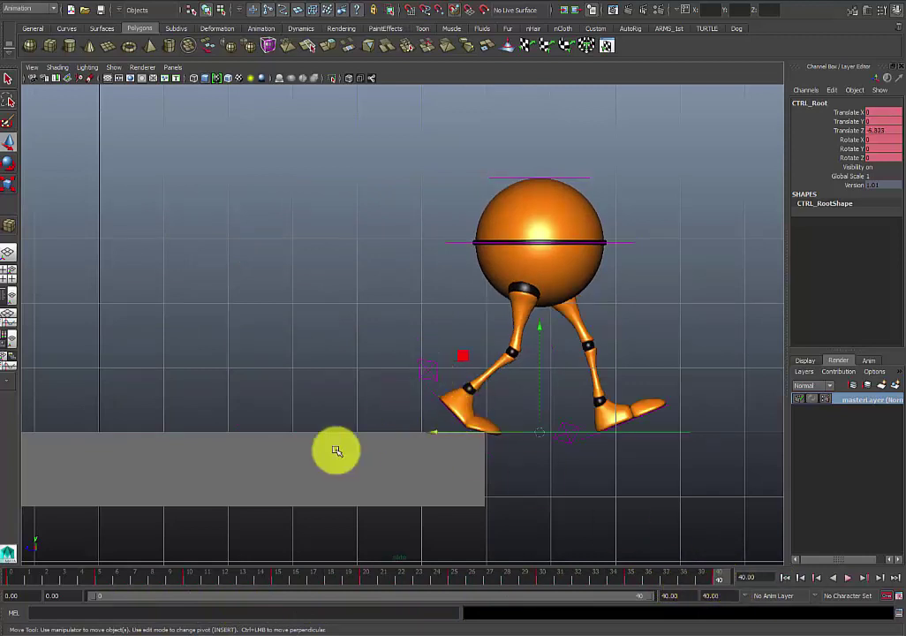
left_click(24, 578)
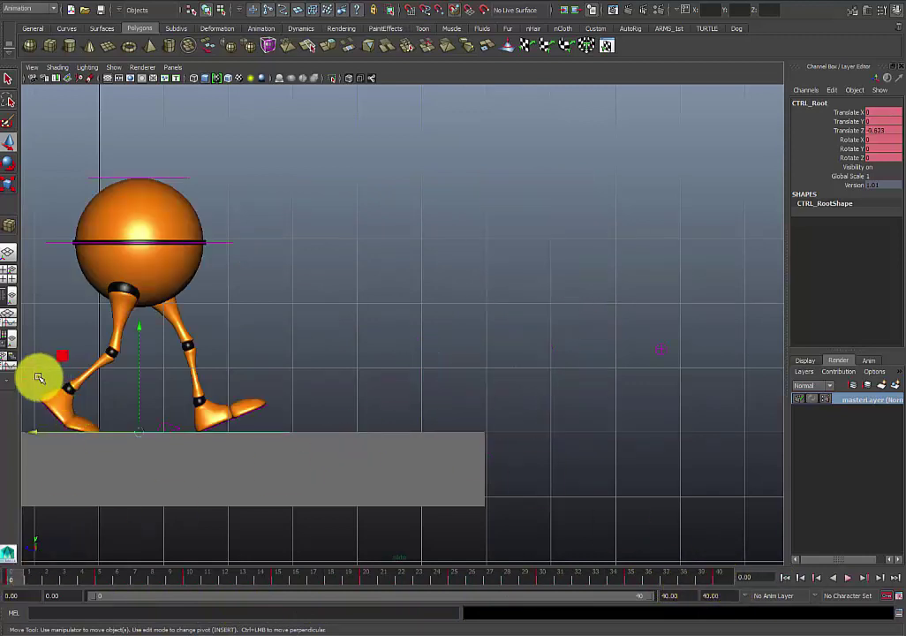
- Pose the rear foot's heel control at frame 0 to Translate Y 0.909, Z -1.497 and about 76.077 Rotate X, and key that pose at frame 40
left_click(44, 368)
key("e")
left_click_drag(101, 313, 134, 362)
key("w")
left_click_drag(37, 398, 21, 374)
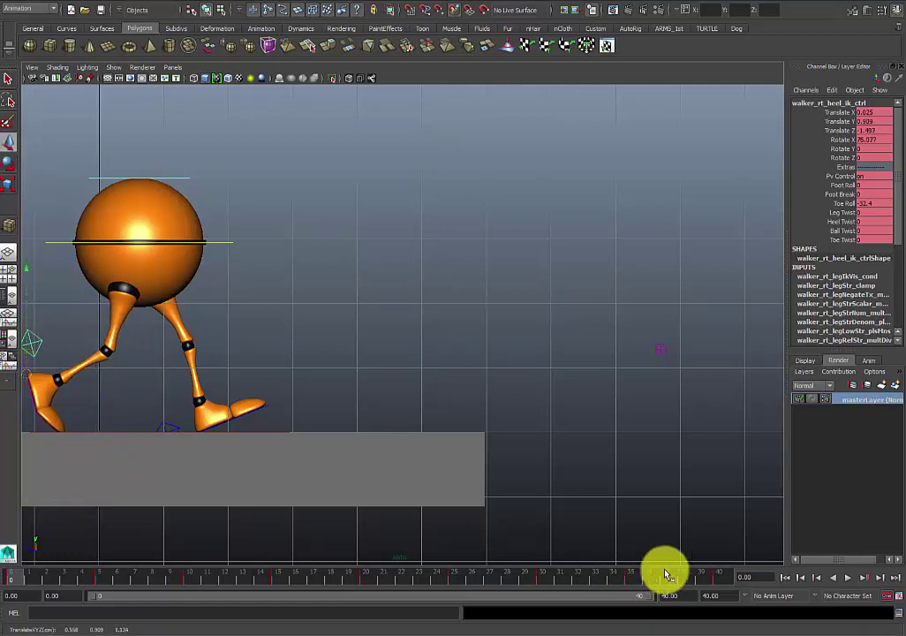
left_click_drag(702, 583, 722, 579)
- Move the root control forward at frame 40 so the rear foot's toe lines up with its frame 35 contact, and key it
double_click(632, 579)
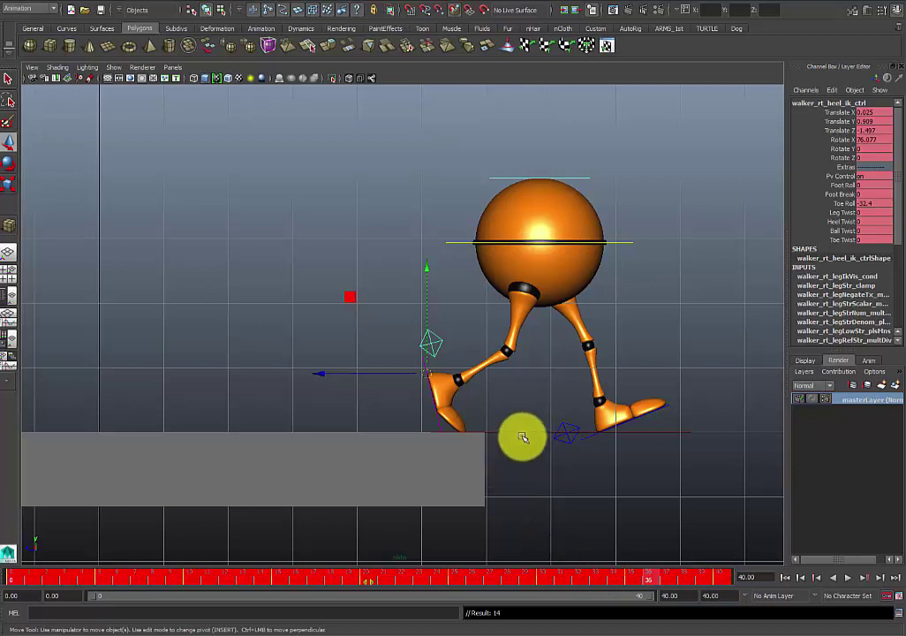
left_click(425, 434)
left_click_drag(432, 432, 474, 429)
key("s")
left_click_drag(638, 579, 731, 579)
- Play back the walk and inspect the root travel and foot contacts in the side view and from several perspective angles
left_click(855, 579)
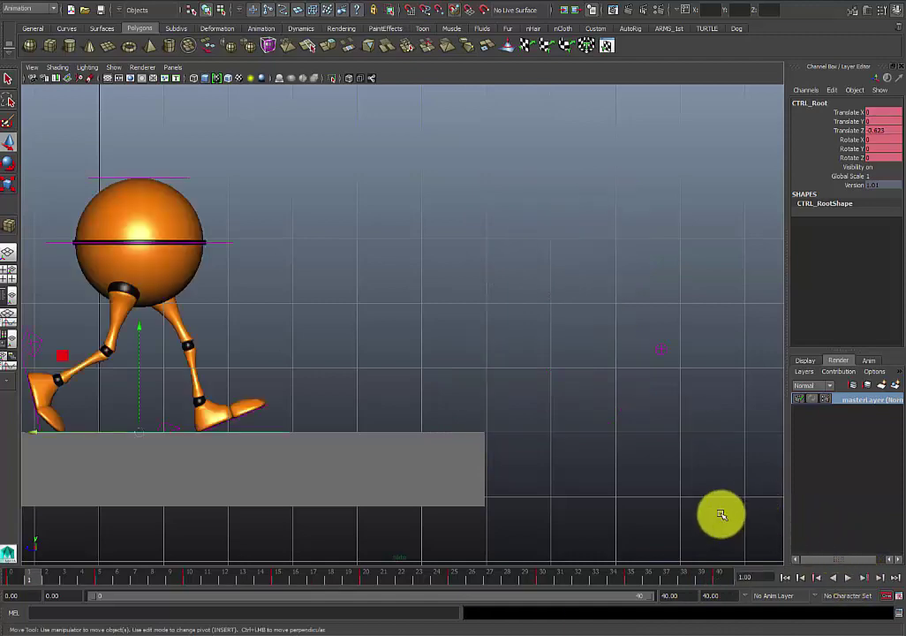
left_click(850, 580)
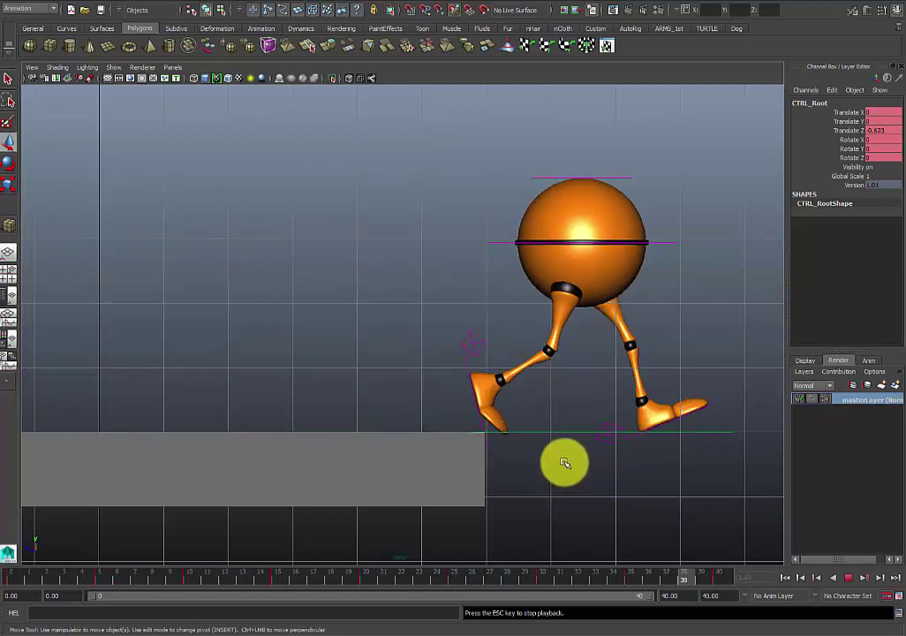
scroll(561, 422, "down", 5)
left_click_drag(523, 328, 483, 296, "alt")
key("space")
key("space")
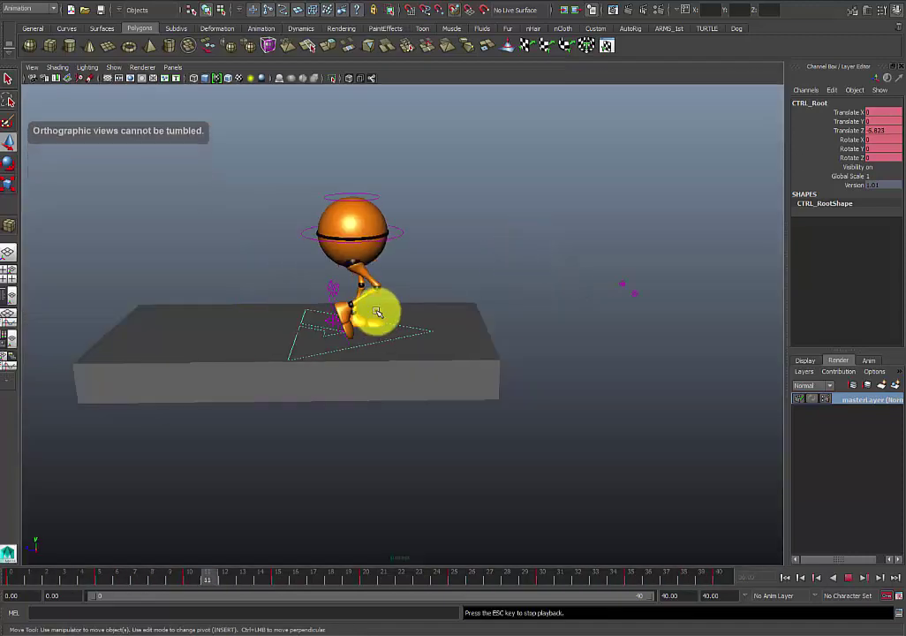
left_click_drag(436, 321, 395, 344, "alt")
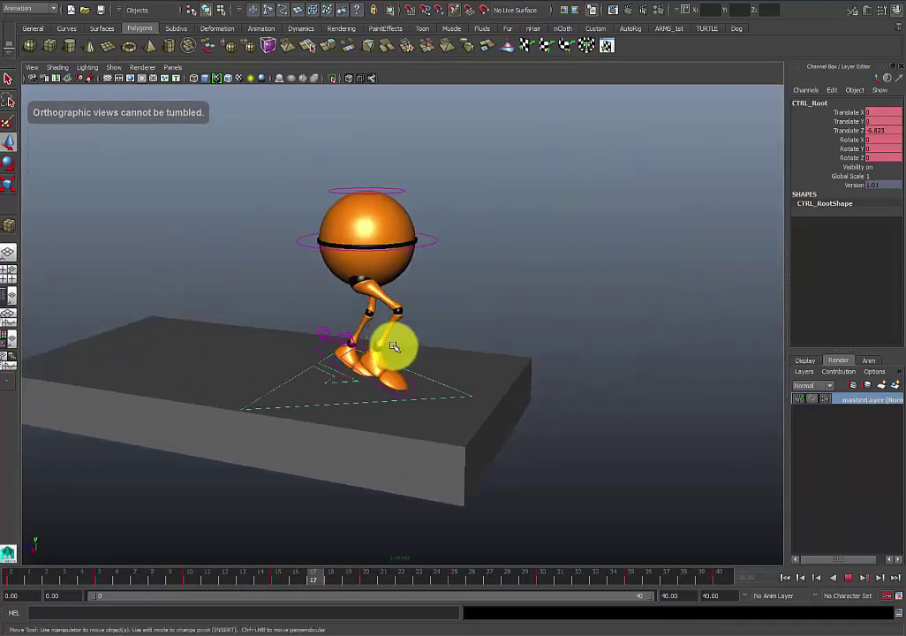
left_click_drag(632, 394, 509, 407, "alt")
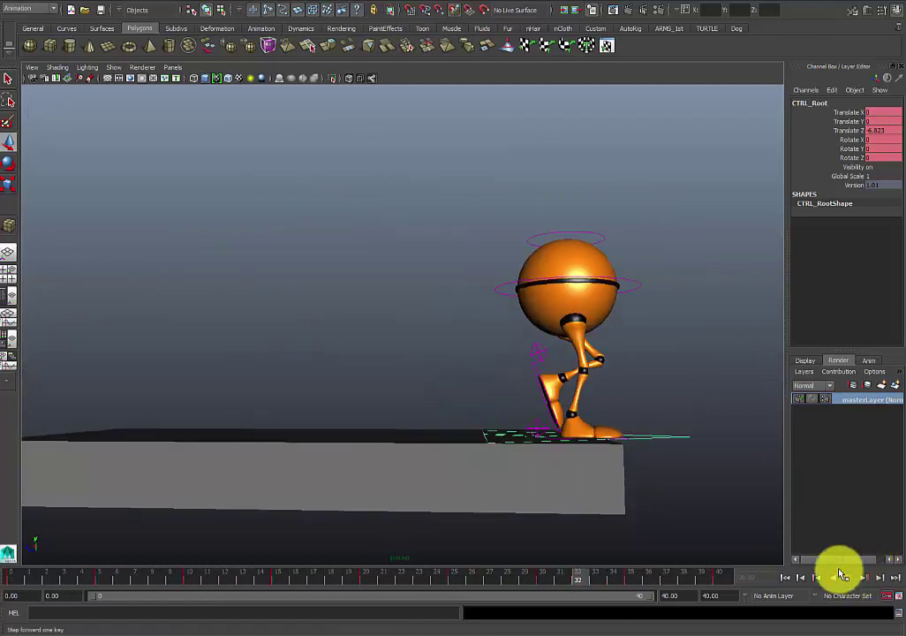
left_click(837, 578)
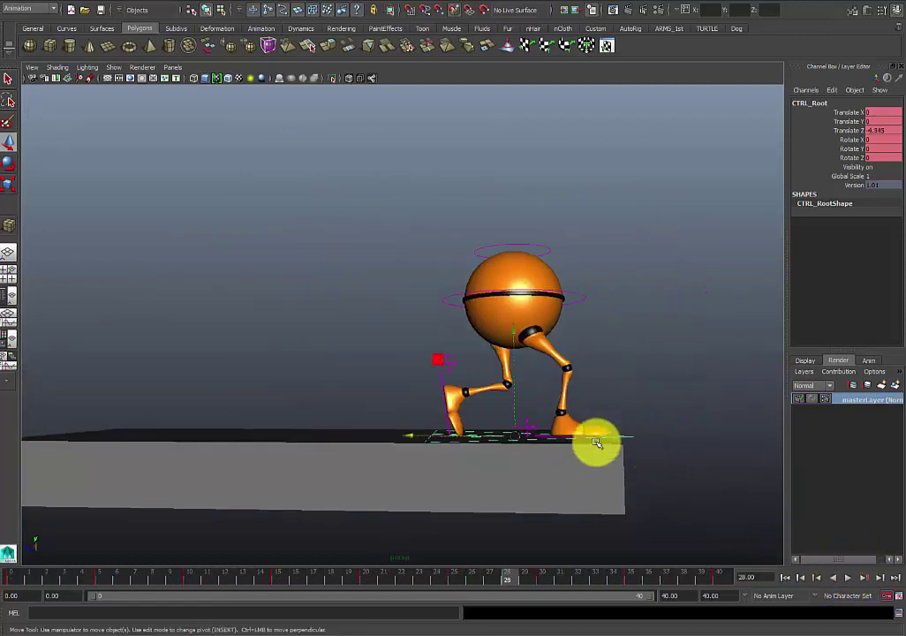
left_click_drag(622, 437, 623, 428, "alt")
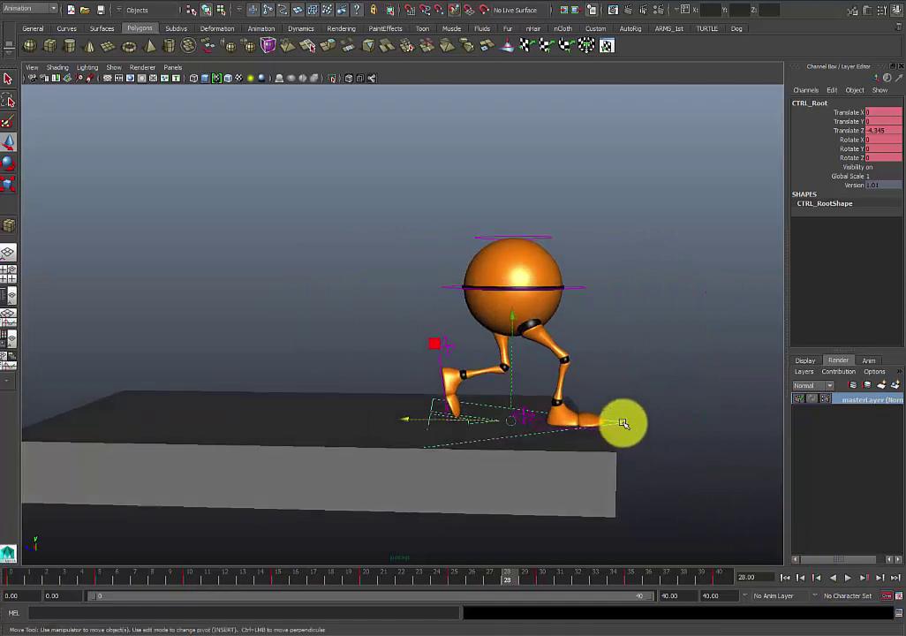
- Mute the root control's Translate Z channel to make the character walk in place
left_click(837, 132)
right_click(838, 133)
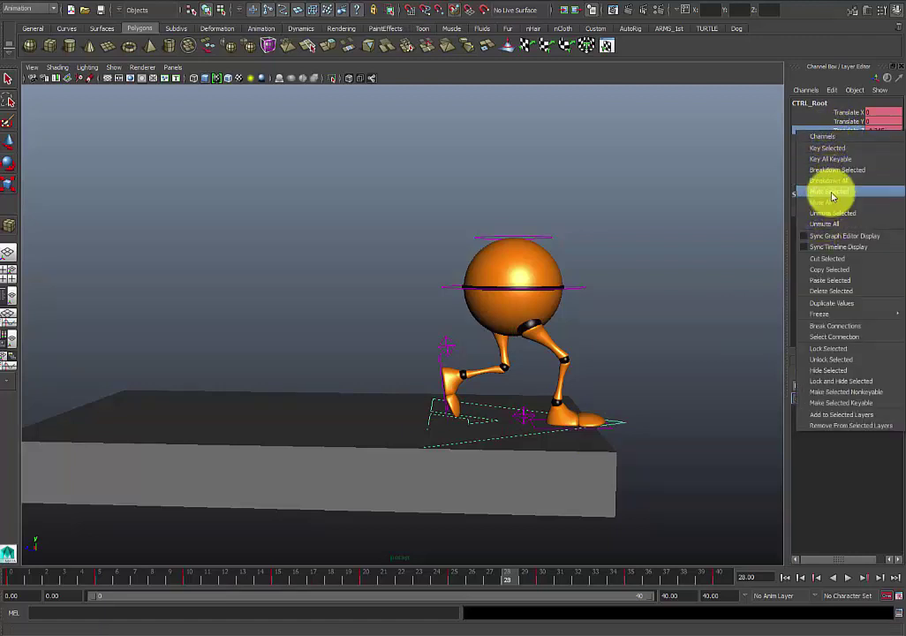
left_click(830, 192)
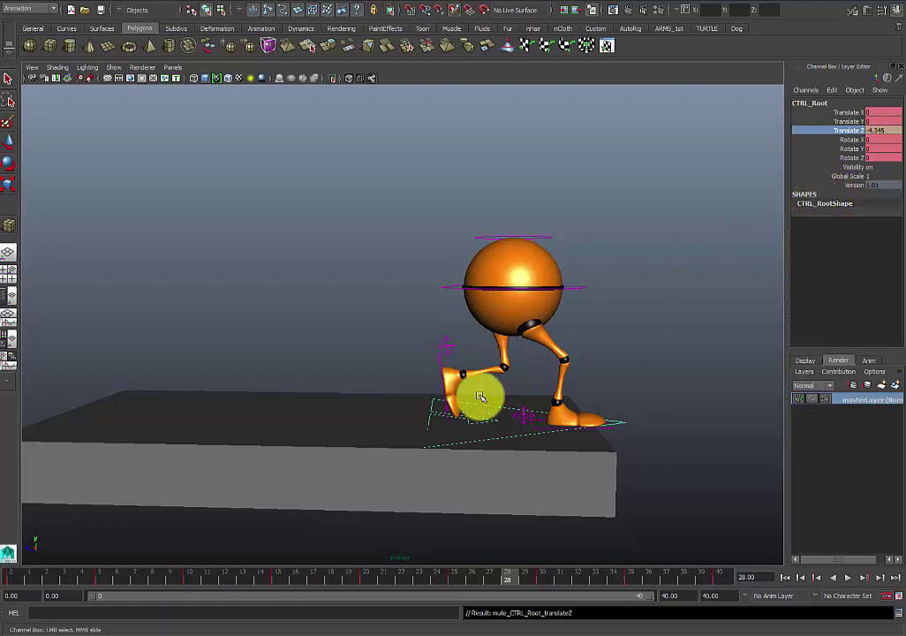
- Review the walk in place by scrubbing to frame 40 in perspective and playing the cycle in the side view
left_click_drag(509, 576, 725, 579)
left_click_drag(575, 368, 572, 353, "alt")
key("space")
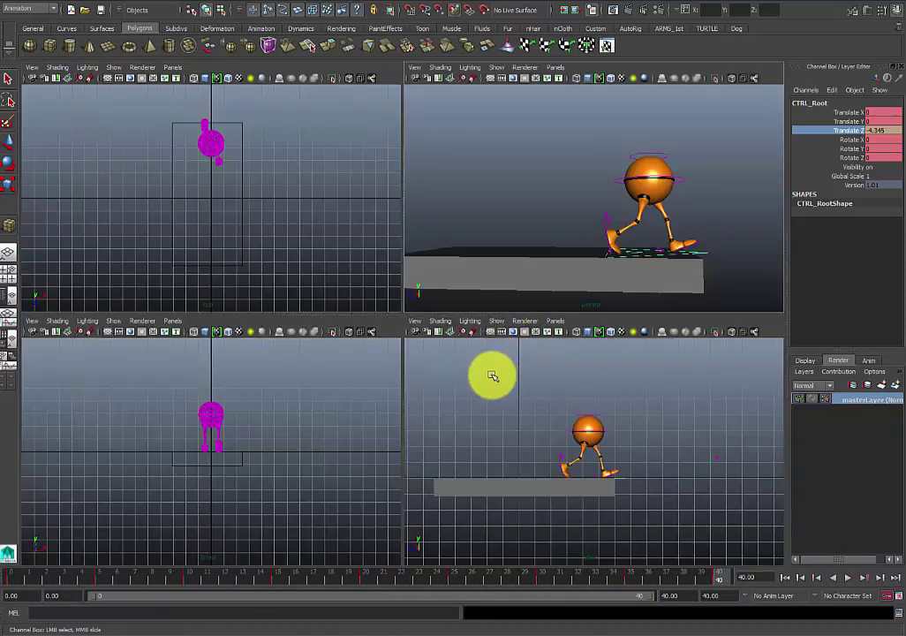
key("space")
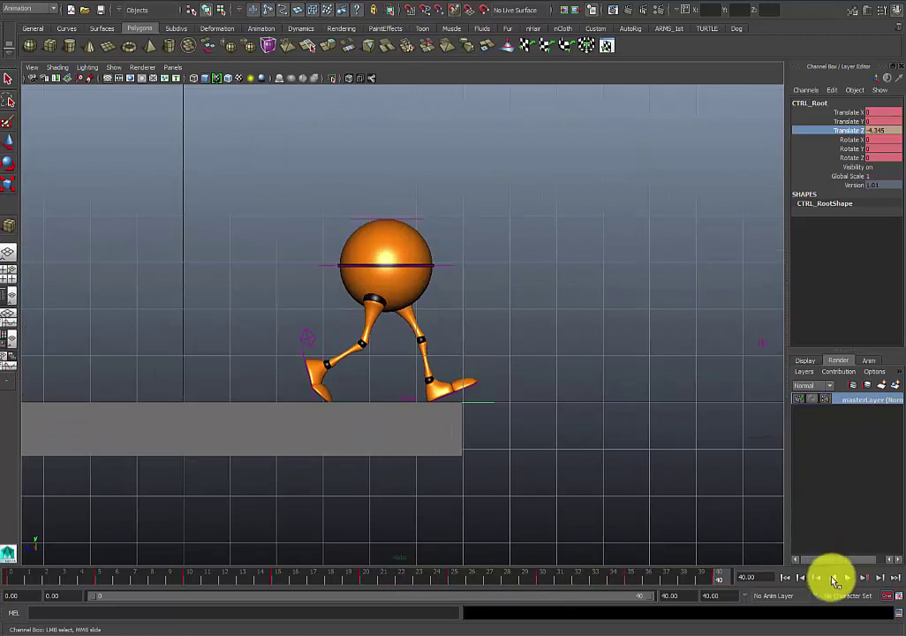
left_click(845, 577)
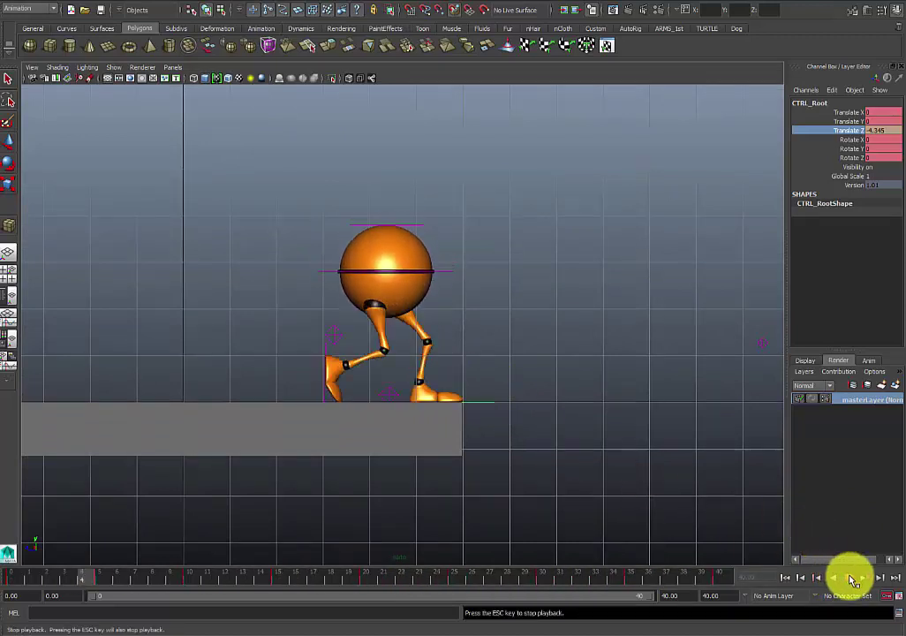
left_click(847, 576)
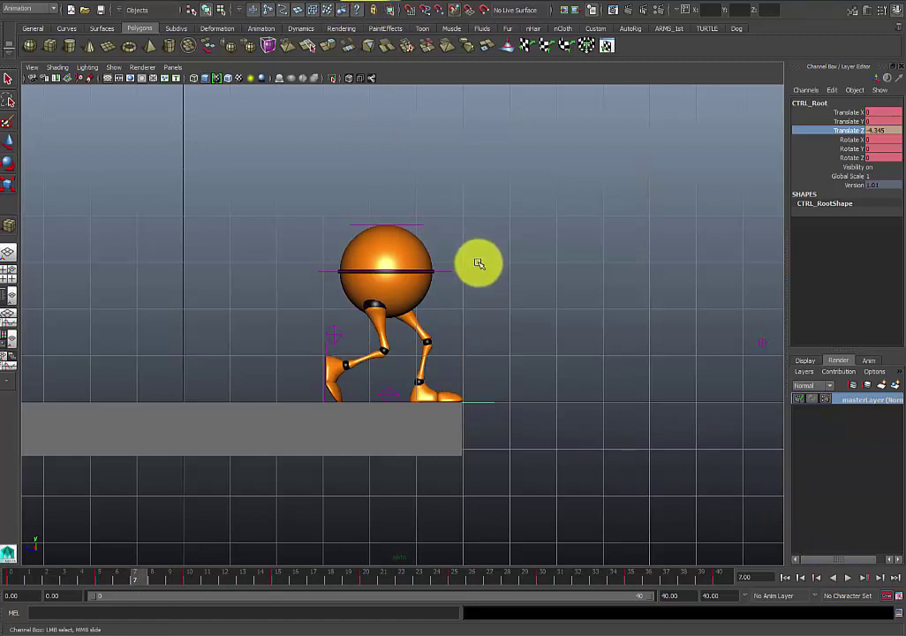
- Save the scene and play the in-place walk cycle in the side view
key("ctrl+s")
left_click(428, 321)
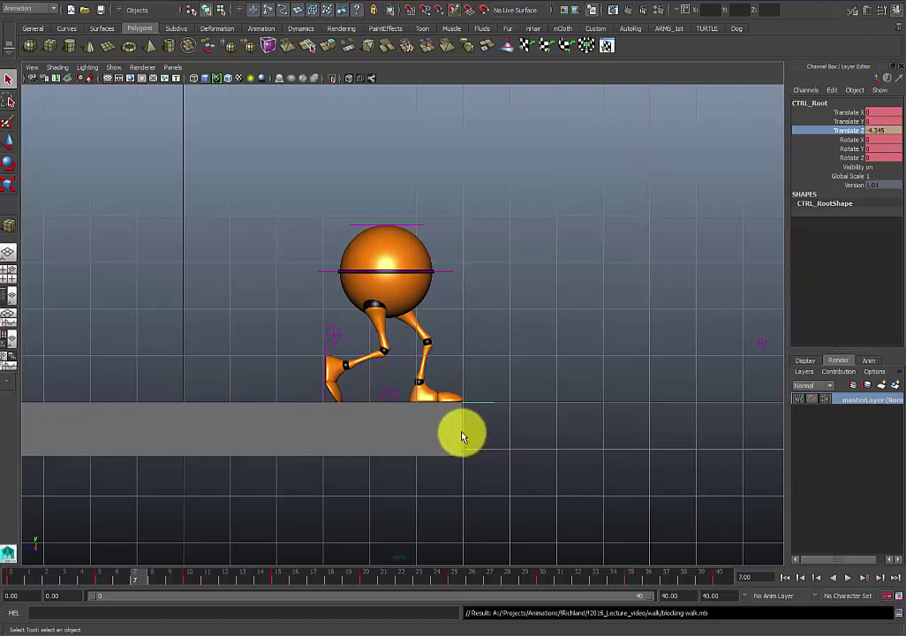
key("alt+v")
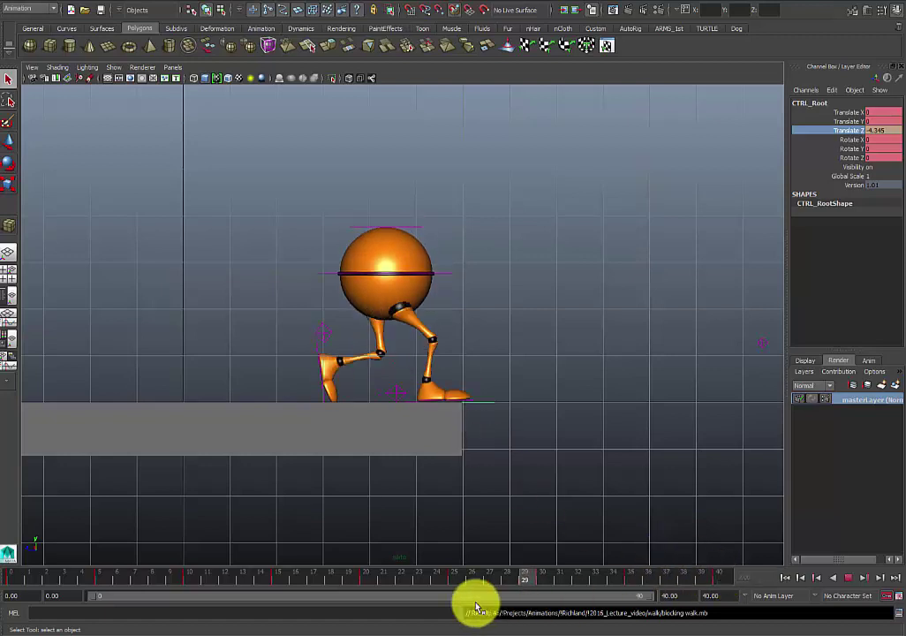